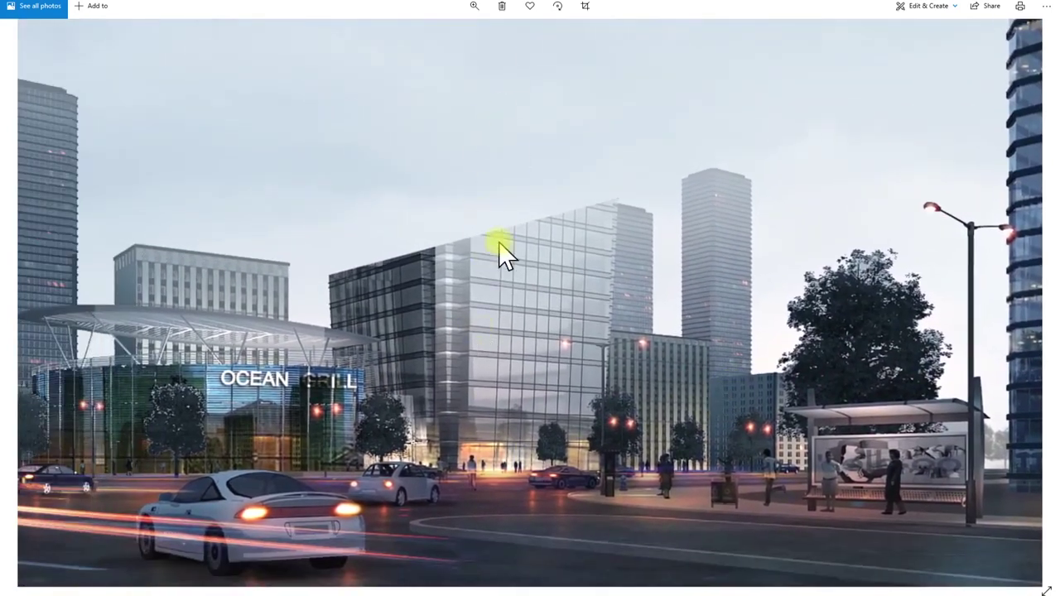
scroll(497, 273, "down", 4)
scroll(543, 533, "up", 3)
scroll(551, 463, "down", 3)
scroll(551, 455, "down", 1)
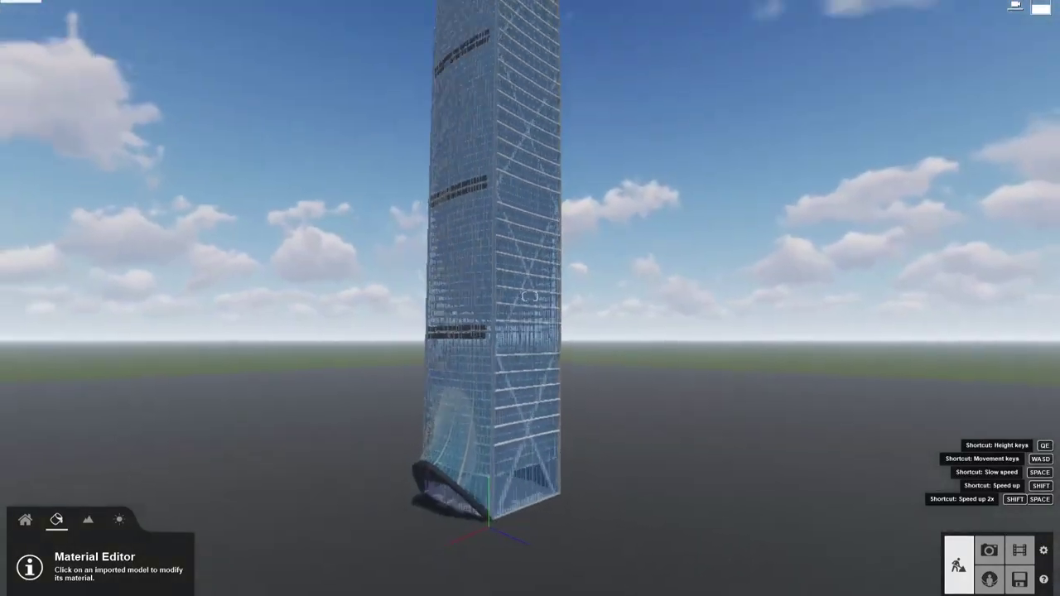
Apply the outdoor Glass Panels Volume 004 material to the glazing at the tower's base.
key("w")
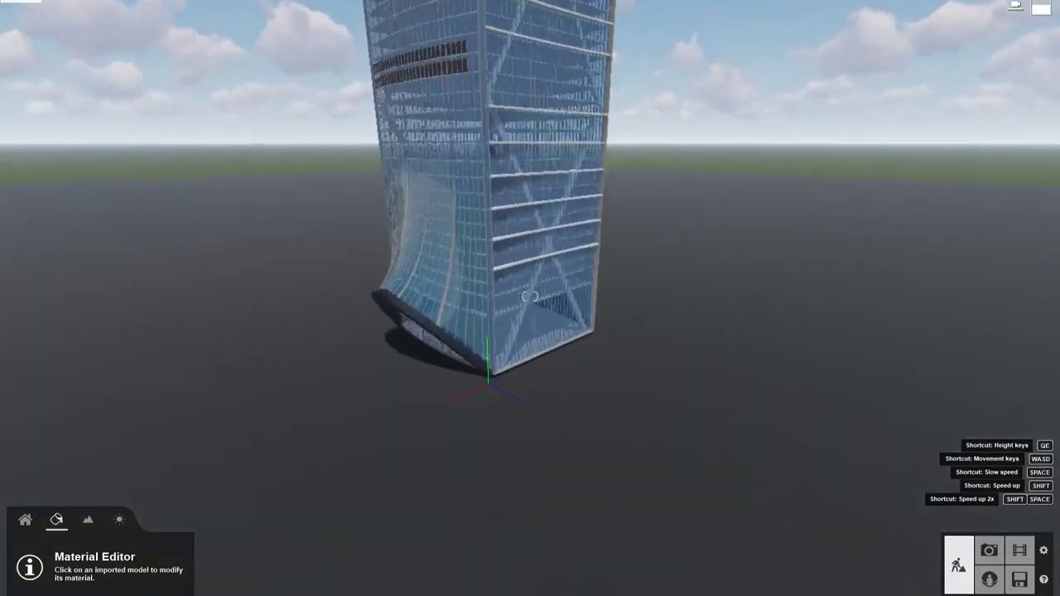
key("s")
key("w")
left_click(320, 323)
left_click(62, 306)
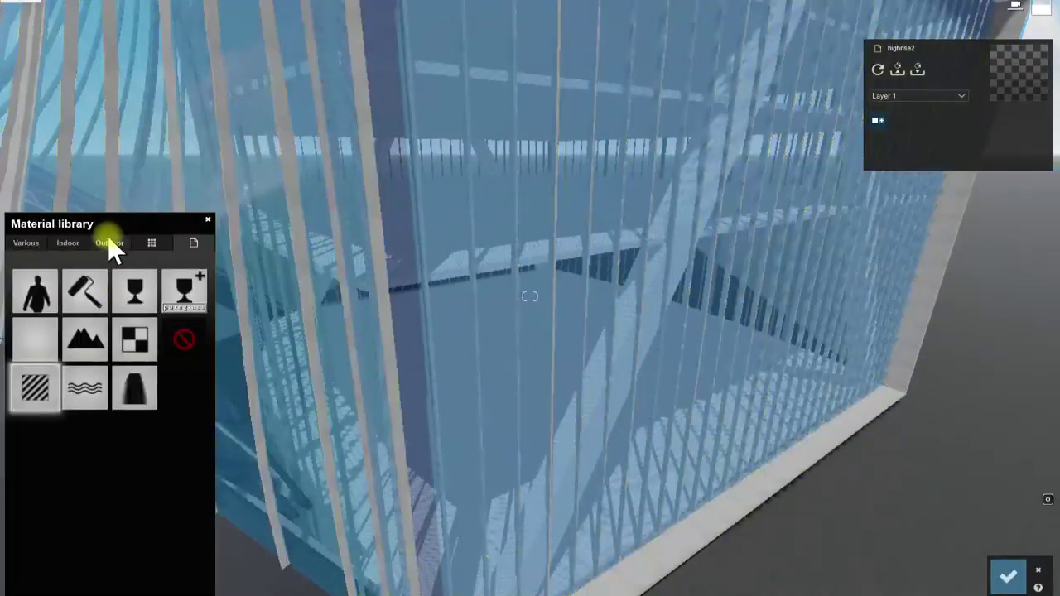
left_click(111, 243)
left_click(113, 281)
left_click(184, 432)
Increase the glass material's reflectivity, tint it greyish blue, and raise its internal reflections.
key("s")
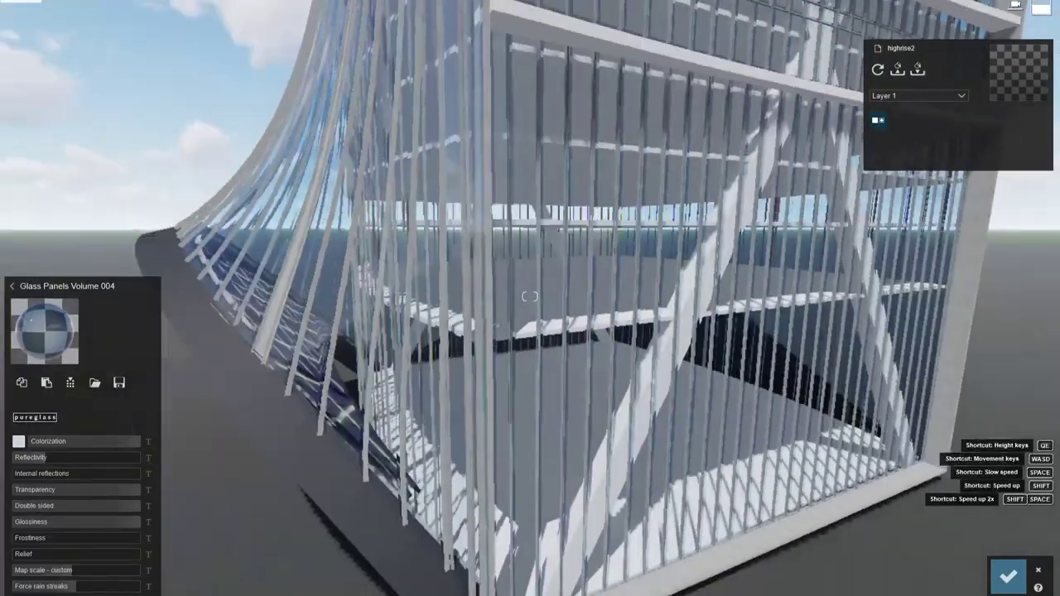
key("w")
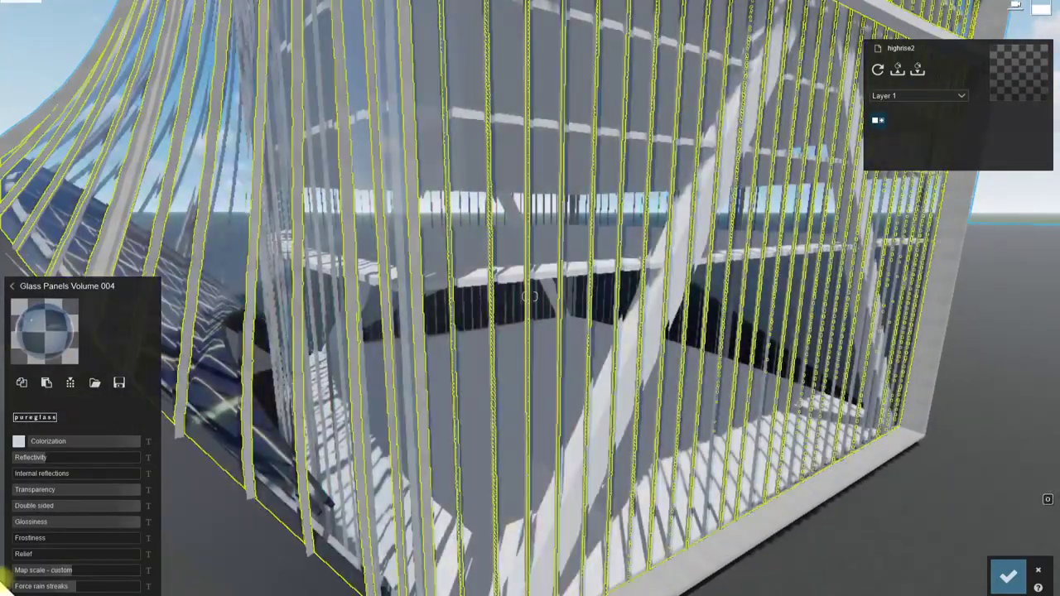
left_click_drag(43, 456, 89, 456)
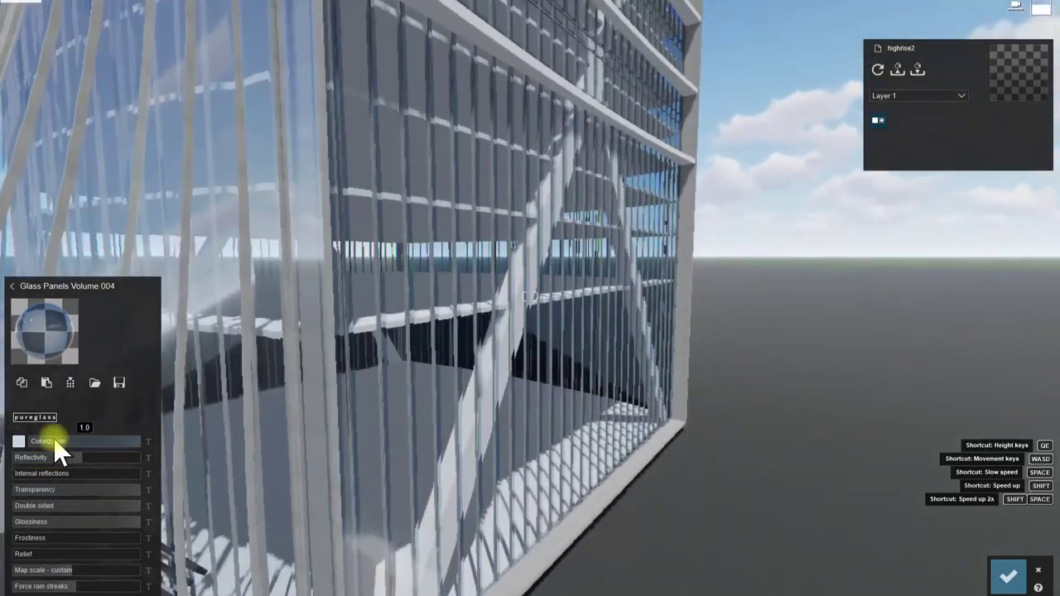
left_click(49, 441)
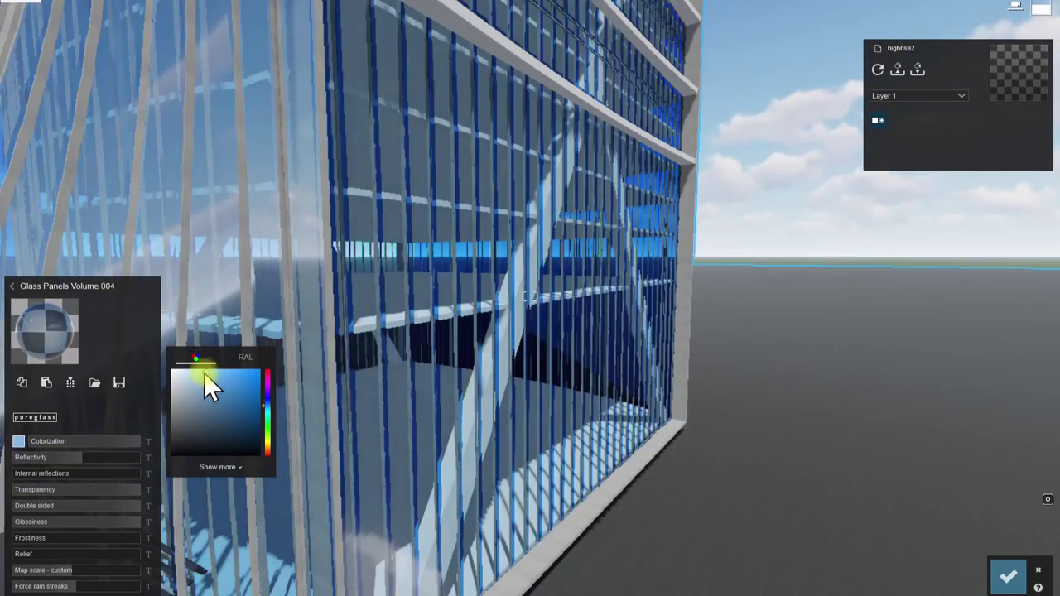
left_click(194, 372)
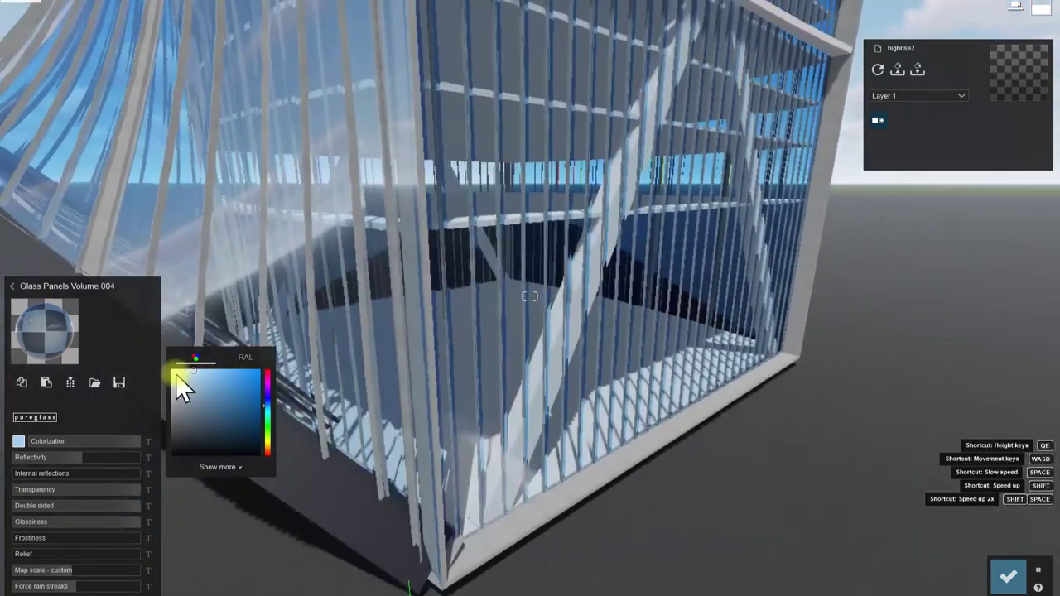
left_click(195, 389)
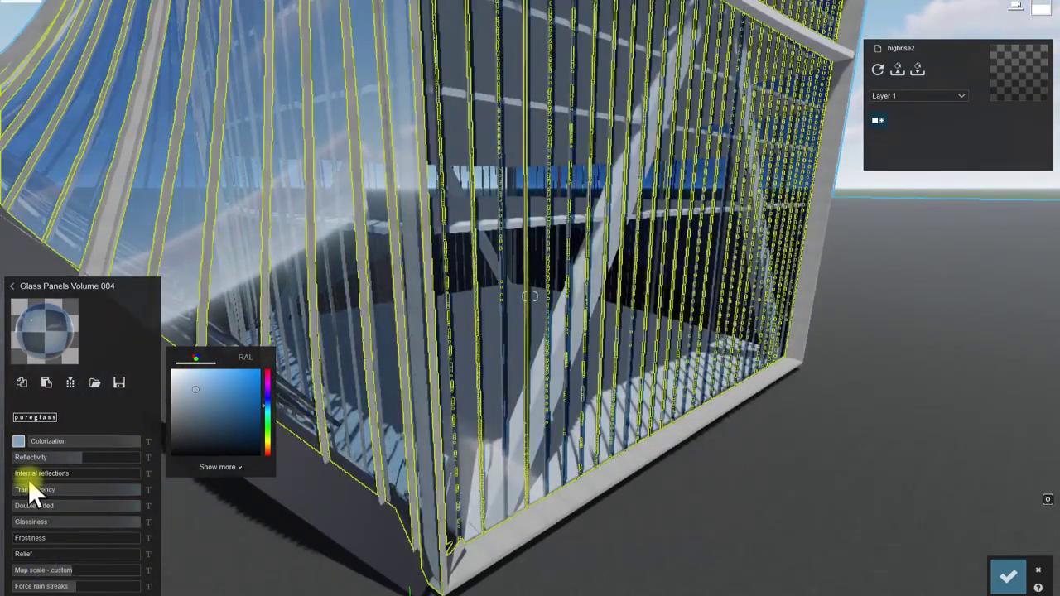
left_click_drag(30, 476, 55, 474)
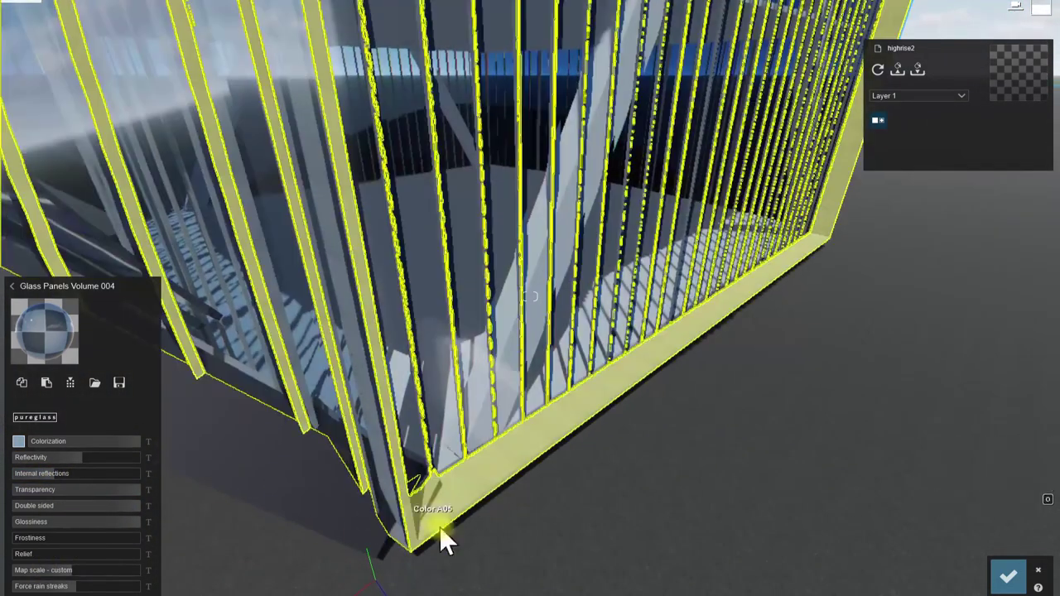
Assign the outdoor Metal Painted 002 1024 material to the facade's Color A05 frame and mullions.
left_click(439, 527)
left_click(45, 318)
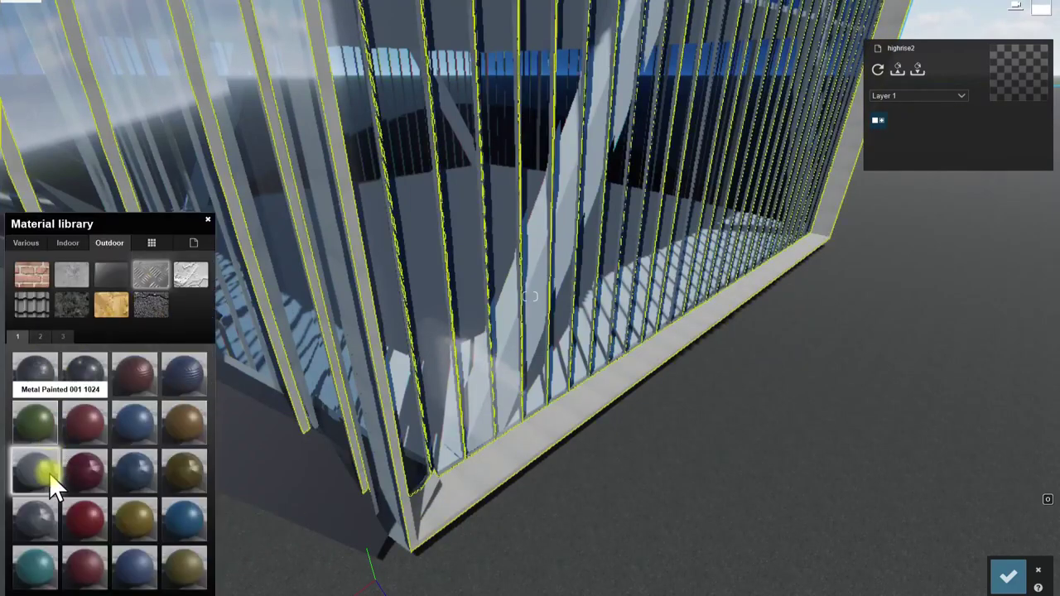
left_click(47, 476)
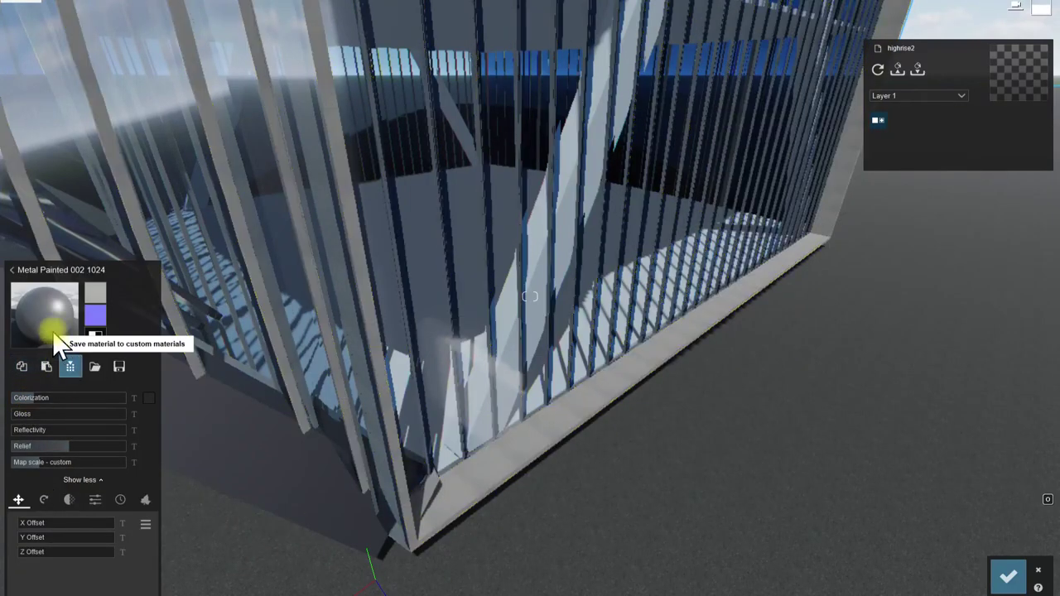
left_click(72, 367)
left_click(171, 368)
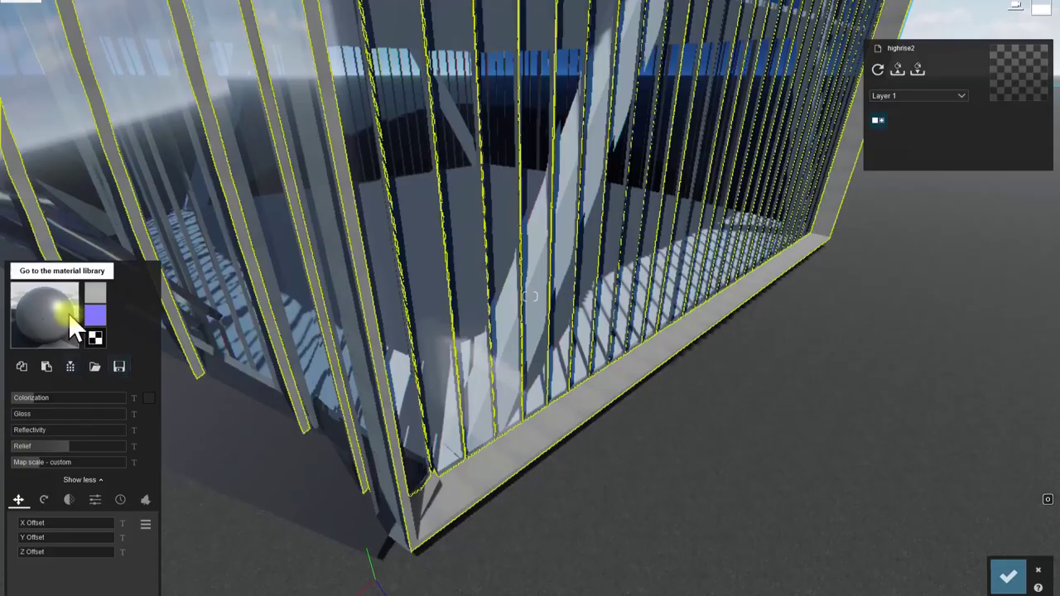
left_click(68, 313)
left_click(36, 479)
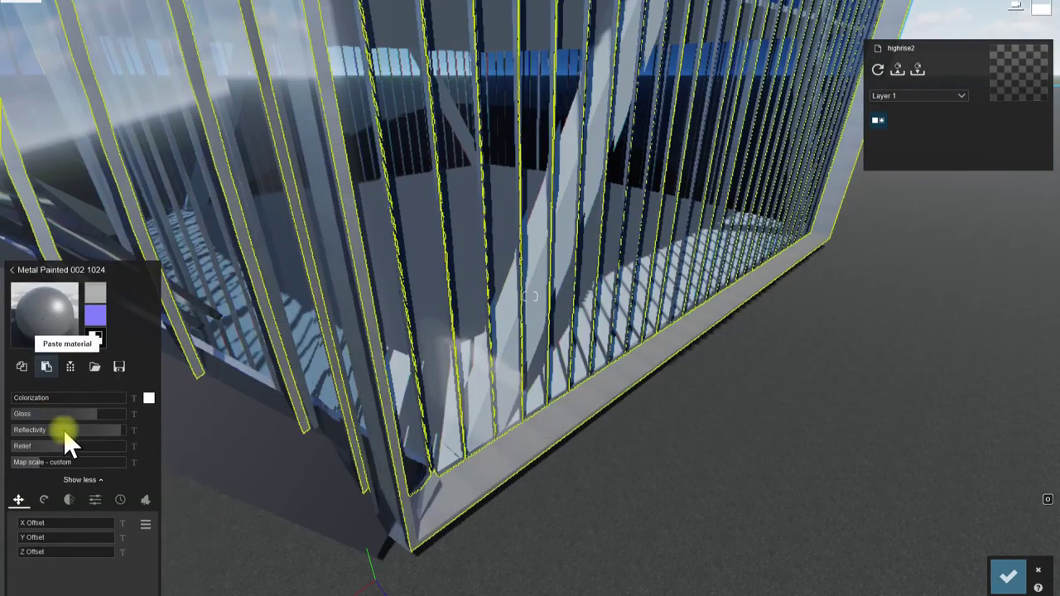
Darken the painted metal frame with black colorization at about half strength and lower its gloss and reflectivity.
left_click(149, 398)
left_click_drag(170, 438, 162, 480)
left_click_drag(55, 398, 98, 432)
mouse_move(58, 399)
left_mouse_down()
mouse_move(38, 398)
mouse_move(65, 399)
left_mouse_up()
Inspect the materials of the floor slabs and diagonal braces inside the tower.
key("s")
key("w")
key("s")
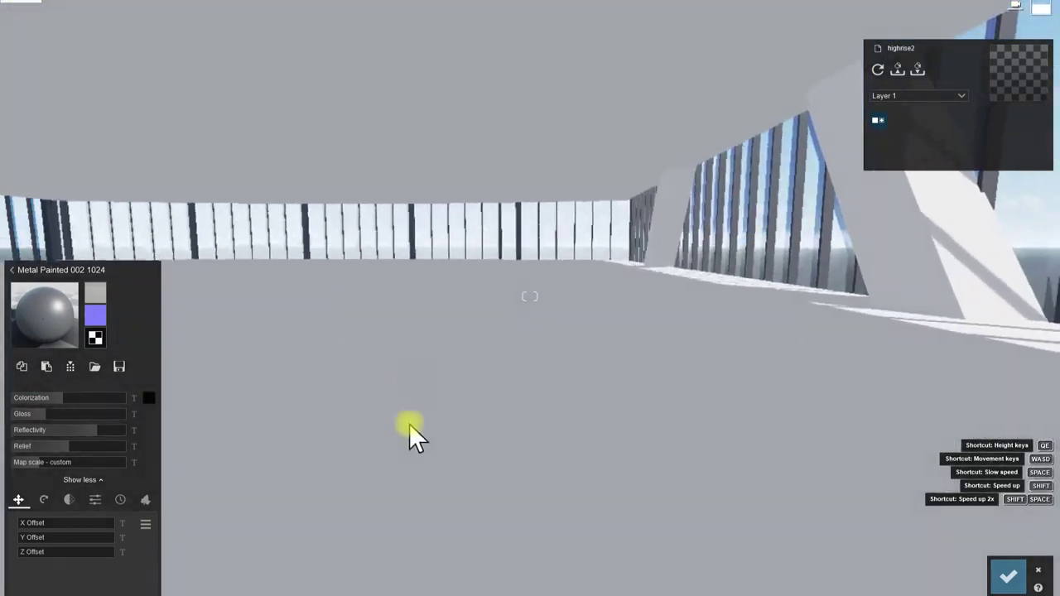
left_click(383, 425)
left_click(869, 236)
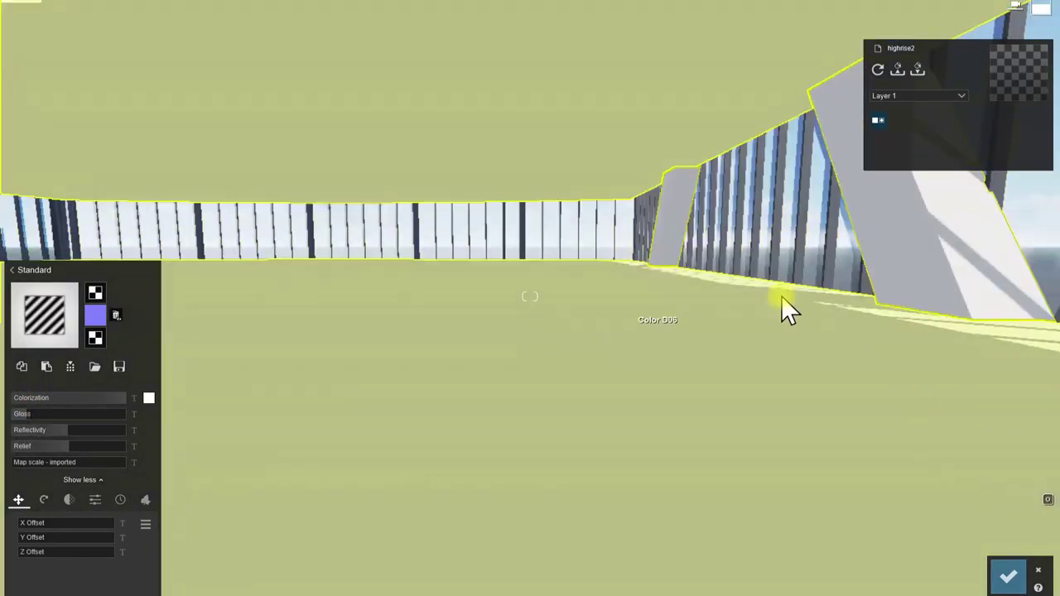
key("w")
key("s")
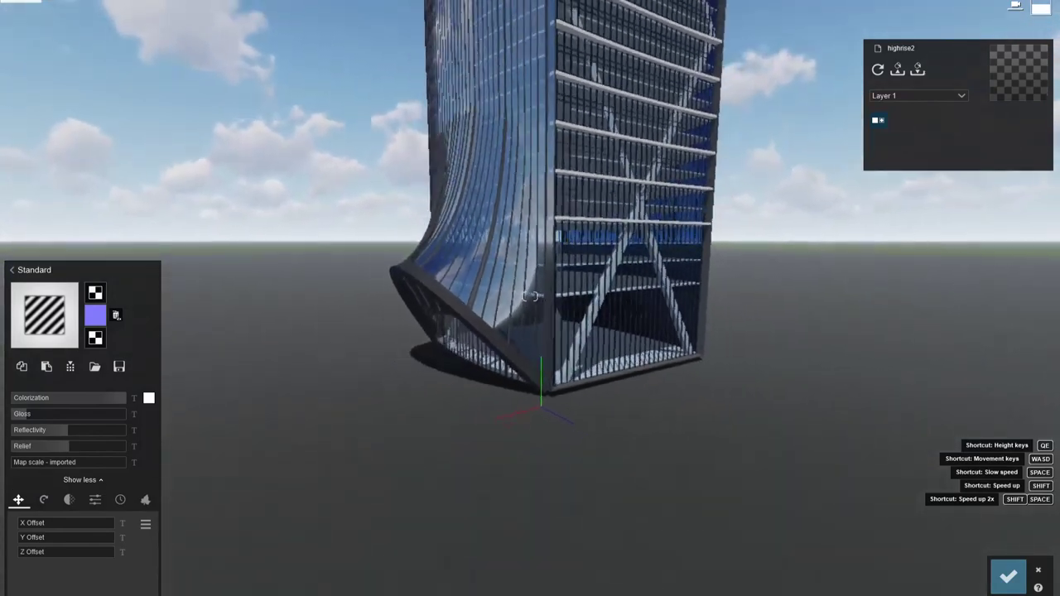
Recolor the Metal_Corrogated_Shiny rim of the entrance canopy to medium grey and save the material changes.
key("w")
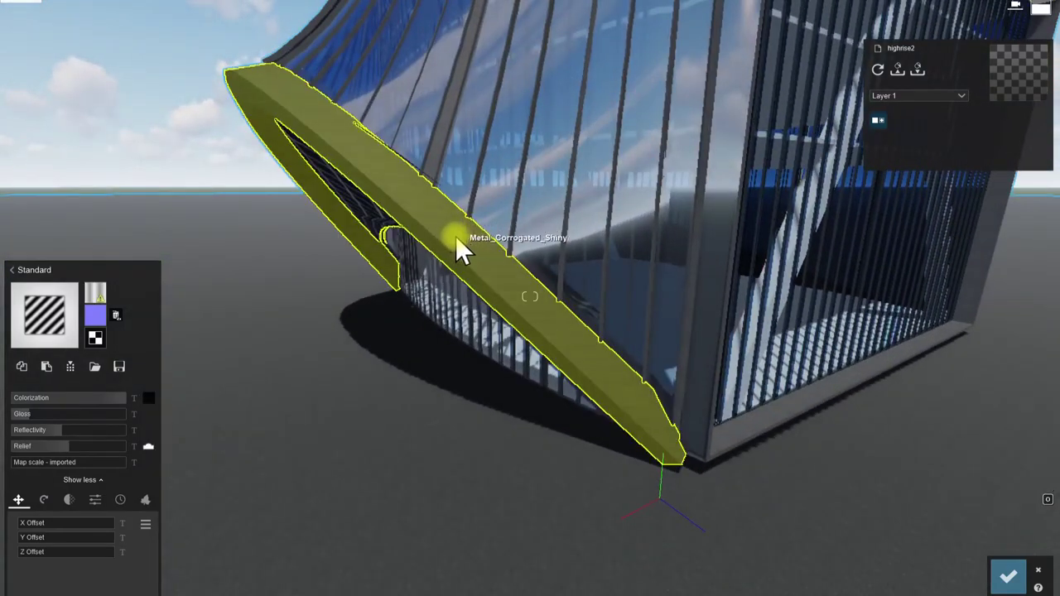
left_click(455, 236)
left_click(149, 398)
left_click_drag(183, 422, 157, 383)
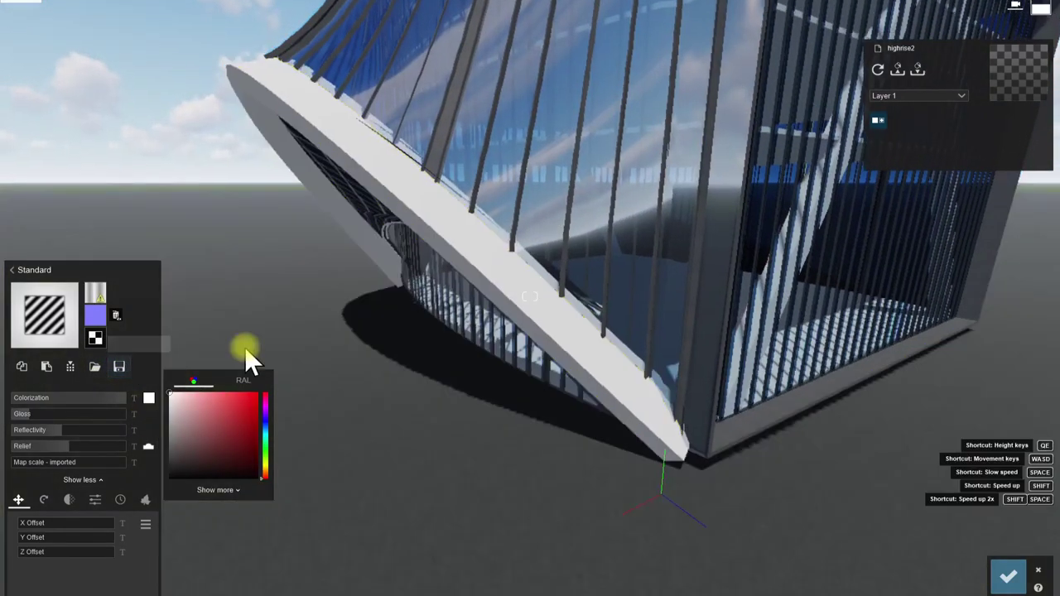
left_click(149, 398)
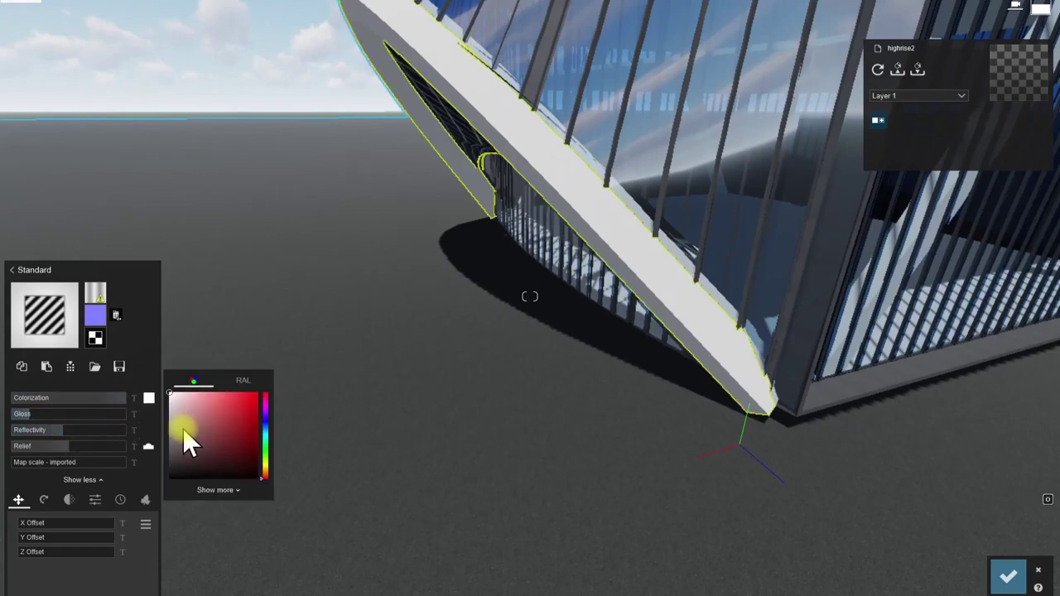
left_click_drag(170, 429, 170, 440)
key("s")
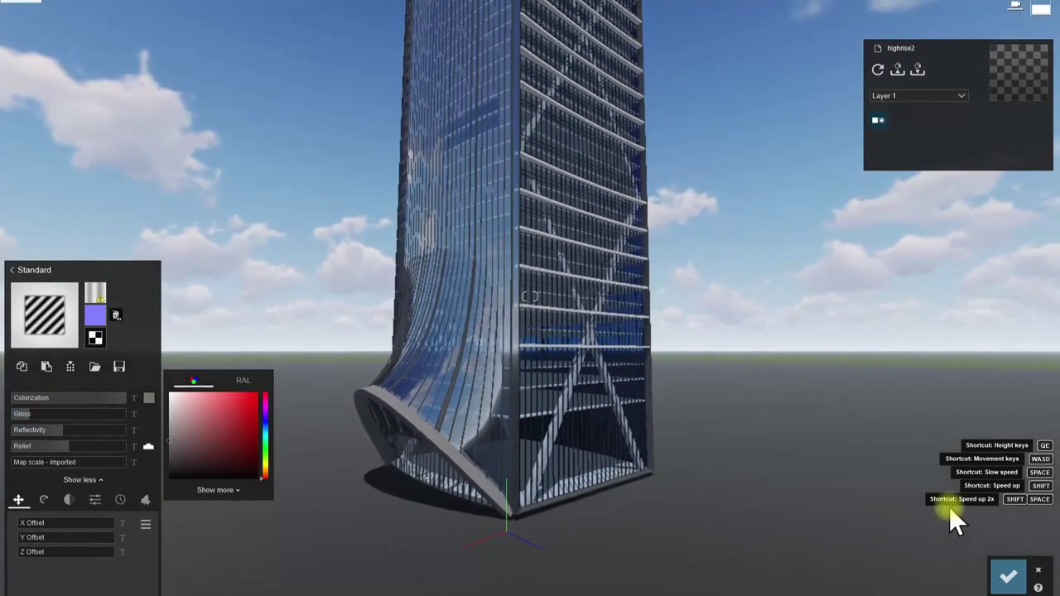
left_click(1007, 576)
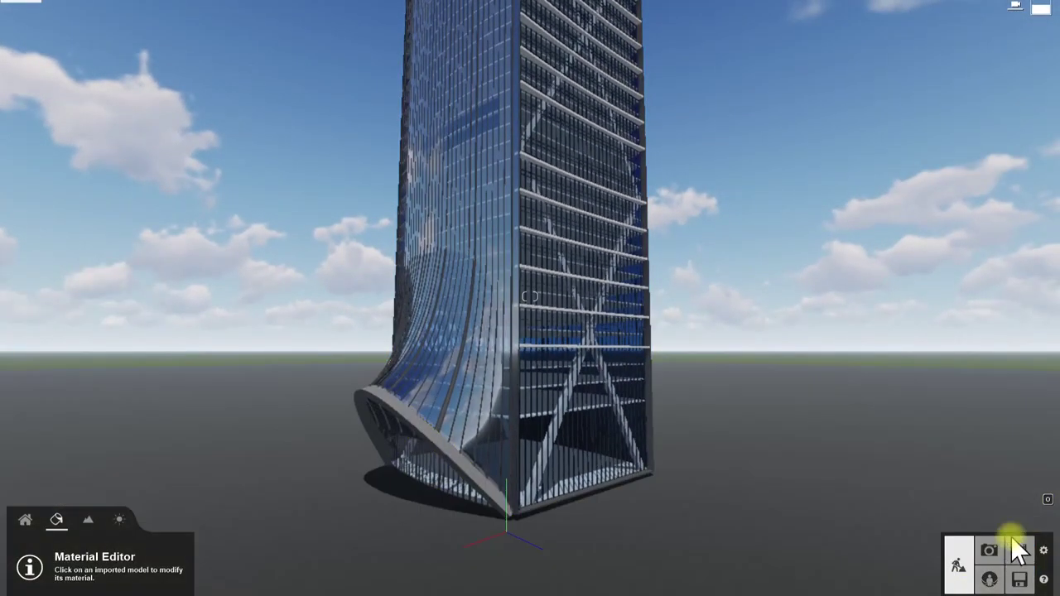
Frame the whole tower from ground level and apply the Realistic style to the first clip in Movie mode.
left_click_drag(464, 289, 406, 305)
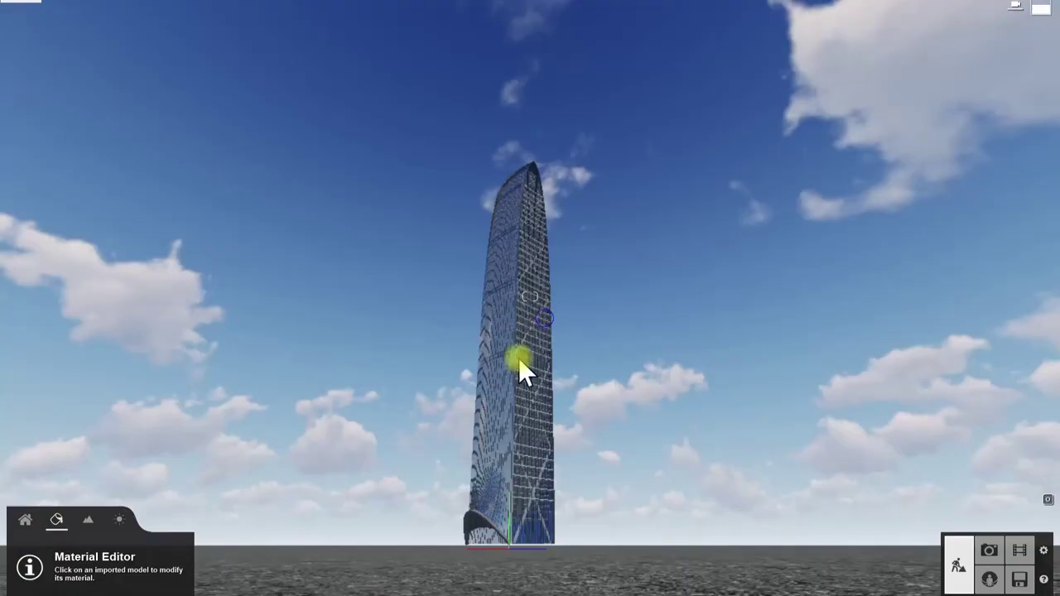
left_click_drag(516, 359, 911, 547)
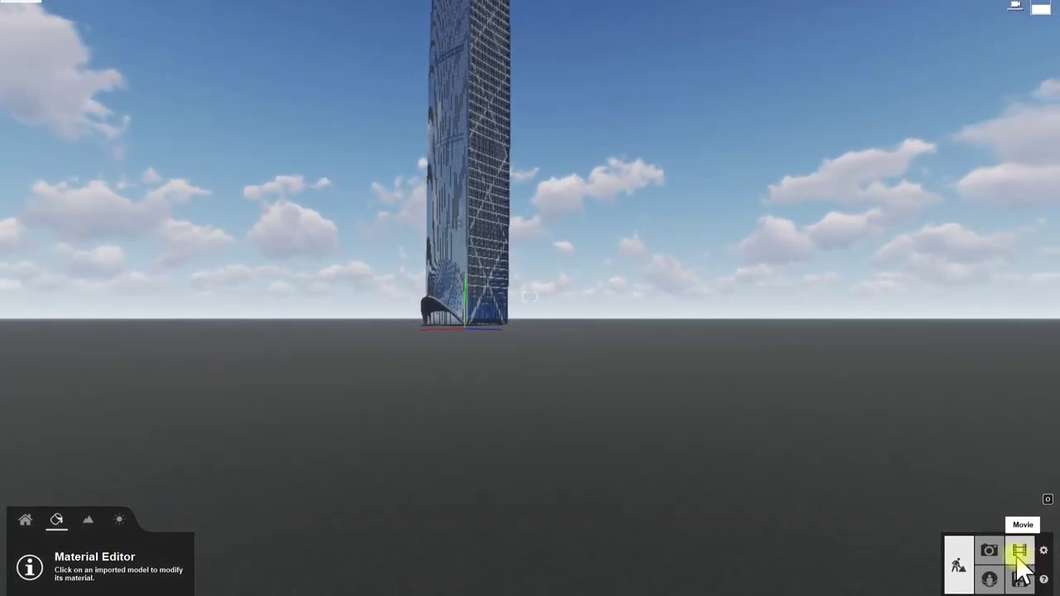
left_click(1019, 550)
left_click(82, 37)
left_click(494, 176)
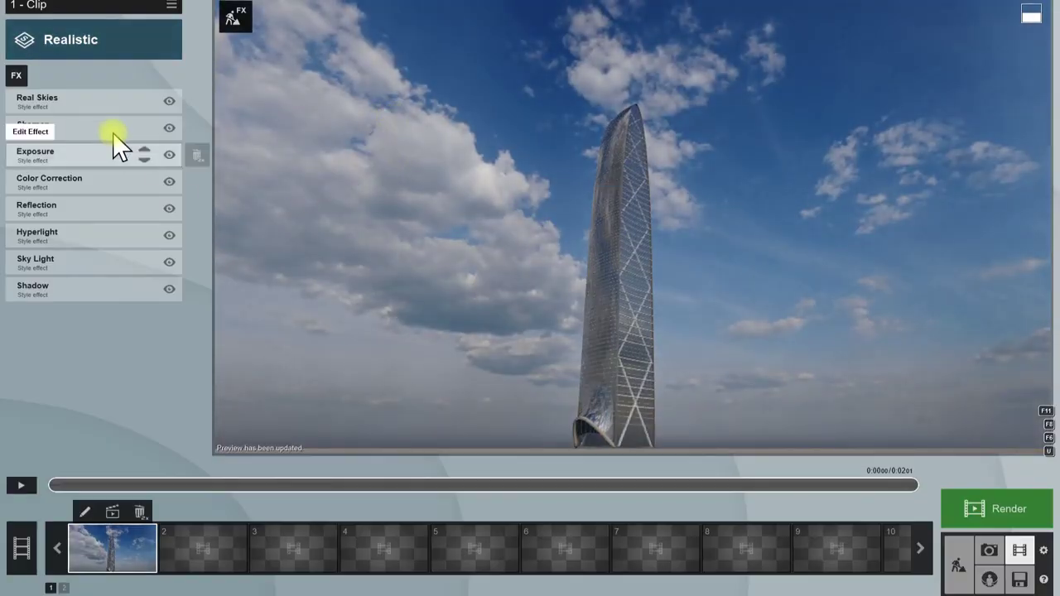
Add the 2-Point Perspective camera effect to the clip and enable it with an amount of 1.0.
left_click(16, 76)
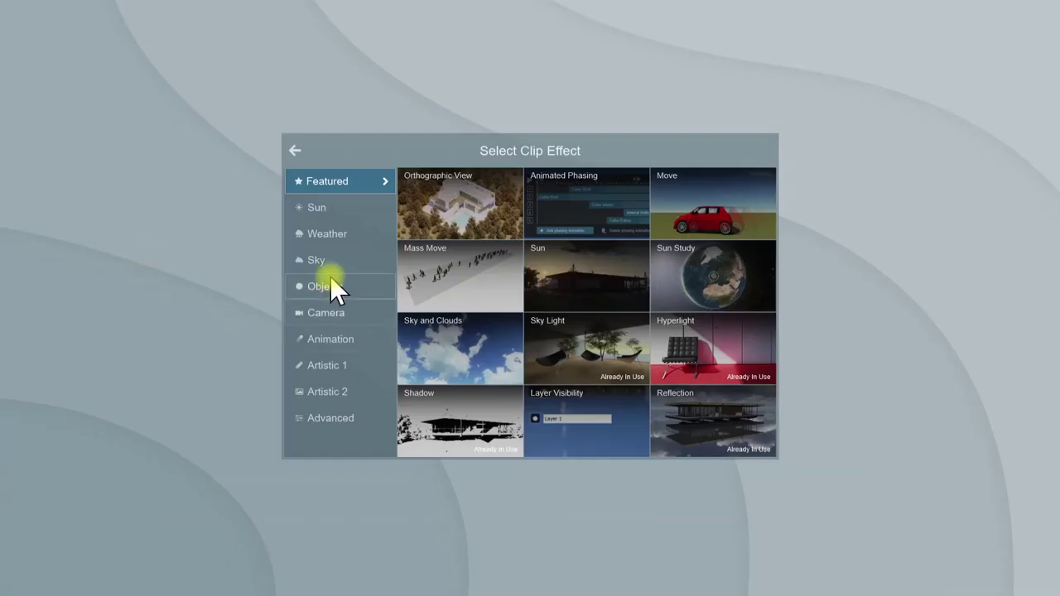
left_click(331, 312)
left_click(692, 224)
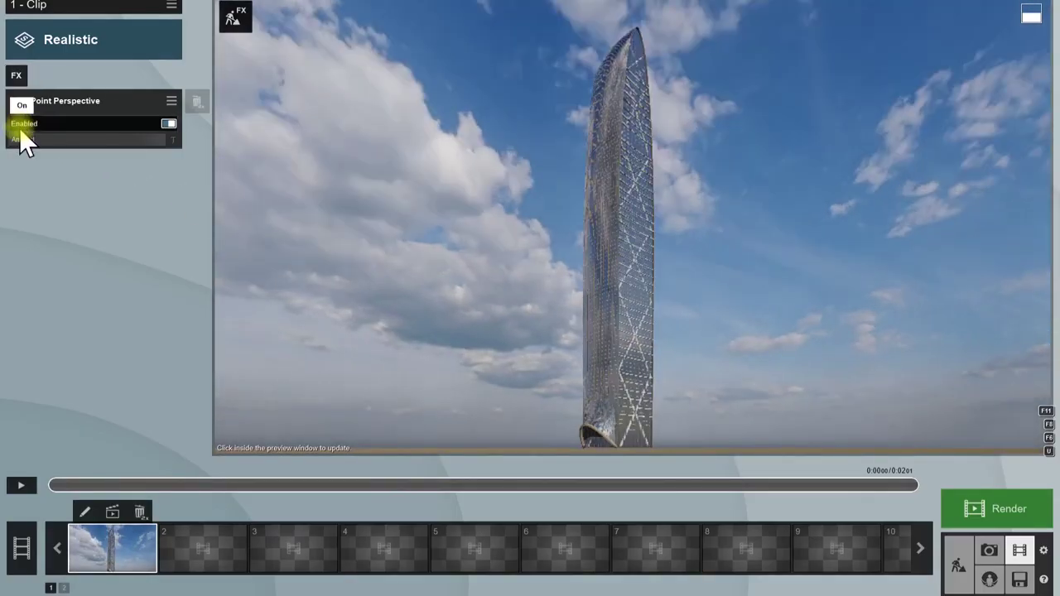
left_click(230, 166)
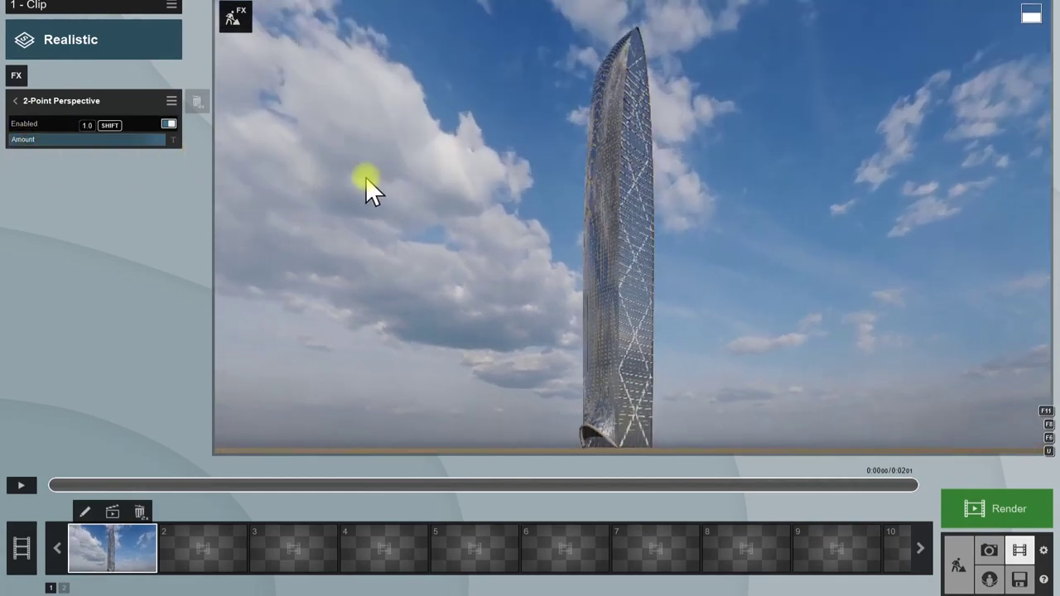
Set the clip camera's focal length to about 17.39 mm and save the edited clip.
left_click(85, 511)
mouse_move(547, 432)
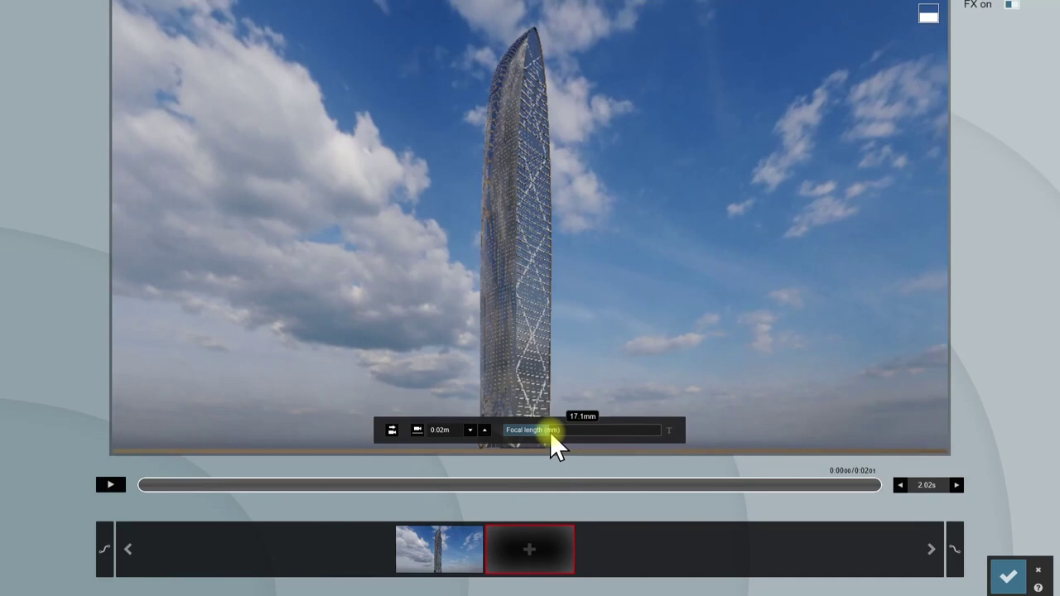
left_click(550, 431)
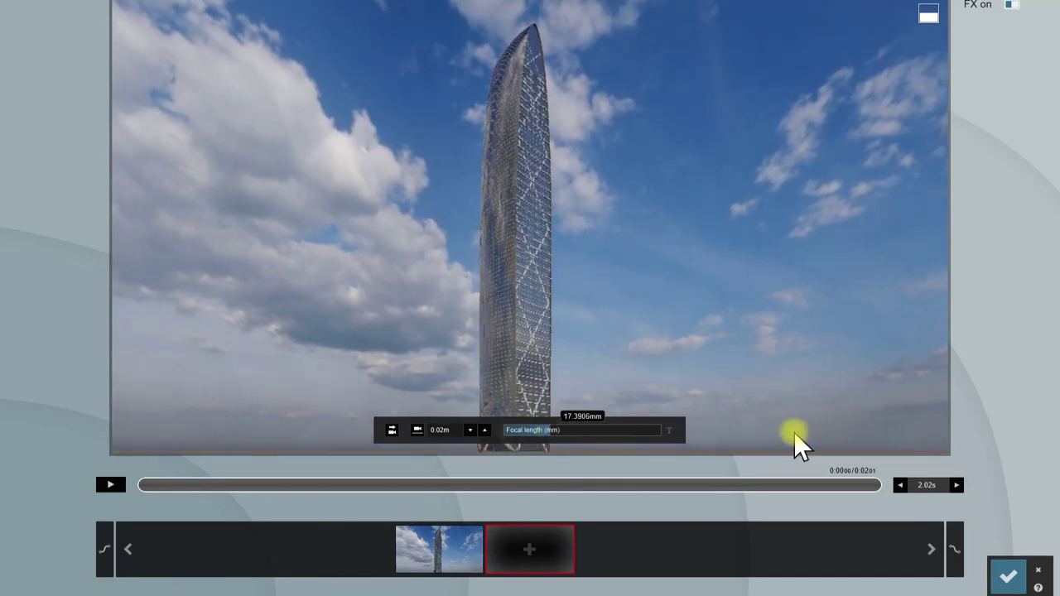
left_click(529, 560)
left_click(351, 585)
left_click(1011, 577)
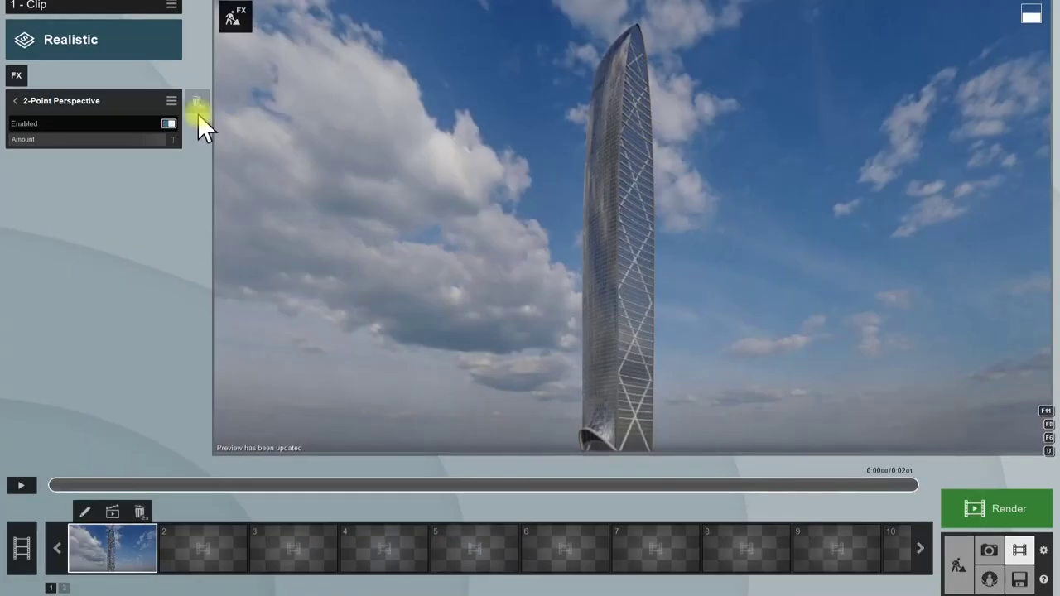
Change the Real Skies effect to the blue Morning sky with sun rays in the third row.
left_click(15, 100)
left_click(39, 137)
left_click(49, 134)
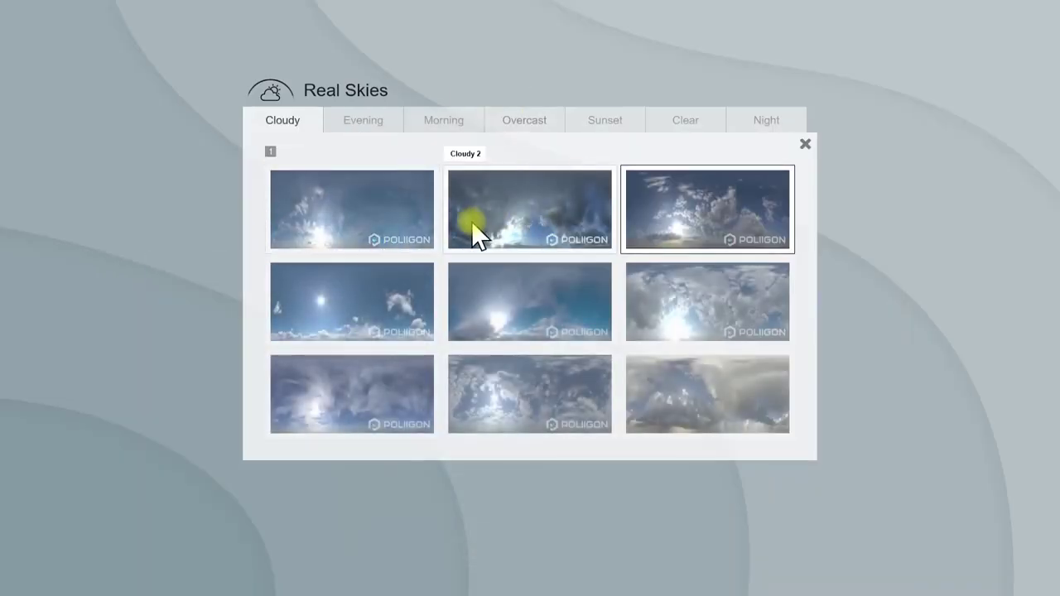
left_click(459, 120)
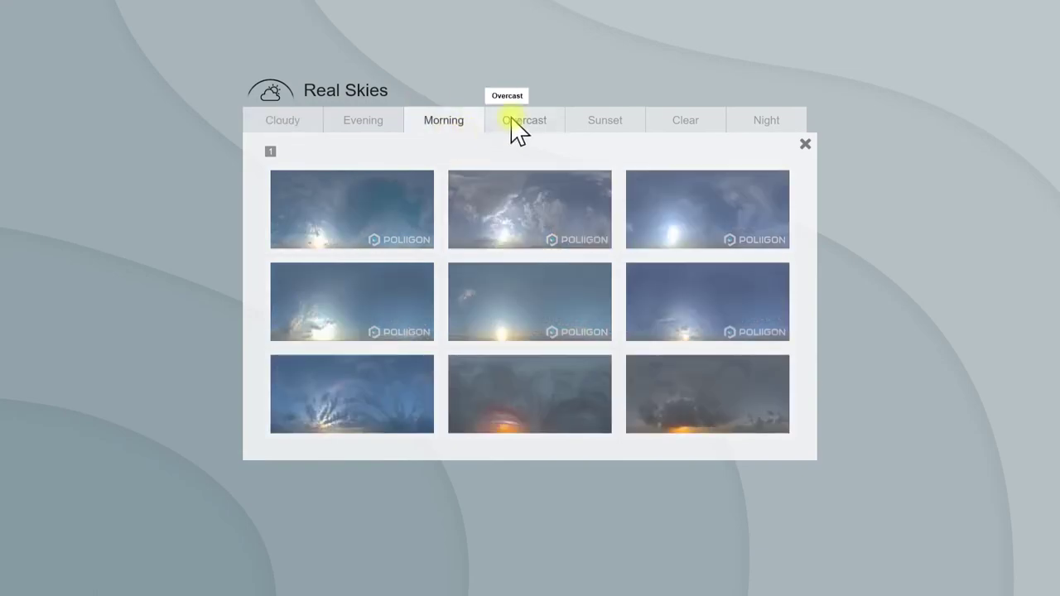
left_click(376, 391)
Set the sky's heading to -180°, raise its brightness and overall brightness, and update the preview.
mouse_move(43, 167)
left_mouse_down()
mouse_move(85, 165)
mouse_move(21, 172)
mouse_move(50, 176)
left_mouse_up()
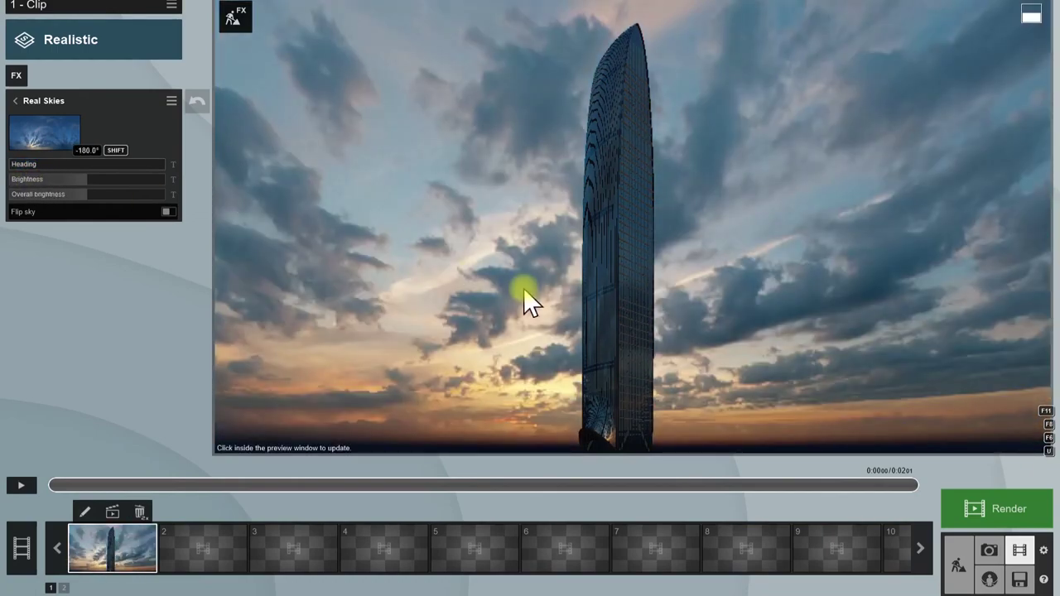
left_click(525, 289)
left_click_drag(89, 166, 106, 197)
left_click(461, 298)
left_click(426, 278)
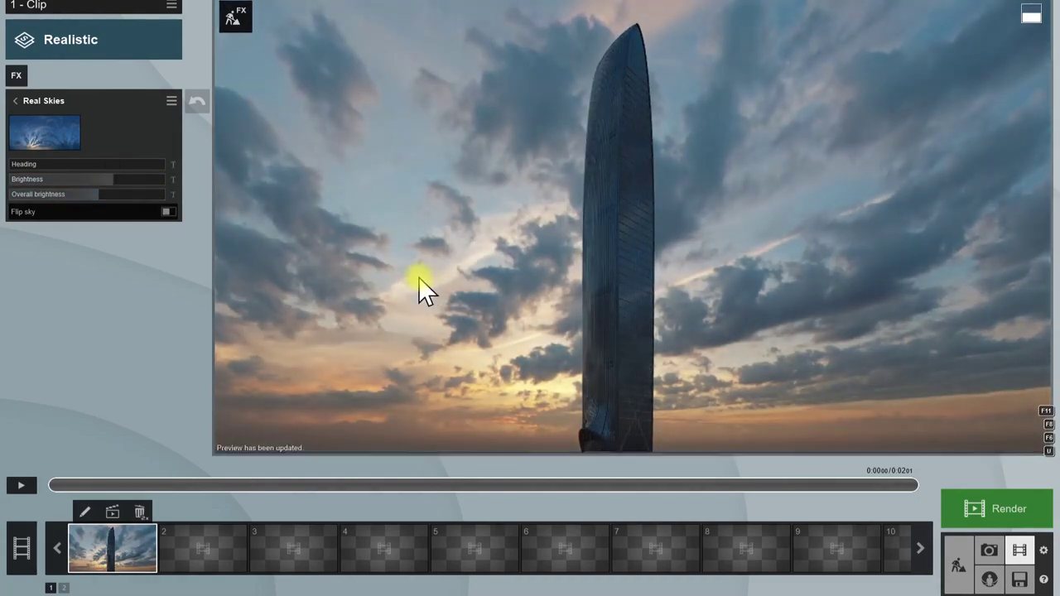
Try other Morning skies for the Real Skies effect and return to the blue one with sun rays in the third row.
left_click(30, 125)
left_click(369, 402)
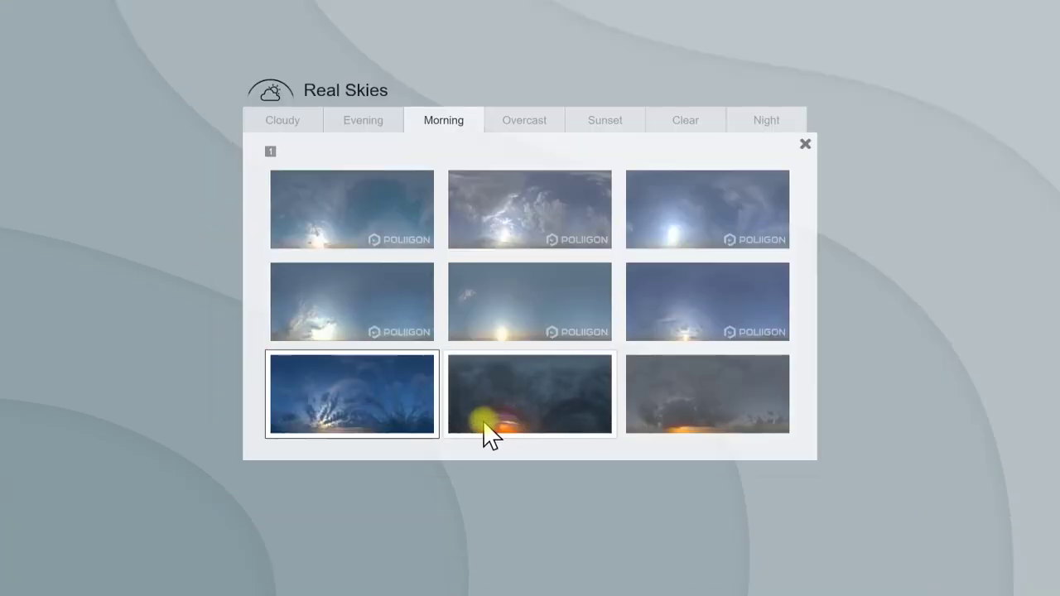
left_click(482, 428)
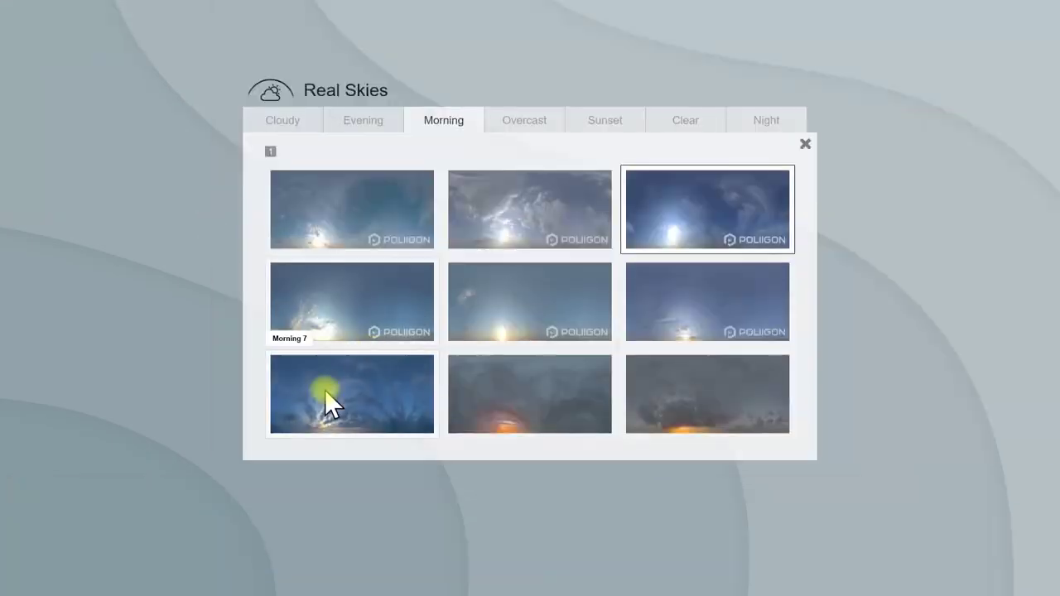
left_click(378, 396)
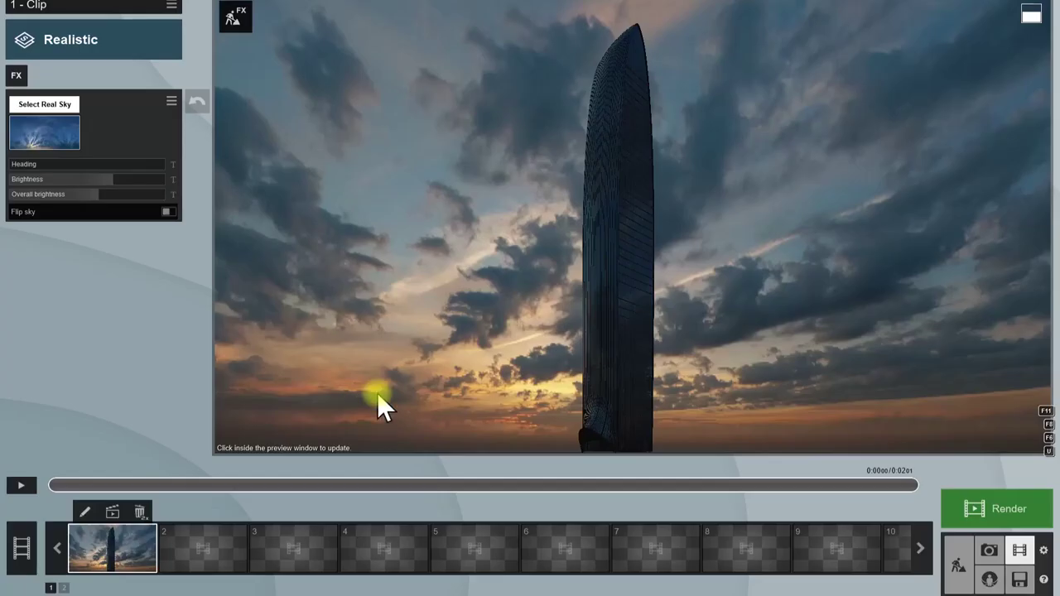
left_click(378, 395)
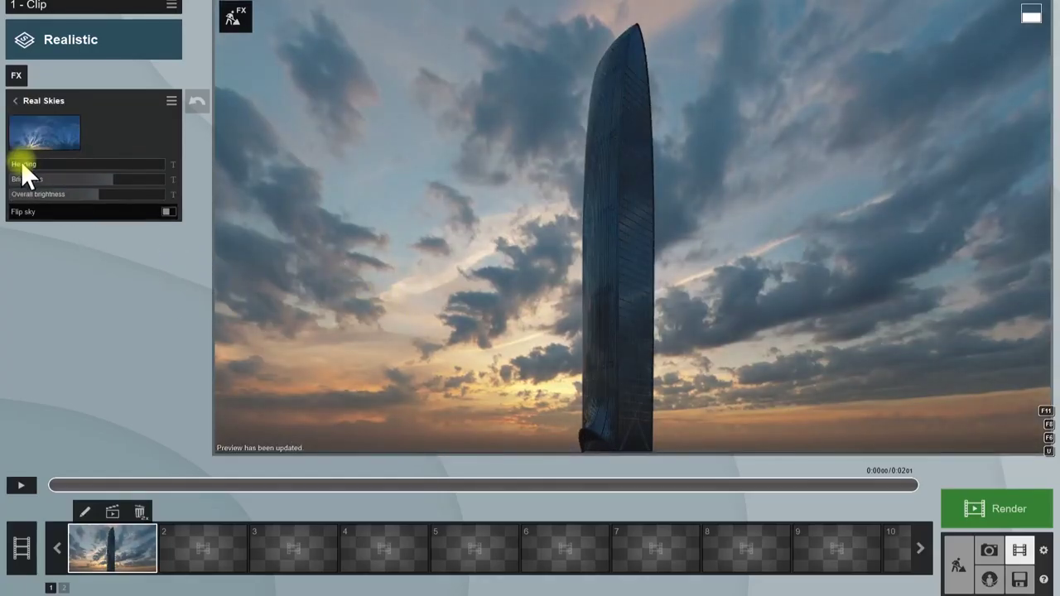
Rotate the sky's heading to slightly past mid-range, reduce its brightness to about 1.3, and update the preview.
left_click_drag(21, 165, 53, 168)
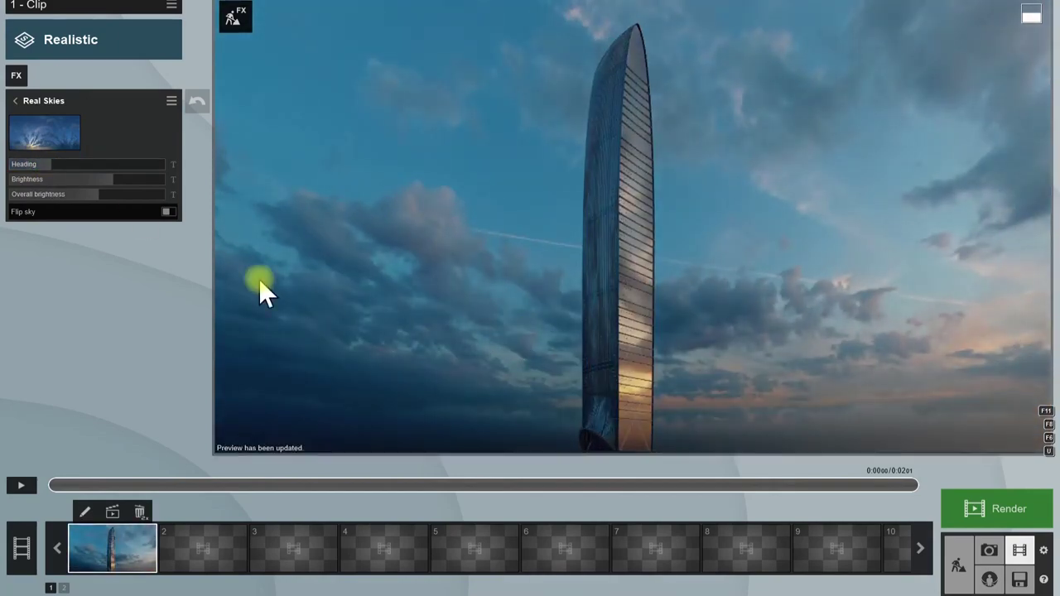
left_click_drag(58, 164, 106, 167)
left_click(296, 277)
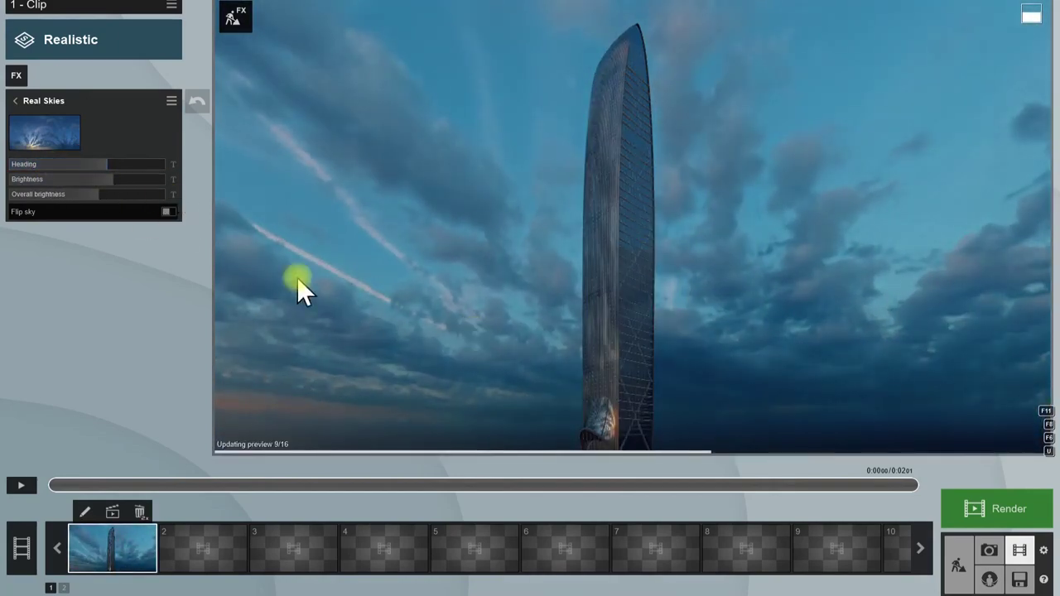
left_click(103, 164)
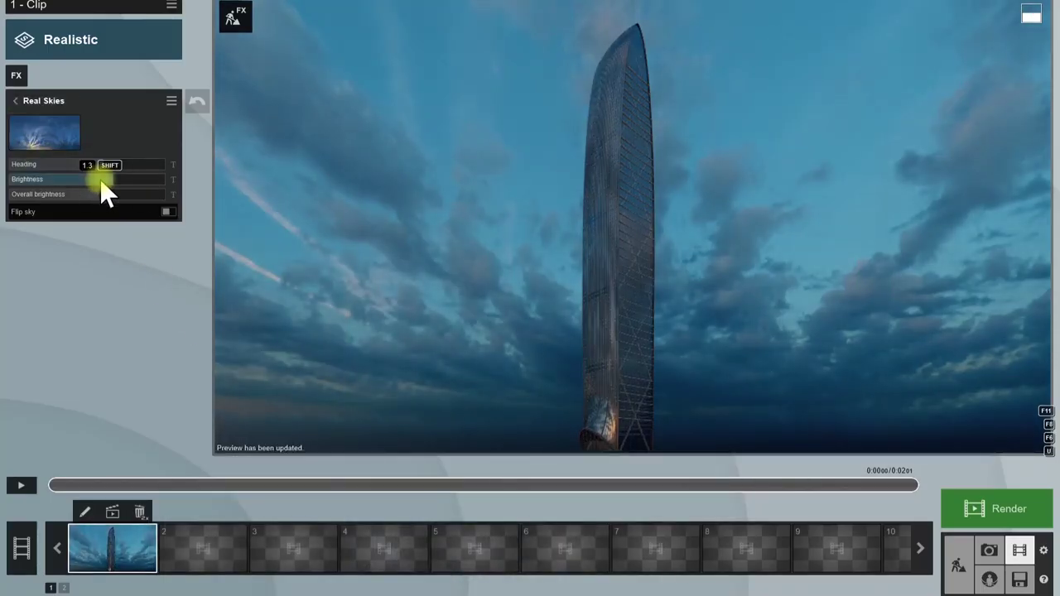
mouse_move(100, 181)
left_mouse_down()
mouse_move(78, 180)
mouse_move(99, 185)
left_mouse_up()
left_click(250, 211)
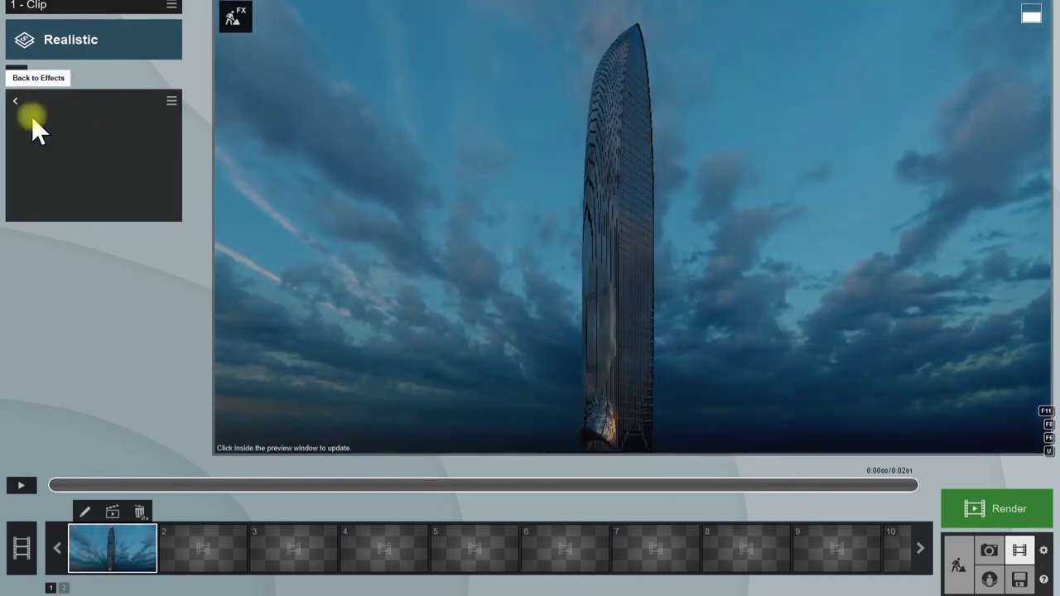
In Color Correction, raise the temperature to about three quarters of its range, lower the high limit slightly, and set the low limit to 0.0.
left_click(14, 101)
left_click(58, 211)
left_click_drag(85, 124, 119, 129)
left_click(502, 276)
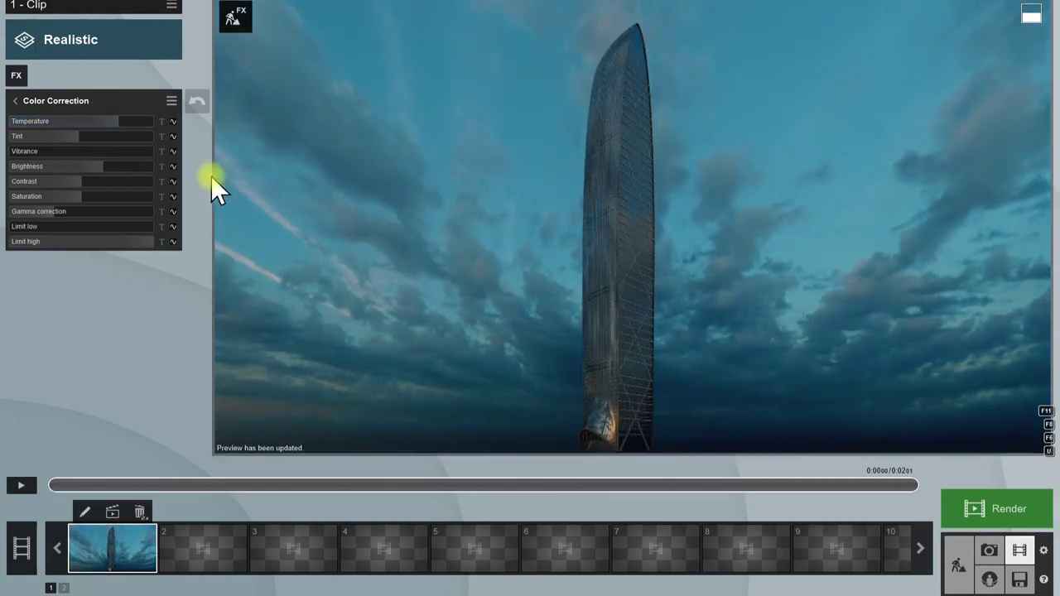
left_click(130, 241)
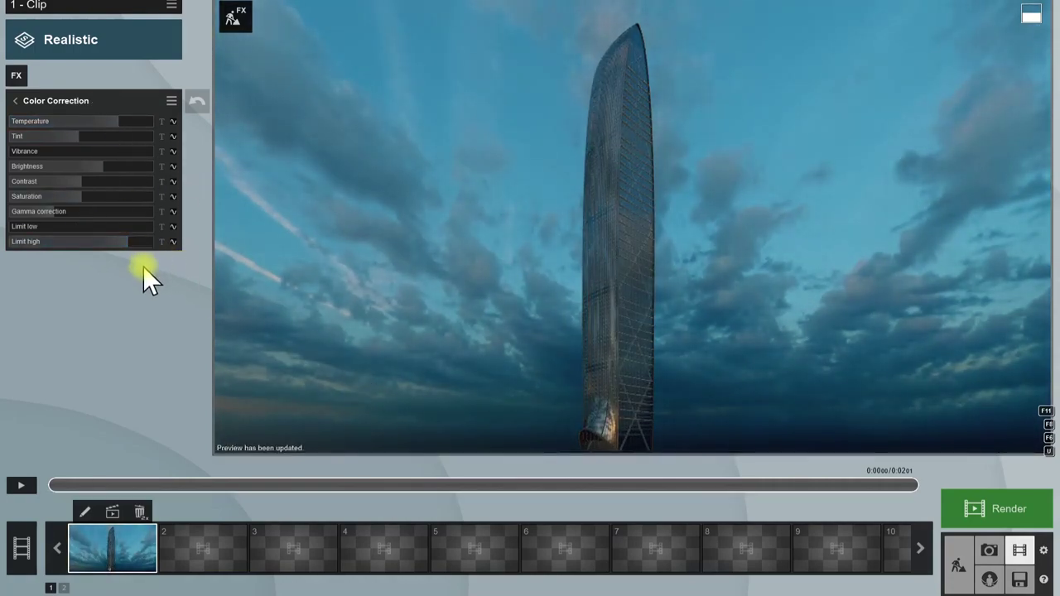
left_click(25, 227)
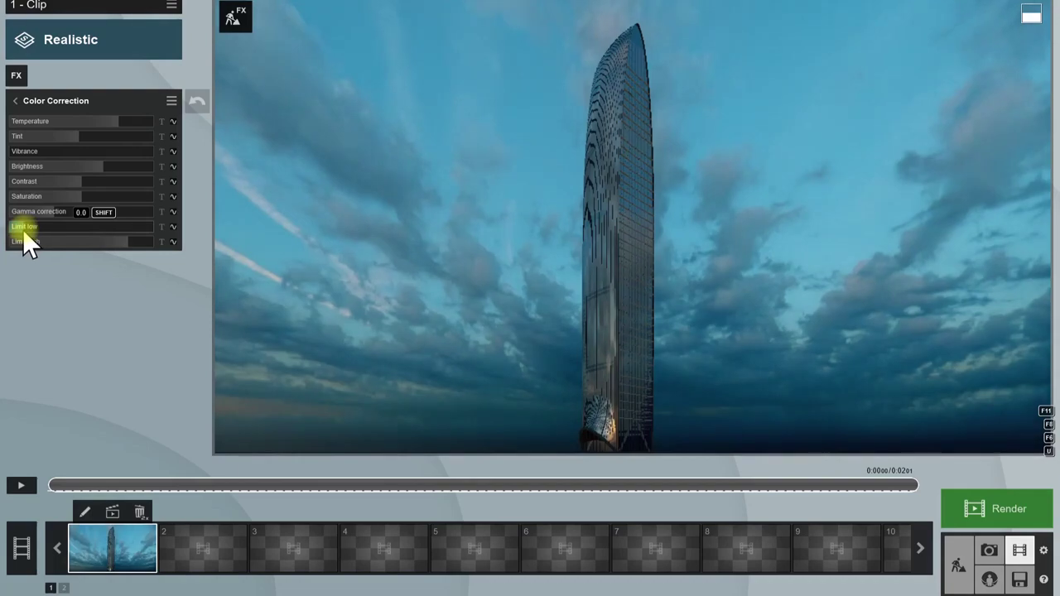
Add the Analog Color Lab effect with style 1.0 and an amount slightly below mid-range, and update the preview.
left_click(16, 101)
left_click(16, 76)
left_click(327, 392)
left_click(588, 228)
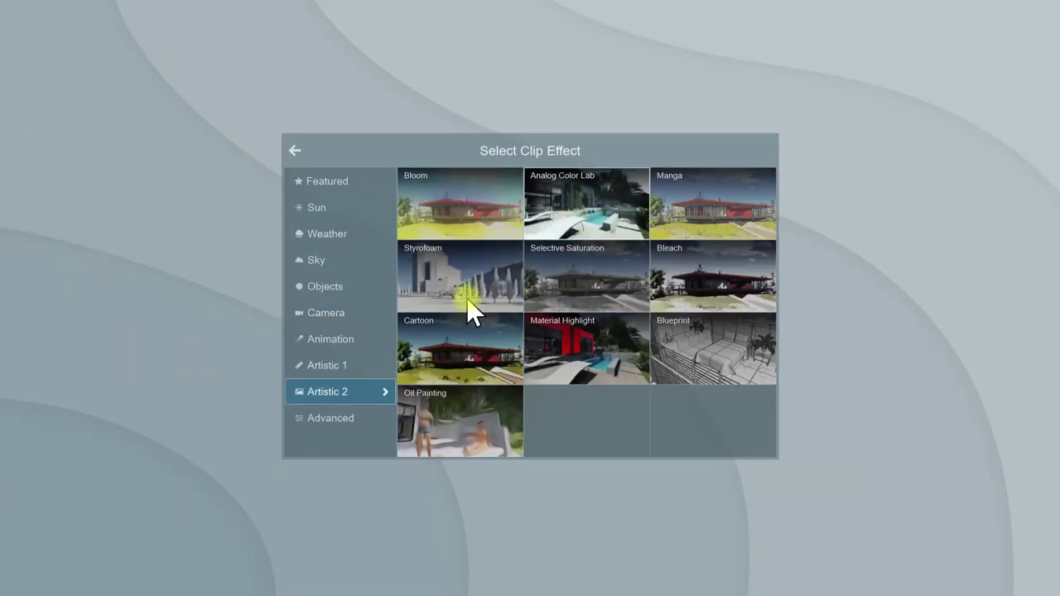
left_click(82, 124)
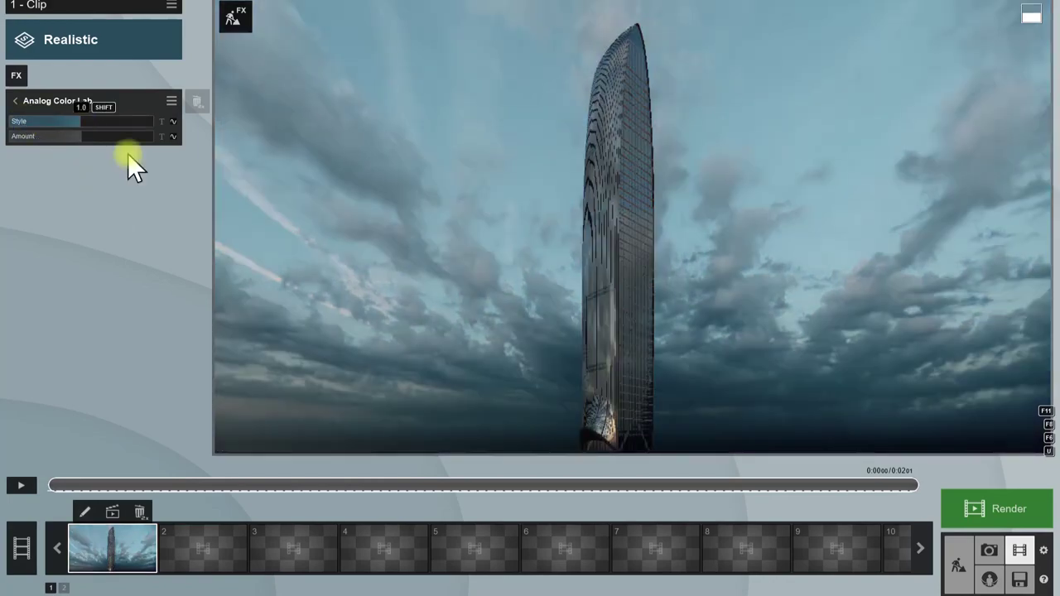
left_click_drag(66, 136, 117, 149)
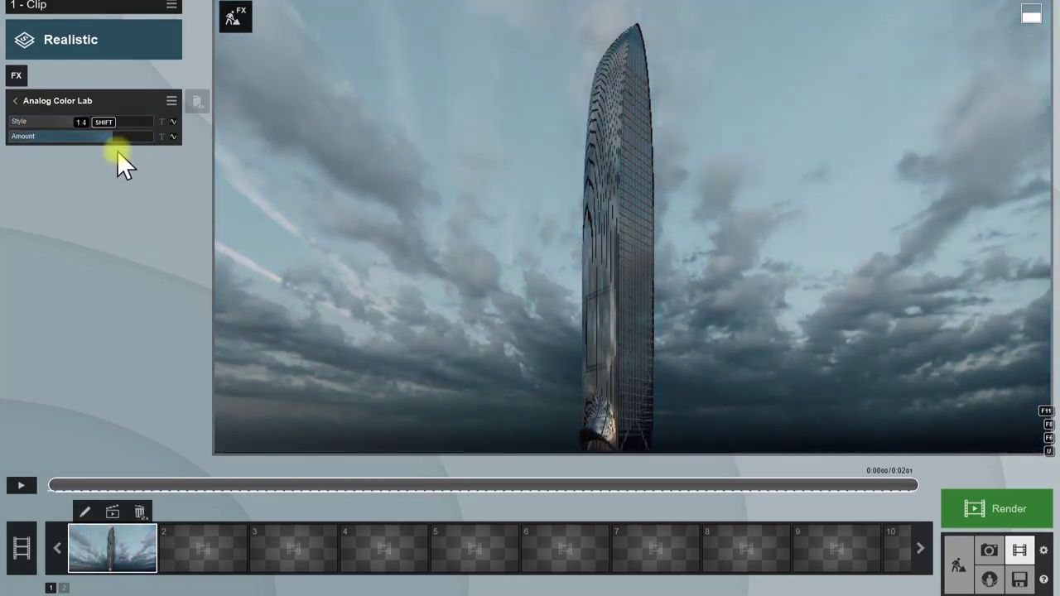
left_click(70, 138)
left_click(423, 301)
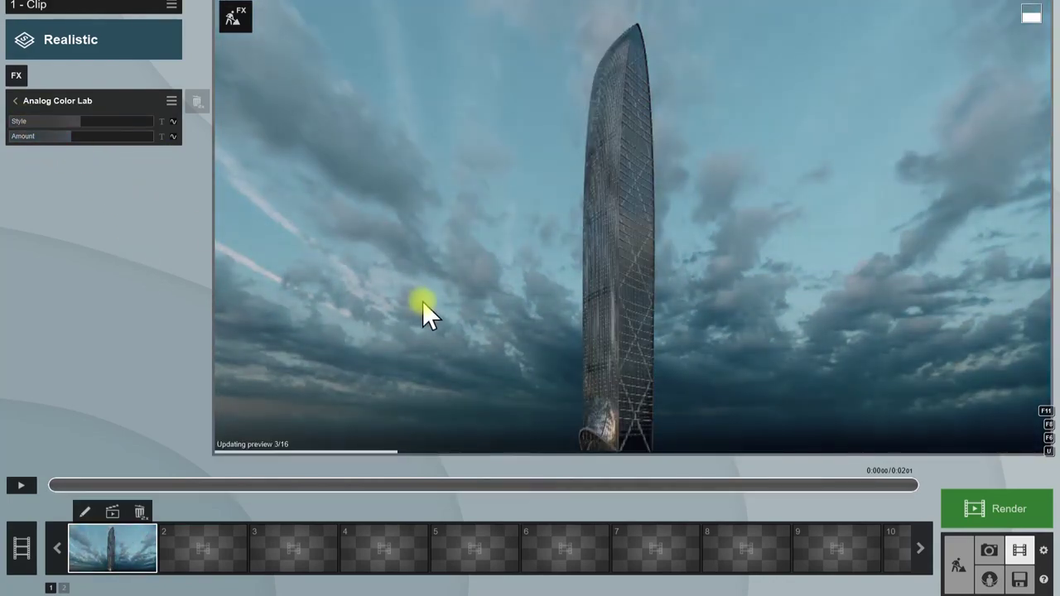
Add the Cartoon effect with outline width, outline transparency and posterize amount at their minimum, and update the preview.
left_click(15, 100)
left_click(17, 76)
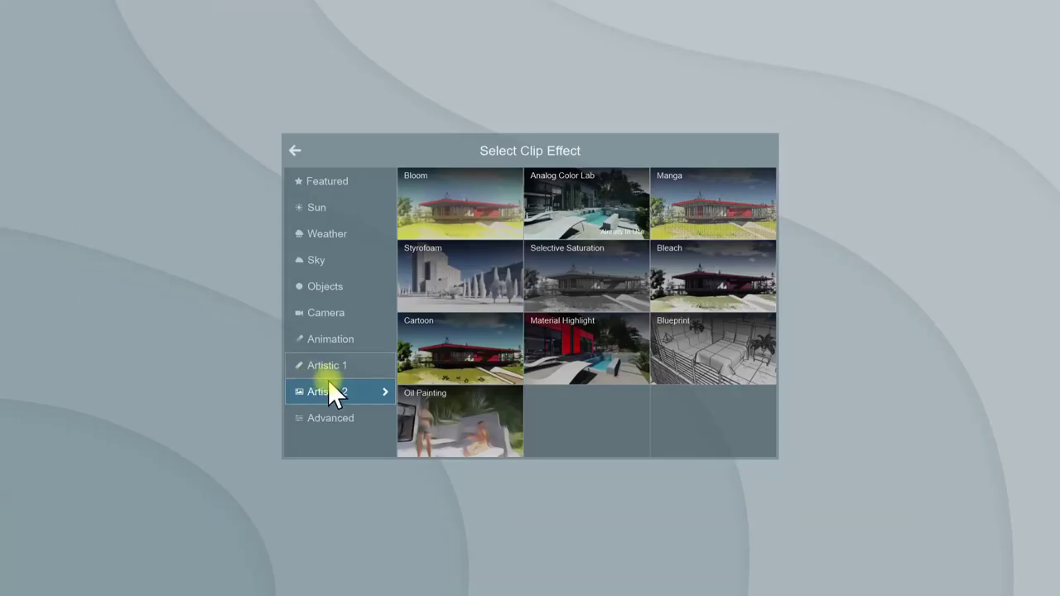
left_click(459, 348)
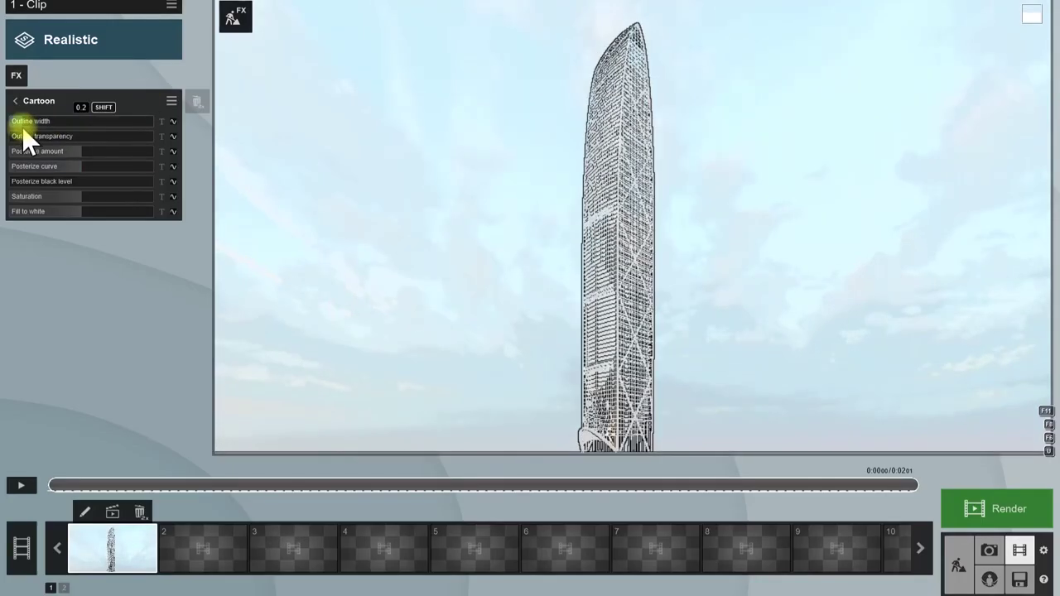
left_click_drag(13, 129, 10, 156)
left_click(517, 350)
left_click(487, 249)
left_click(532, 302)
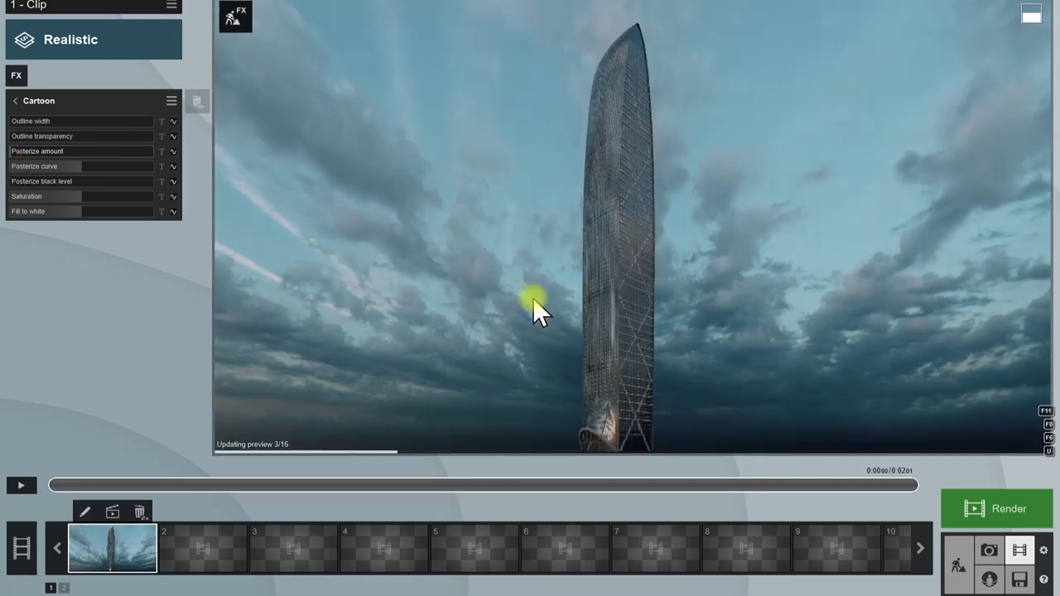
left_click(13, 101)
left_click(607, 380)
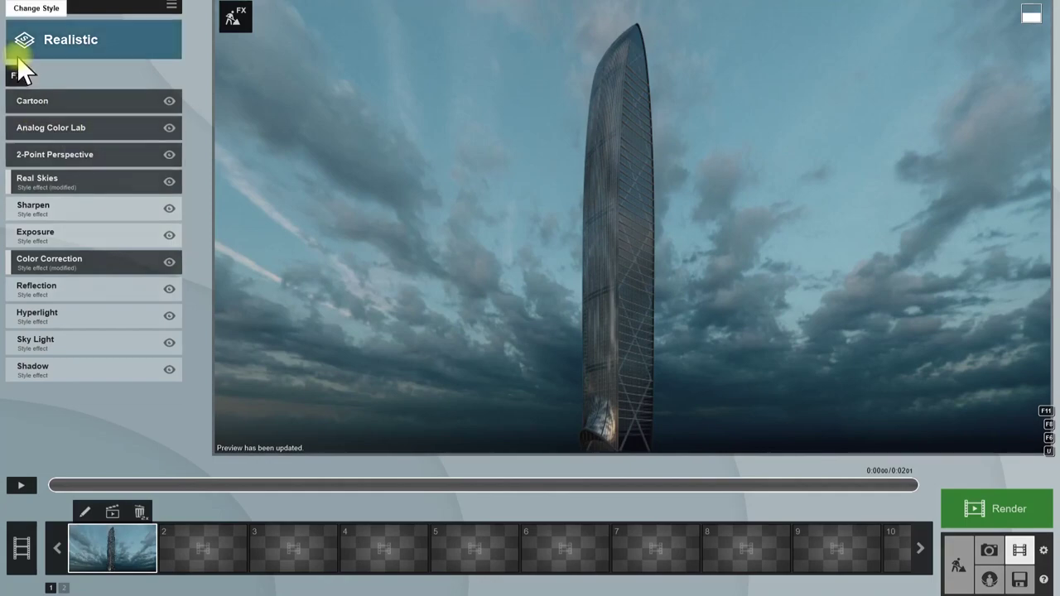
Open the Reflection effect's planes for editing and add a plane on the tower's flat glass side.
left_click(71, 295)
left_click(22, 165)
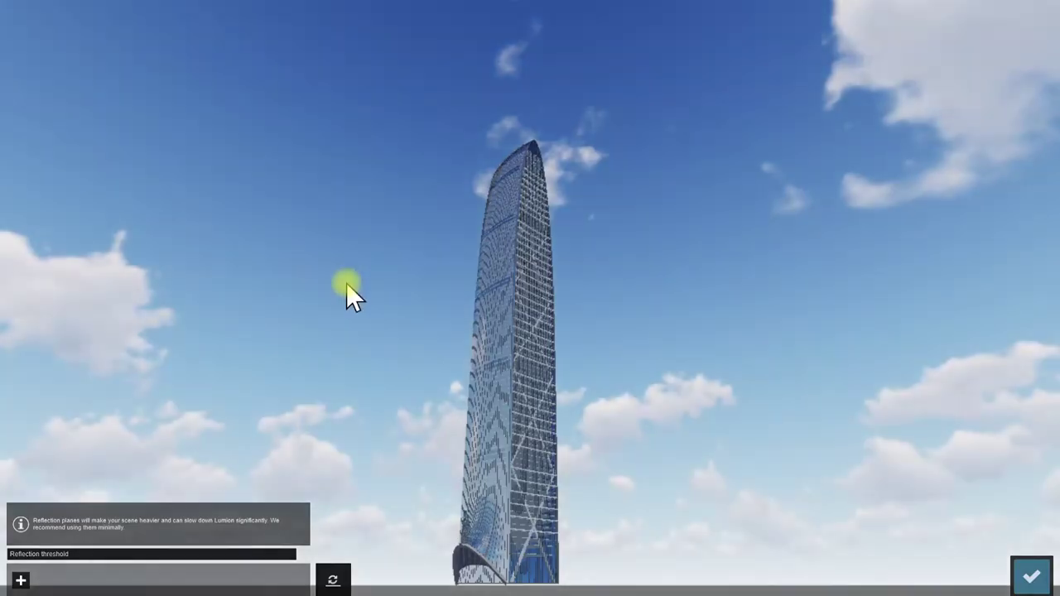
left_click(21, 581)
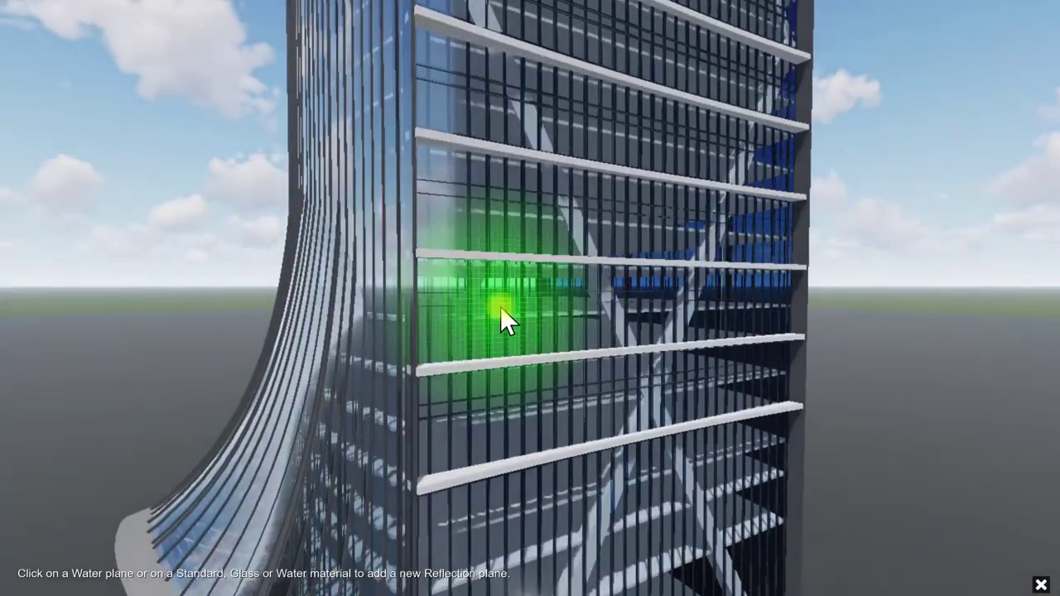
left_click(500, 307)
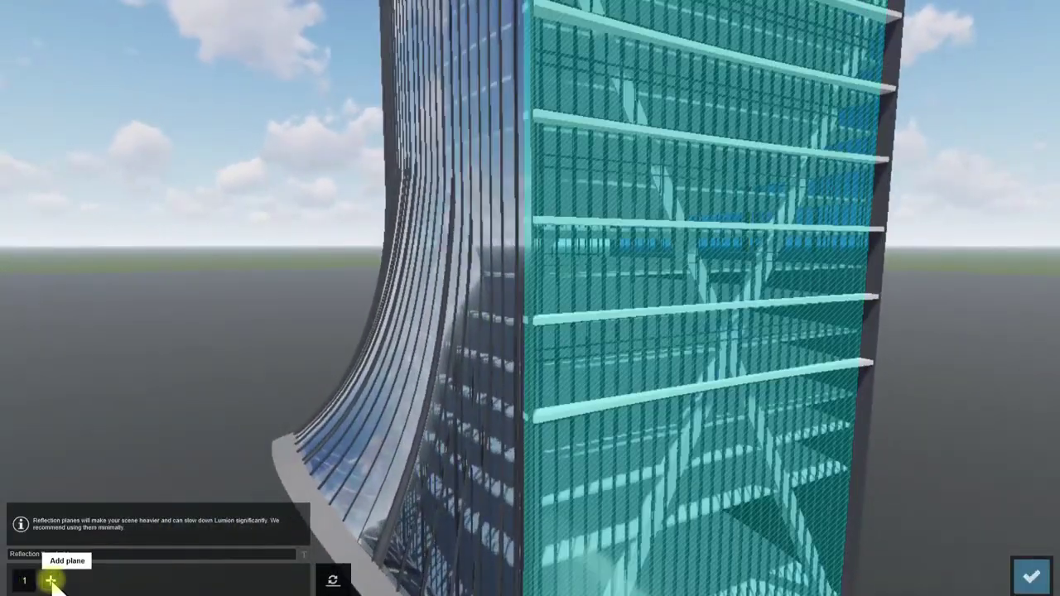
Add reflection planes 2 and 3 on the curved glass front near the tower's base.
left_click(50, 580)
left_click(416, 384)
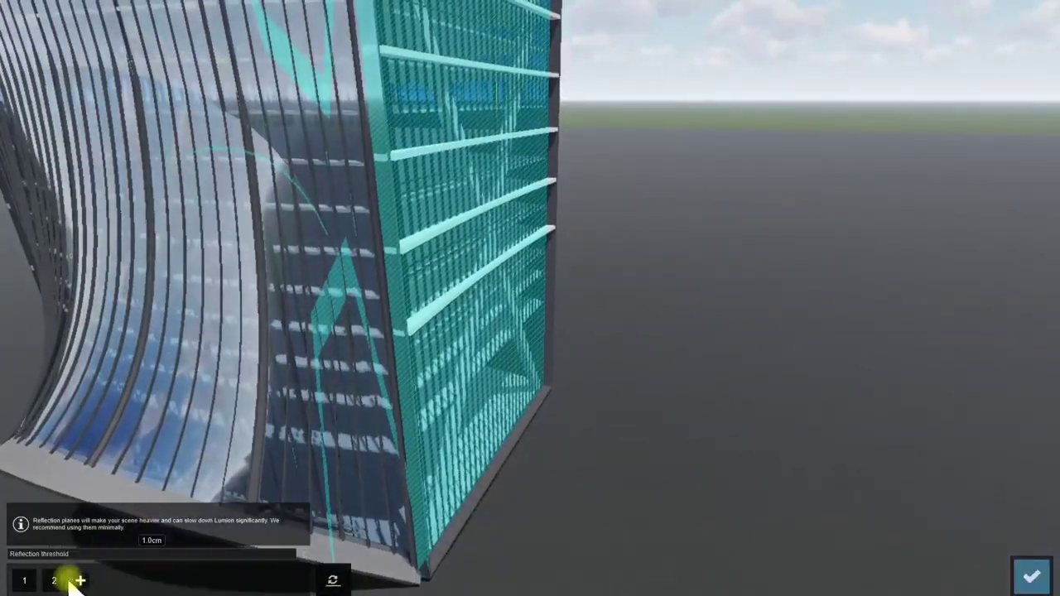
left_click(73, 582)
left_click(195, 441)
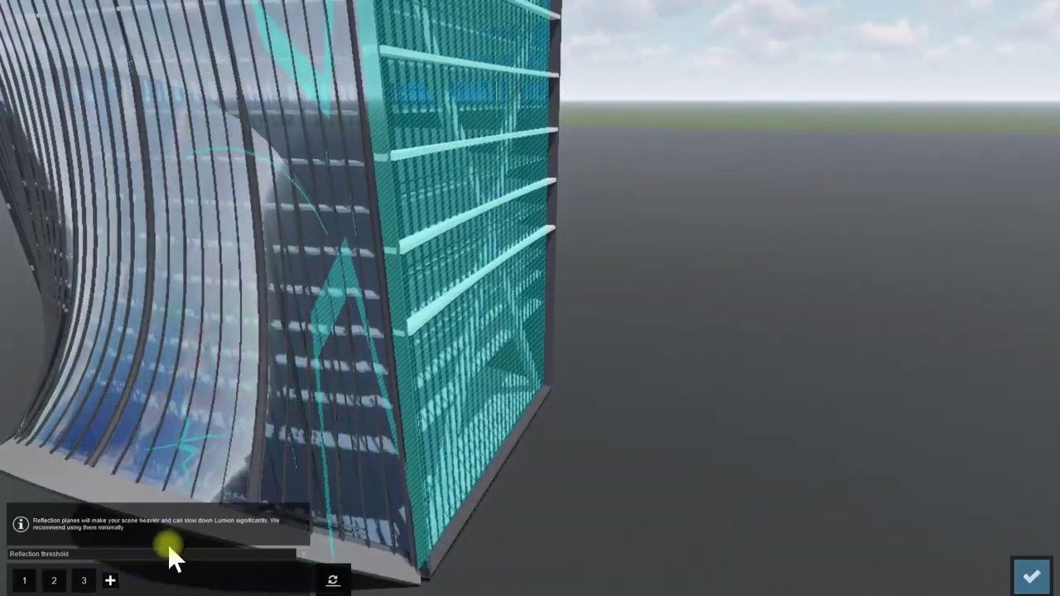
Add reflection planes 4 to 7 on separate glass strips of the front facade, viewed up close.
key("w")
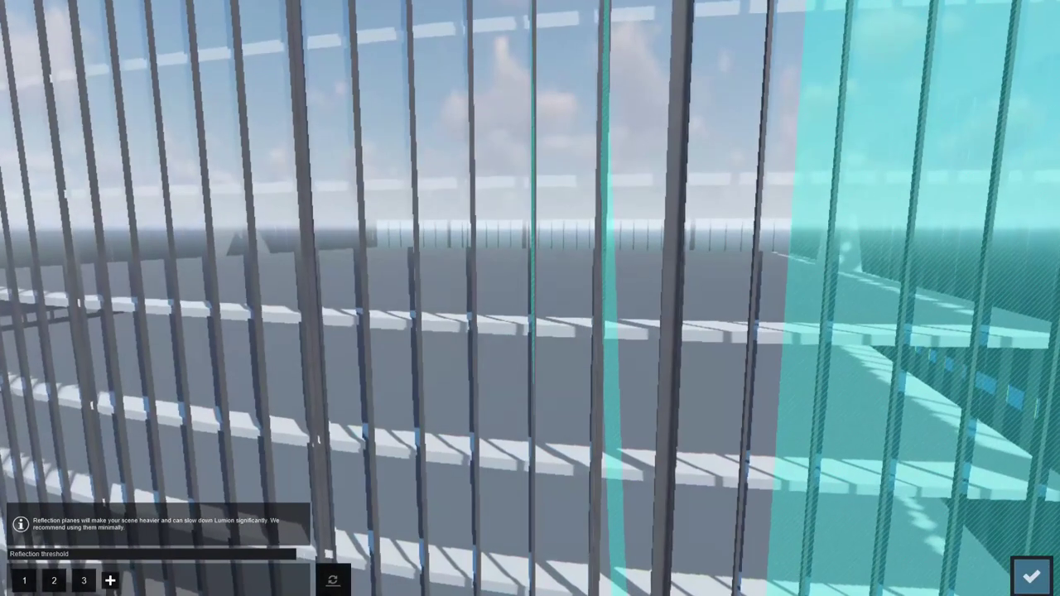
left_click(110, 581)
left_click(240, 388)
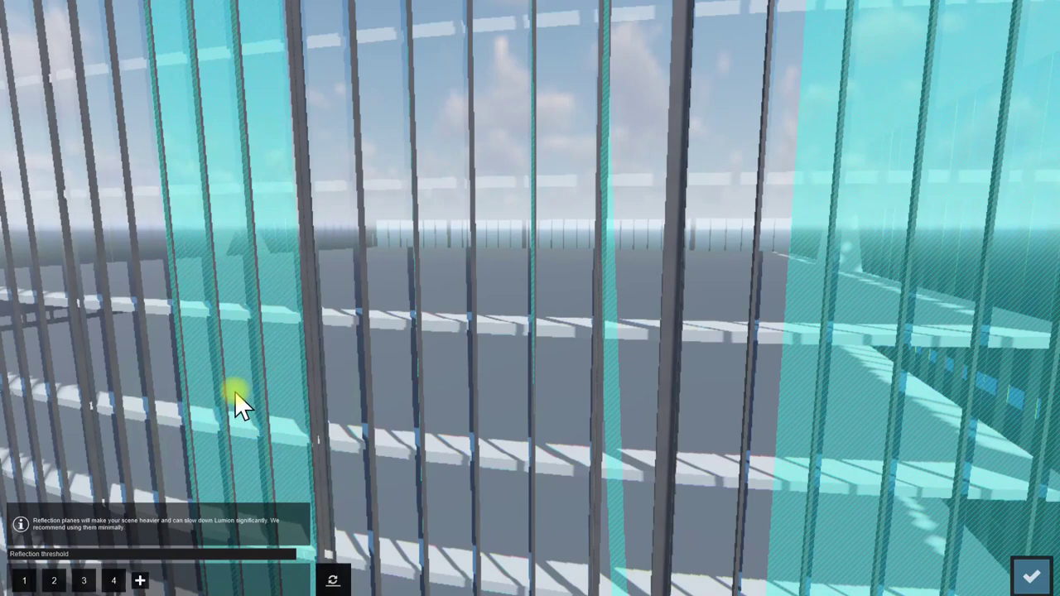
left_click(139, 580)
left_click(507, 399)
left_click(173, 574)
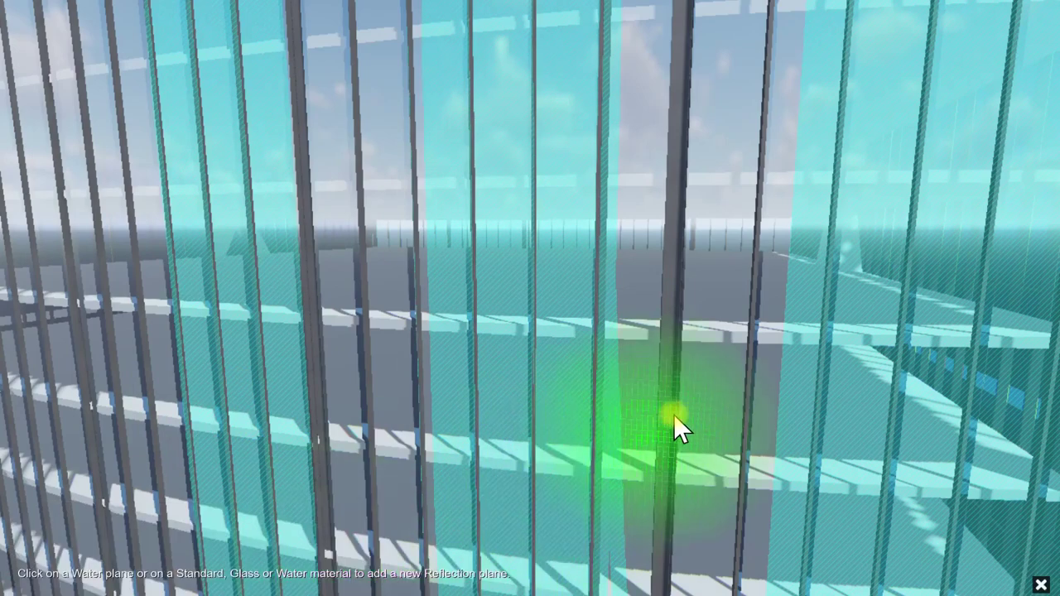
left_click(673, 414)
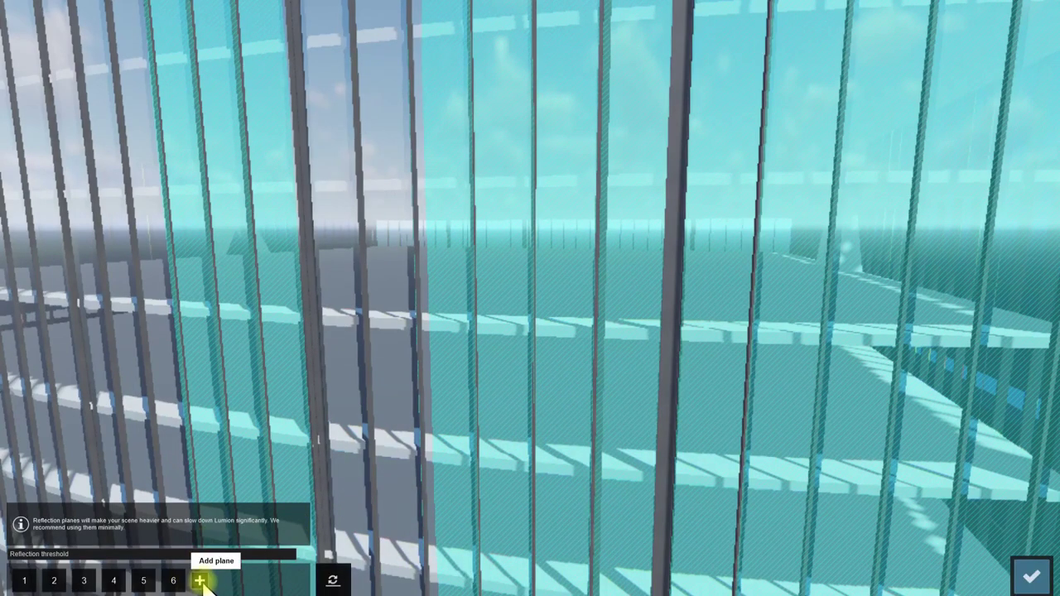
left_click(199, 582)
left_click(377, 410)
Add reflection planes 8 to 10 on the remaining glass strips toward the facade's far edge and accept the planes.
key("s")
left_click(230, 581)
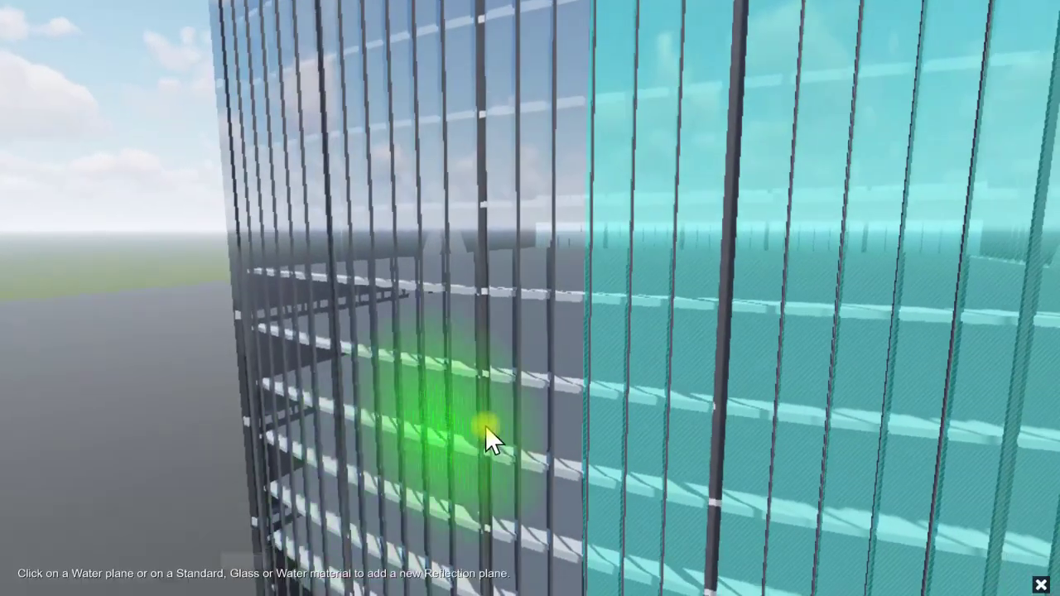
left_click(505, 416)
left_click(540, 479)
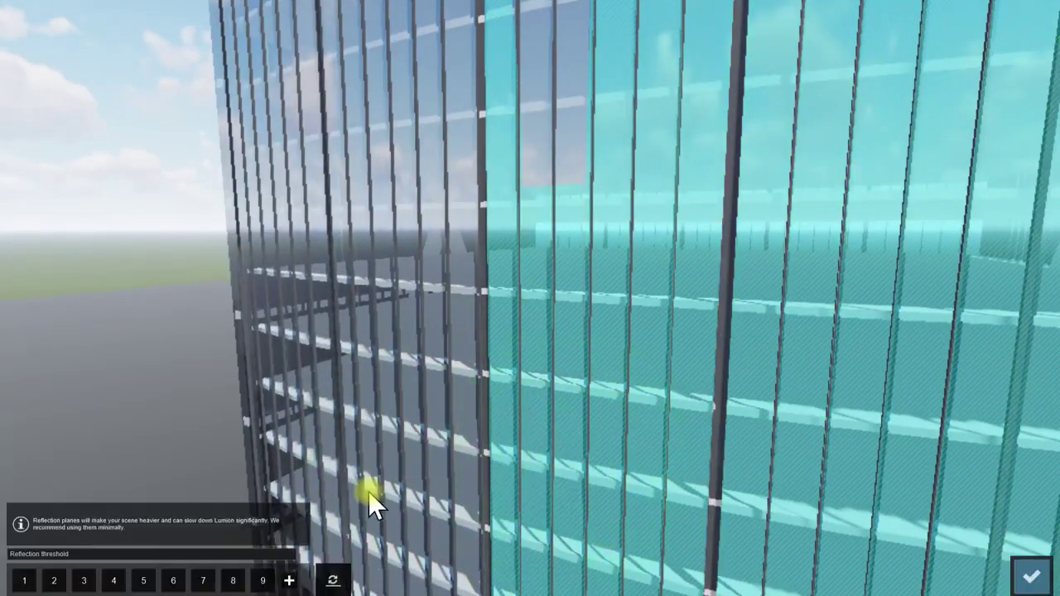
left_click(289, 577)
left_click(361, 391)
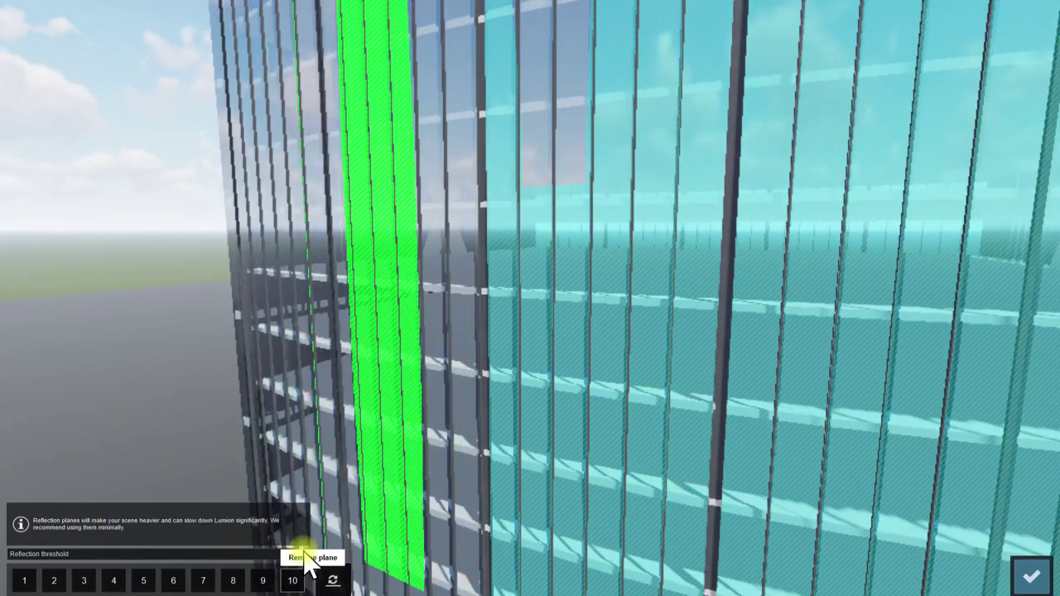
scroll(381, 474, "down", 3)
left_click(1031, 577)
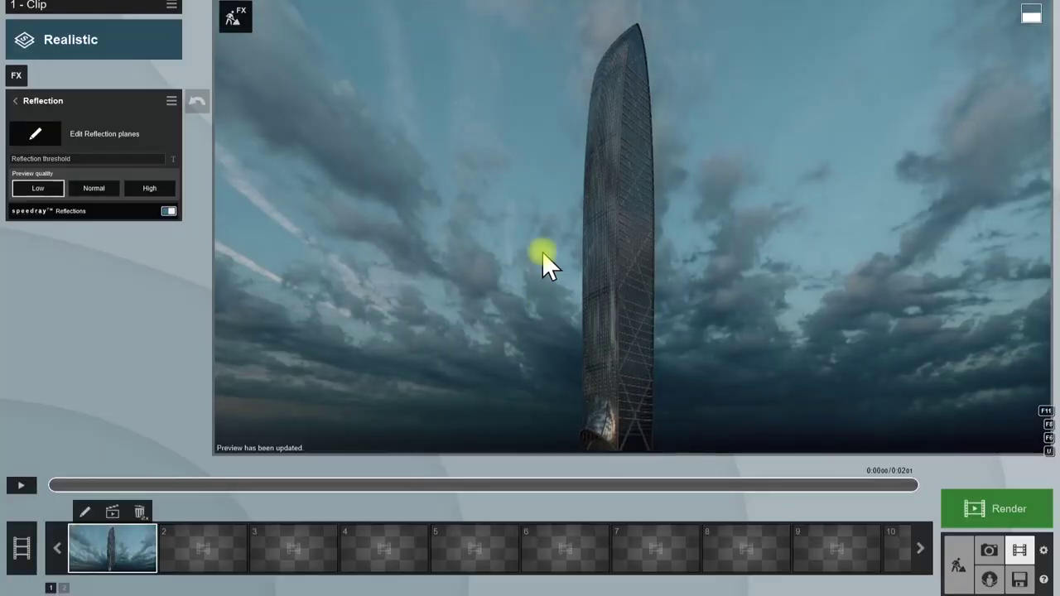
Render the current frame as a JPG at Print size 3840x2160, overwriting the existing image file.
left_click(972, 511)
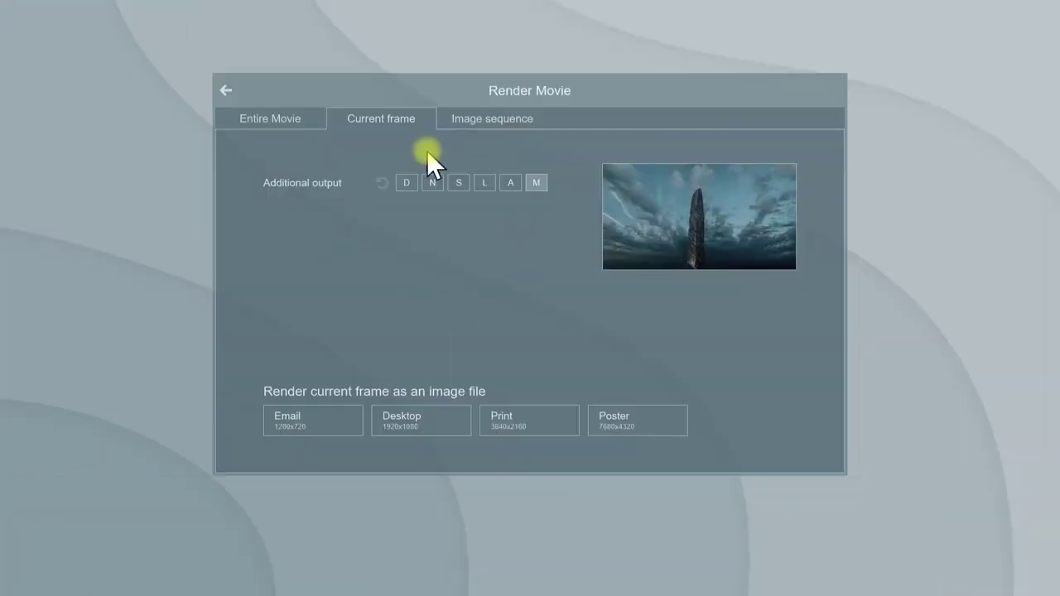
left_click(544, 416)
double_click(137, 90)
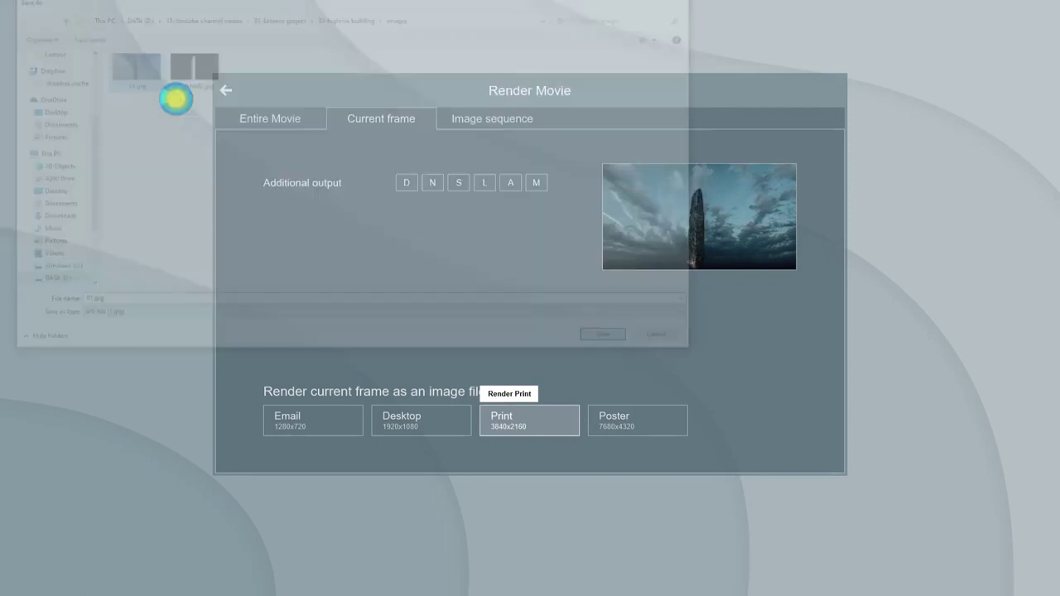
left_click(547, 334)
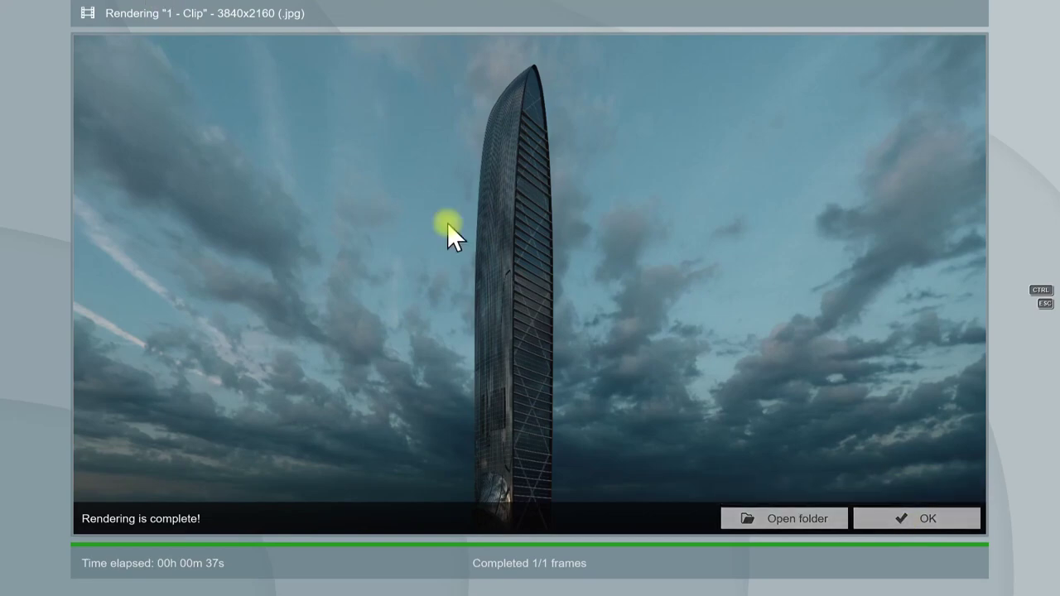
Close the finished render, set the tower's tinted glass Reflectivity to 0.0 in the scene, accept it and return to the clip.
left_click(920, 521)
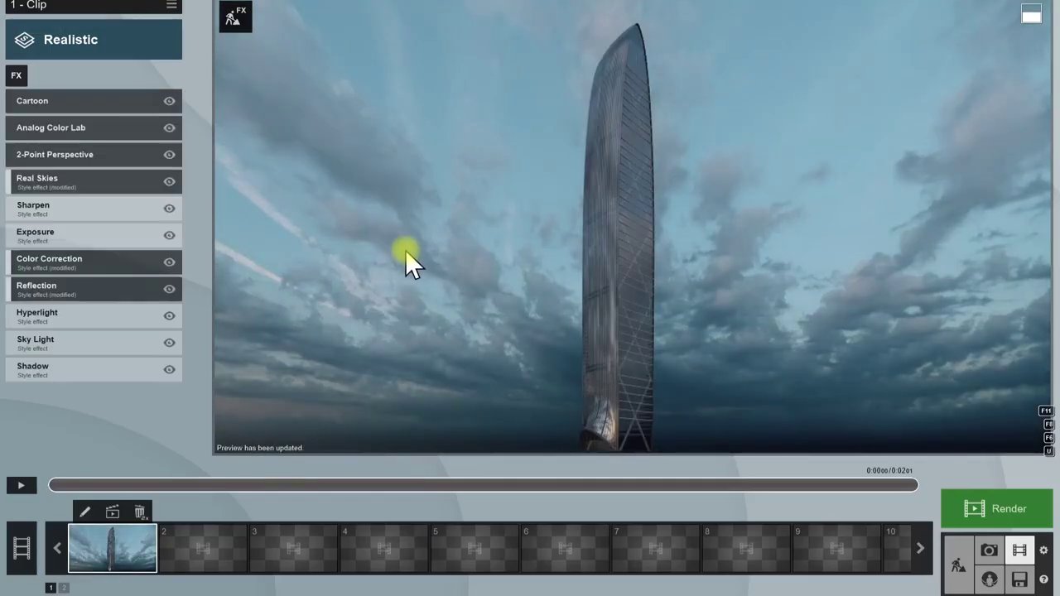
left_click(955, 569)
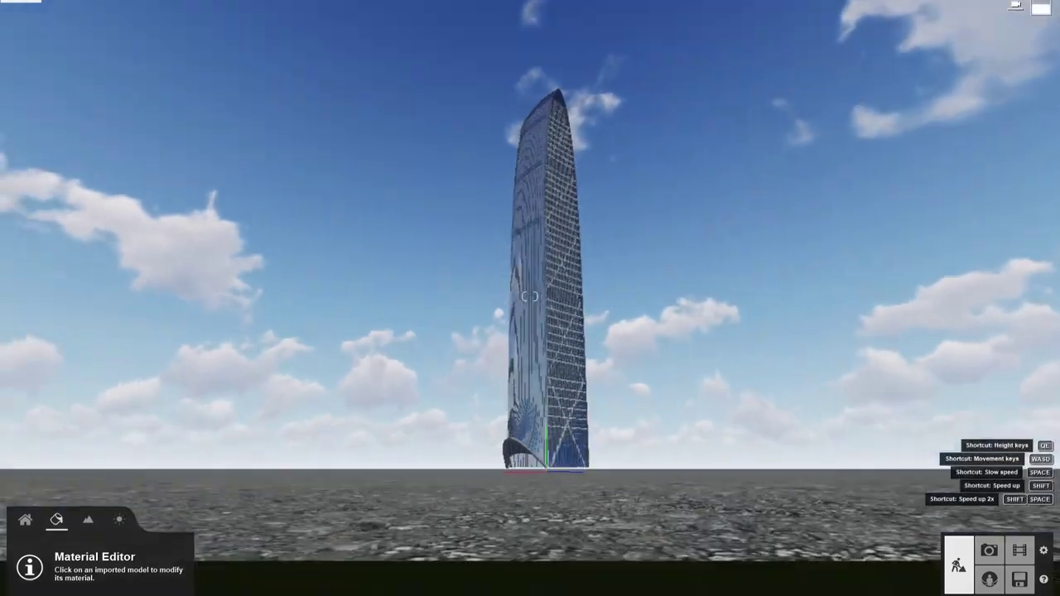
key("w")
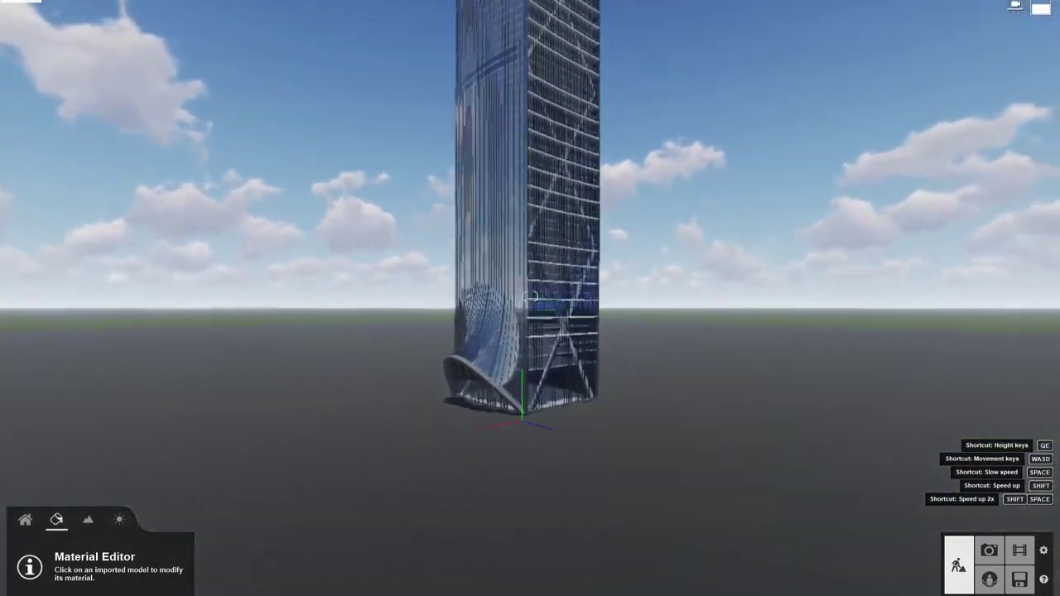
scroll(530, 296, "up", 4)
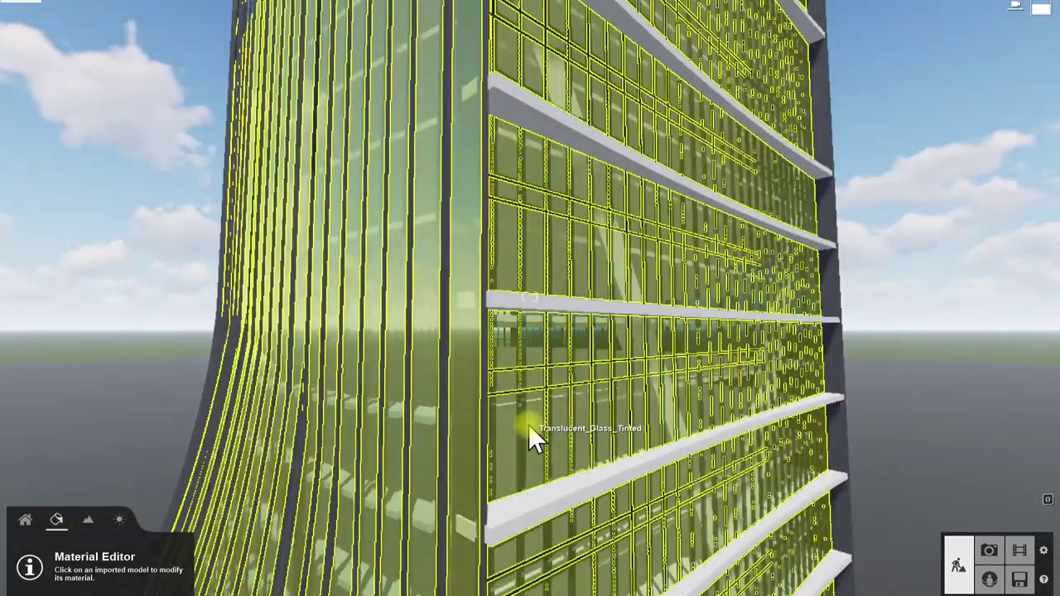
left_click(530, 424)
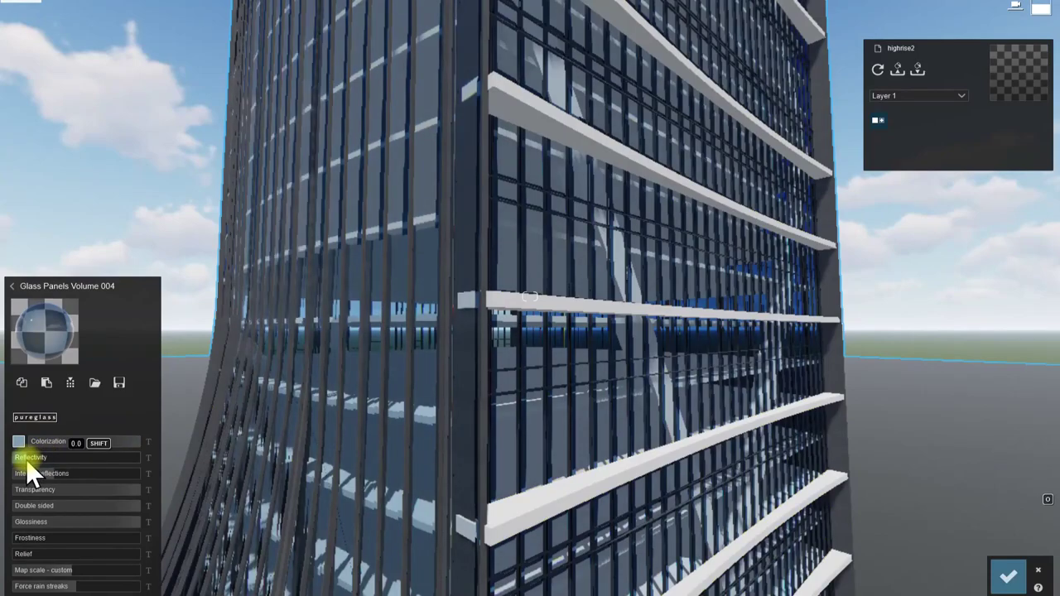
left_click(1006, 580)
left_click(1021, 482)
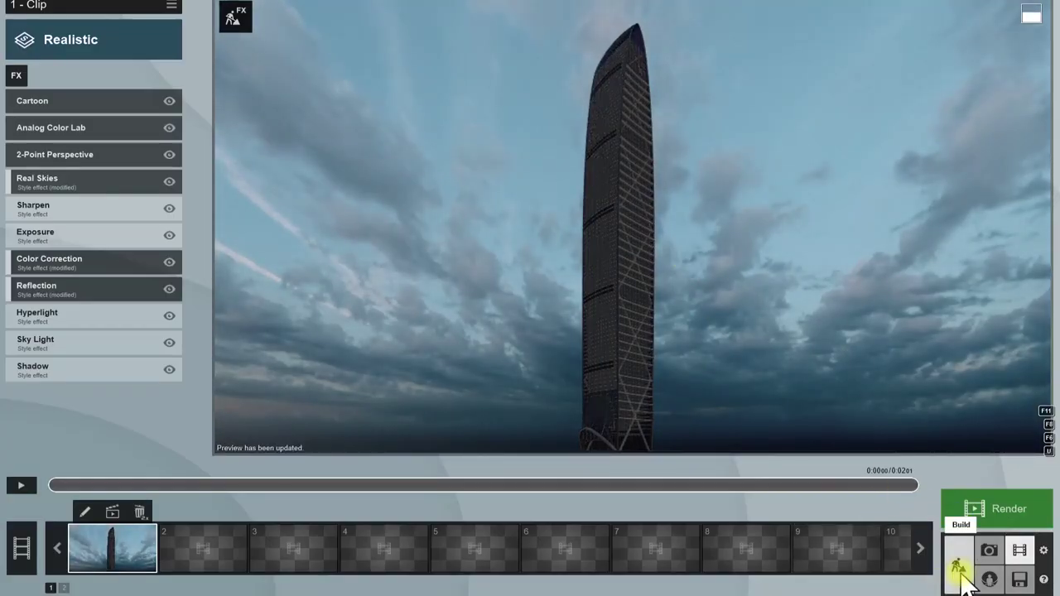
Enable the material ID map as an additional output for the current-frame render.
left_click(993, 505)
left_click(535, 182)
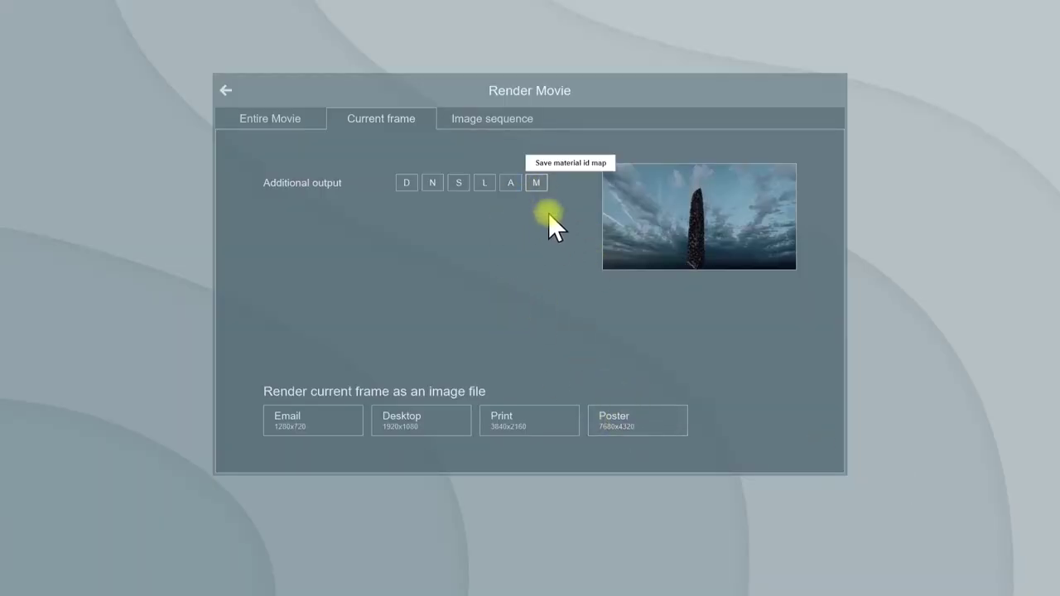
left_click(636, 433)
double_click(133, 70)
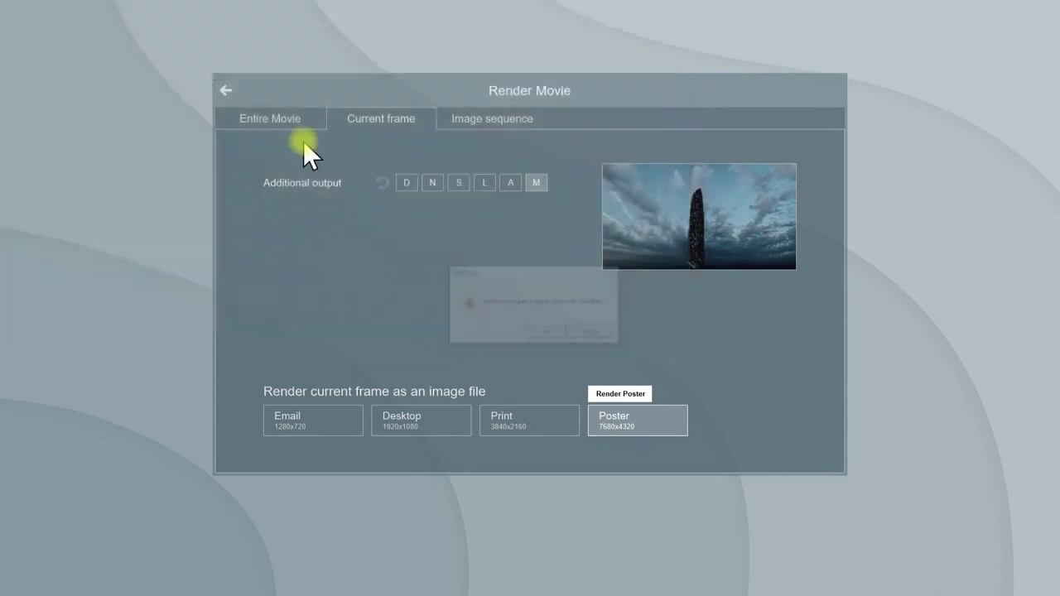
left_click(539, 332)
left_click(537, 332)
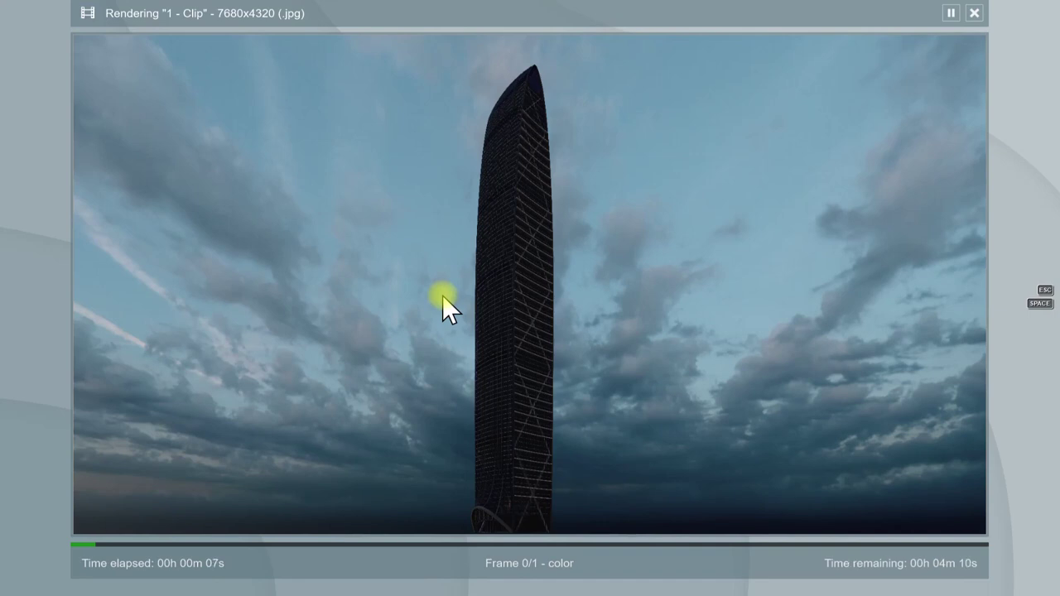
key("Escape")
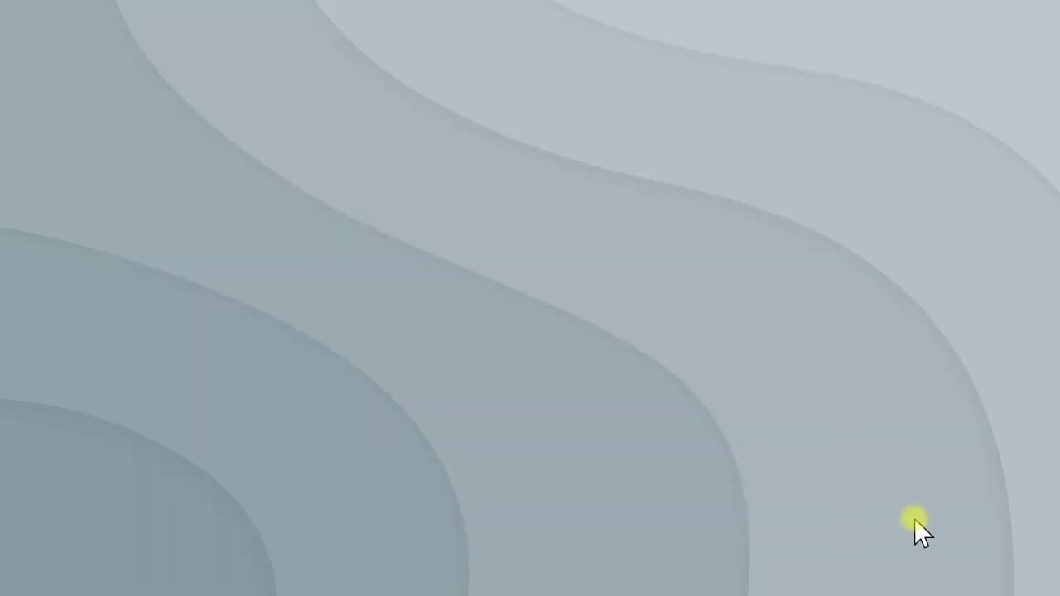
Reopen the tower's glass material, set its Colorization and Reflectivity to about half, accept the changes and return to the clip.
left_click(950, 562)
key("w")
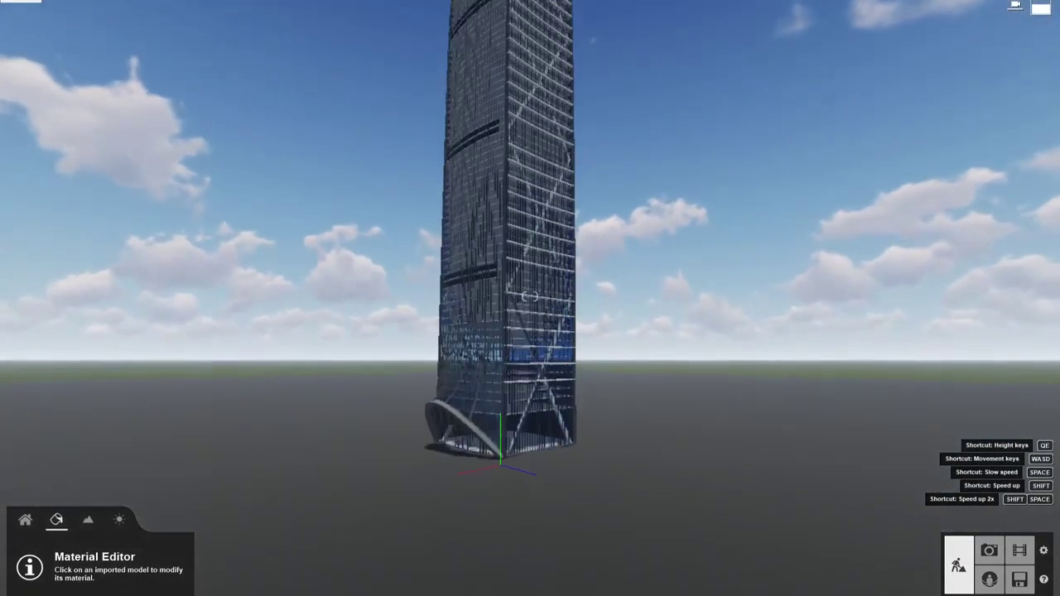
left_click(536, 369)
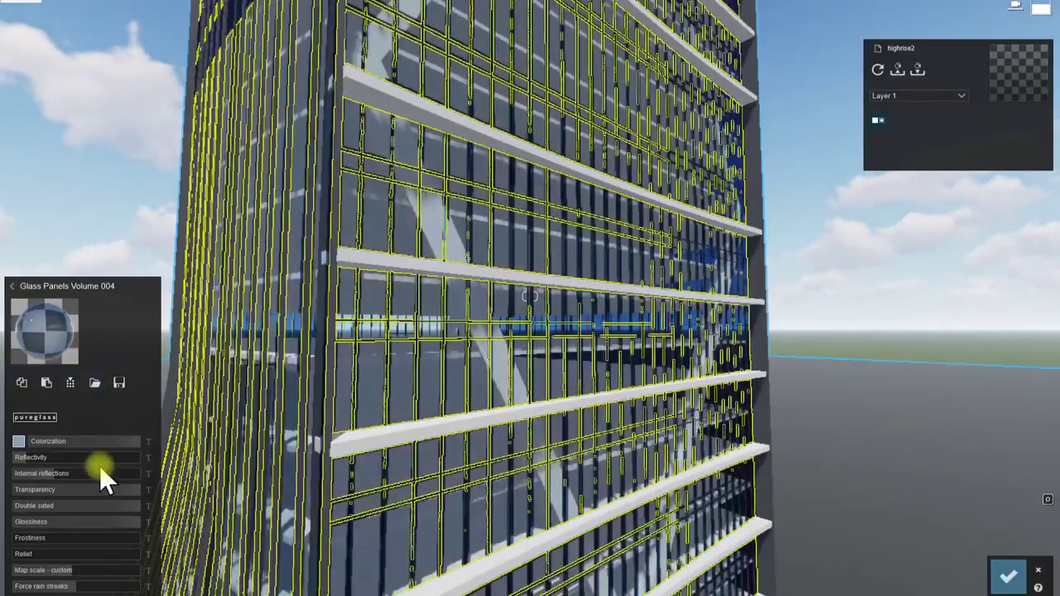
left_click_drag(128, 444, 73, 470)
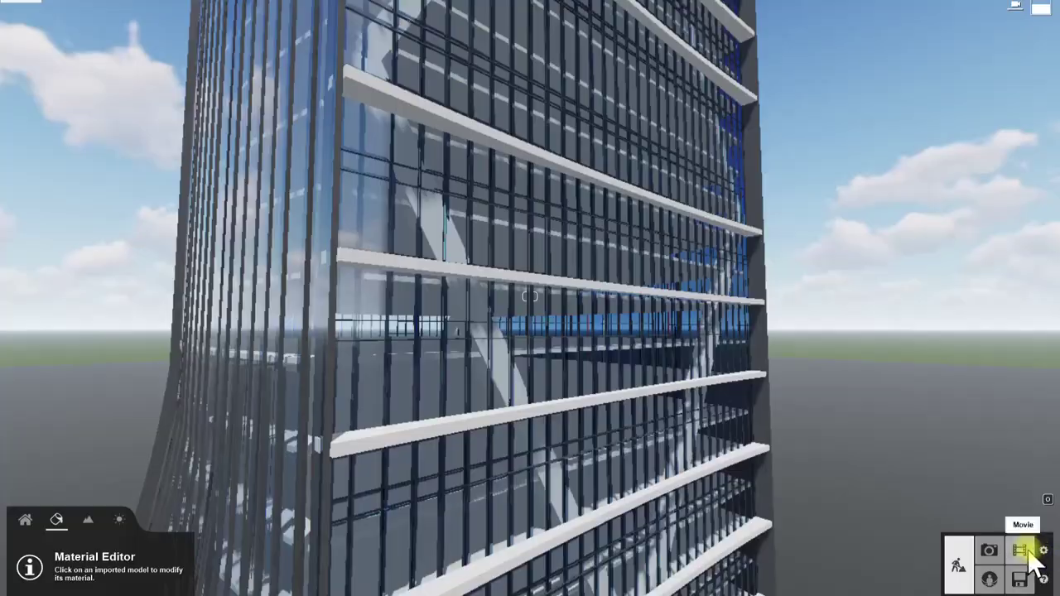
left_click(1019, 550)
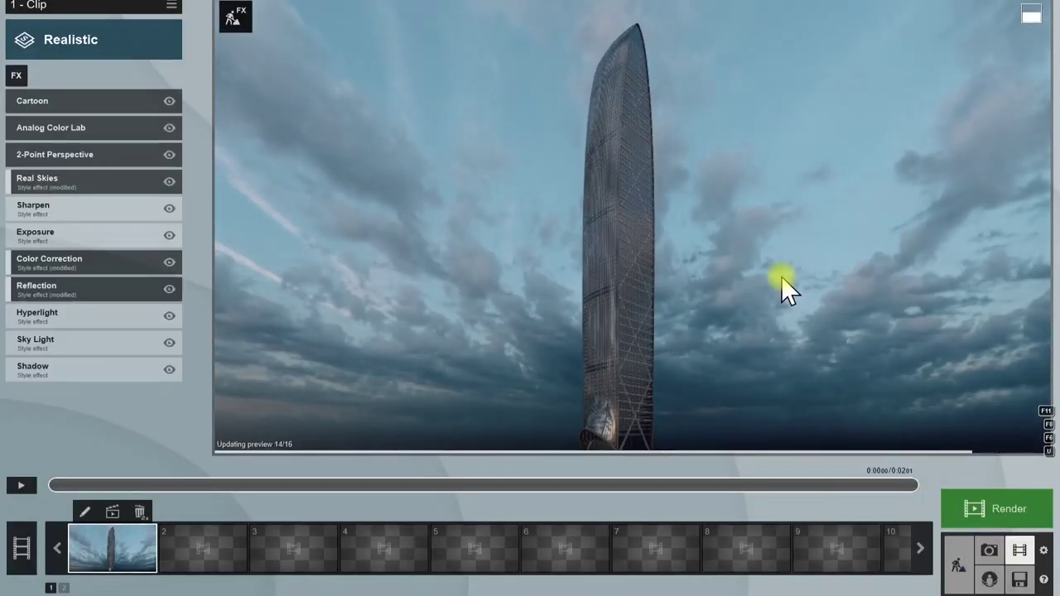
Render the current frame with its material ID map at Poster size 7680x4320, overwriting 01.jpg in the images folder.
left_click(991, 515)
left_click(638, 421)
double_click(145, 75)
left_click(542, 331)
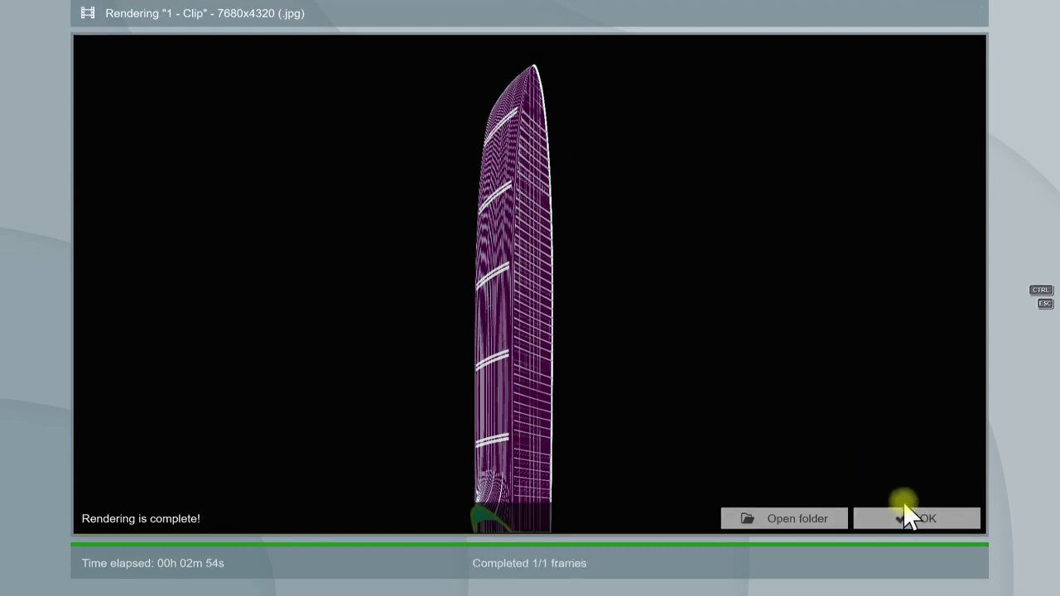
left_click(911, 523)
Raise the tower glass's Reflectivity to nearly maximum and Internal reflections to about two thirds, accept the material and return to the clip.
left_click(958, 566)
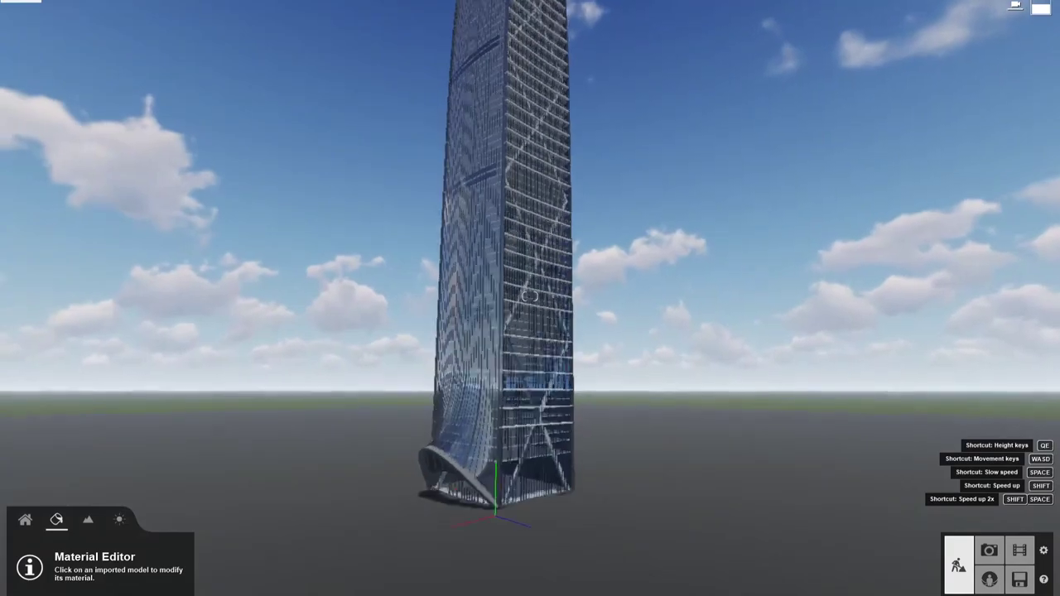
key("w")
key("s")
scroll(468, 290, "up", 4)
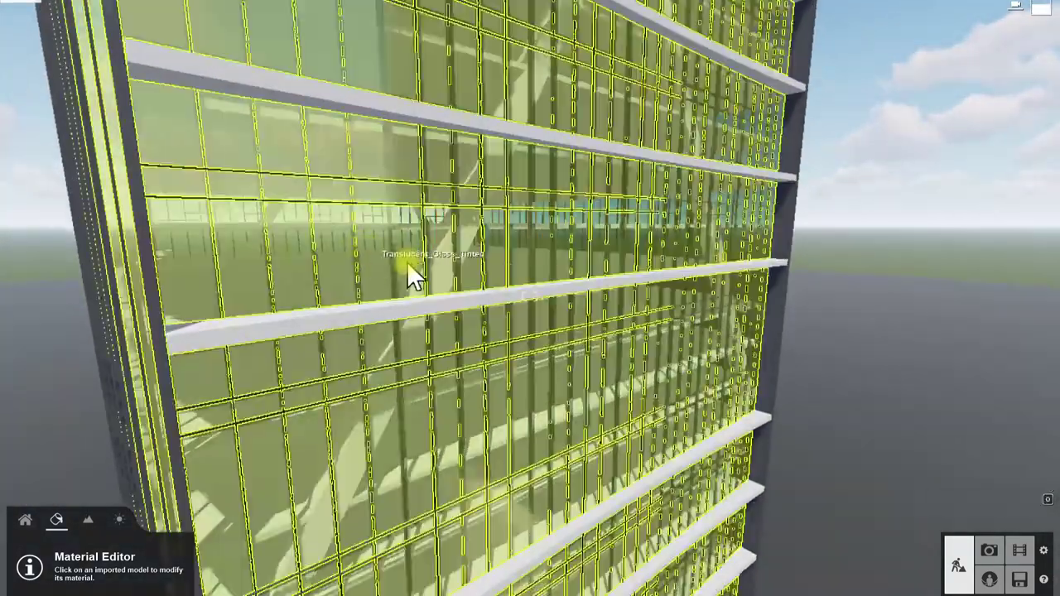
left_click(409, 262)
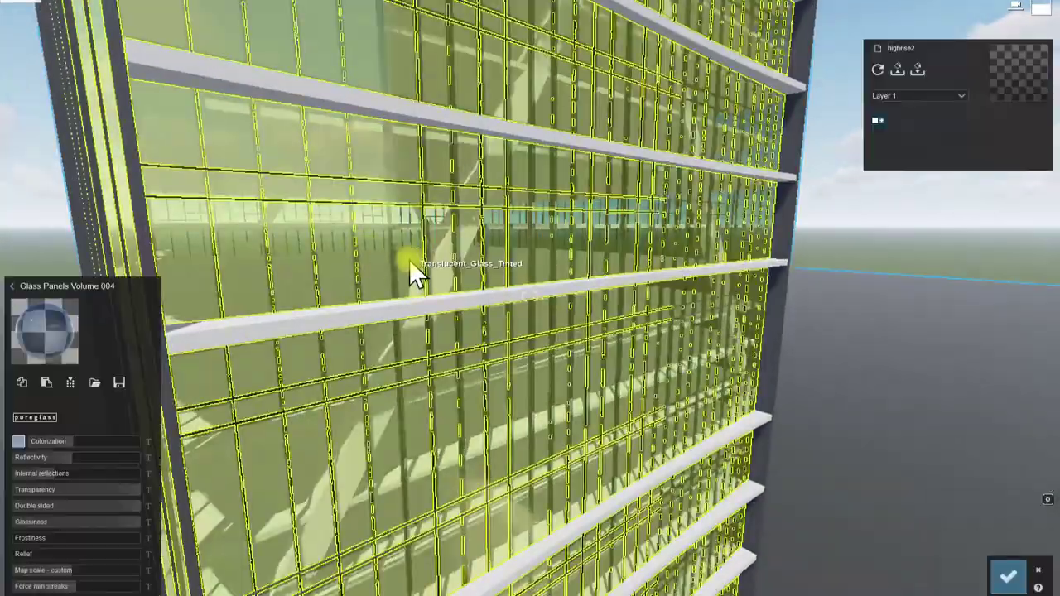
left_click_drag(78, 461, 48, 448)
mouse_move(130, 464)
left_mouse_down()
mouse_move(55, 442)
mouse_move(123, 459)
mouse_move(43, 475)
mouse_move(108, 476)
mouse_move(125, 458)
left_mouse_up()
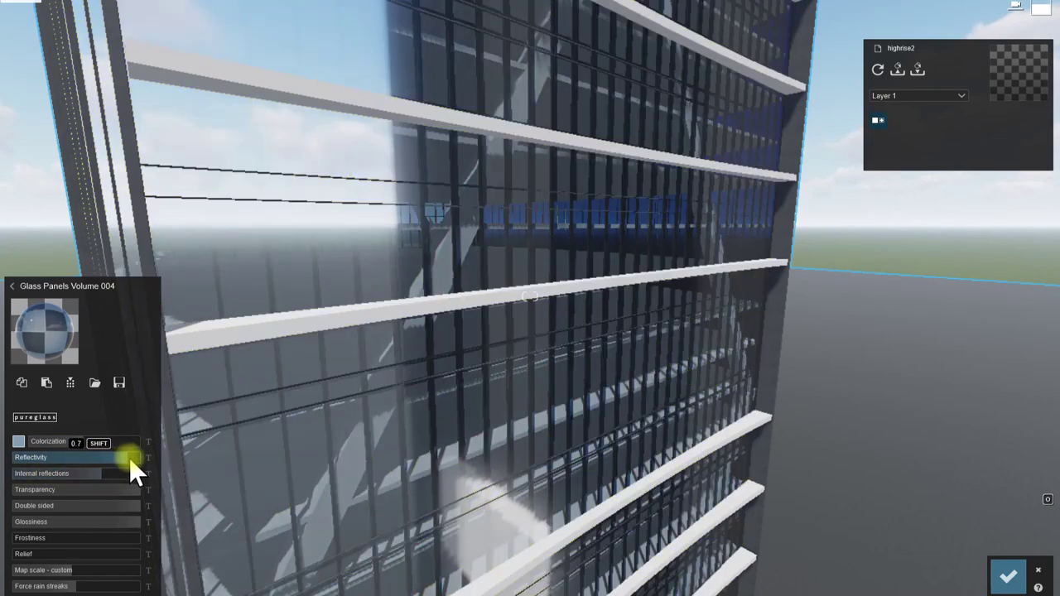
key("a")
key("s")
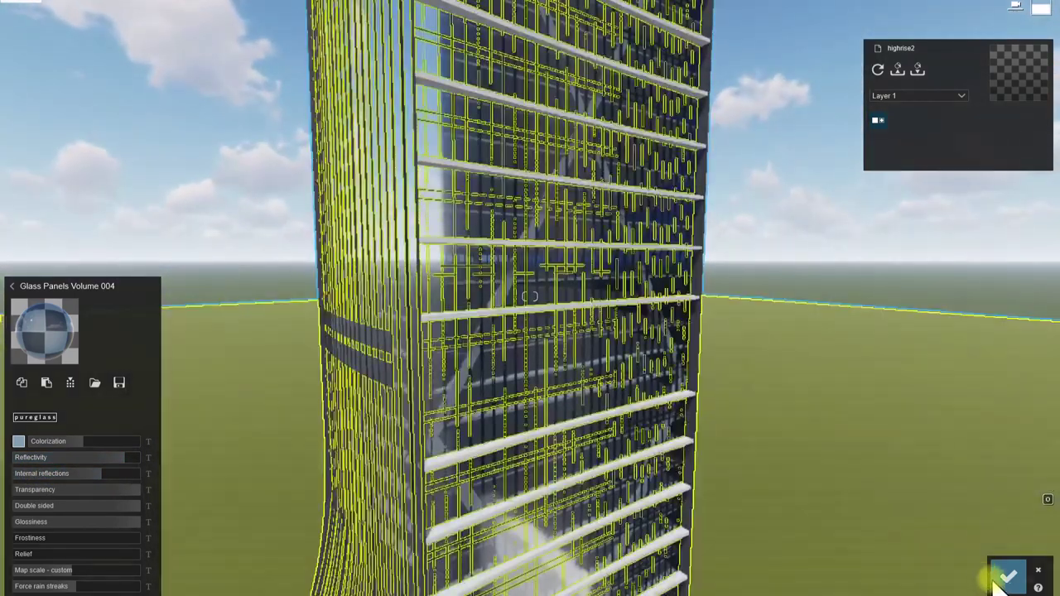
left_click(1000, 578)
left_click(1019, 550)
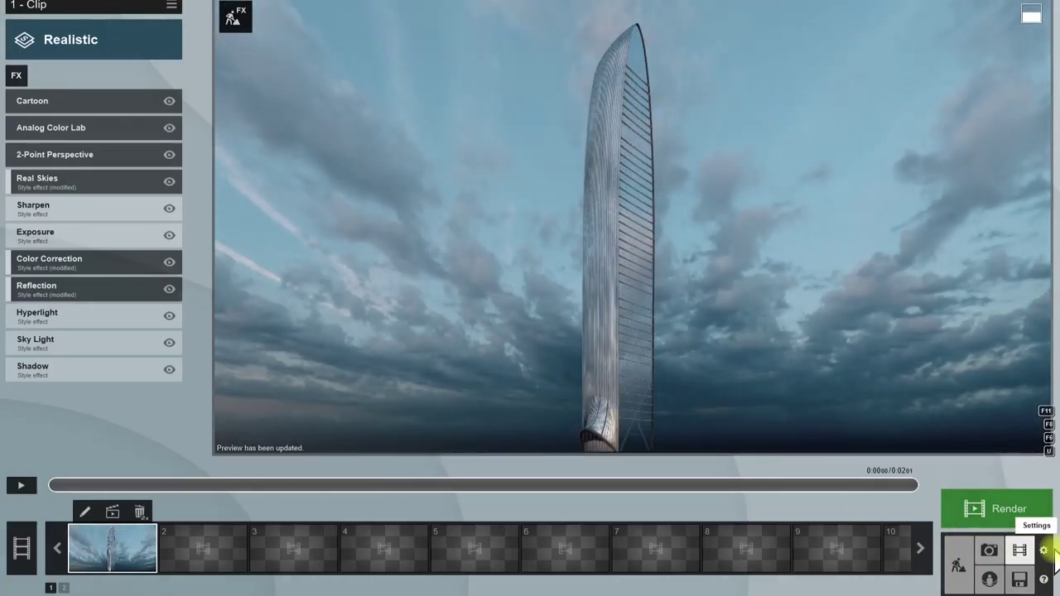
Render the current frame with the more reflective glass at Poster size 7680x4320 as a JPG in the images folder.
left_click(978, 506)
left_click(633, 424)
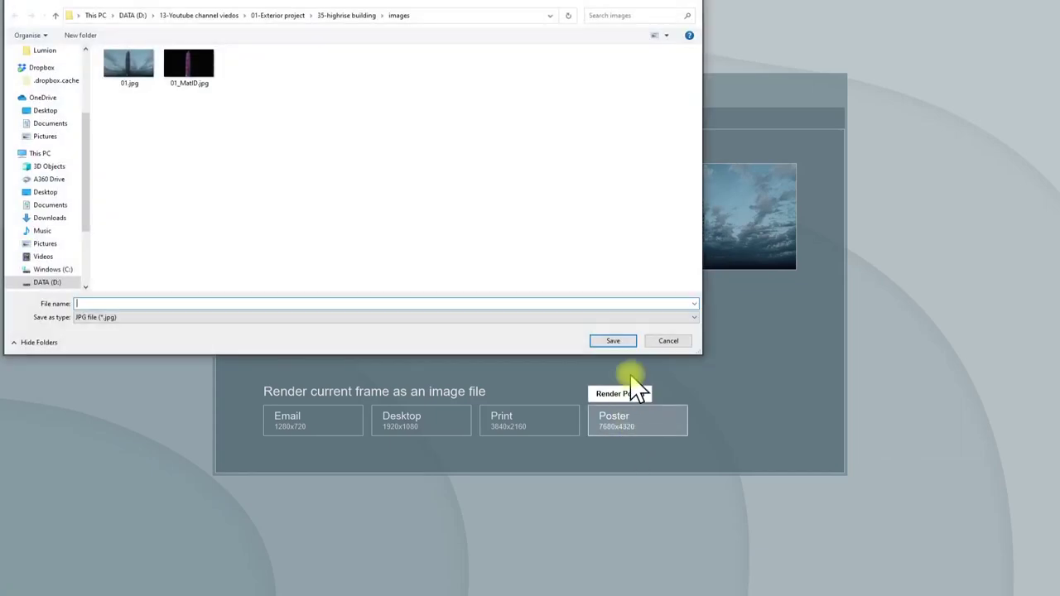
left_click(666, 342)
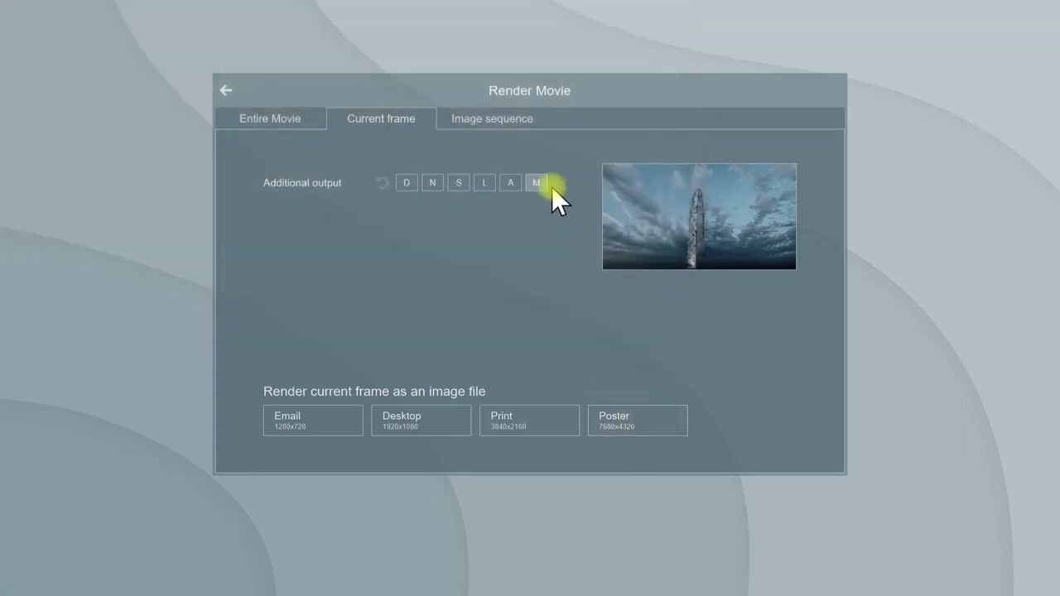
left_click(631, 437)
left_click(236, 320)
left_click(240, 306)
type("1")
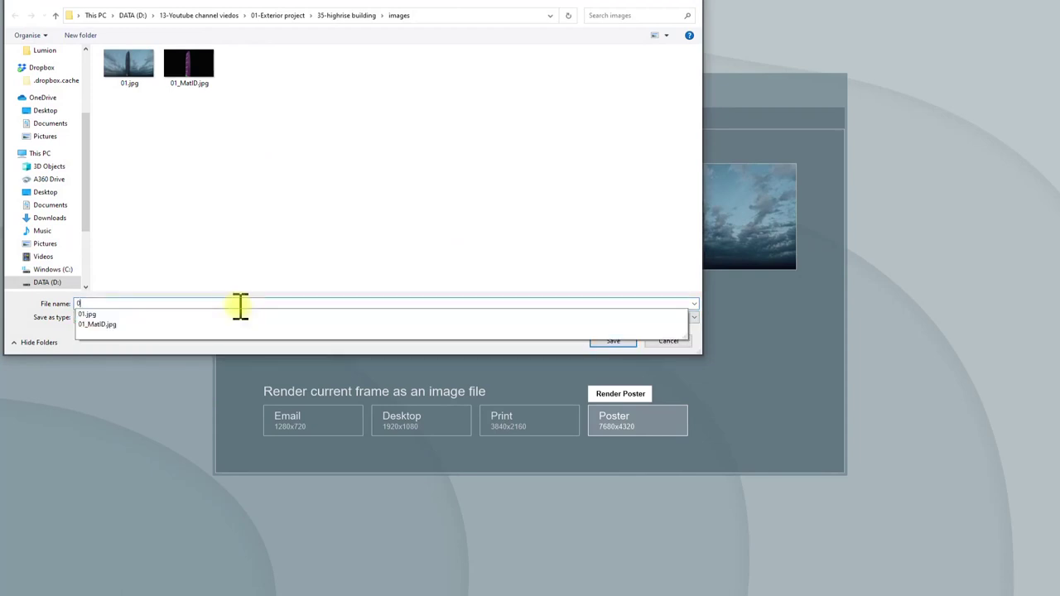
key("Return")
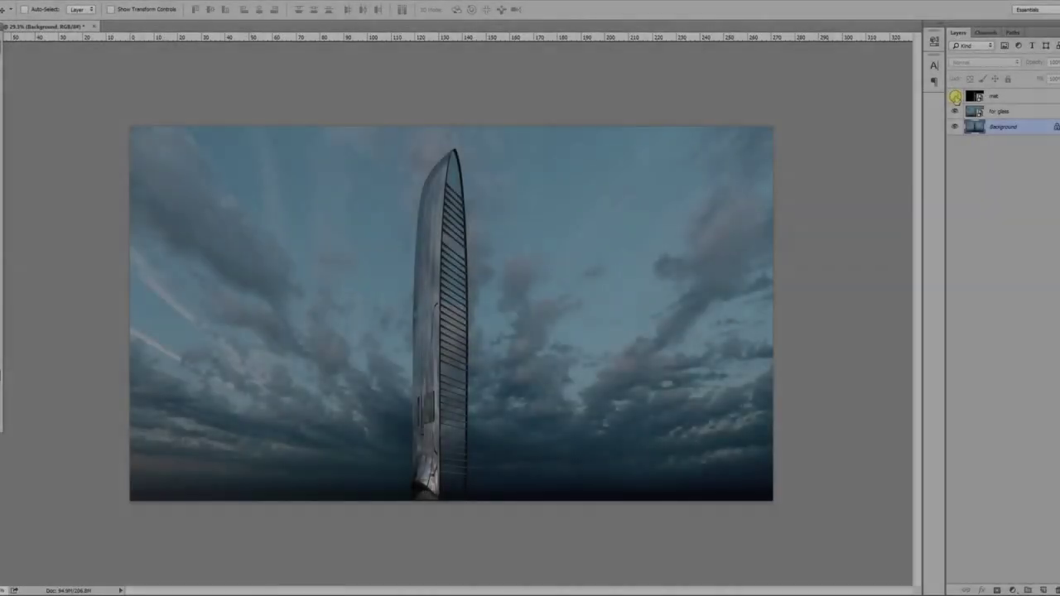
Switch to Photoshop with the layered renders and duplicate the Background layer.
left_click(955, 96)
left_click(955, 96)
key("ctrl+plus")
key("ctrl+plus")
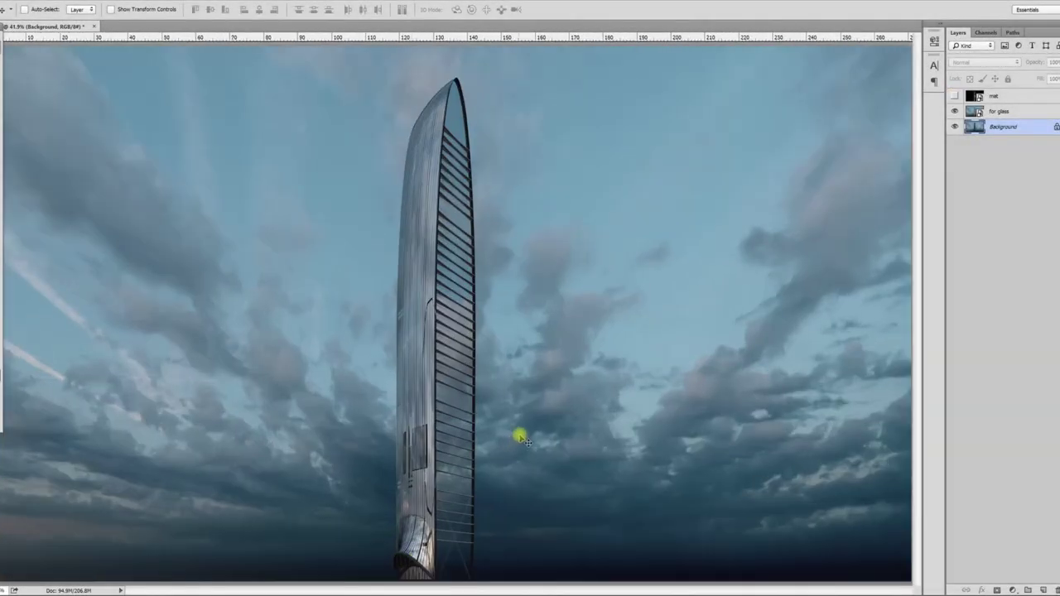
scroll(541, 359, "down", 2)
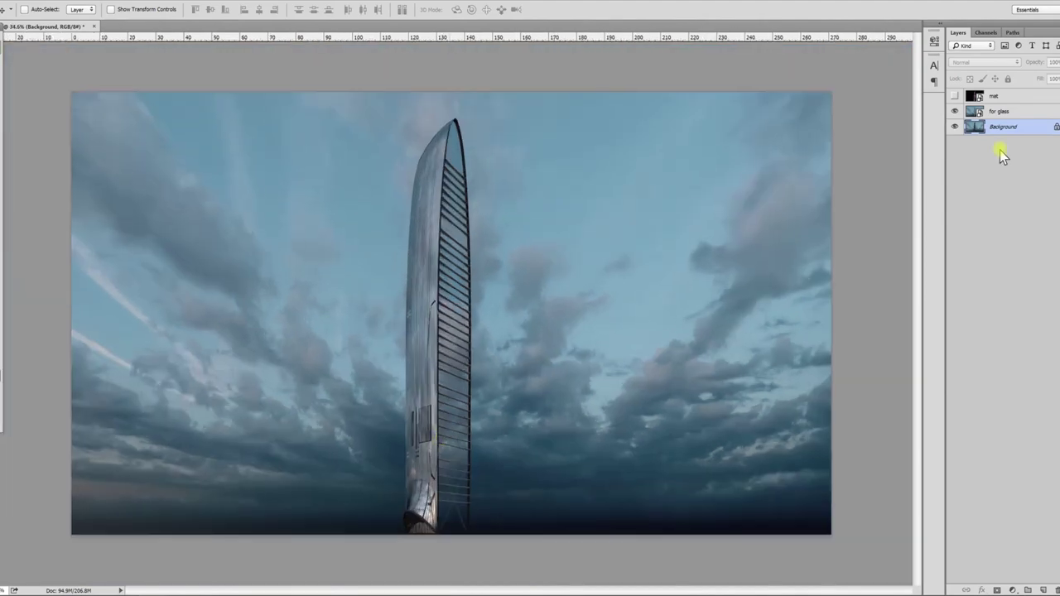
key("ctrl+j")
Show the mat layer and select the black area around the tower with the Magic Wand.
left_click(993, 96)
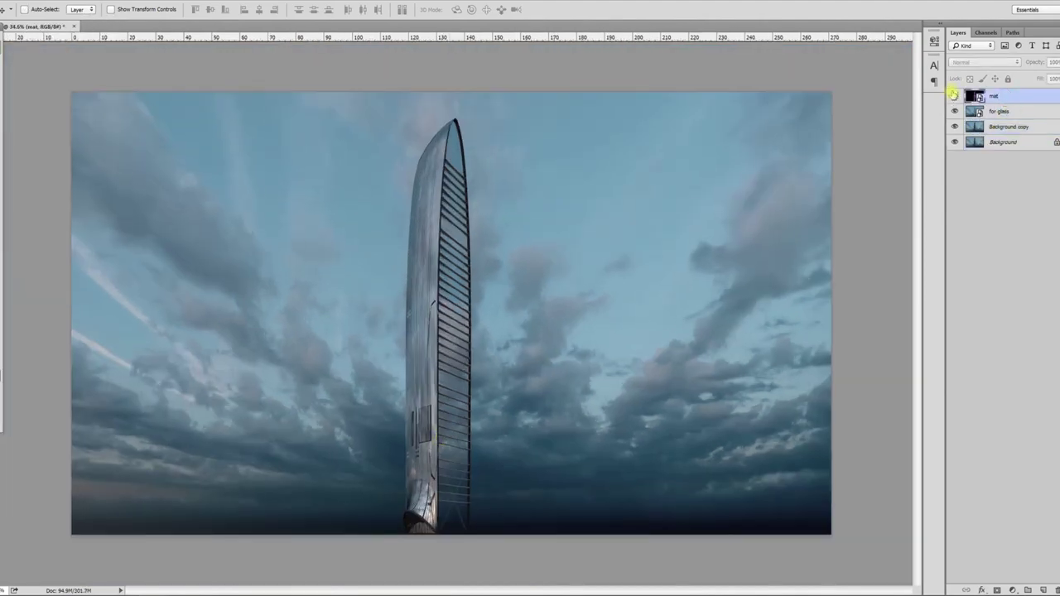
left_click(954, 96)
key("w")
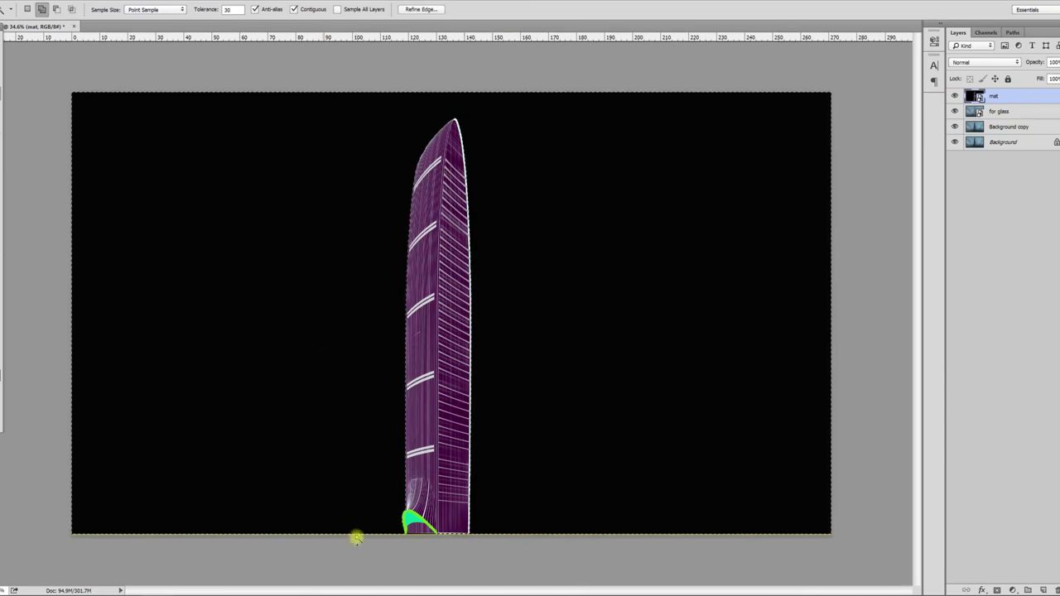
left_click(371, 494)
Check the selection edge around the tower's base and invert the selection to pick the tower.
scroll(437, 536, "up", 5)
left_click_drag(451, 501, 465, 259)
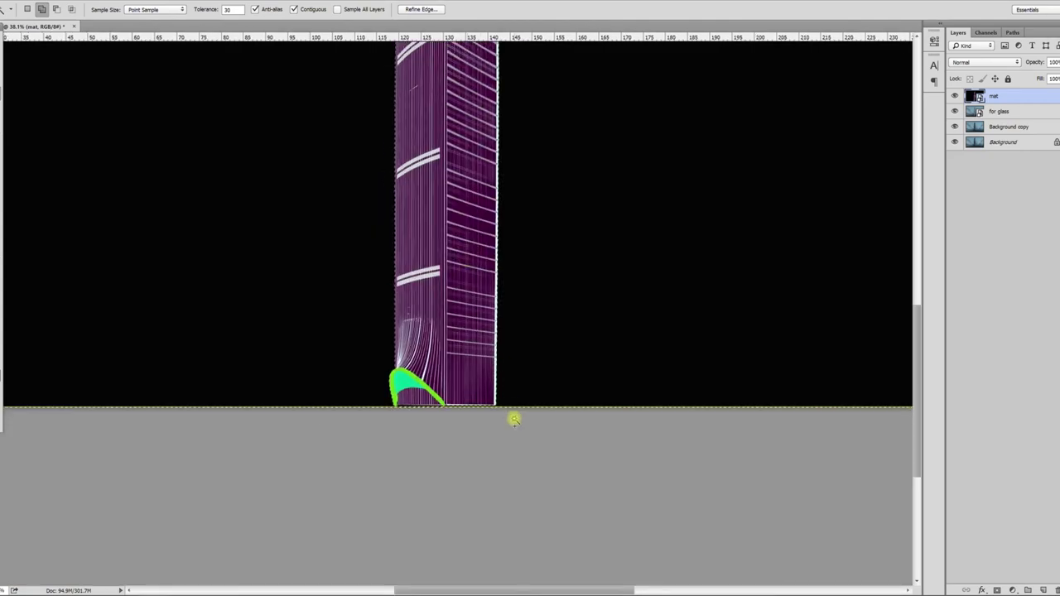
scroll(489, 445, "up", 7)
scroll(488, 444, "down", 1)
scroll(487, 445, "down", 2)
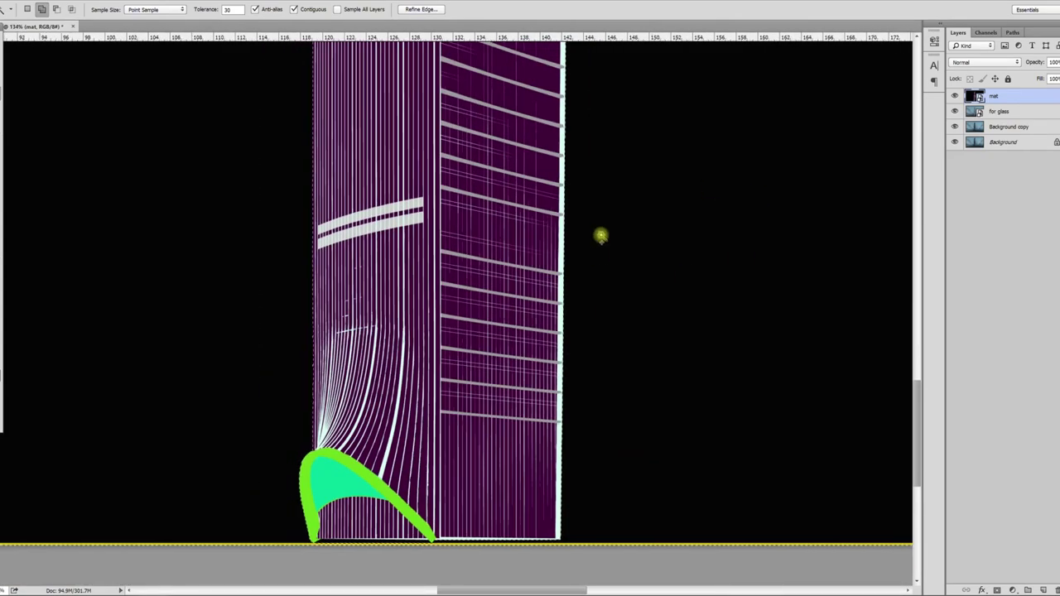
right_click(466, 258)
key("Escape")
left_click(0, 54)
left_click(138, 0)
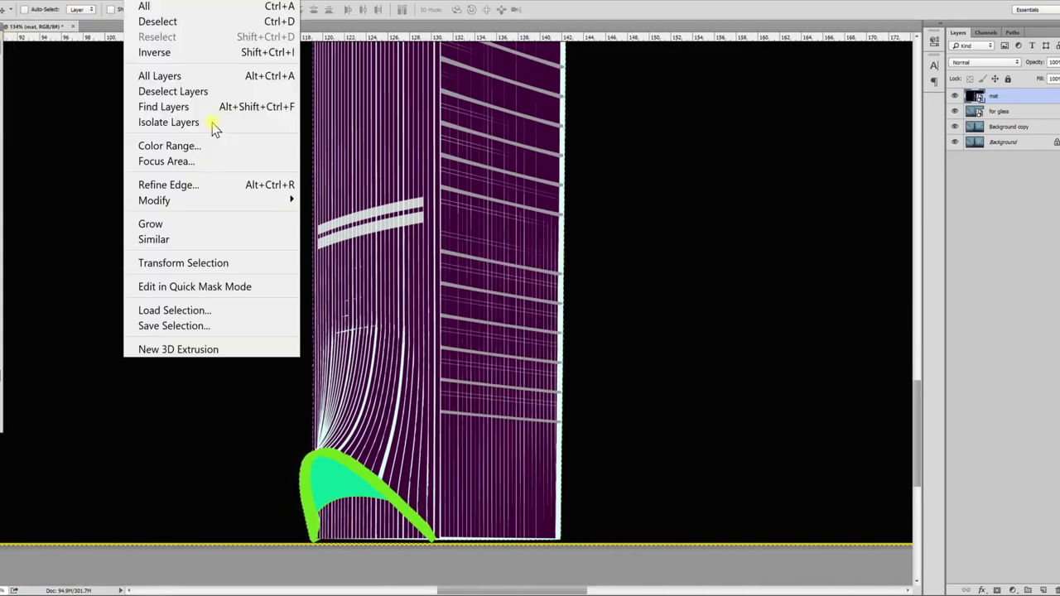
left_click(181, 53)
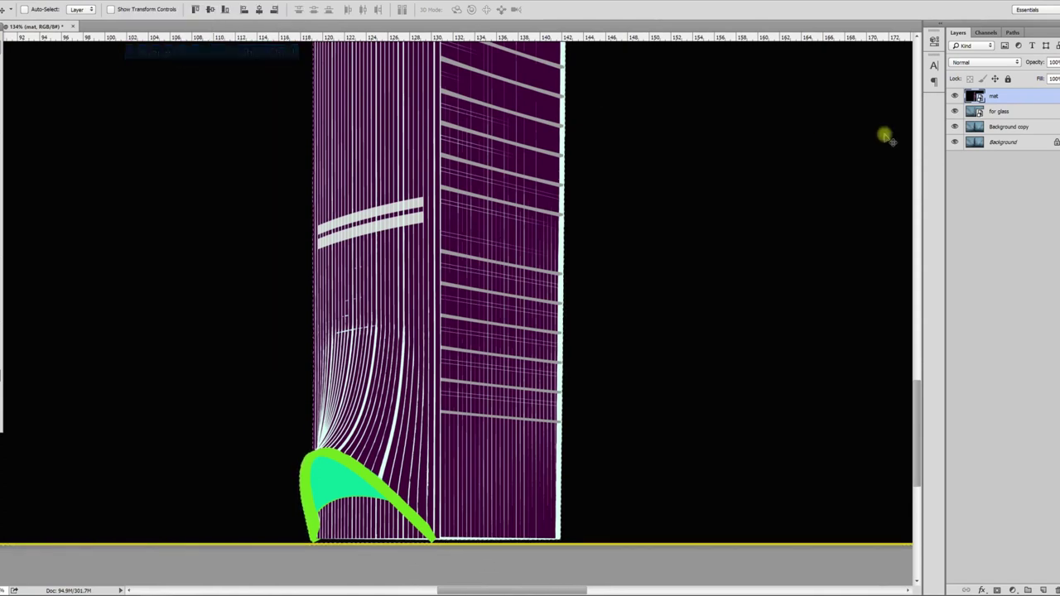
Copy the selected tower from the for glass layer and from the Background copy layer onto new layers.
left_click(1004, 112)
key("ctrl+shift+alt+n")
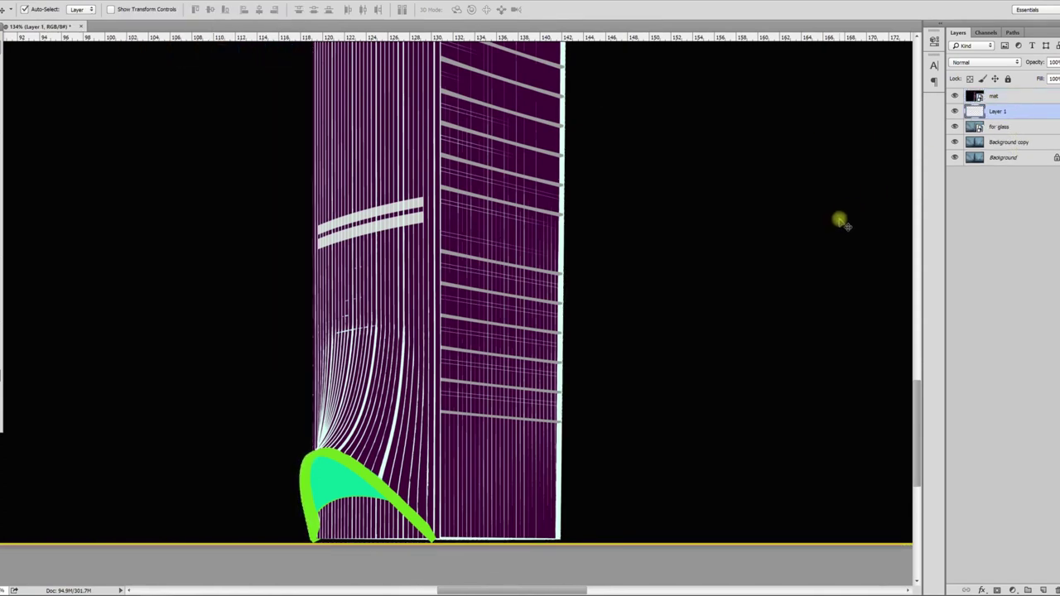
left_click(1002, 147)
key("ctrl+shift+alt+n")
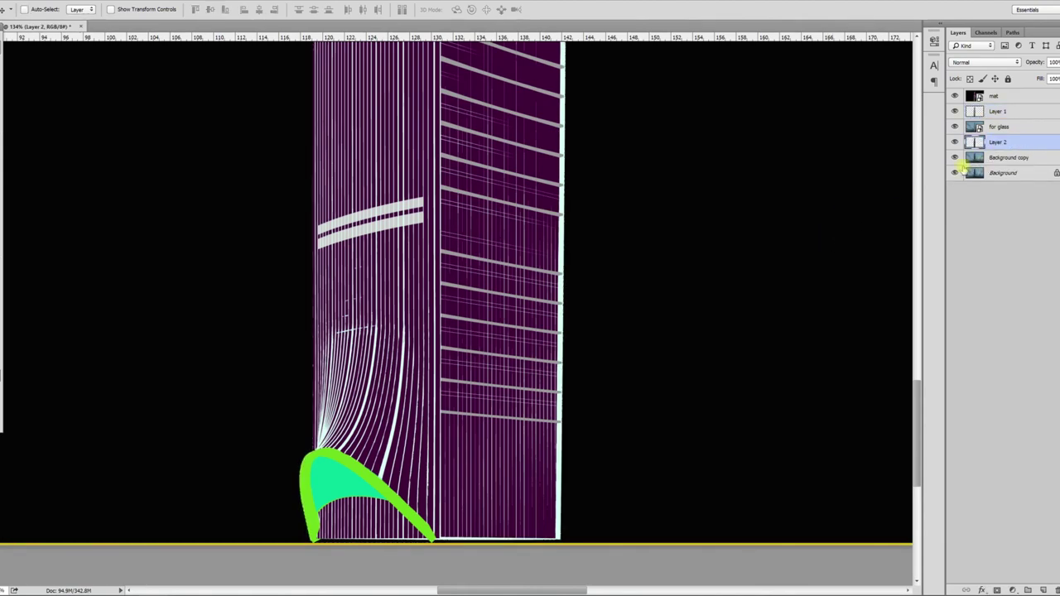
Hide the mat, for glass, Background copy and Background layers, and check the cut-out tower on Layer 1.
left_click(954, 97)
scroll(549, 248, "down", 5)
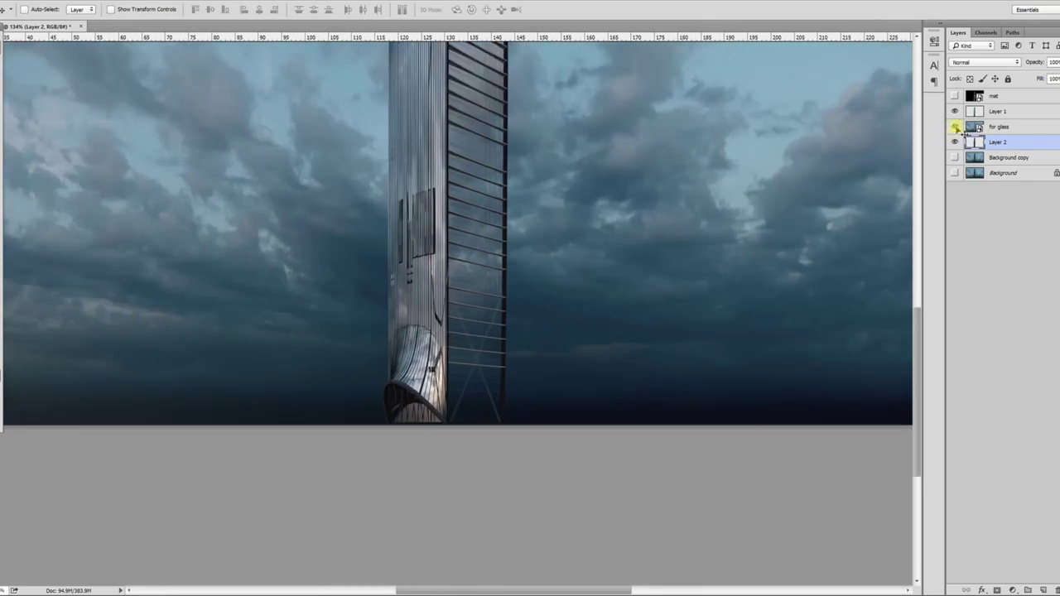
left_click(954, 126)
left_click(975, 114)
left_click(955, 113)
left_click(955, 113)
left_click_drag(597, 473, 447, 492)
scroll(454, 496, "up", 5)
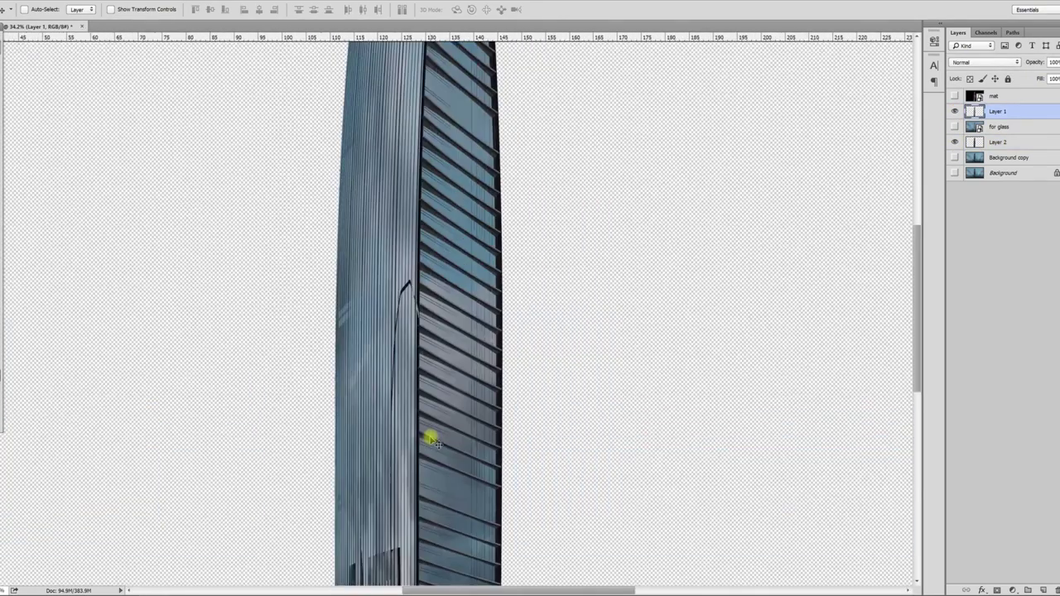
Crop both sides of the canvas to a tall, narrow frame around the tower.
scroll(548, 306, "down", 5)
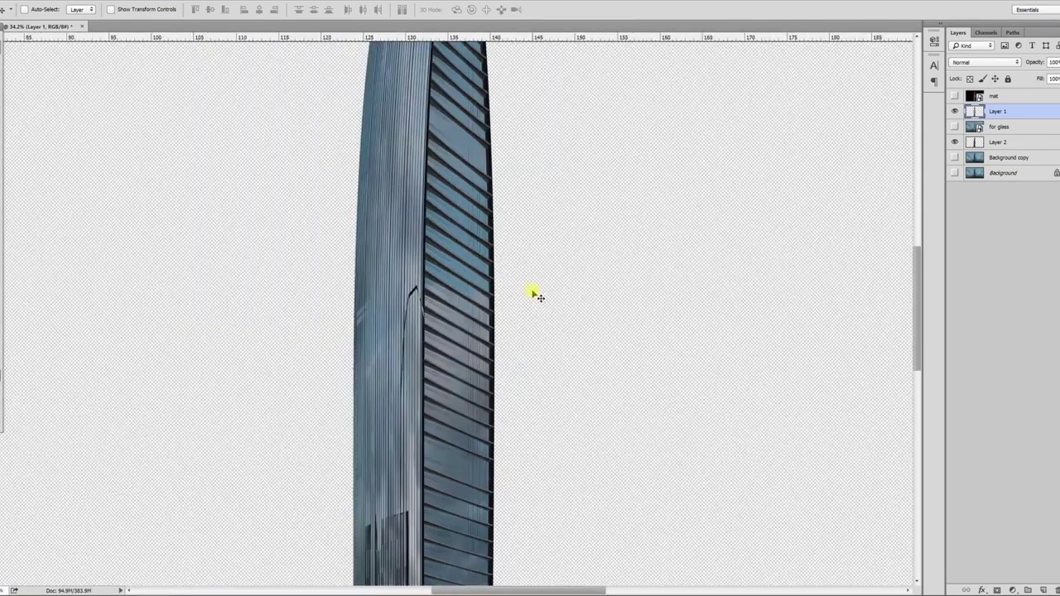
scroll(530, 296, "up", 5)
scroll(513, 293, "down", 6)
scroll(416, 383, "up", 6)
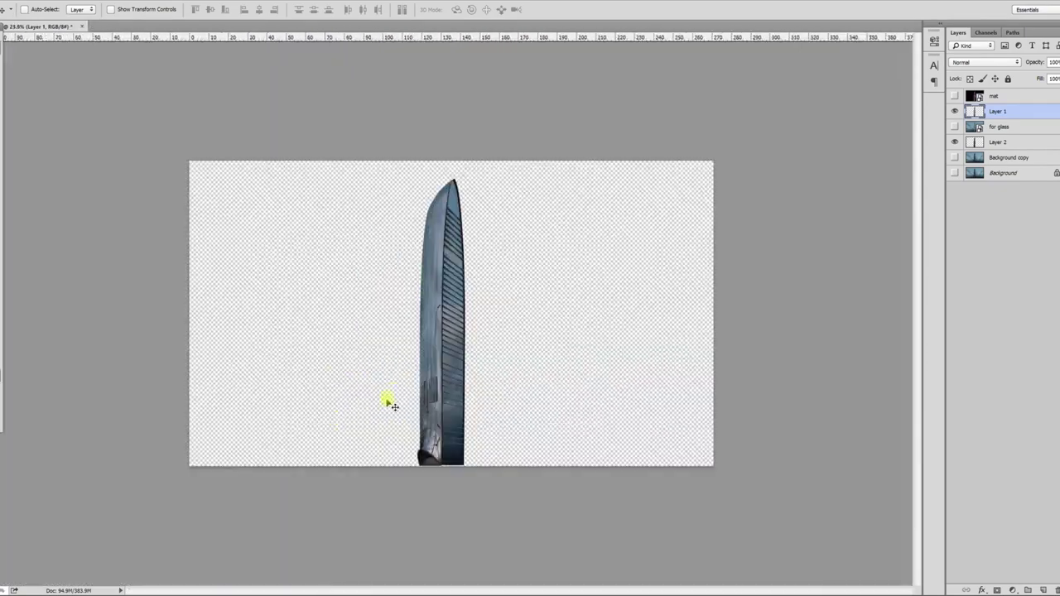
scroll(440, 376, "down", 1)
left_click_drag(162, 316, 267, 311)
left_click_drag(625, 312, 527, 323)
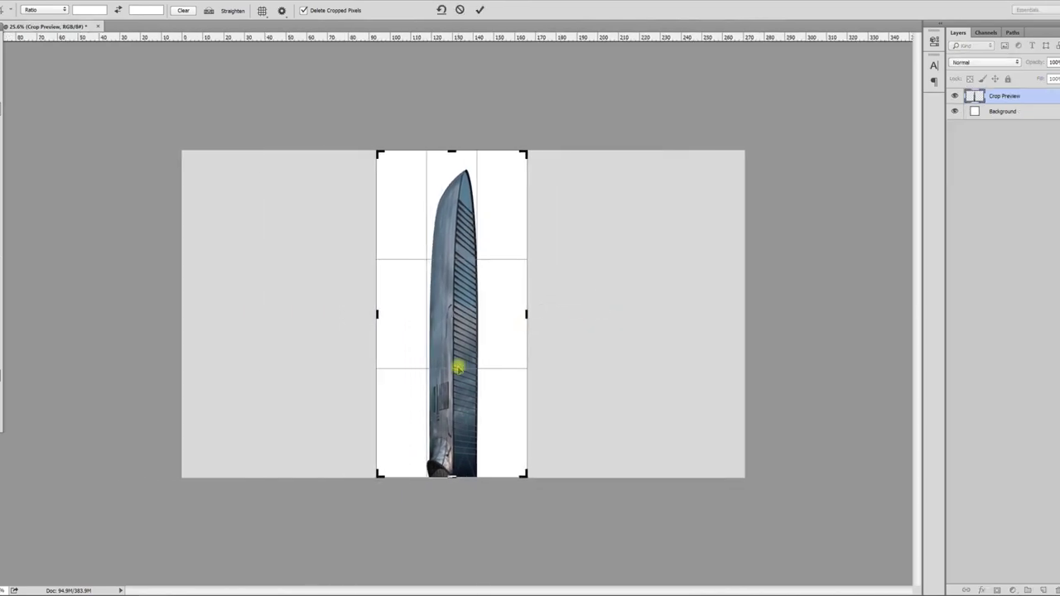
double_click(458, 368)
key("Return")
Show the Background layer behind the cut-out tower and inspect the tower's lower facade.
scroll(455, 372, "up", 4)
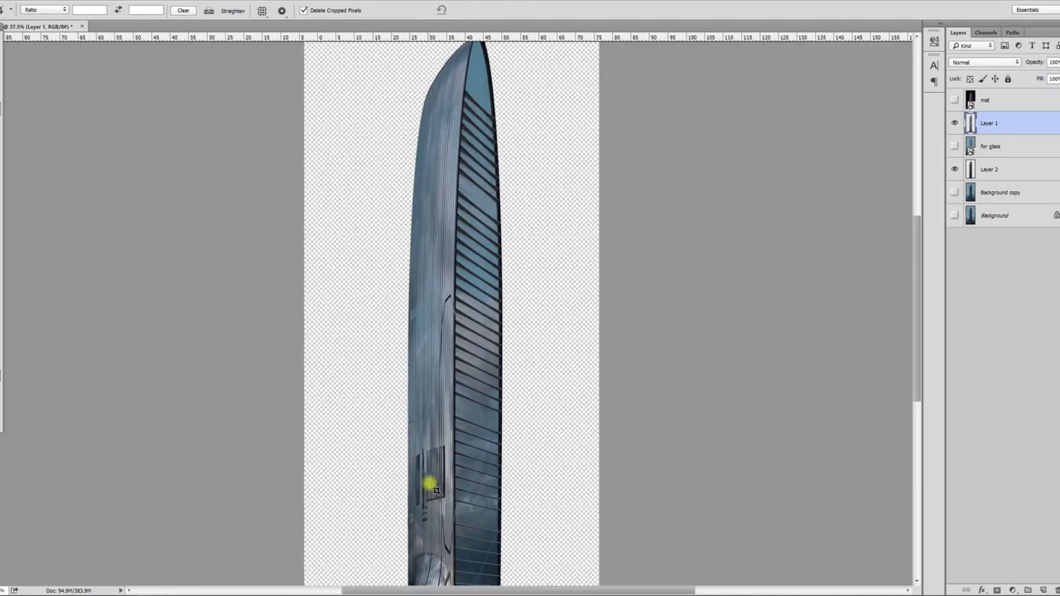
scroll(480, 356, "up", 4)
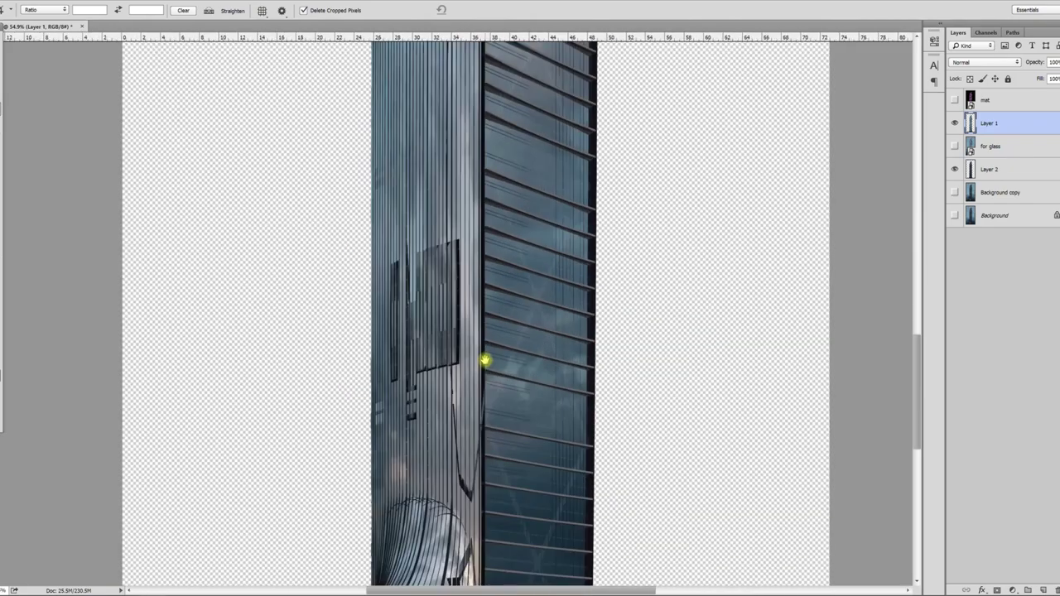
scroll(485, 359, "down", 5)
left_click(955, 218)
left_click_drag(580, 221, 561, 404)
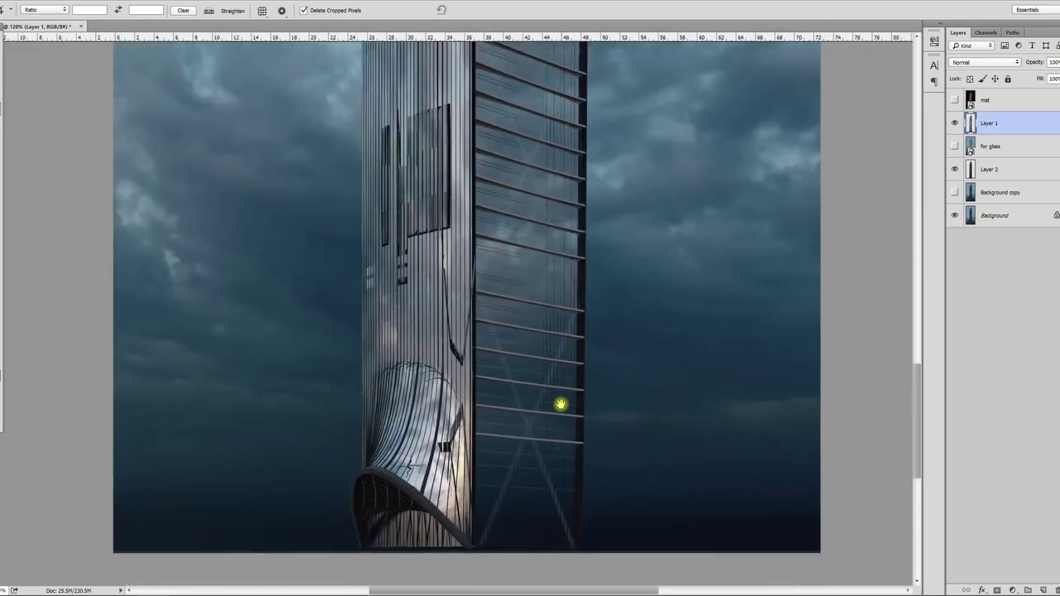
scroll(480, 310, "up", 4)
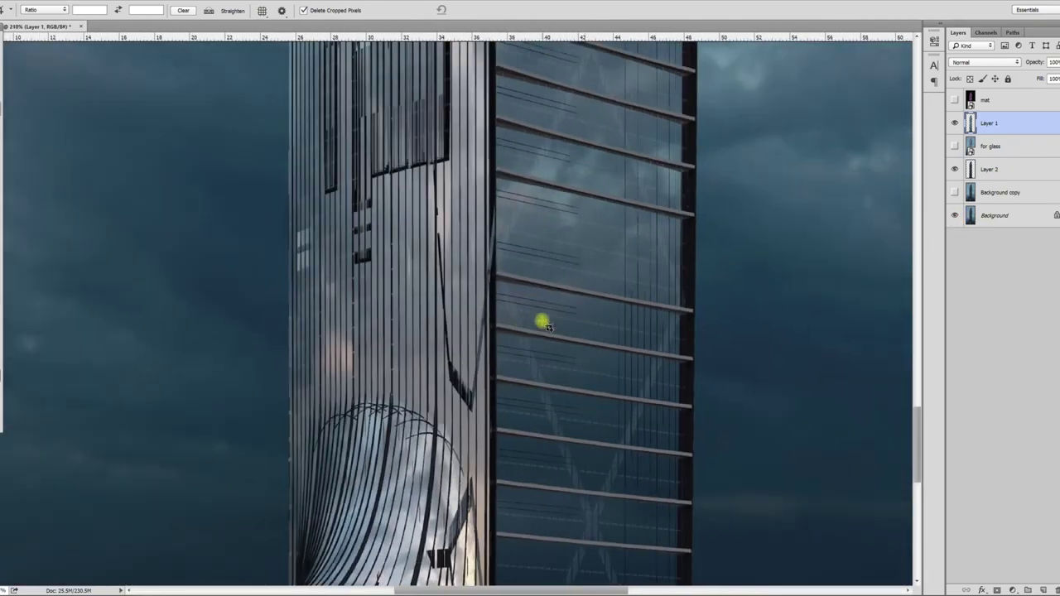
left_click(622, 218)
scroll(622, 218, "down", 5)
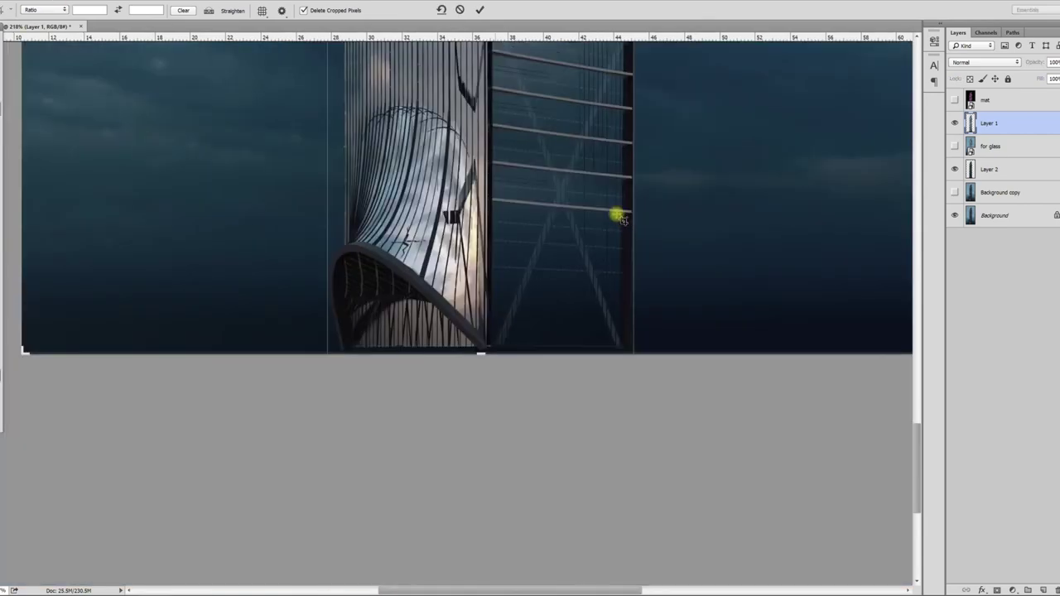
scroll(540, 448, "down", 3)
scroll(359, 390, "down", 4)
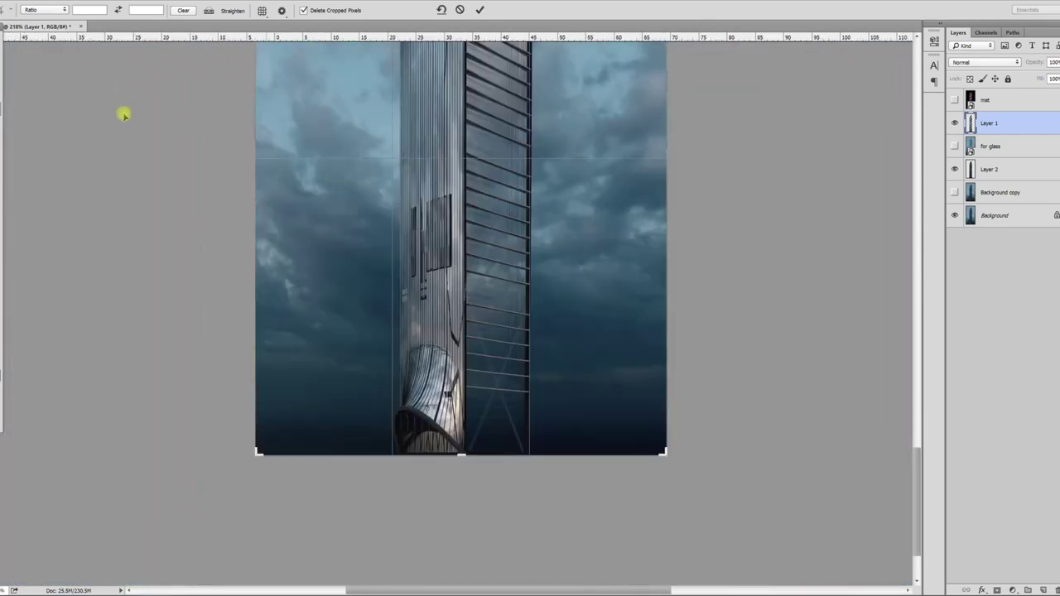
scroll(437, 222, "down", 1)
key("v")
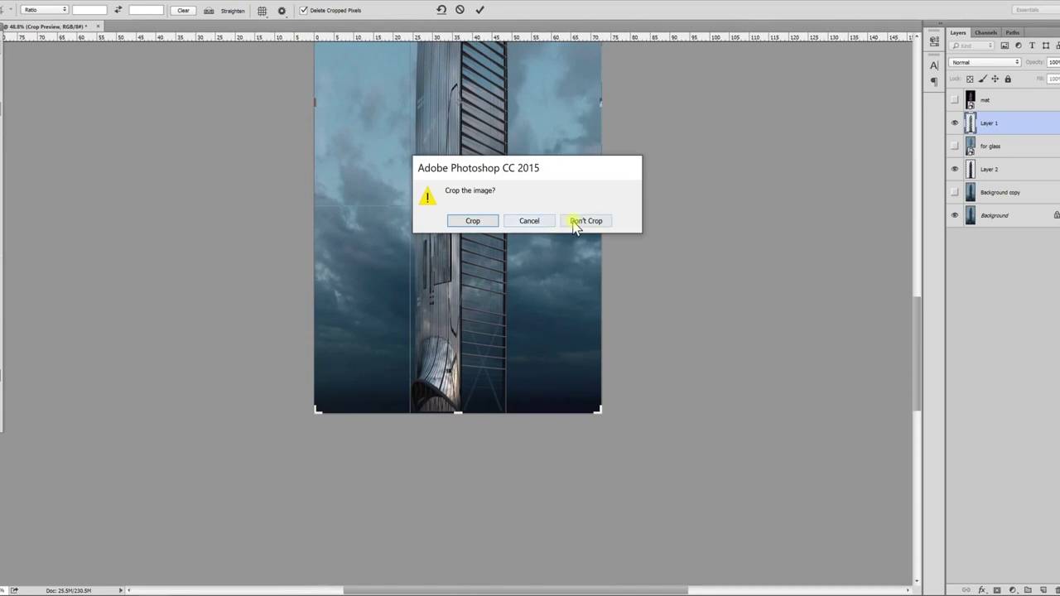
left_click(575, 223)
Compare the tower with and without Layer 1, leave that layer hidden and rename it for glass.
scroll(515, 435, "up", 1)
scroll(516, 438, "down", 4)
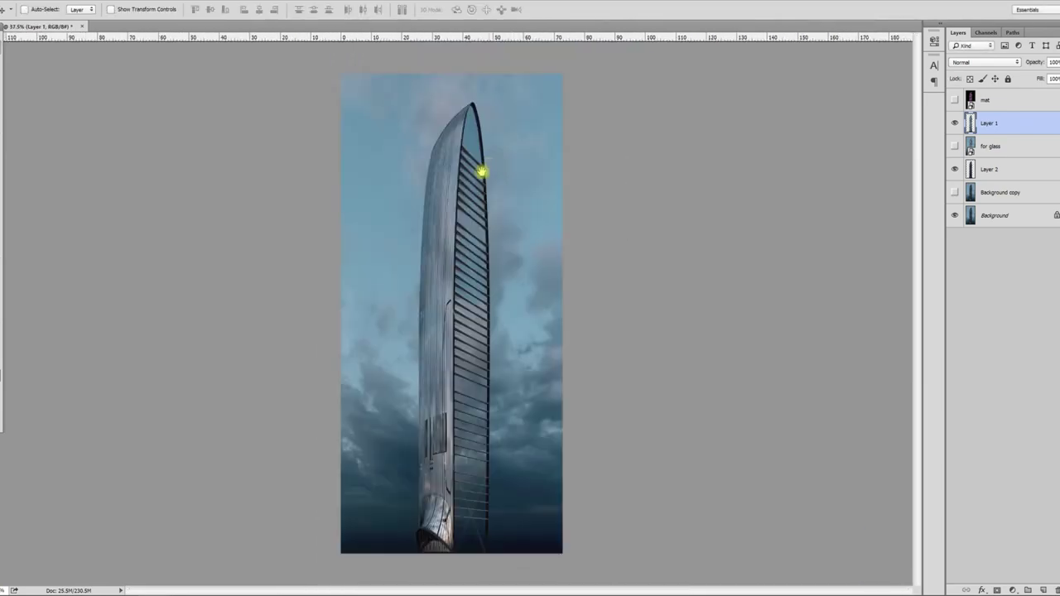
scroll(455, 404, "up", 5)
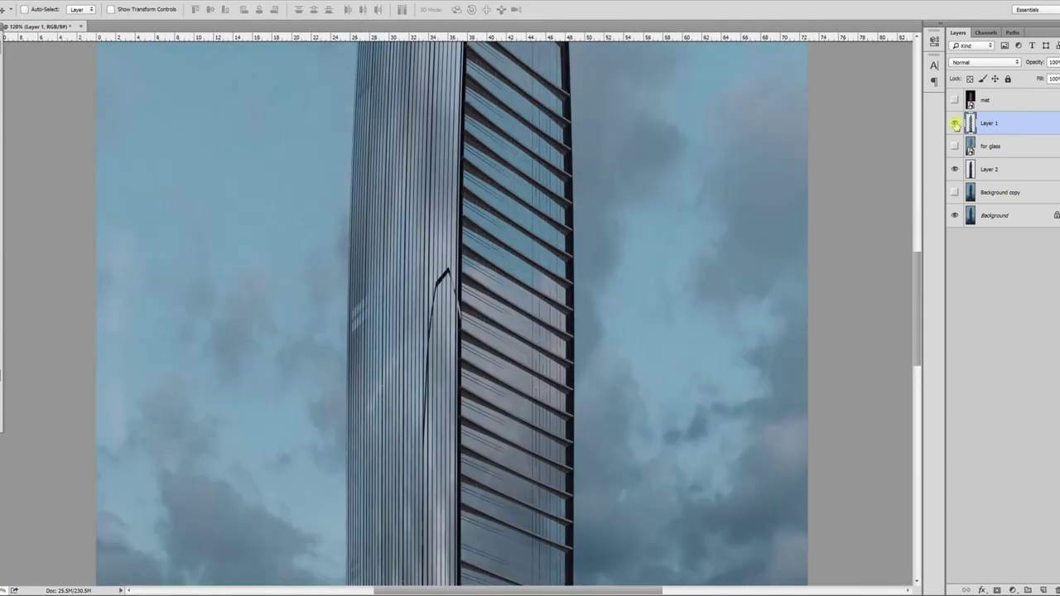
left_click(955, 122)
left_click(954, 122)
left_click(954, 123)
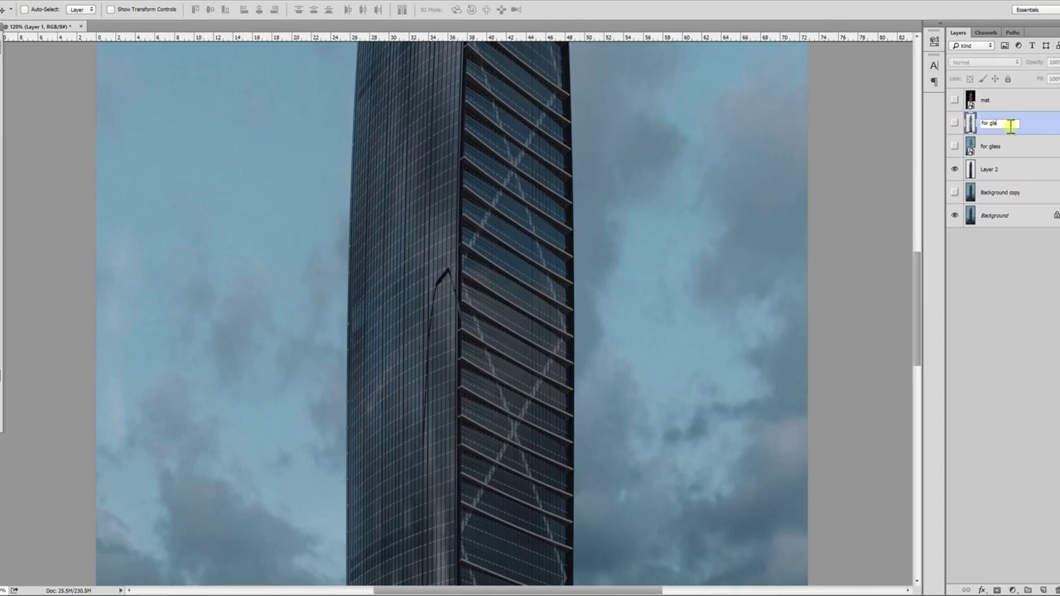
left_click(1010, 154)
left_click(955, 147)
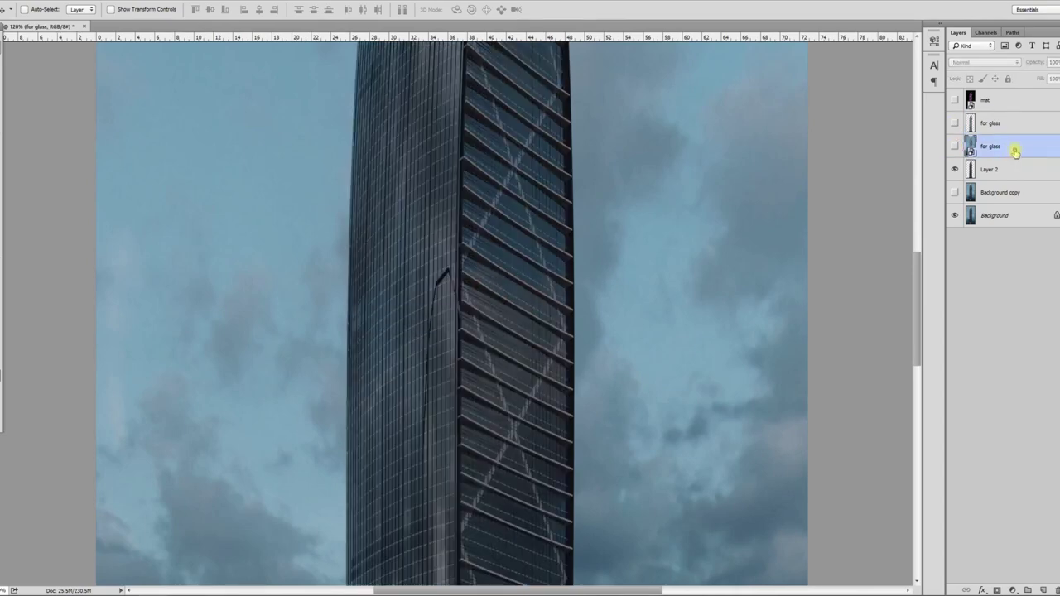
Move Layer 2 above the two for glass layers and rename it main building.
left_click_drag(995, 180, 999, 126)
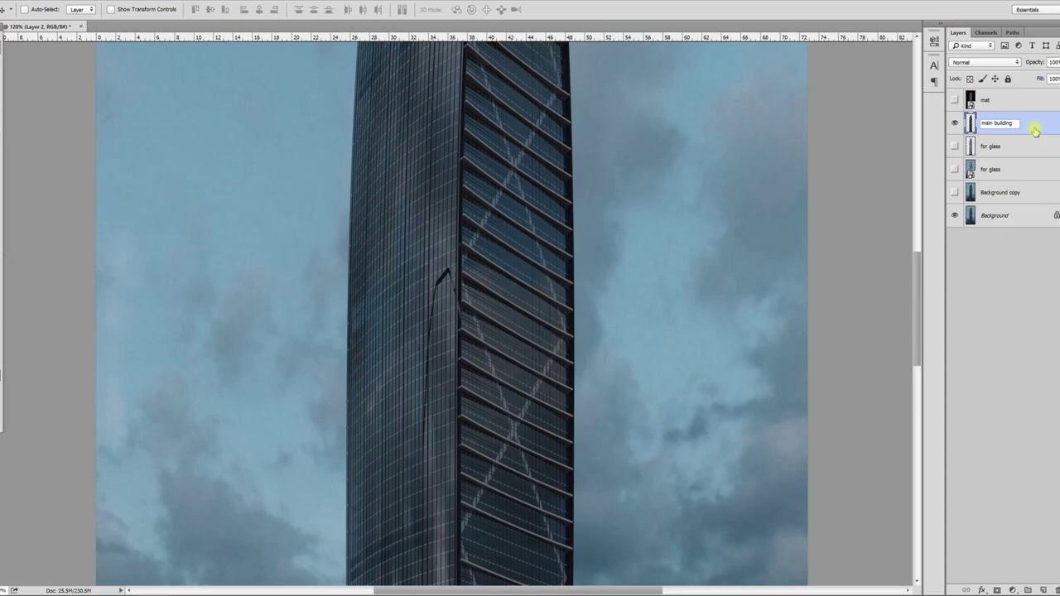
left_click(1015, 148)
left_click(1012, 126)
Show the mat layer and, with main building active, select its purple glass areas using Color Range.
left_click(984, 100)
left_click(954, 100)
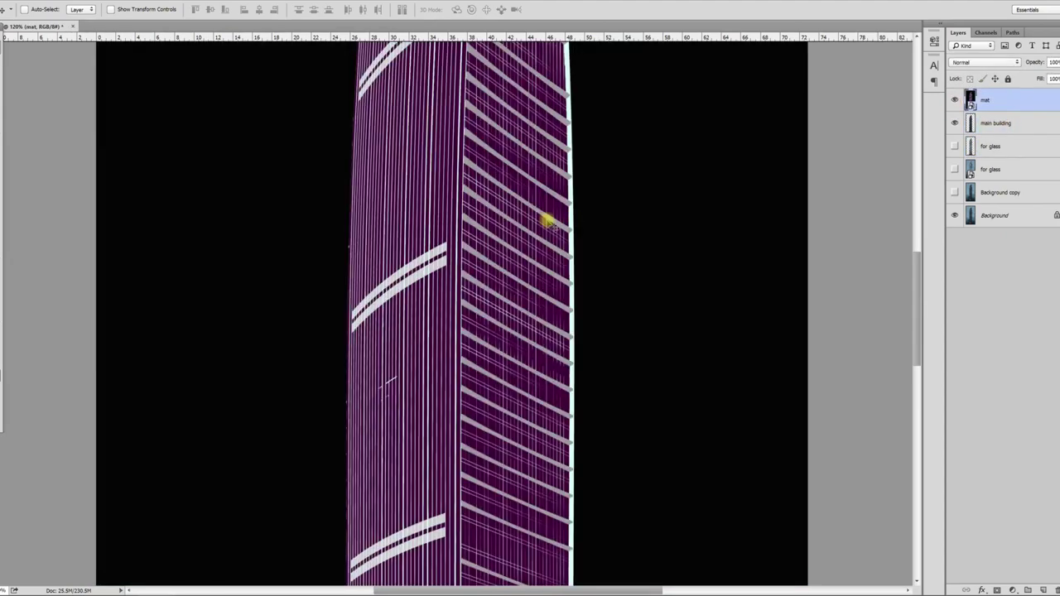
scroll(490, 237, "up", 6)
left_click(139, 4)
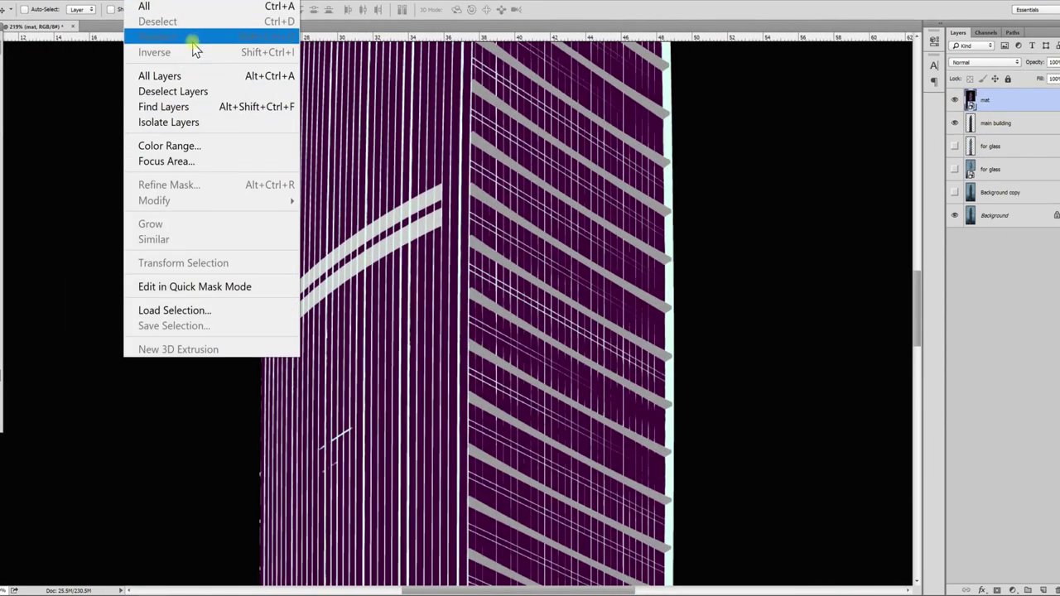
left_click(996, 124)
left_click(139, 5)
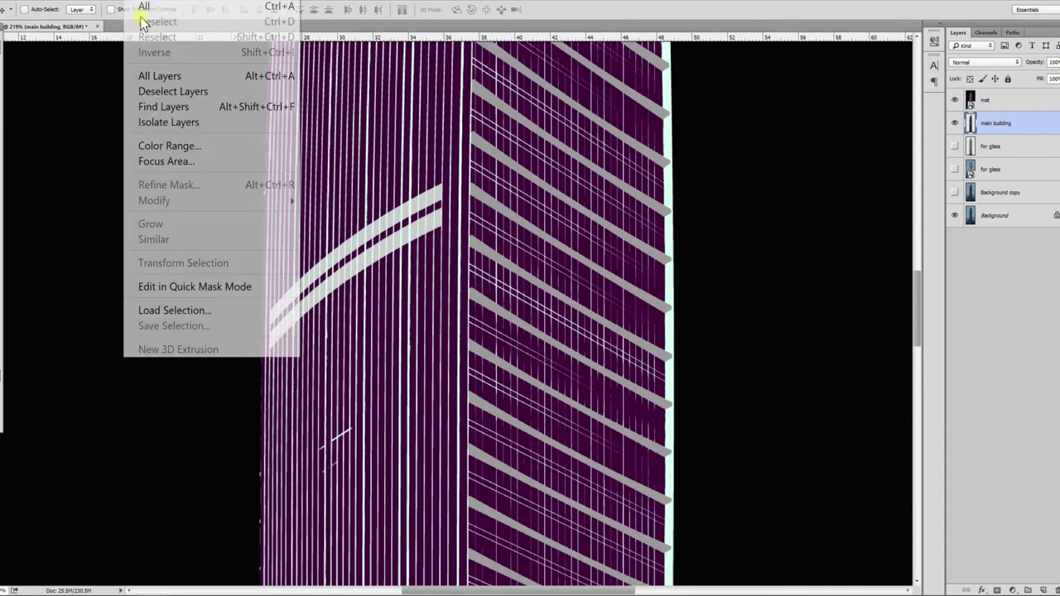
left_click(192, 147)
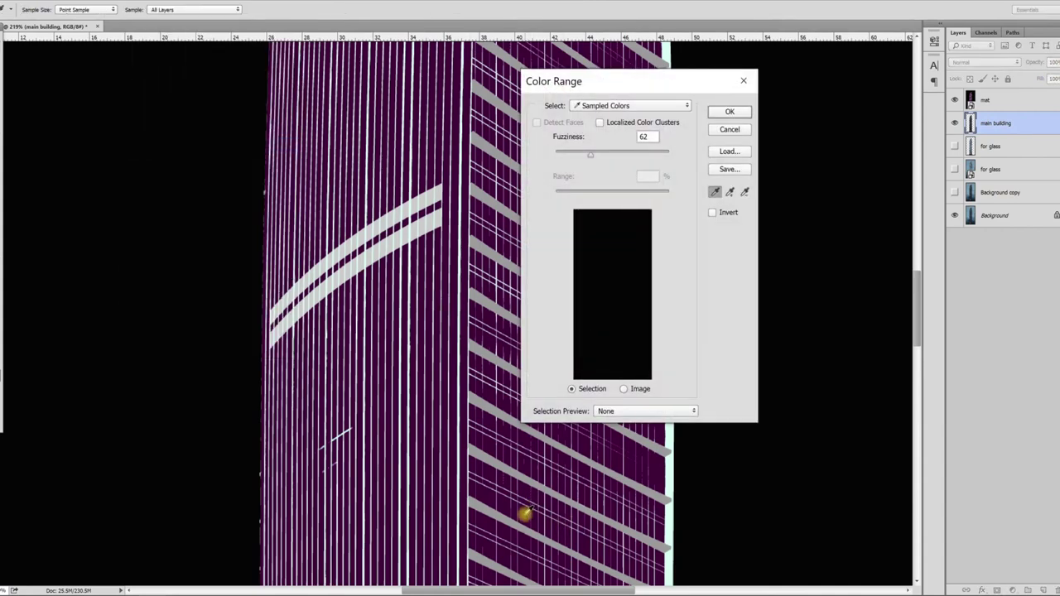
left_click(525, 514)
left_click(727, 114)
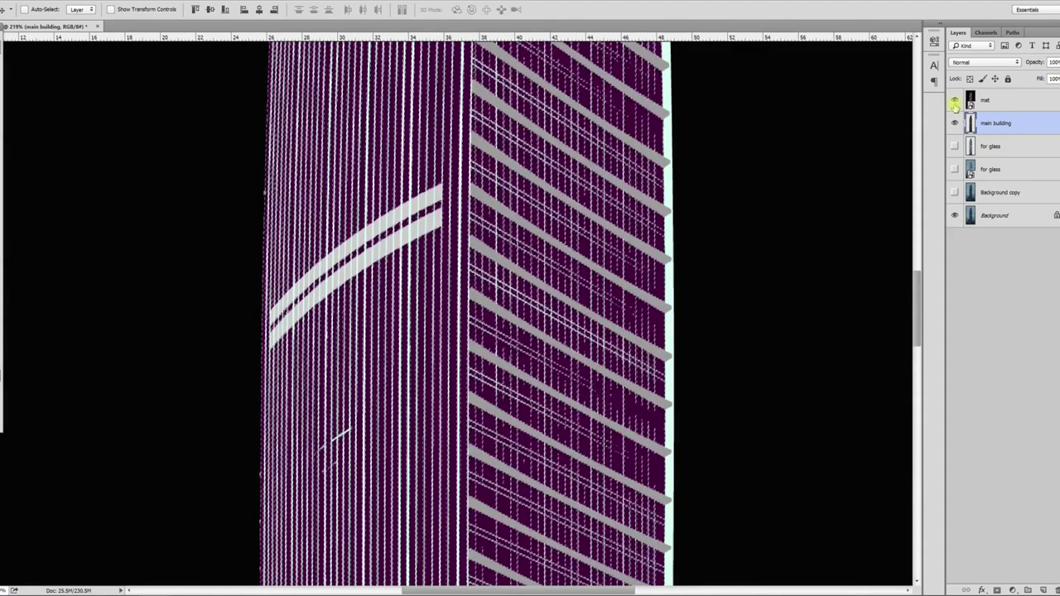
Hide the mat layer and copy the selected glass from main building onto a new layer.
left_click(954, 101)
key("ctrl+j")
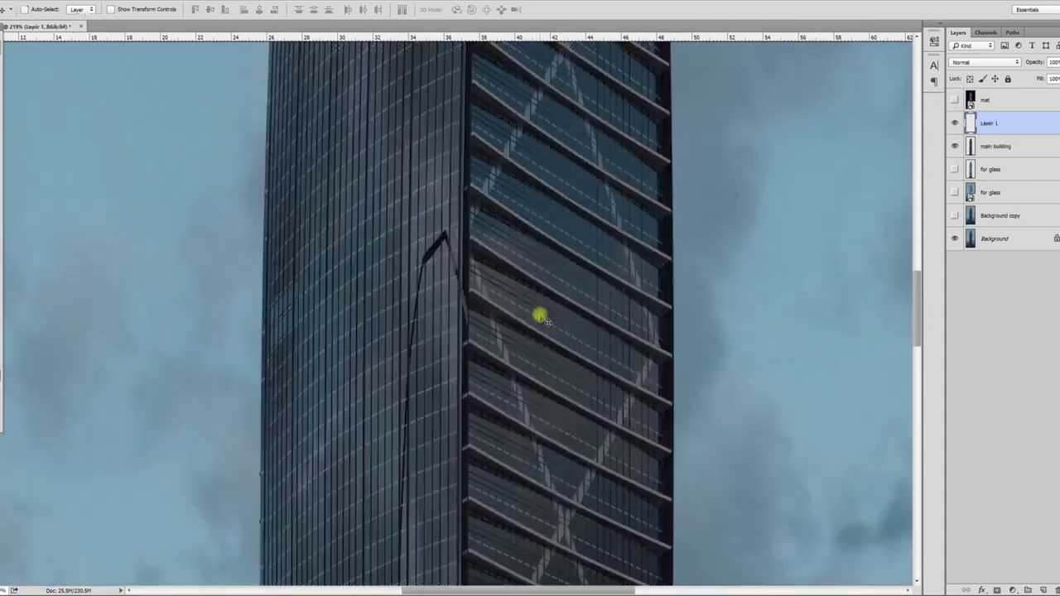
scroll(537, 327, "down", 6)
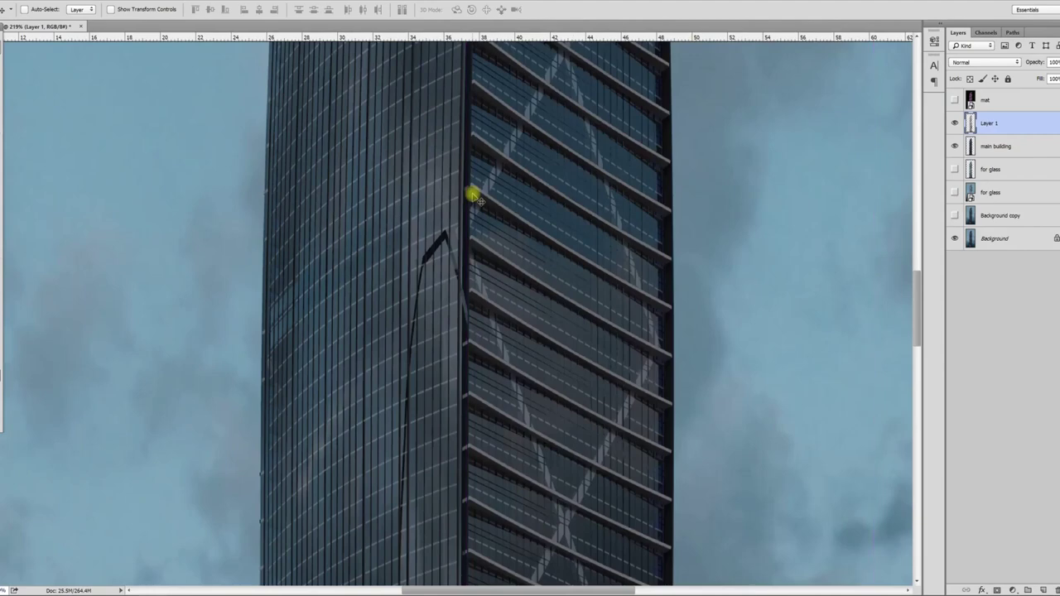
scroll(537, 279, "down", 8)
scroll(449, 411, "up", 6)
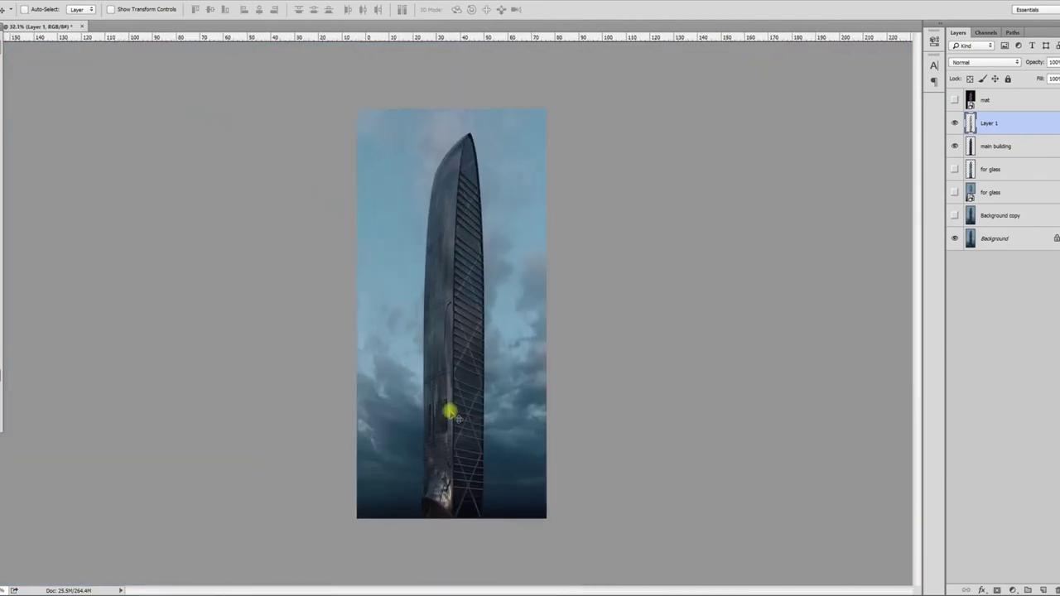
scroll(449, 410, "down", 1)
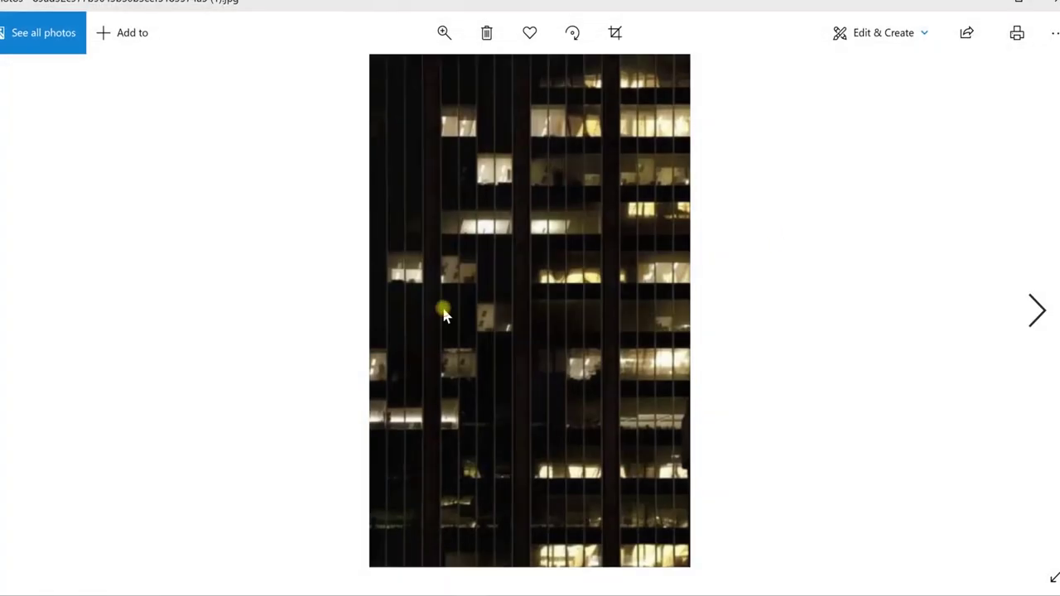
Browse the night-time window photos and place the lit office windows photo above the copied glass layer.
key("Right")
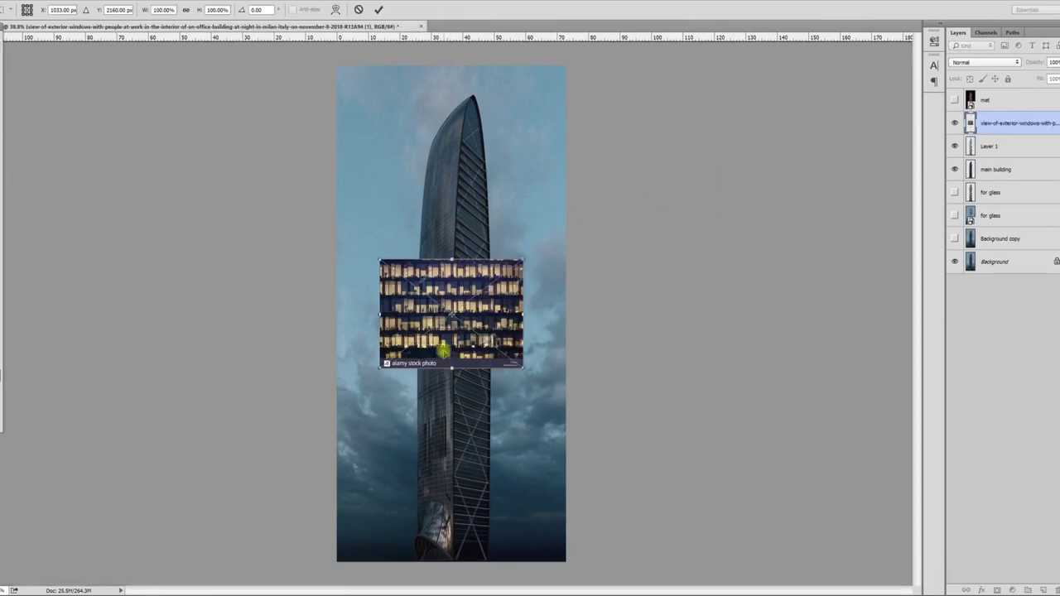
key("Return")
key("ctrl+plus")
key("ctrl+plus")
key("ctrl+plus")
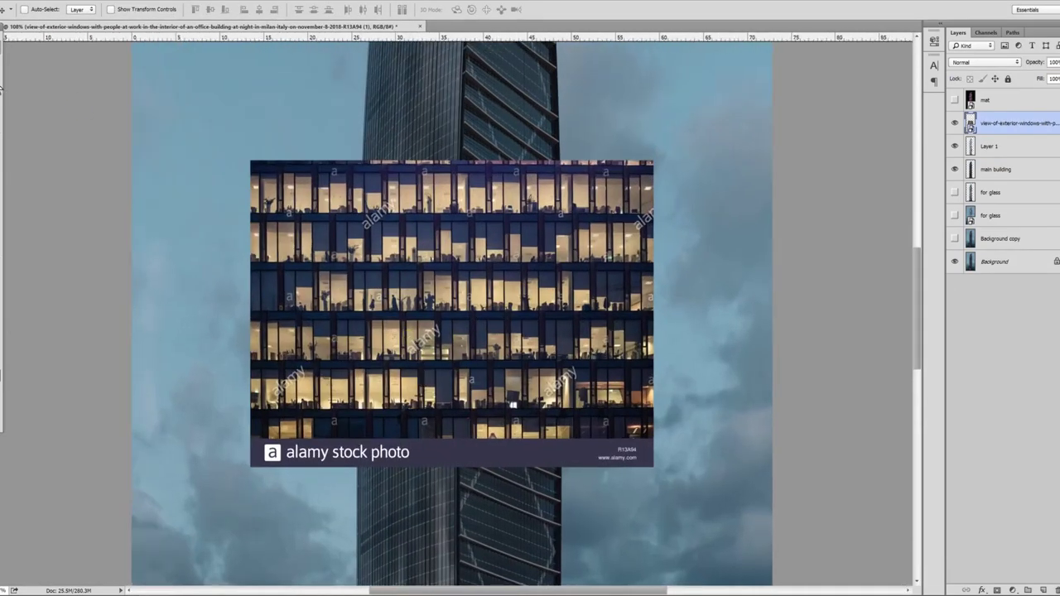
Rasterize the window photo and delete its bottom banner outside a rectangular selection of the upper window rows.
right_click(1, 63)
left_click(46, 63)
left_click_drag(197, 89, 800, 409)
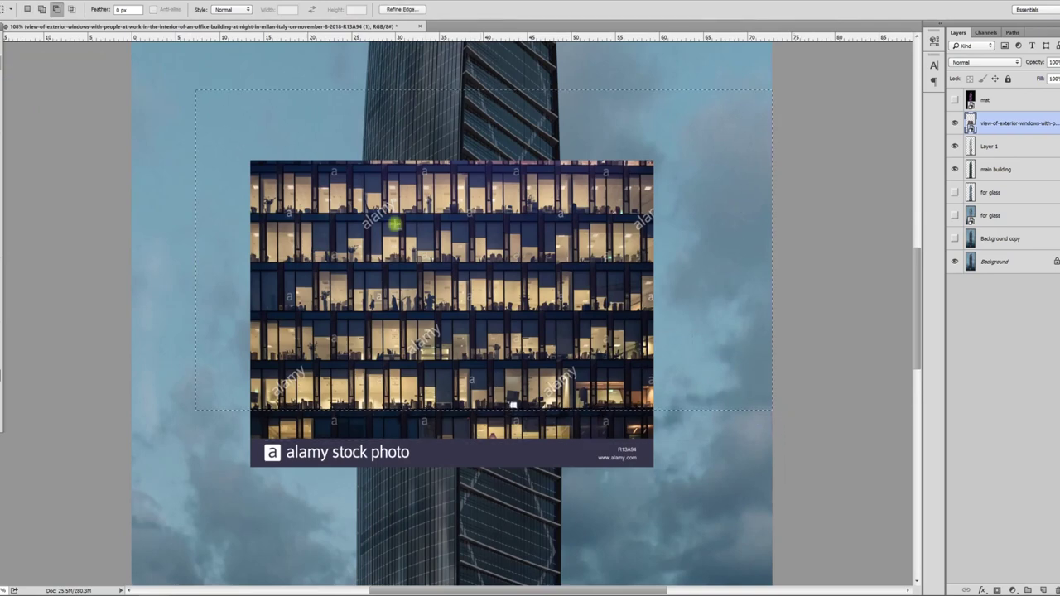
right_click(437, 298)
left_click(488, 322)
key("e")
left_click(358, 295)
left_click(506, 230)
key("Delete")
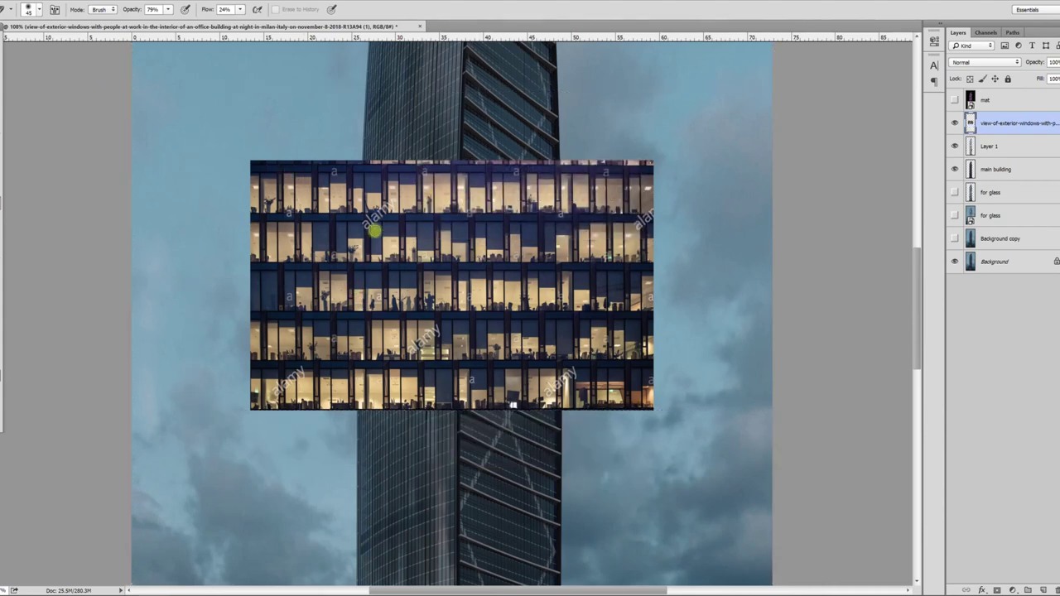
Trim the thin strip off the window photo's upper edge using a rectangular selection.
key("r")
key("m")
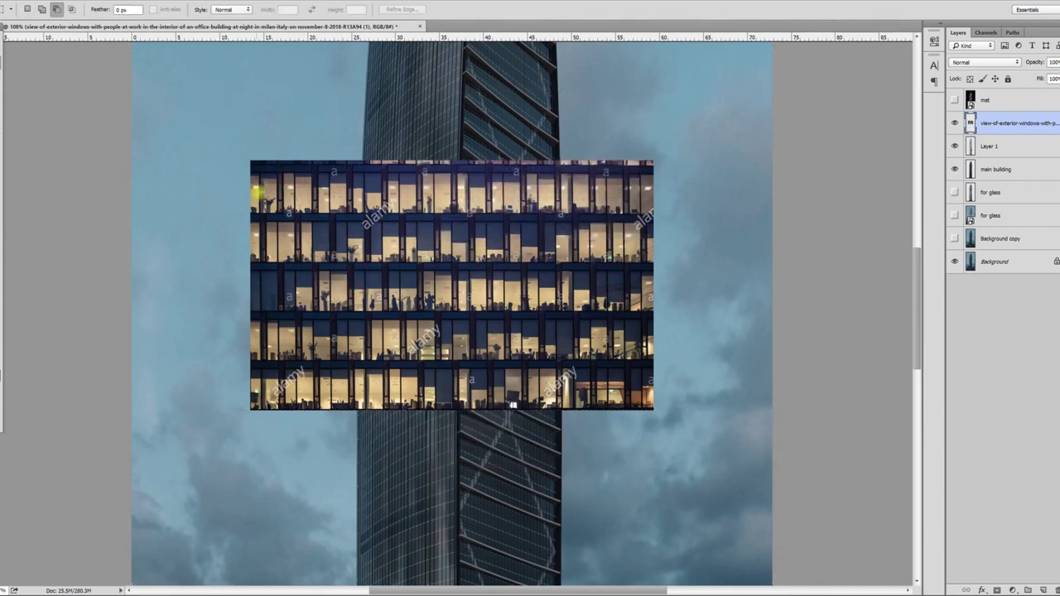
left_click_drag(249, 173, 660, 416)
right_click(525, 353)
left_click(566, 104)
left_click(781, 160)
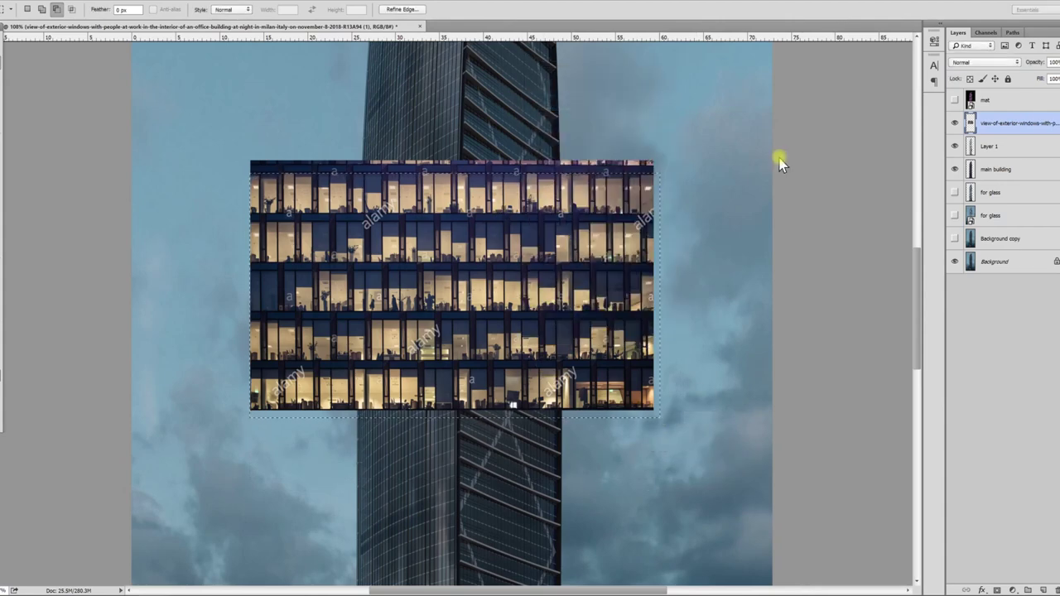
right_click(436, 290)
left_click(498, 314)
left_click(5, 57)
Clip the window photo to the copied glass layer and position it over the glass at the tower's tip.
scroll(496, 331, "down", 4)
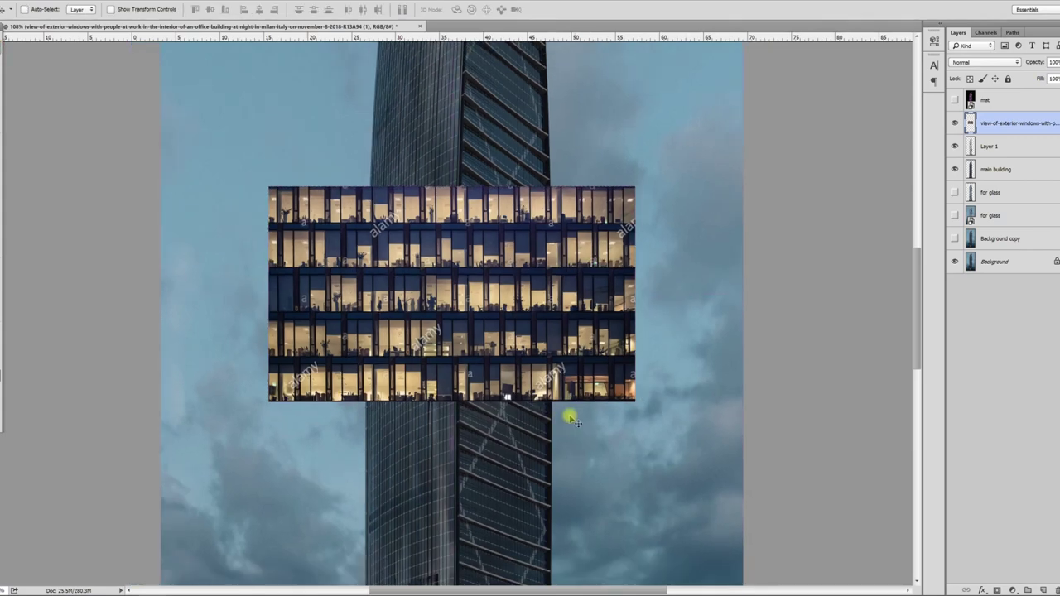
scroll(488, 318, "down", 2)
left_click_drag(431, 333, 344, 411)
scroll(520, 187, "up", 5)
scroll(253, 464, "up", 5)
scroll(347, 367, "up", 3)
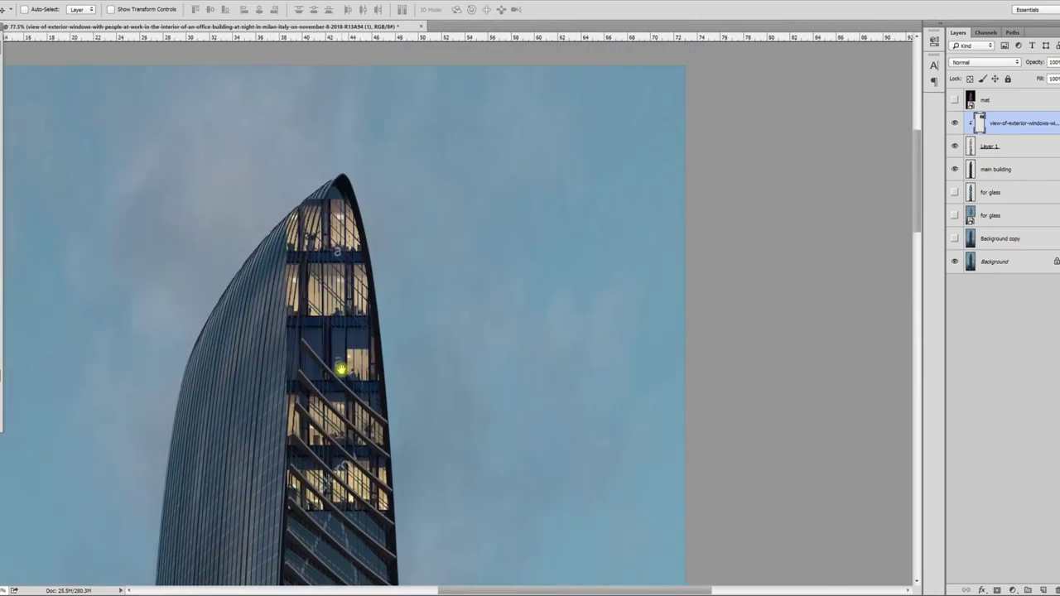
mouse_move(315, 378)
left_mouse_down()
mouse_move(345, 378)
mouse_move(324, 374)
left_mouse_up()
Distort the window photo so its left side follows the glass edge and its lower-right corner drops along the slanted beams.
key("ctrl+t")
left_click_drag(294, 505, 279, 497)
mouse_move(295, 190)
left_mouse_down()
mouse_move(327, 177)
mouse_move(310, 186)
left_mouse_up()
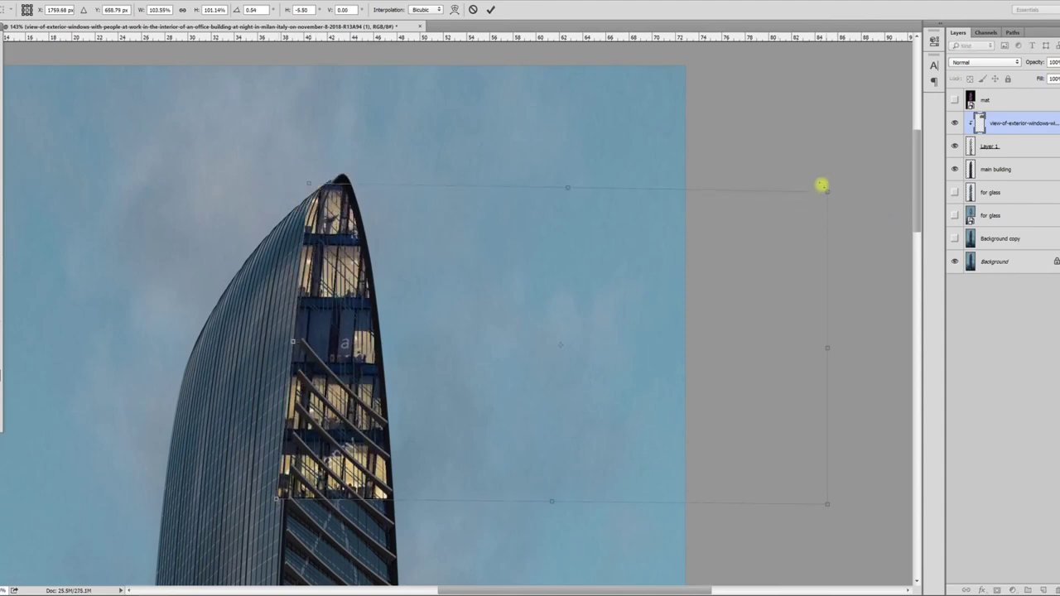
mouse_move(832, 197)
left_mouse_down()
mouse_move(816, 232)
mouse_move(842, 204)
left_mouse_up()
left_click_drag(825, 502, 810, 578)
left_click_drag(537, 409, 509, 286)
left_click_drag(787, 444, 748, 582)
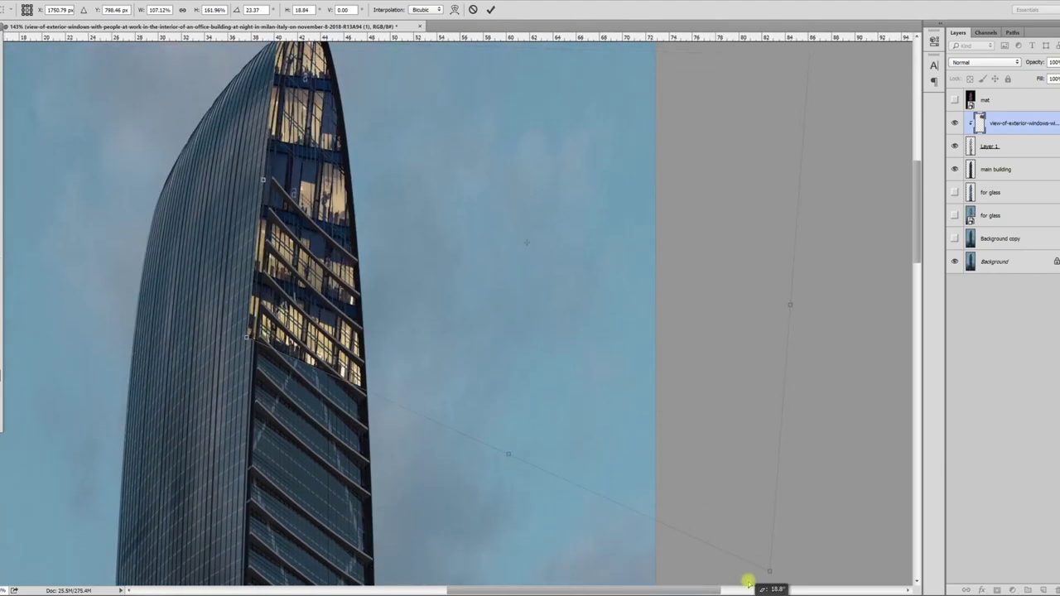
left_click_drag(481, 394, 485, 294)
left_click_drag(748, 485, 729, 589)
scroll(457, 331, "down", 3)
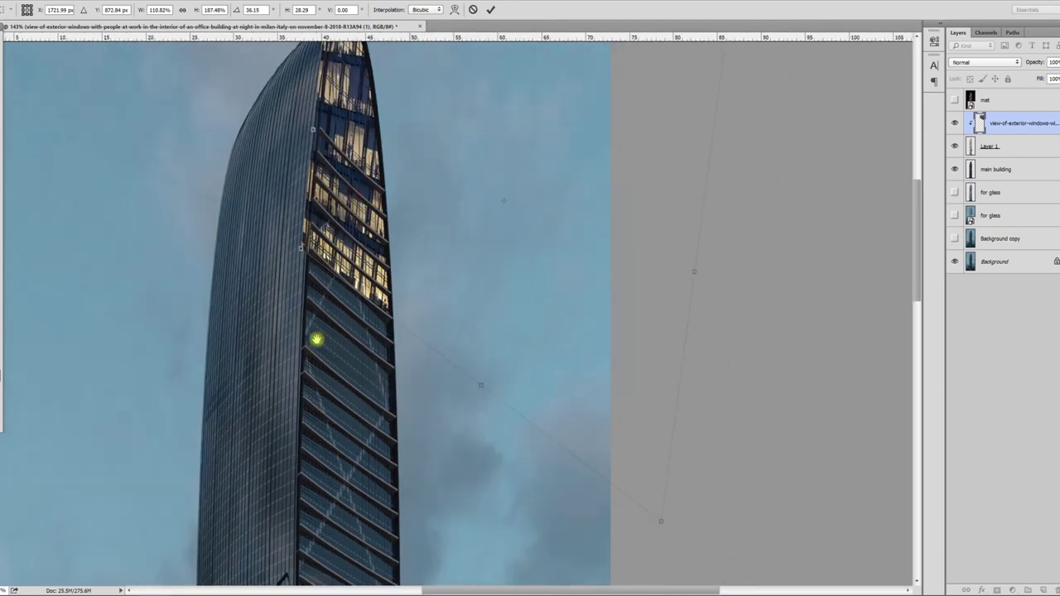
Lower the window photo's upper-right corner to match the floor slope, adjust its upper-left corner at the tip, and apply the transform.
left_click_drag(351, 195, 320, 356)
left_click_drag(686, 222, 656, 324)
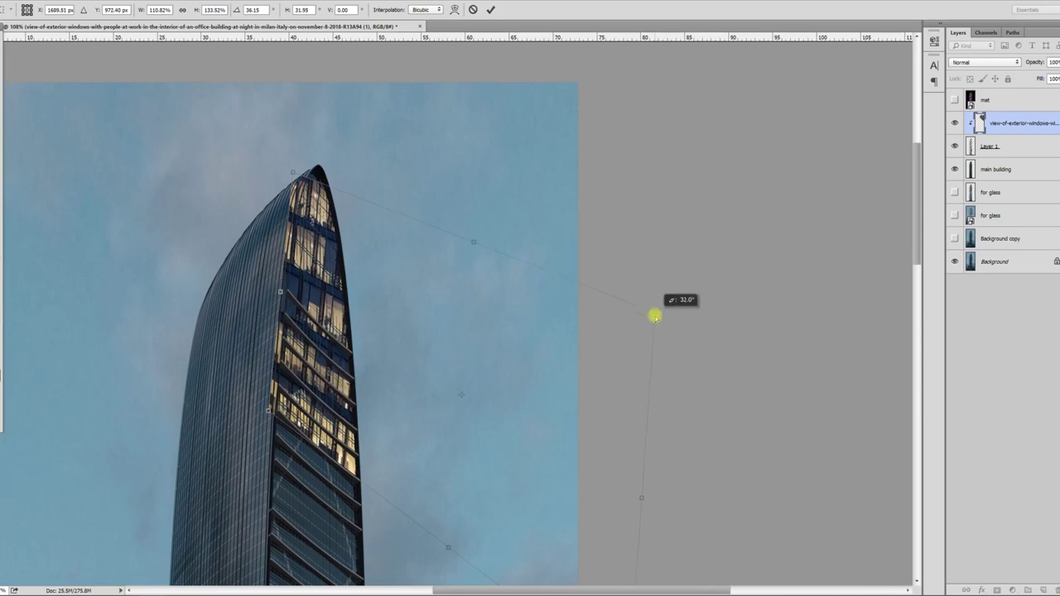
left_click_drag(653, 329, 644, 369)
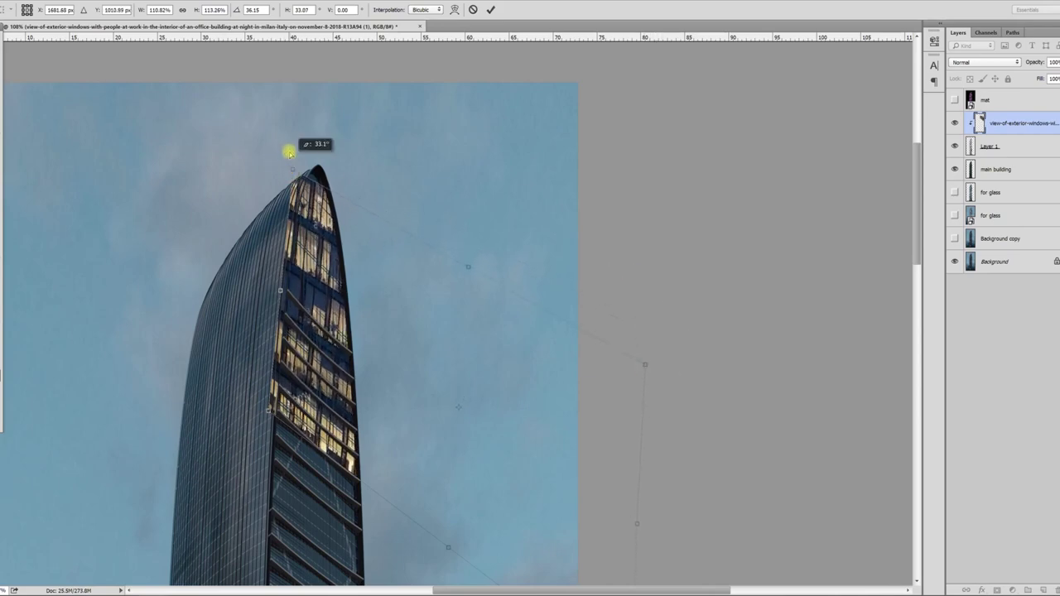
left_click_drag(299, 159, 300, 169)
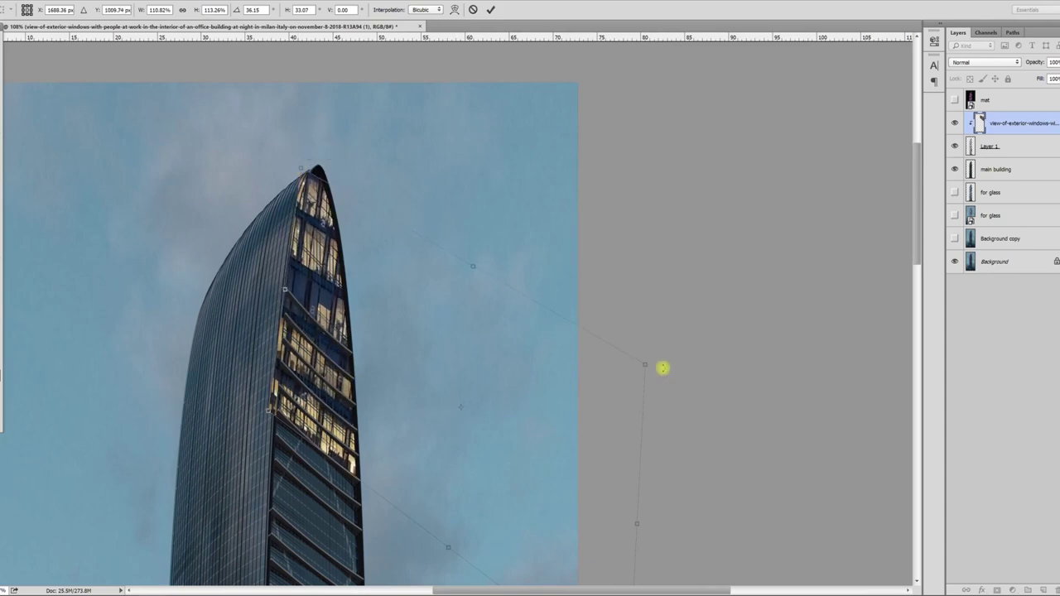
left_click_drag(644, 368, 655, 475)
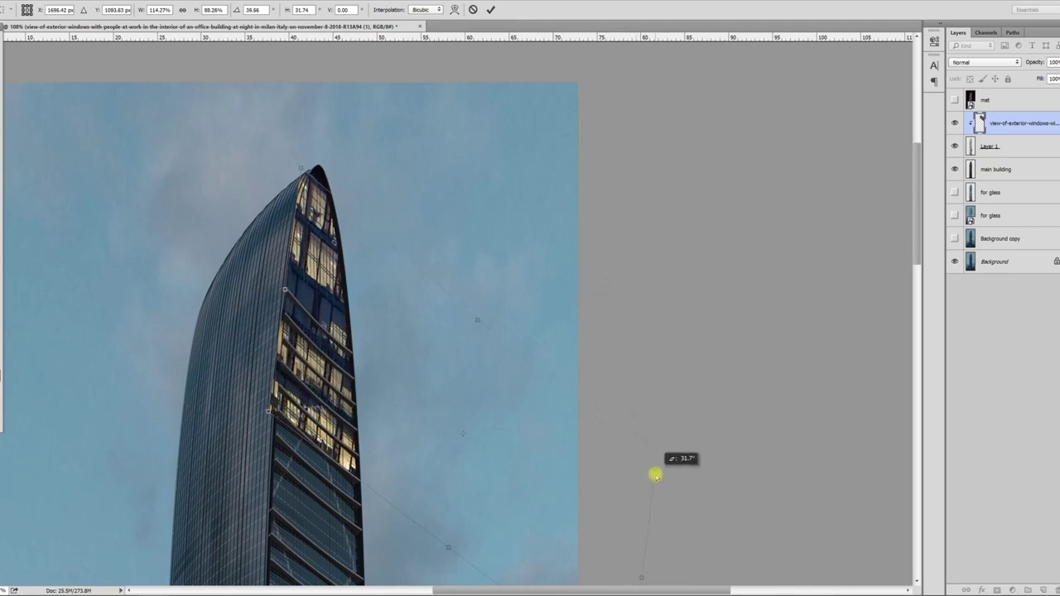
key("Return")
Outline the window photo's overflow left of the tip's glass edge with the Polygonal Lasso, hiding the photo for reference, and delete it.
key("ctrl+plus")
left_click_drag(182, 202, 345, 440)
key("ctrl+plus")
scroll(365, 362, "up", 3)
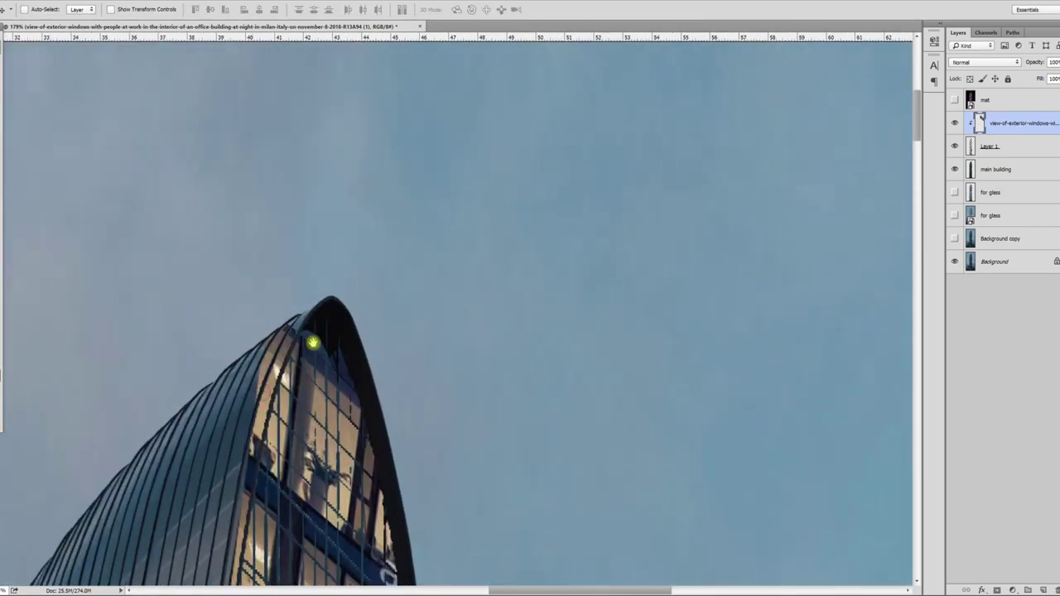
left_click(956, 126)
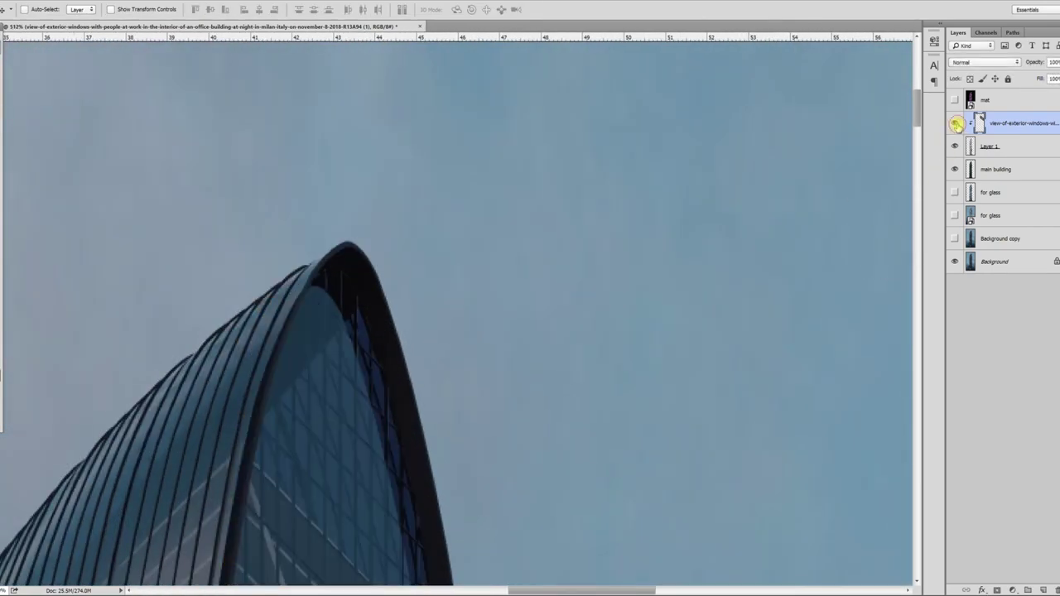
left_click(954, 124)
left_click(954, 124)
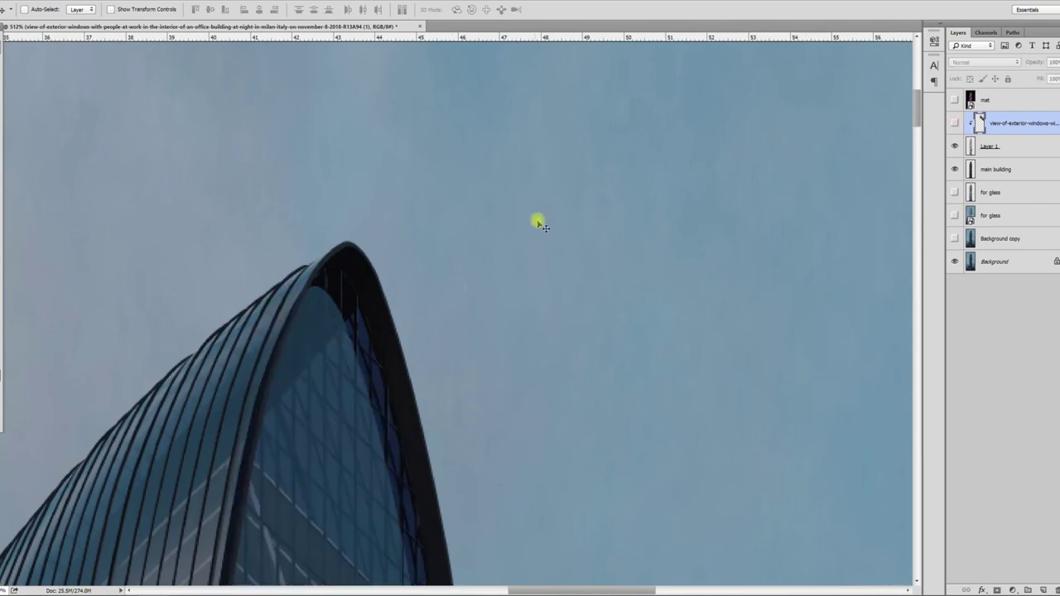
key("l")
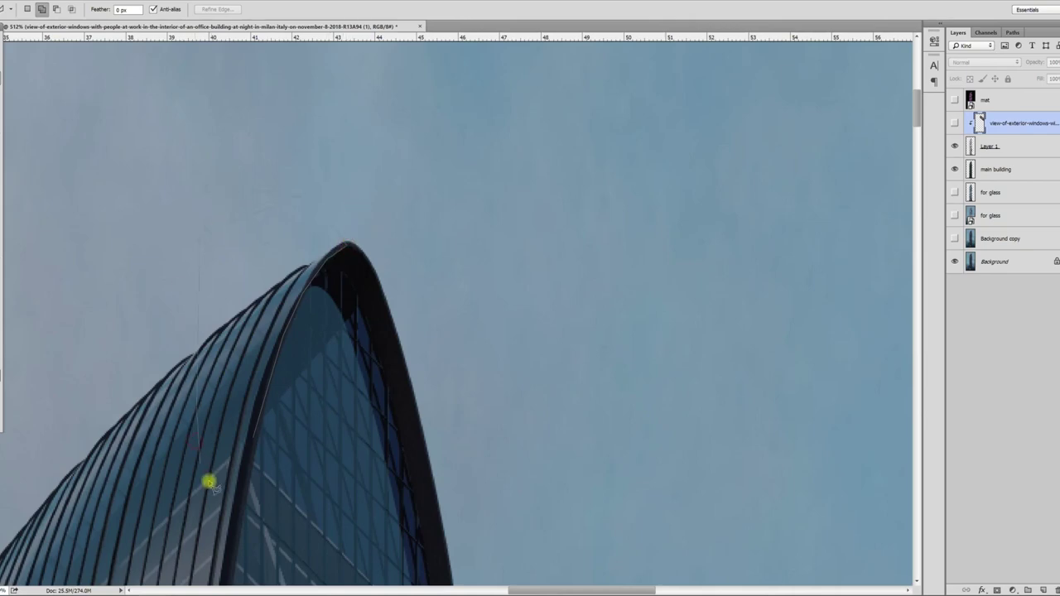
left_click(952, 124)
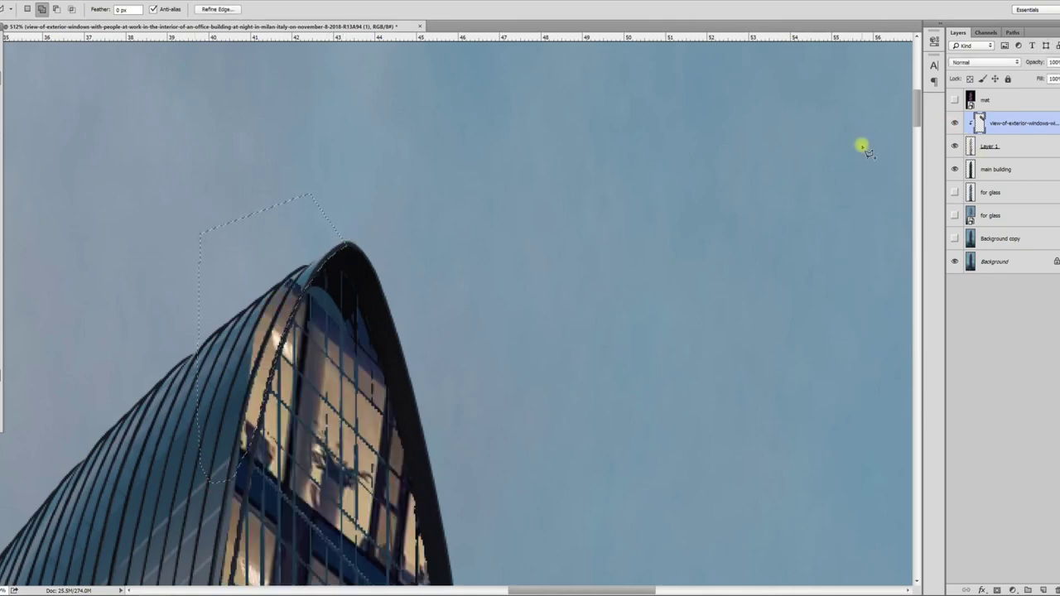
Lasso the next stretch of overflow left of the glass edge further down, delete it from the window photo, and deselect.
left_click_drag(417, 290, 486, 24)
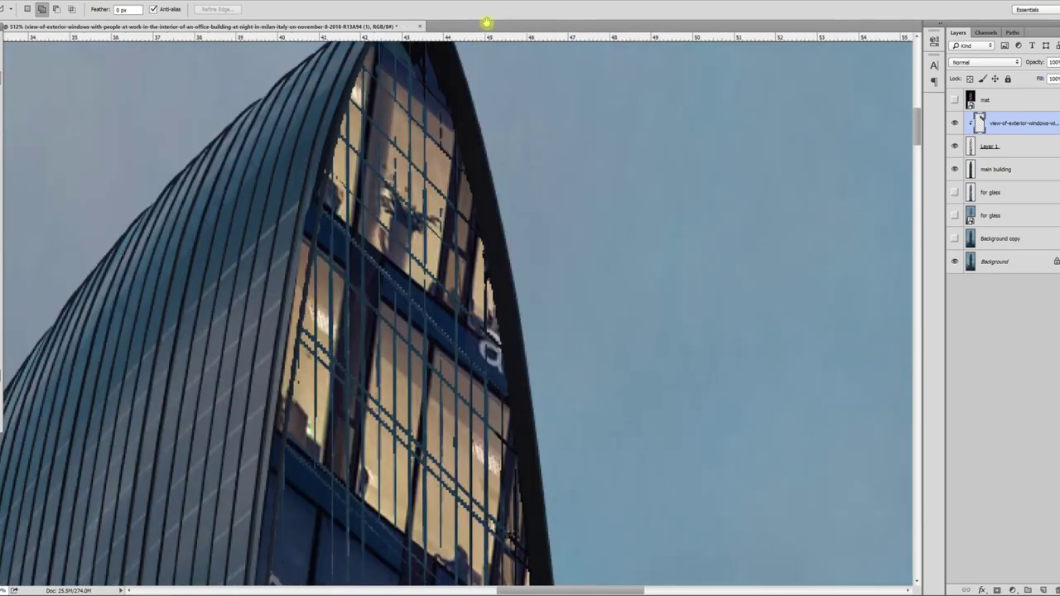
left_click(956, 123)
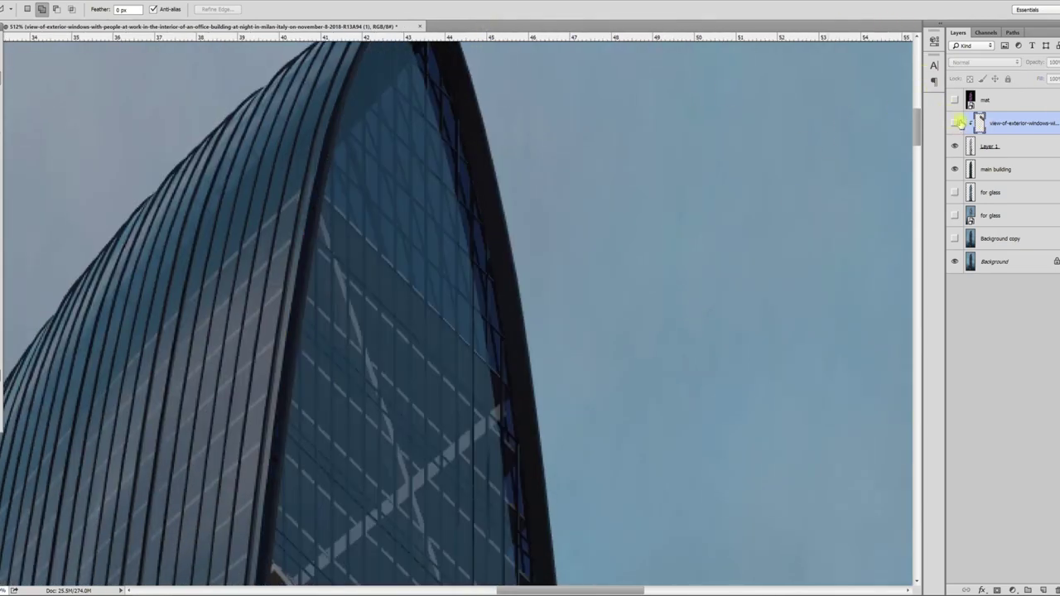
left_click(955, 123)
left_click(953, 124)
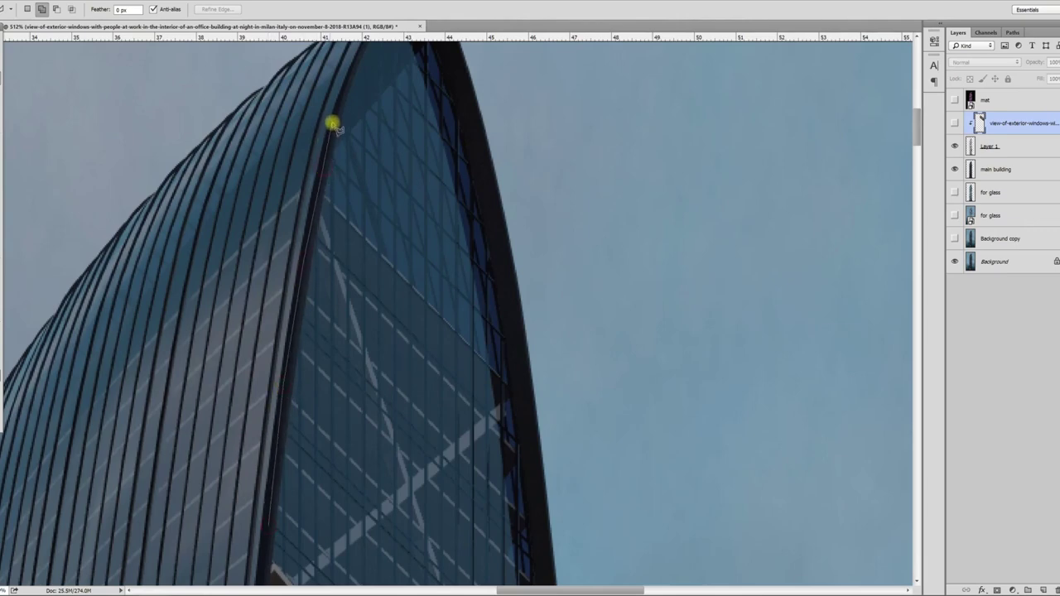
left_click(269, 524)
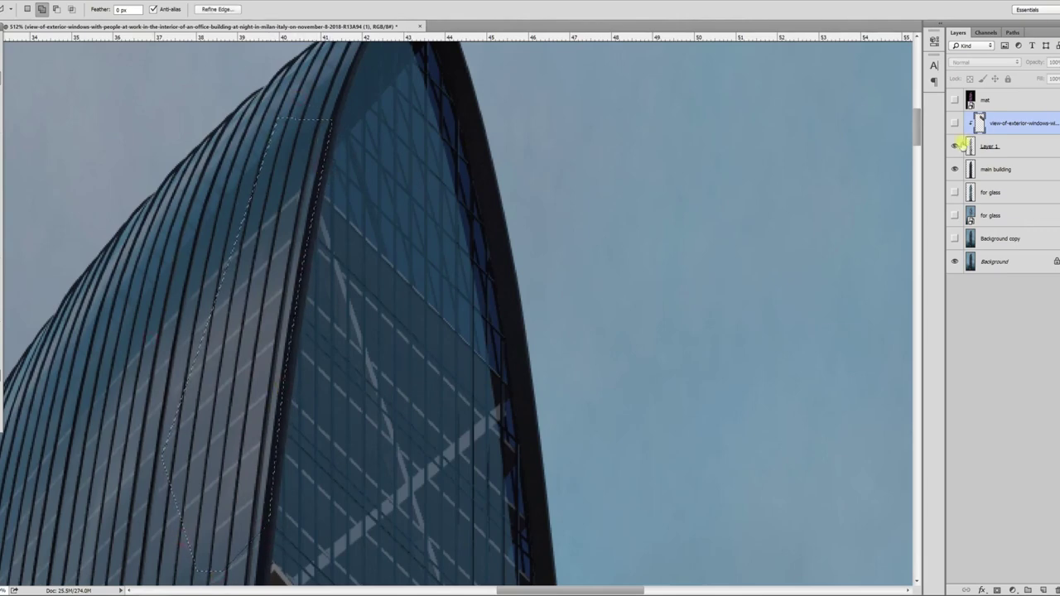
left_click(954, 124)
key("ctrl+d")
Show the mat layer and select its pale frame lines using Color Range.
scroll(548, 217, "down", 7)
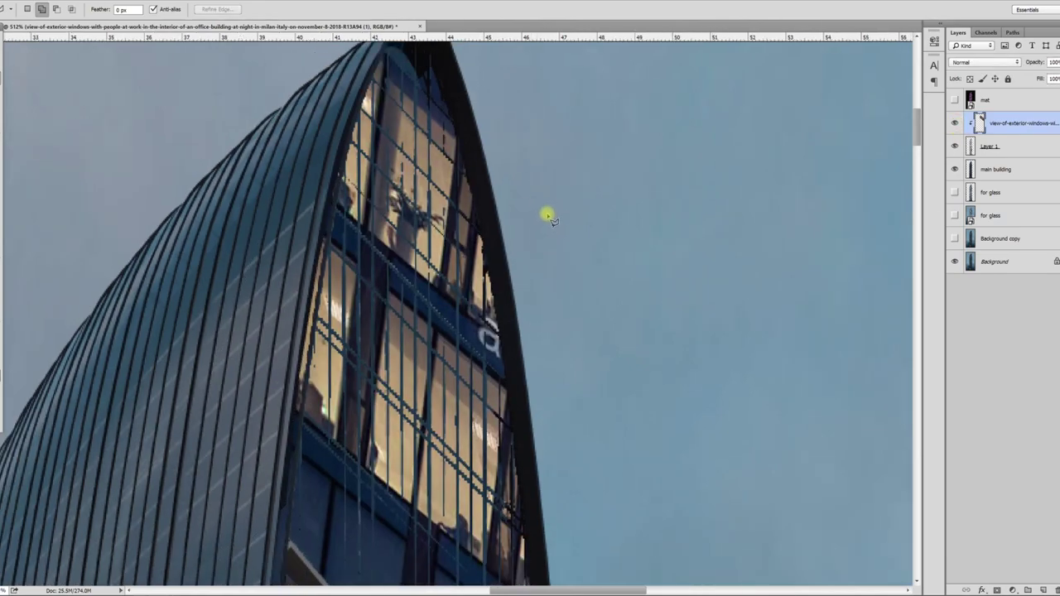
left_click(954, 101)
scroll(303, 372, "up", 3)
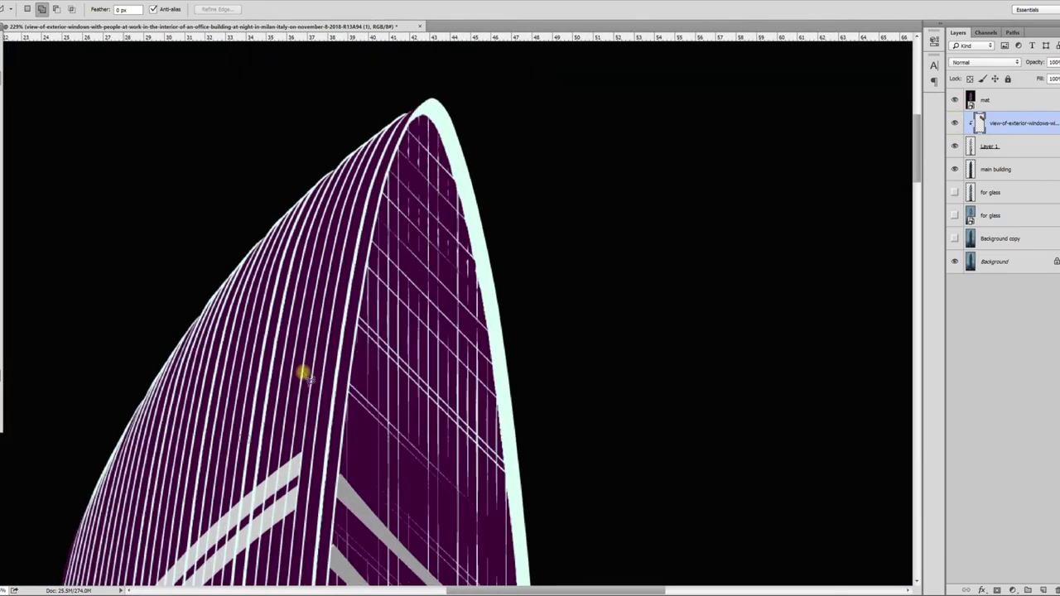
left_click(148, 2)
left_click(190, 147)
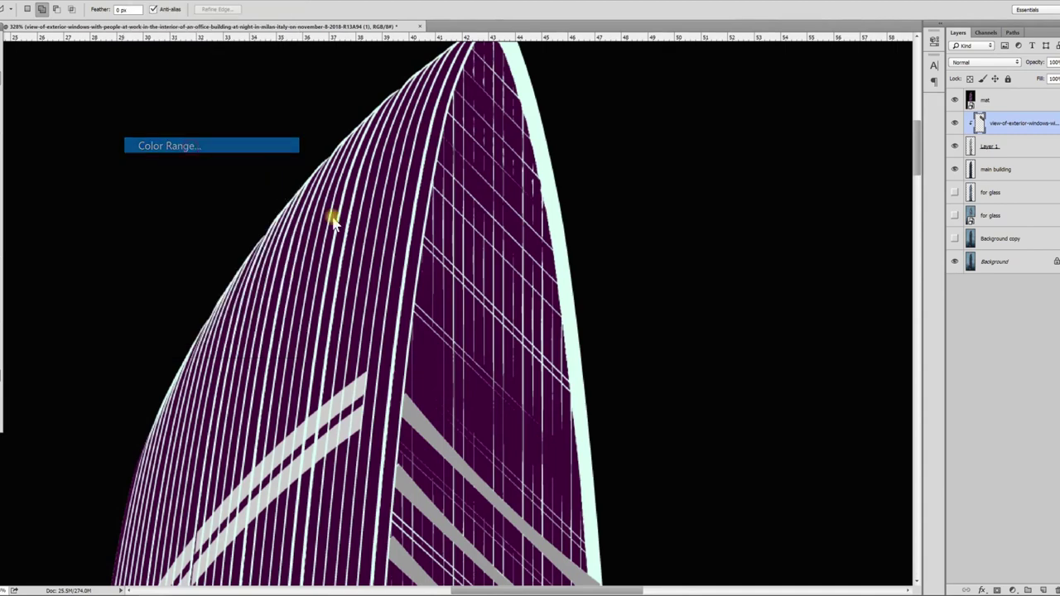
left_click(733, 111)
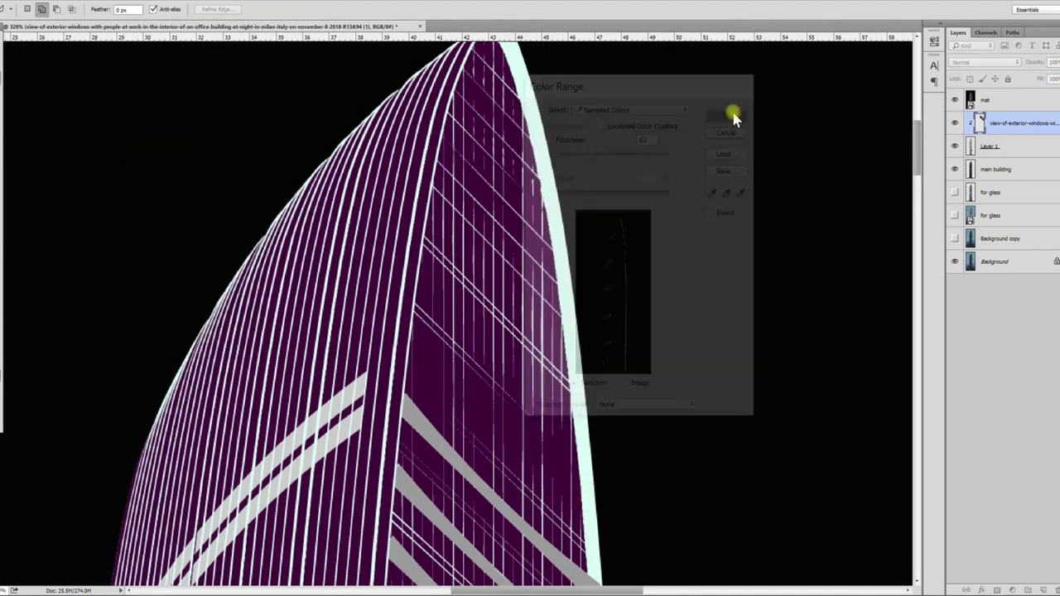
Copy the selected frame lines from the main building to a new layer above the window photo and hide the mat layer.
left_click(1000, 148)
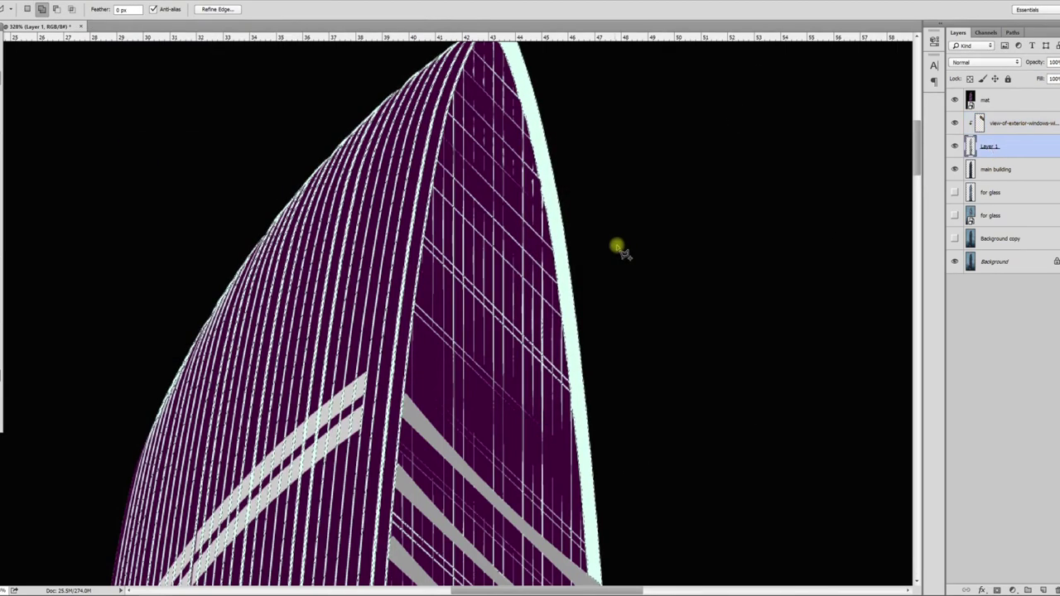
left_click(1031, 171)
key("ctrl+j")
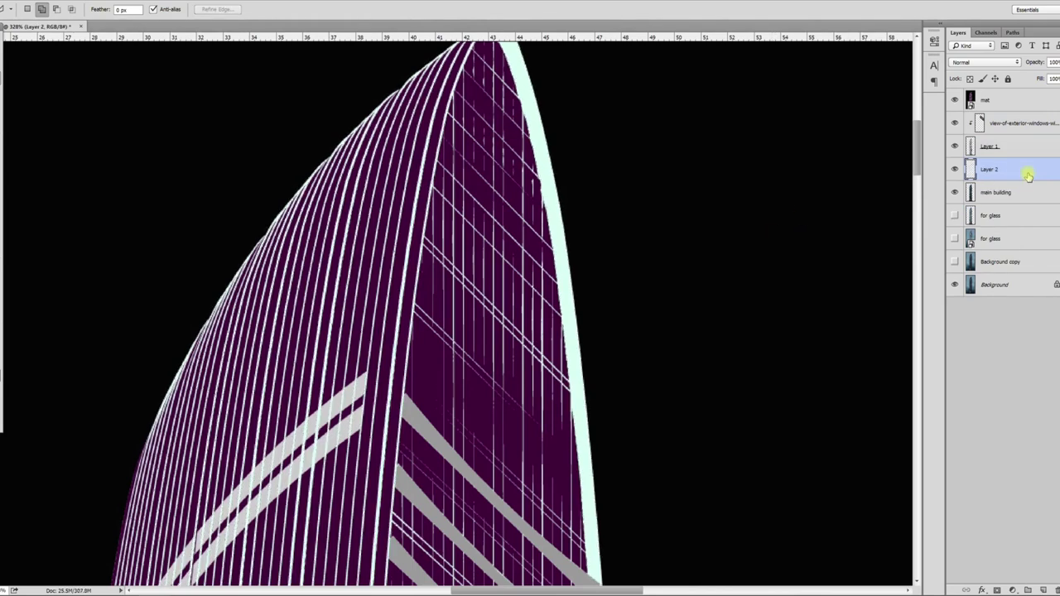
left_click_drag(1034, 108, 1034, 110)
left_click(954, 100)
left_click(953, 123)
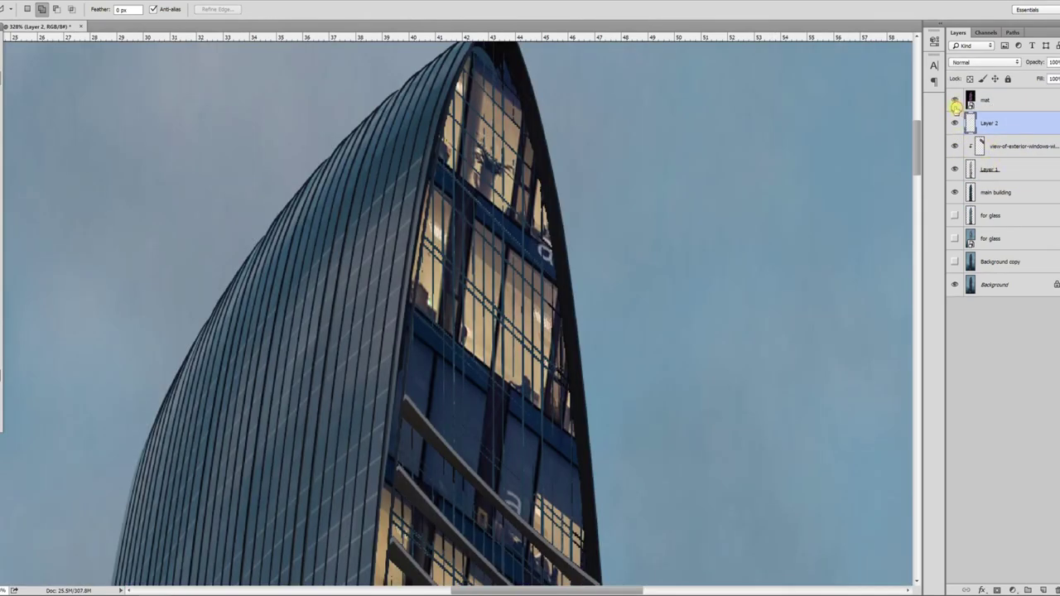
Select the mat layer's grey beams with Color Range and copy them from the main building onto a new layer above the window photo.
left_click(955, 101)
left_click(157, 3)
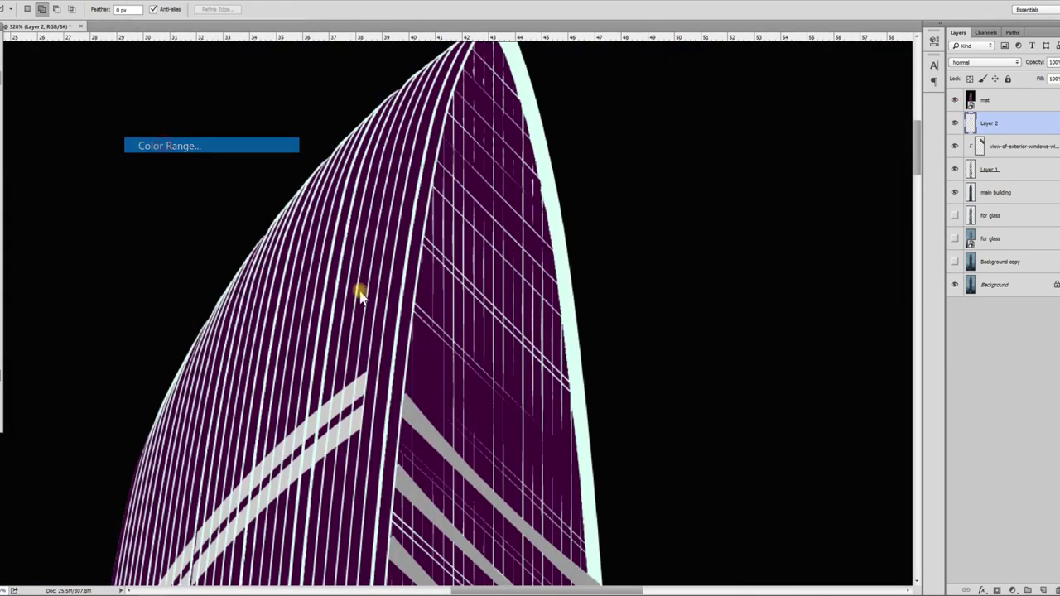
left_click(178, 144)
left_click(728, 111)
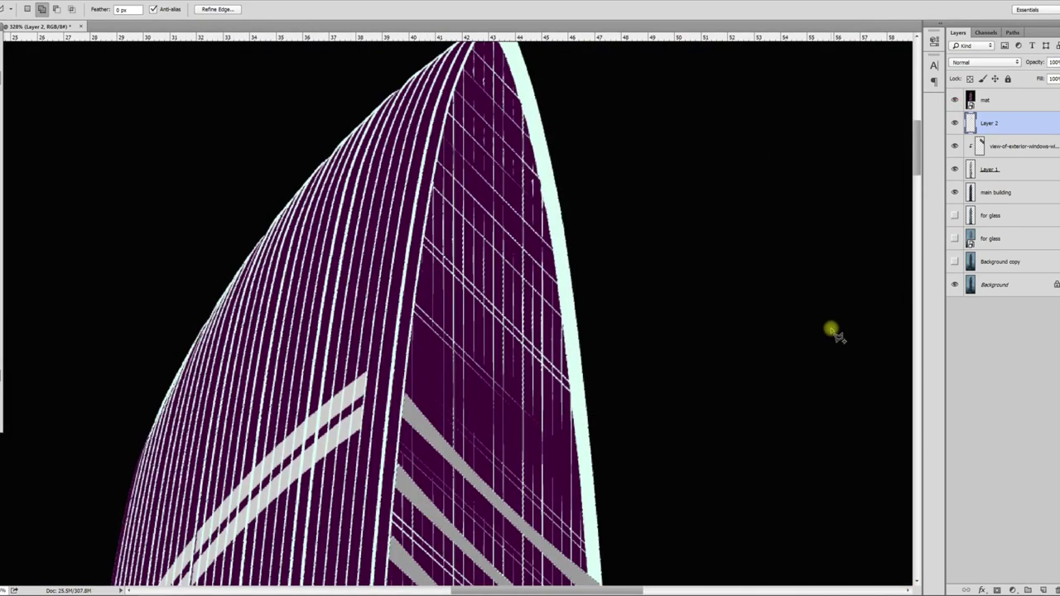
left_click(981, 192)
left_click(955, 100)
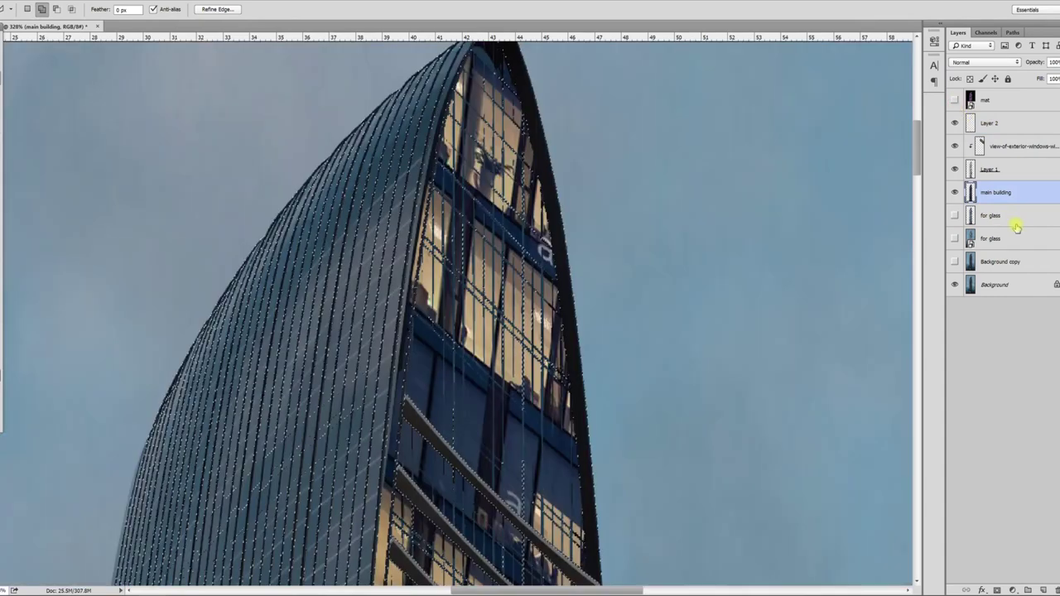
key("ctrl+j")
left_click_drag(1011, 149, 1000, 124)
Compare the mat layer with the composite by toggling its visibility, both at the slanted beams and across the whole tower.
left_click(971, 98)
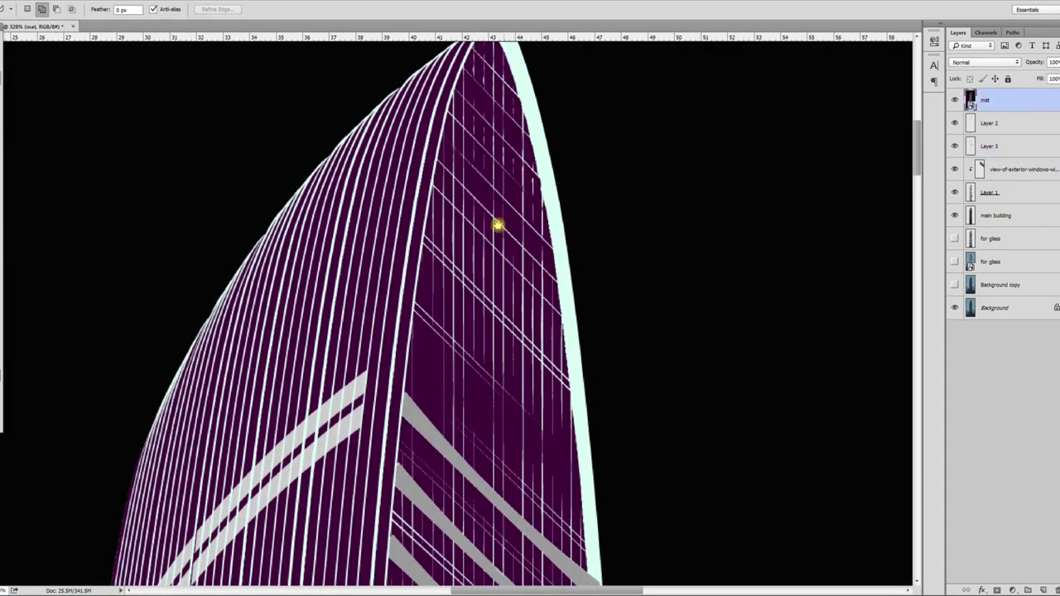
left_click_drag(497, 224, 477, 185)
left_click(956, 100)
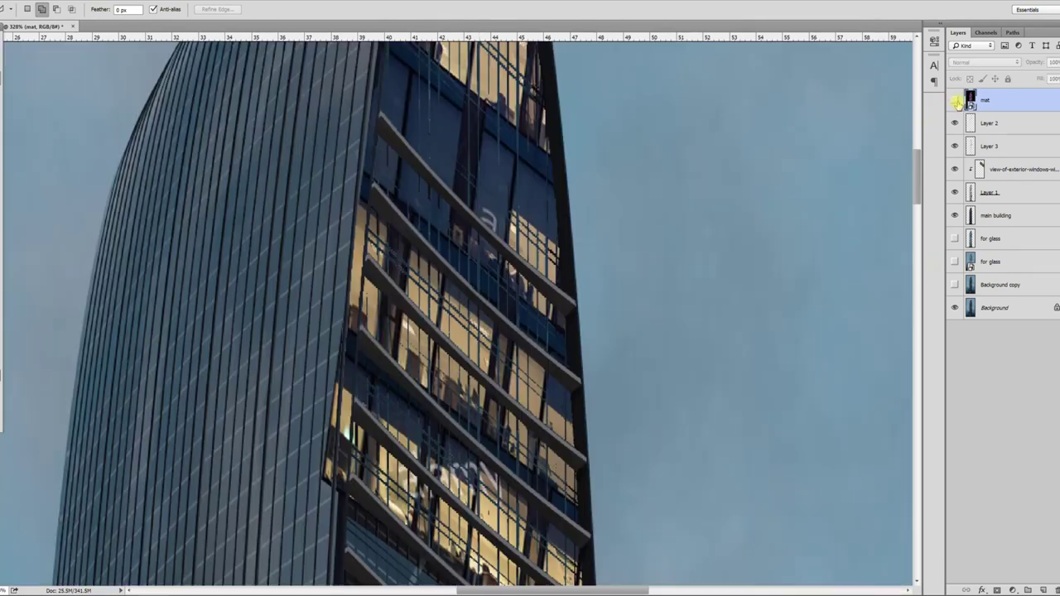
left_click(957, 102)
scroll(608, 267, "down", 15)
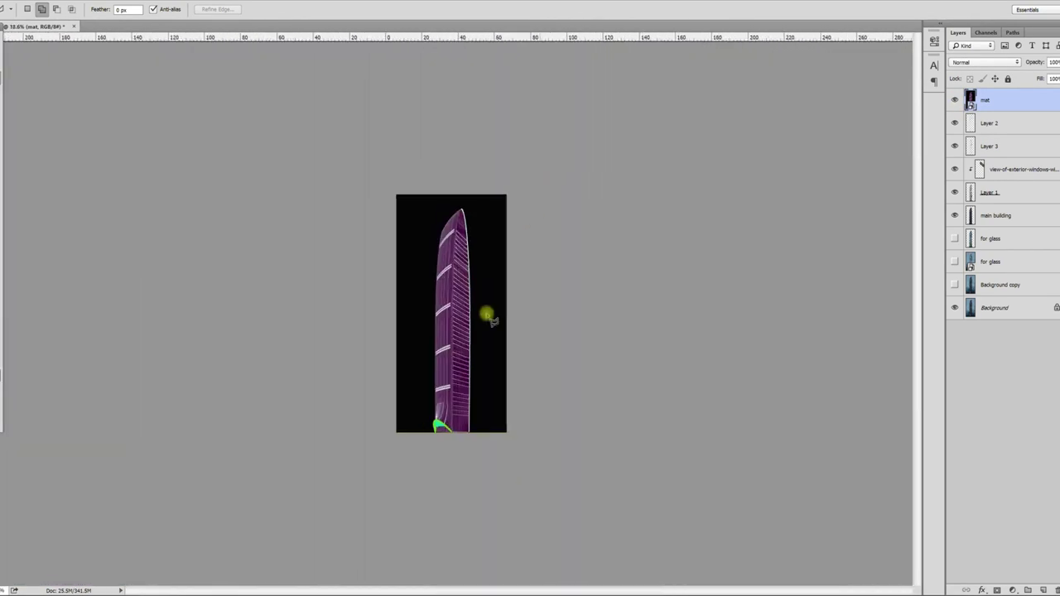
scroll(488, 319, "up", 3)
left_click(955, 100)
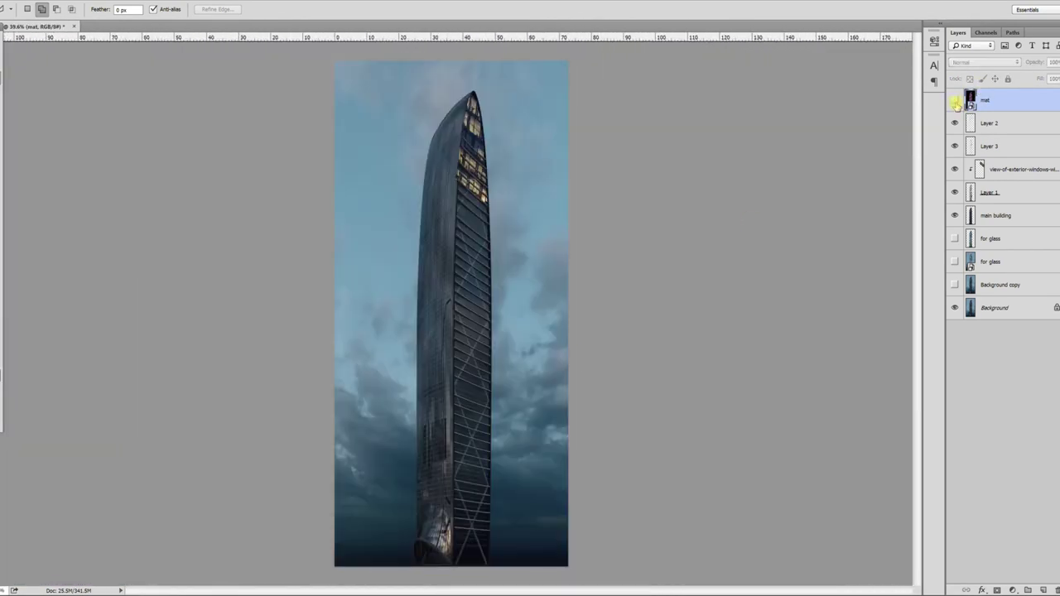
scroll(530, 397, "up", 3)
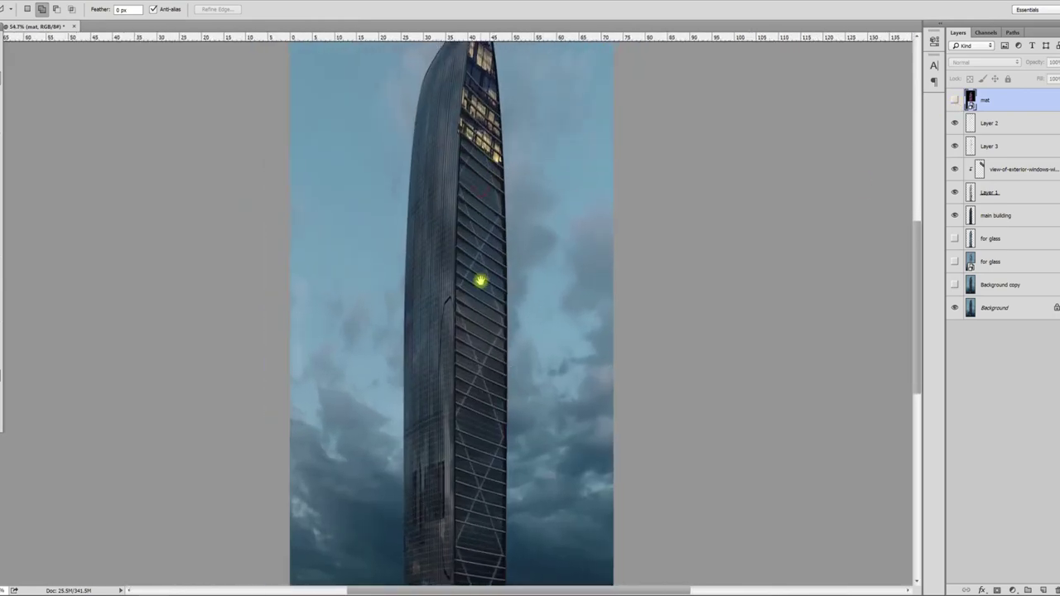
scroll(479, 281, "up", 3)
Place the making-of-Trinity-Bureau-materials-001 window image above the first window photo, over the glass just below the lit rows.
left_click(1025, 174)
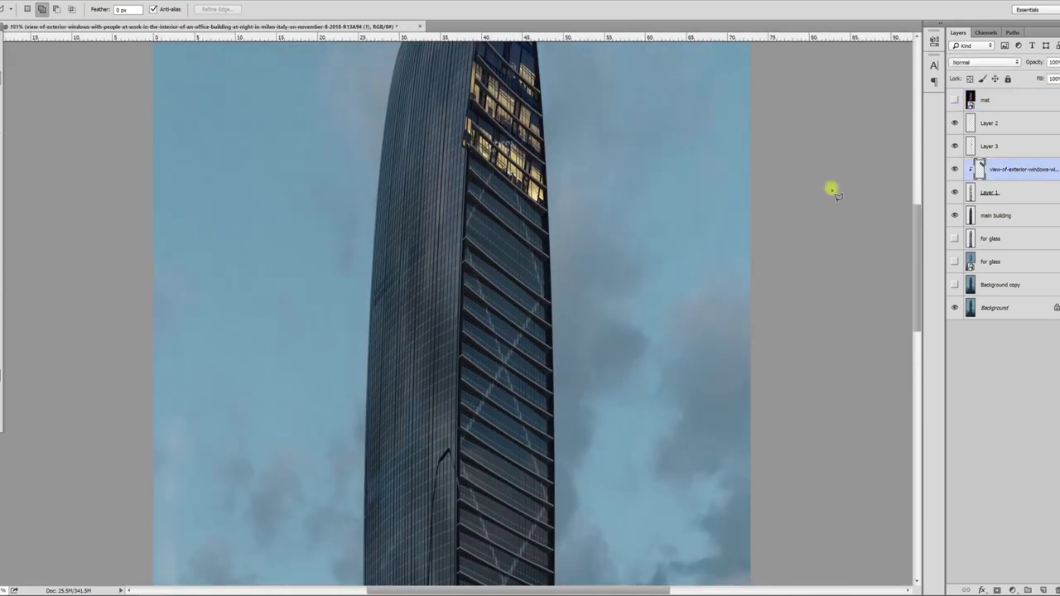
key("v")
scroll(513, 356, "up", 4)
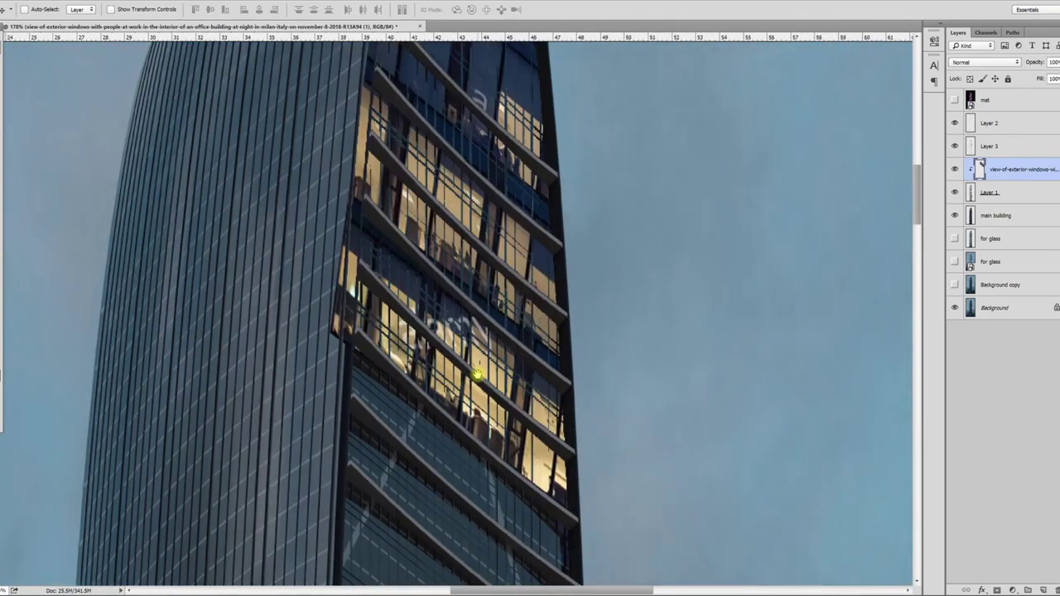
left_click_drag(444, 353, 491, 323)
key("ctrl+minus")
key("ctrl+minus")
scroll(523, 91, "down", 8)
scroll(459, 460, "up", 5)
scroll(477, 418, "down", 1)
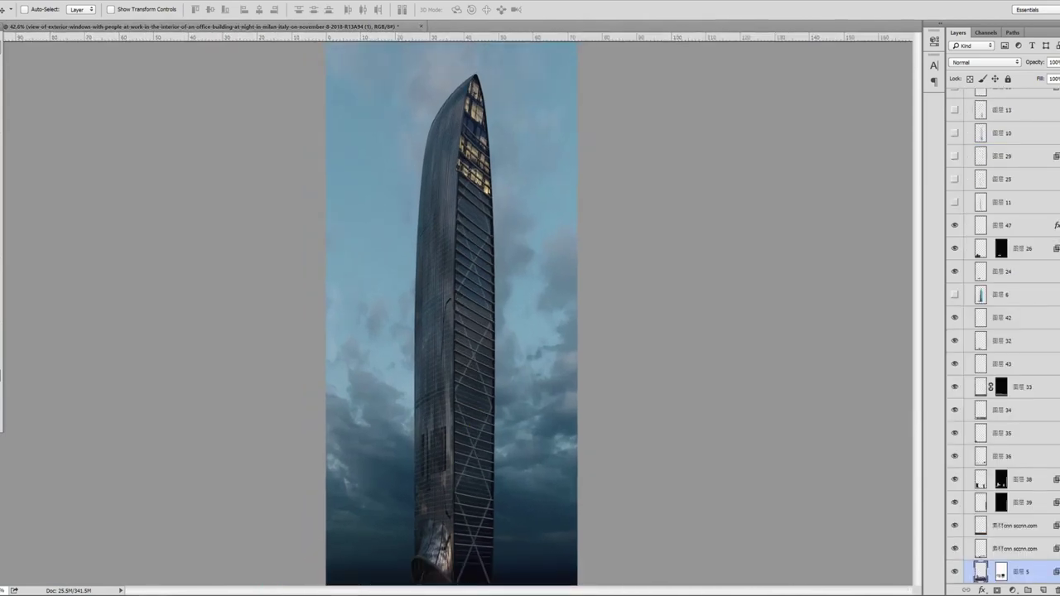
left_click_drag(457, 325, 485, 241)
key("Return")
scroll(489, 266, "up", 3)
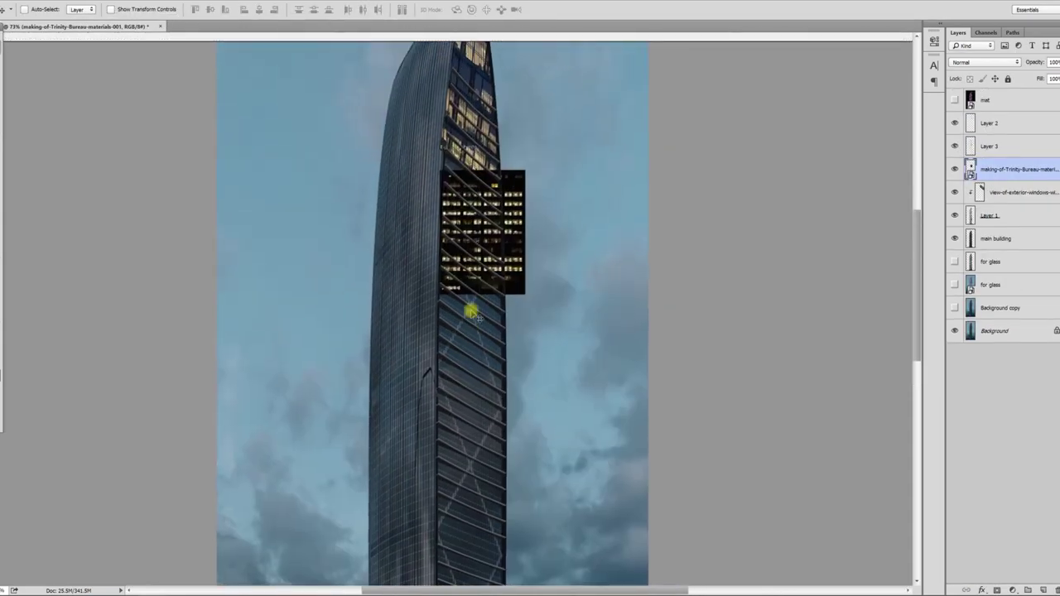
Enlarge the night window photo to about 264% and position it over the glass just below the first lit rows.
key("ctrl+t")
left_click_drag(522, 290, 666, 499)
left_click_drag(444, 171, 442, 172)
key("Return")
left_click_drag(531, 324, 528, 298)
key("ctrl+t")
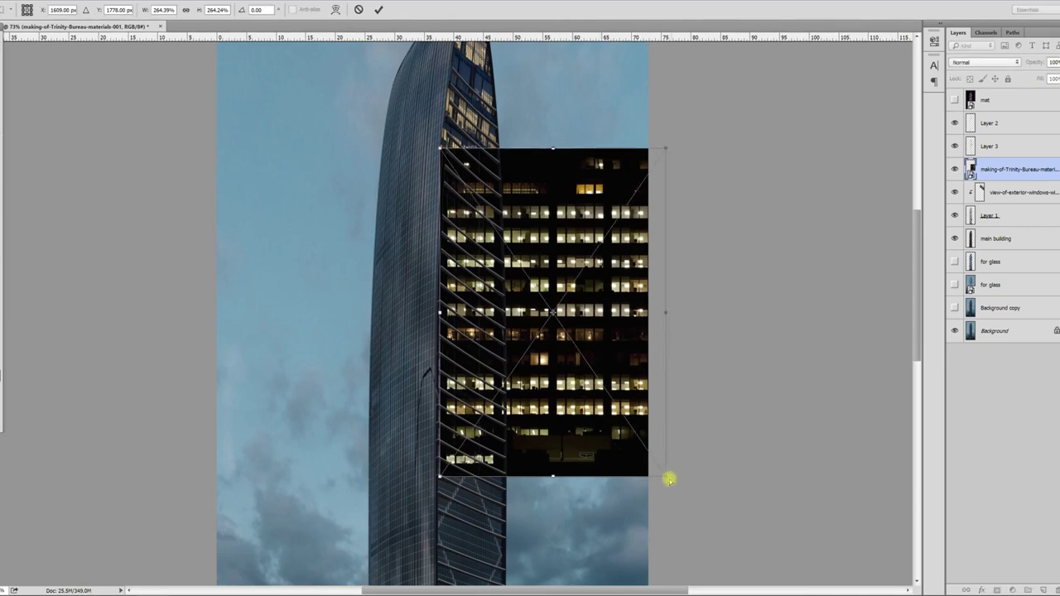
left_click_drag(667, 479, 606, 514)
key("ctrl+z")
key("Return")
Rasterize the window photo layer and delete everything outside a rectangular selection around the window columns over the glass.
key("m")
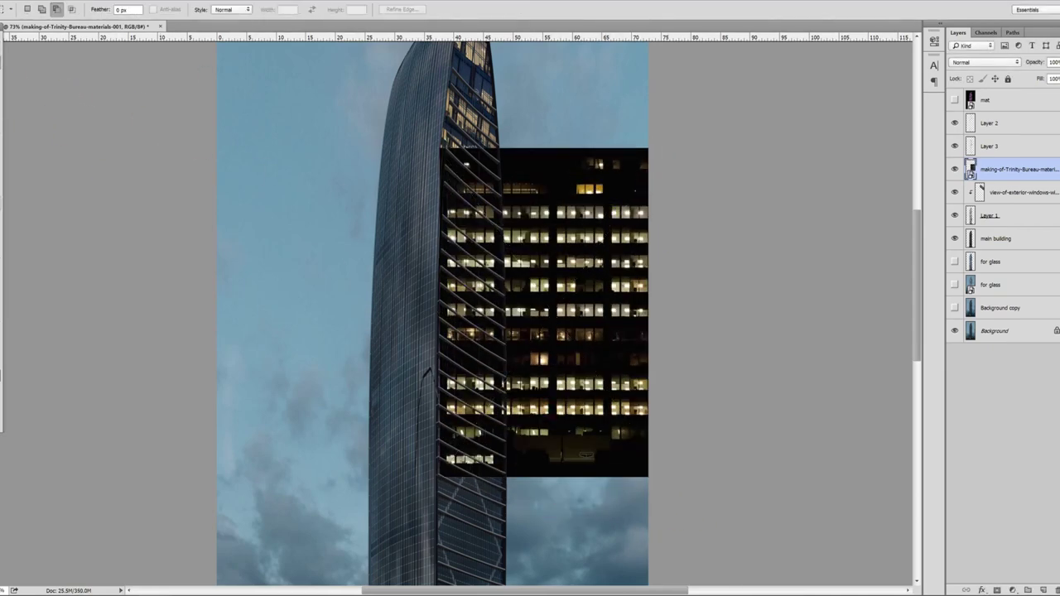
key("e")
left_click(522, 293)
left_click(506, 229)
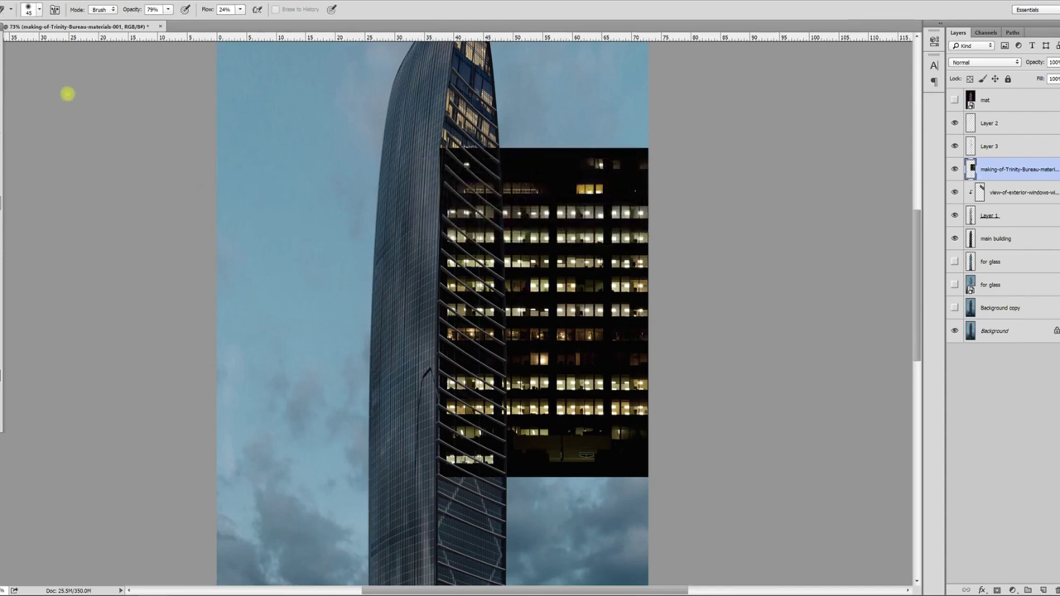
key("m")
left_click_drag(441, 147, 605, 514)
right_click(514, 404)
left_click(563, 144)
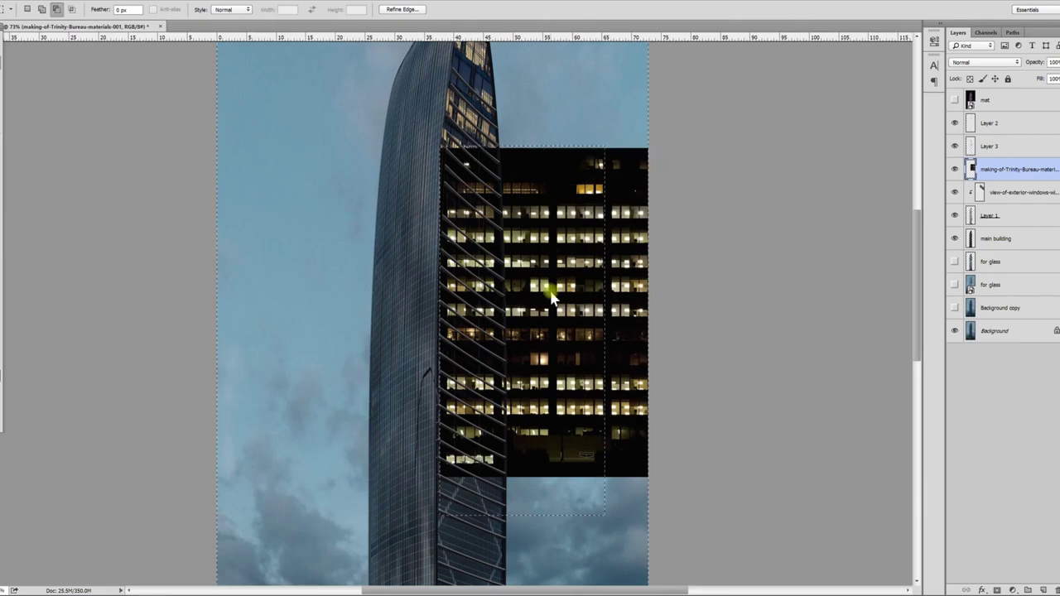
key("Delete")
key("ctrl+d")
Shift the window photo aside and delete the leftover strip beyond its last full window column.
key("v")
left_click_drag(586, 391, 434, 379)
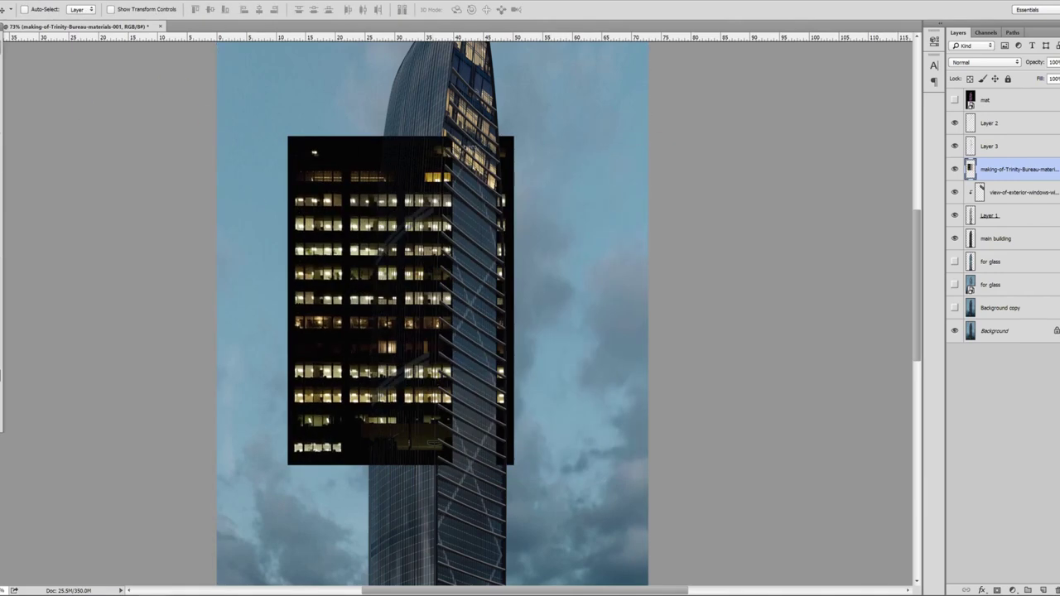
key("m")
left_click_drag(468, 115, 608, 520)
key("Delete")
key("ctrl+d")
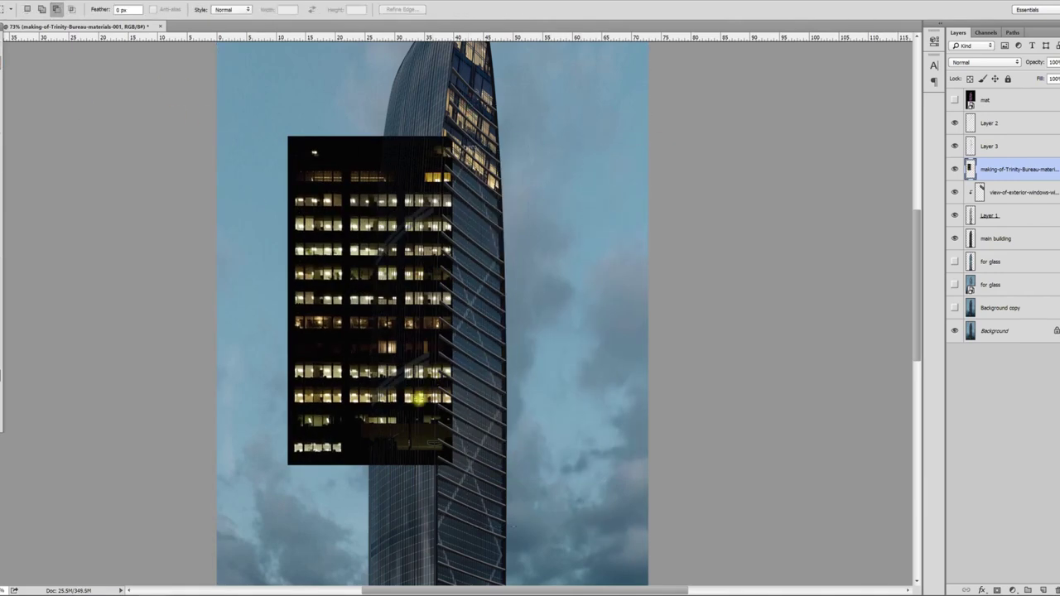
Move the trimmed window photo back over the glass and clip it to the glass layer.
key("v")
left_click_drag(303, 353, 528, 336)
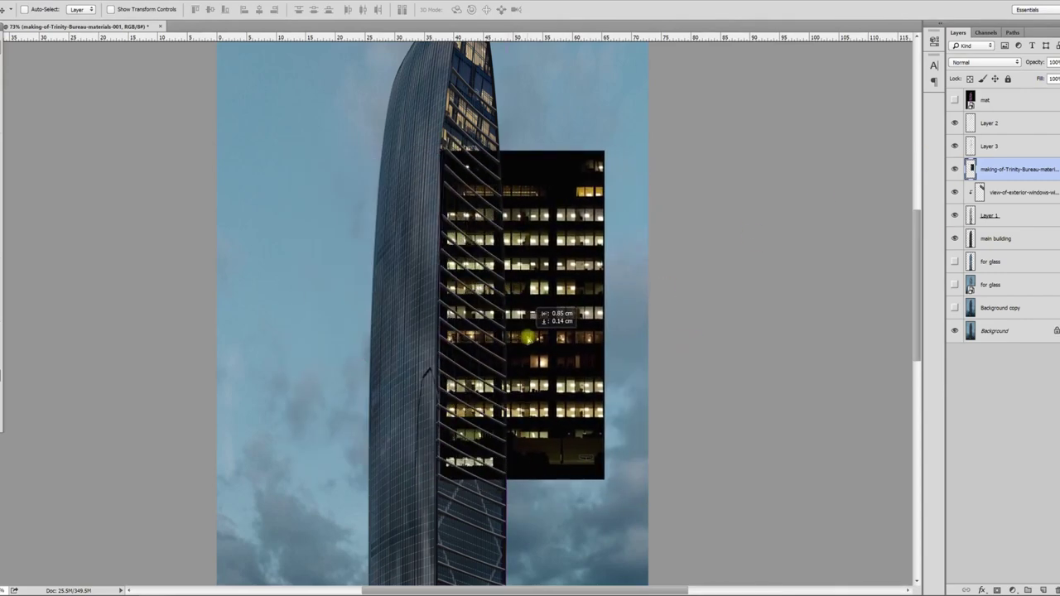
left_click(1019, 176, "alt")
Narrow the window photo to about 68% width and skew it about 37° vertically to follow the glass's slanted floor lines.
key("ctrl+t")
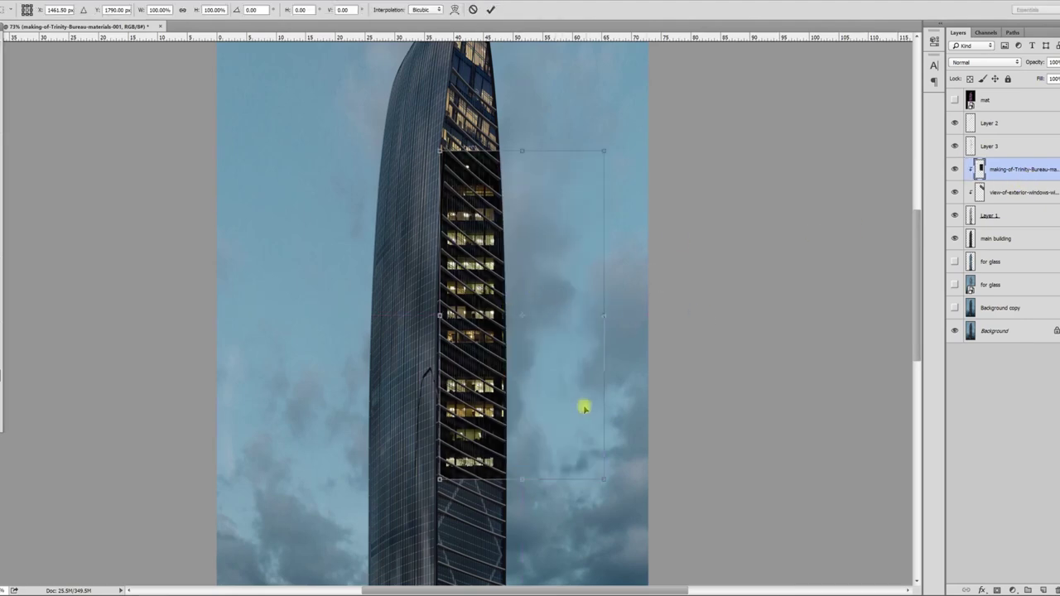
left_click_drag(601, 316, 550, 403)
left_click_drag(549, 569, 540, 519)
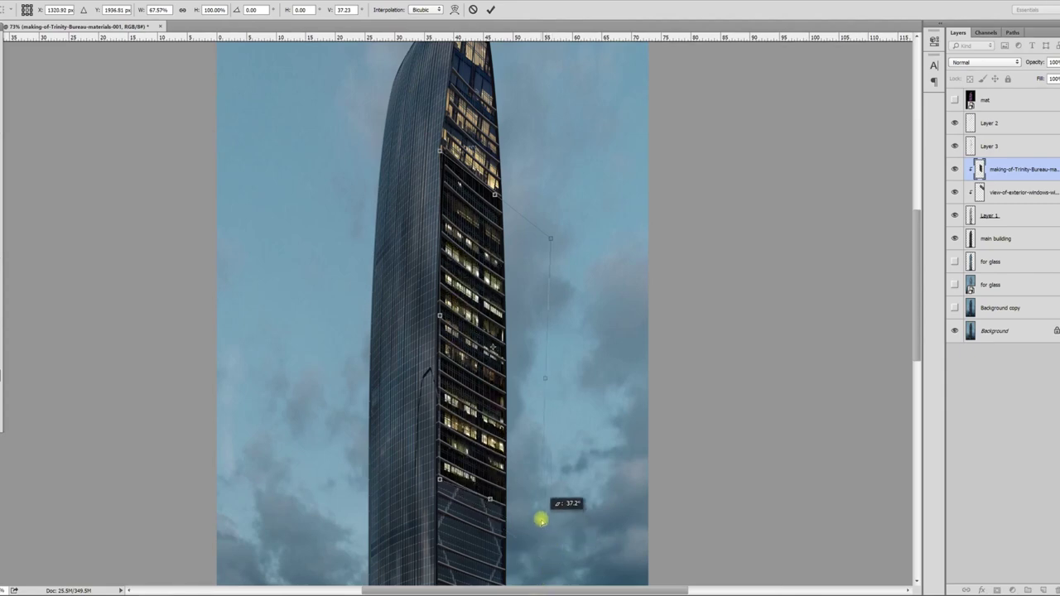
key("Return")
Distort the window photo's upper inner corner slightly outward and stretch its lower edge to match the floor beams.
key("ctrl+t")
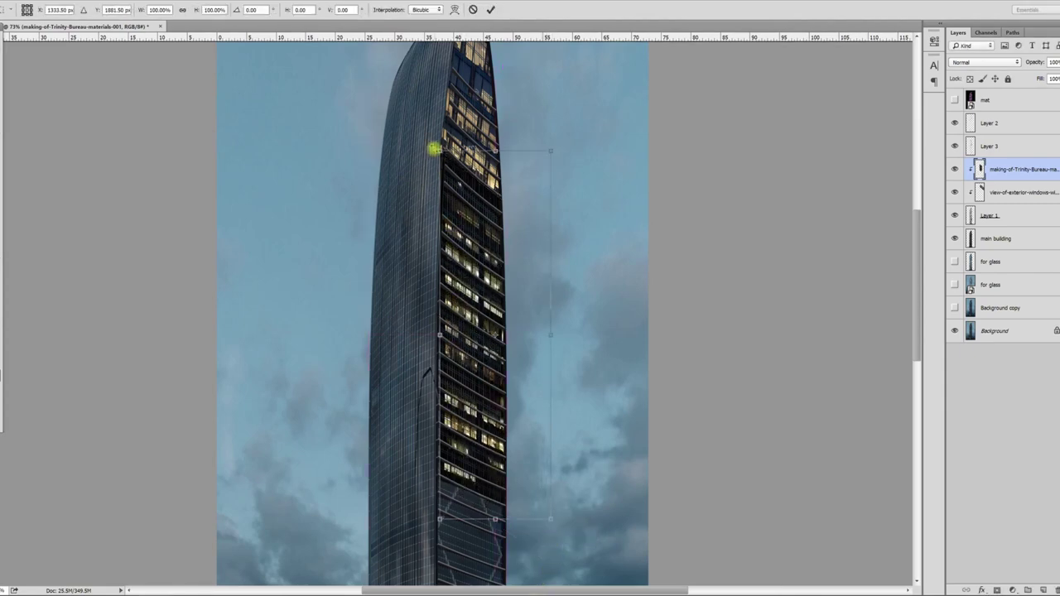
left_click_drag(441, 149, 436, 148)
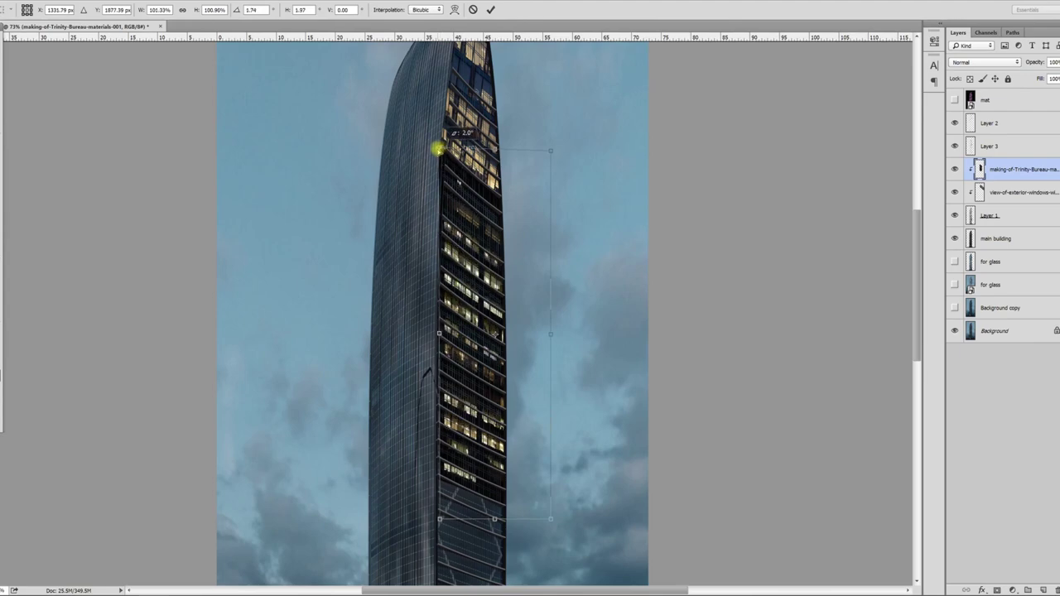
left_click_drag(495, 520, 492, 524)
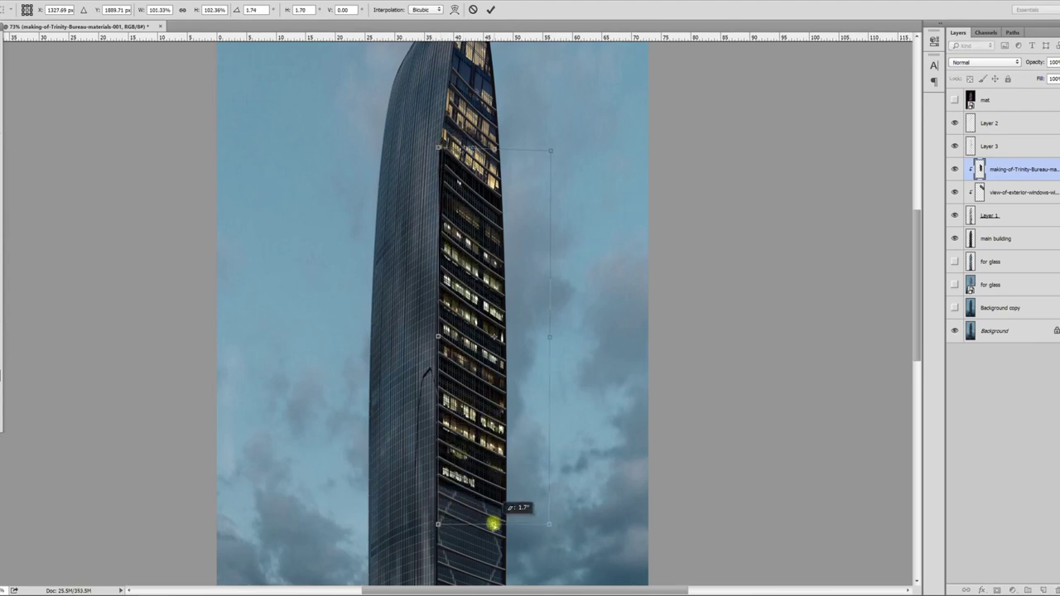
key("Return")
Duplicate the window photo down over the lower glass and place the copy beneath the original photo layer.
scroll(488, 520, "up", 5)
scroll(482, 190, "down", 9)
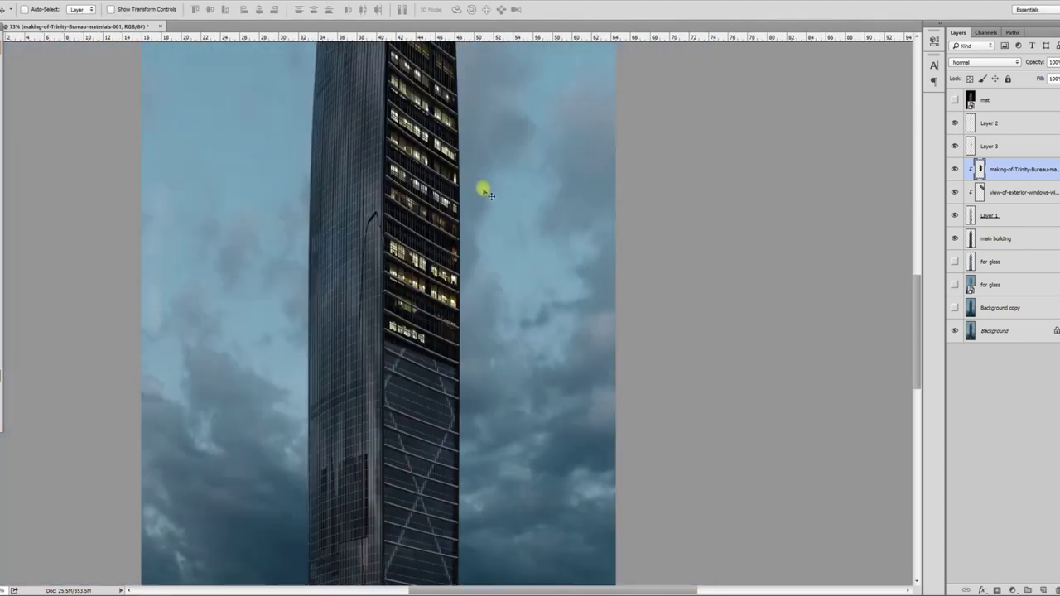
key("ctrl+0")
left_click_drag(469, 283, 468, 448)
left_click_drag(1000, 172, 1003, 205)
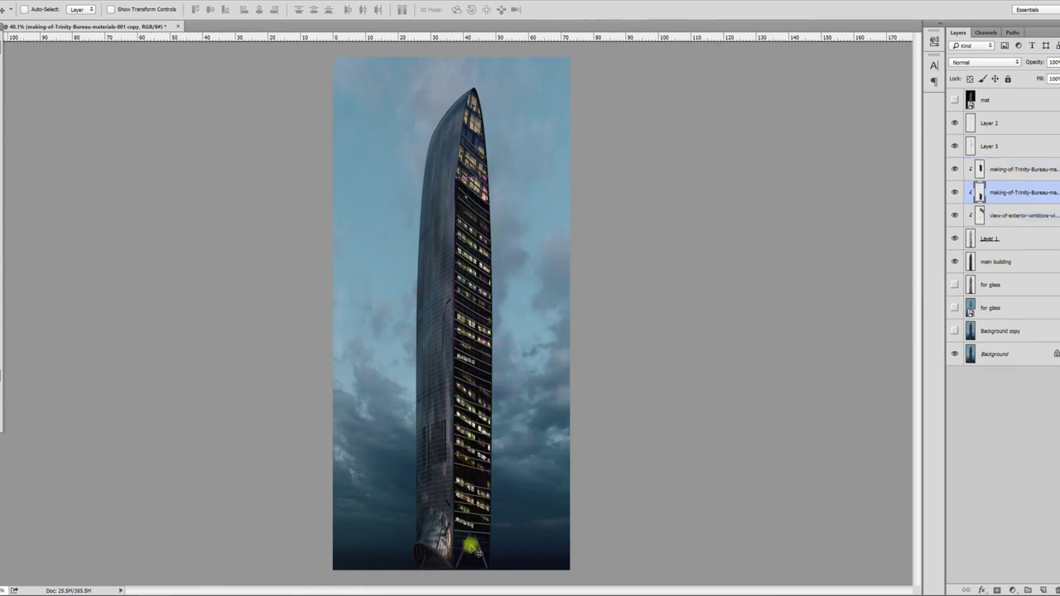
Skew the window photo copy about -23° vertically and nudge it up to align its rows with the lower floor beams.
scroll(469, 546, "up", 5)
key("ctrl+t")
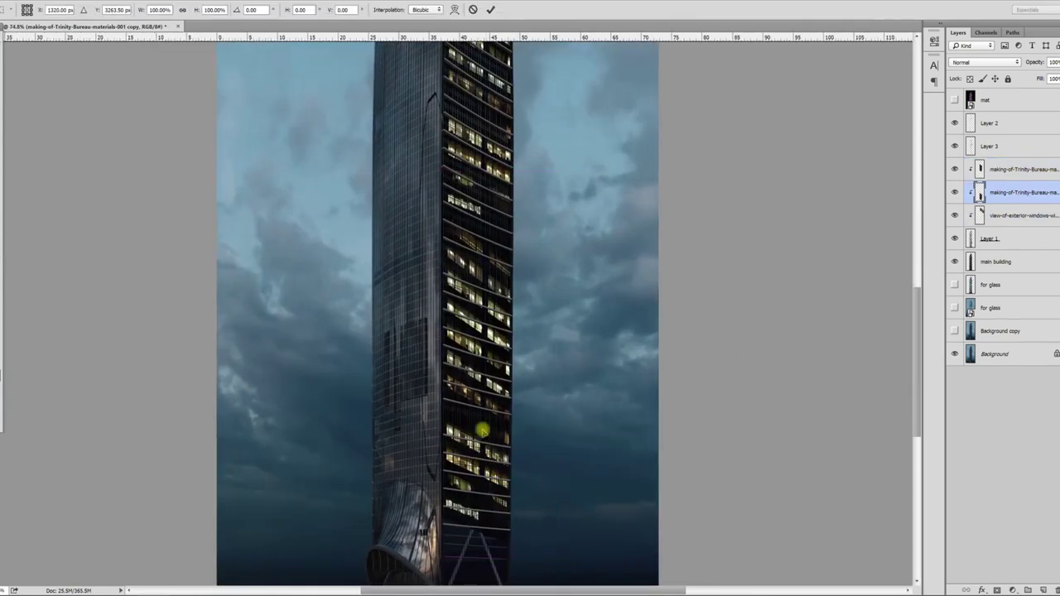
left_click_drag(553, 365, 548, 318)
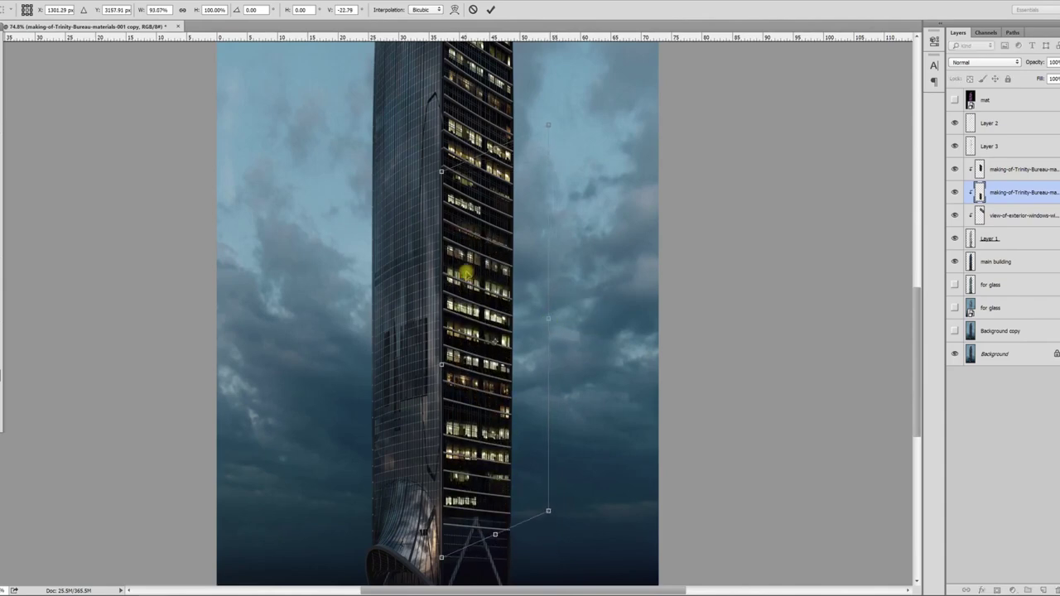
key("Up")
key("Up")
key("Up")
key("Up")
key("Up")
key("Up")
key("Up")
key("Up")
key("Up")
key("Up")
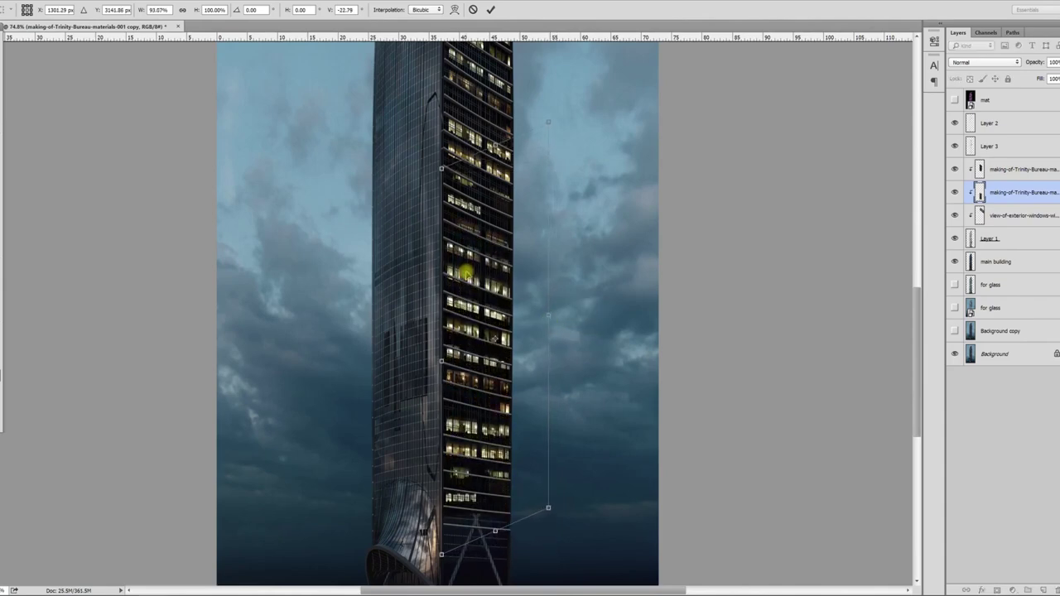
Distort the copy's two lower corners so the bottom window rows follow the flatter beams, and apply the transform.
left_click_drag(549, 508, 547, 515)
left_click_drag(442, 554, 441, 547)
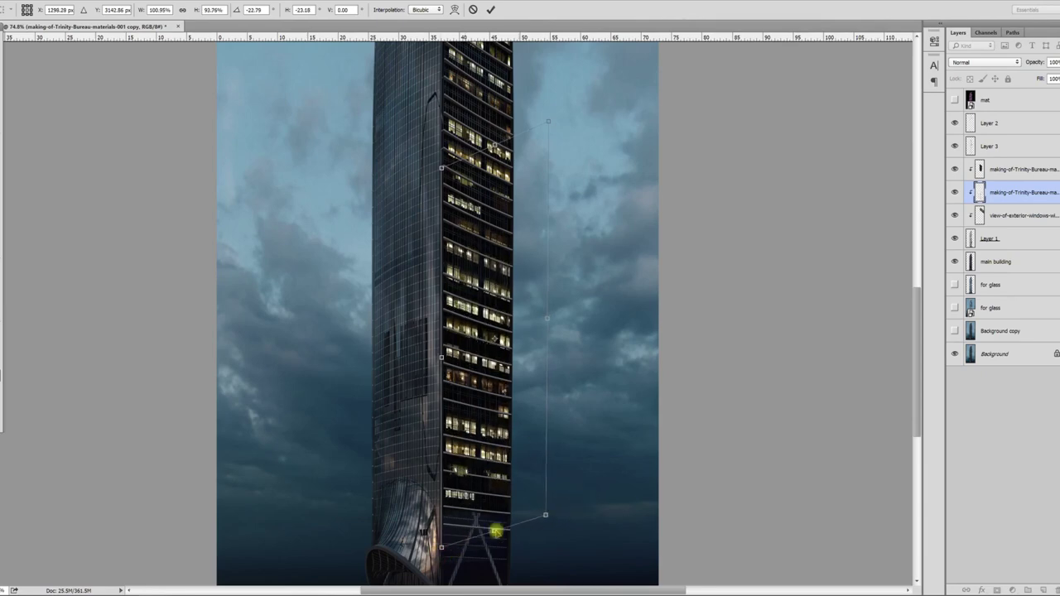
left_click_drag(545, 517, 543, 518)
key("Return")
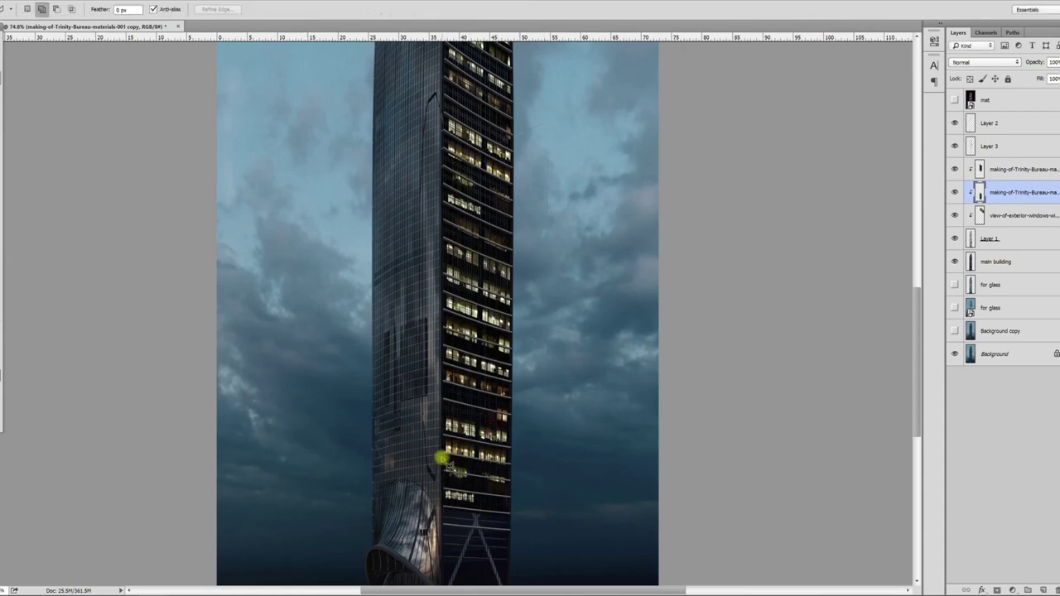
Outline the two lowest lit window rows with the Polygonal Lasso, nudge them up between the beams, and deselect.
left_click(442, 456)
left_click(561, 473)
left_click(559, 526)
left_click(444, 542)
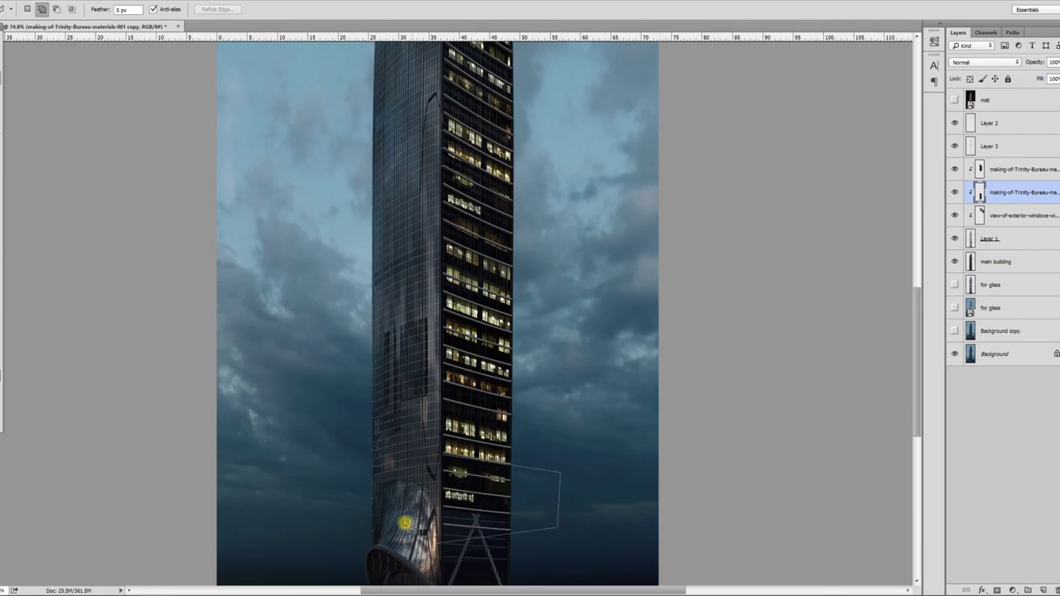
left_click(438, 456)
key("v")
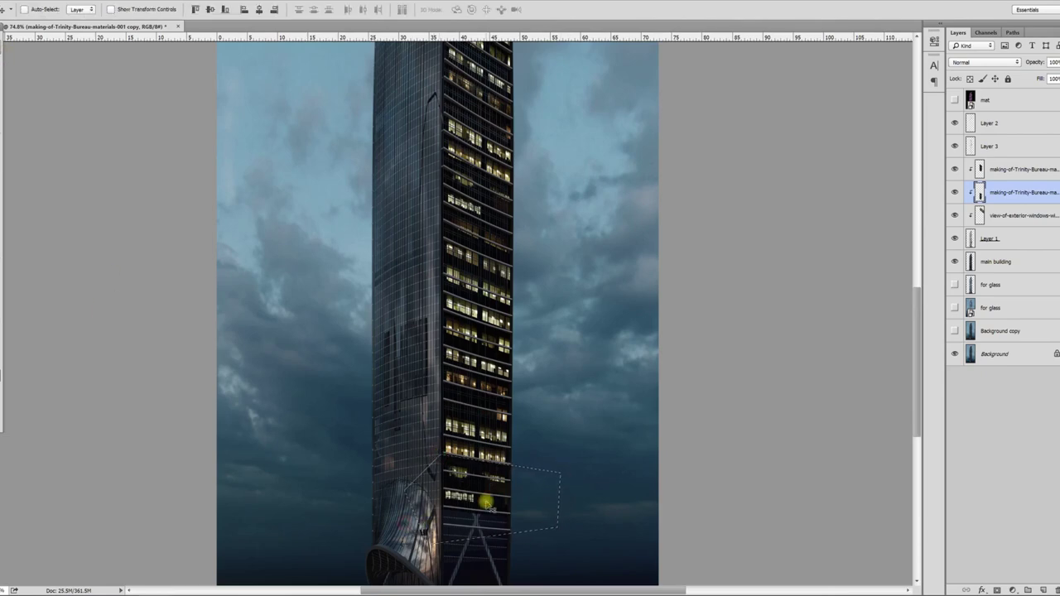
key("Up")
key("Up")
key("Up")
key("Up")
key("Up")
key("Up")
key("Up")
key("Up")
key("Up")
key("Up")
key("Up")
key("Up")
key("Up")
key("Up")
key("Up")
key("Up")
key("Up")
key("Up")
key("Up")
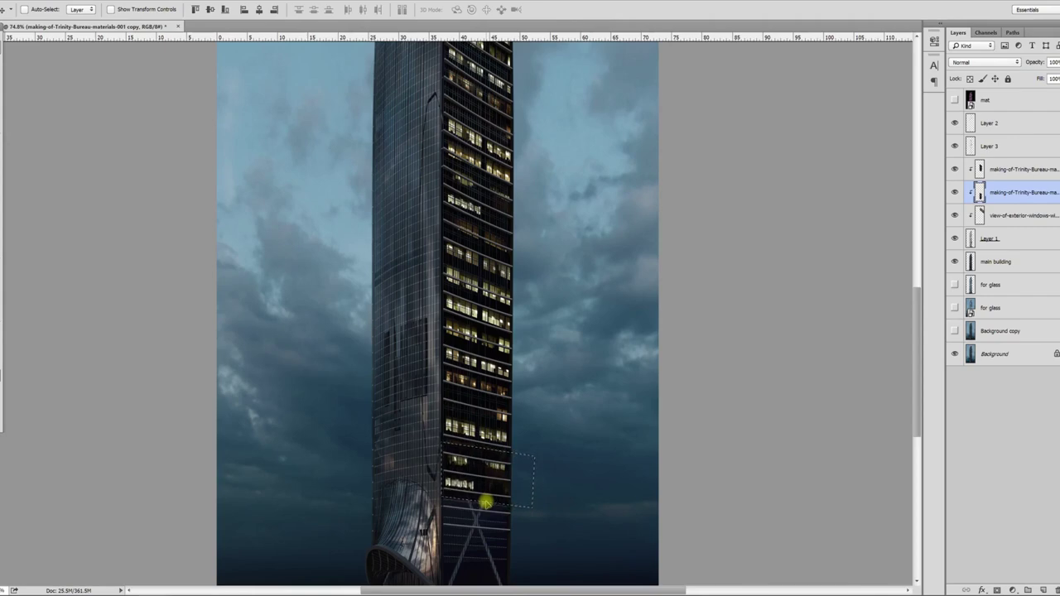
key("ctrl+d")
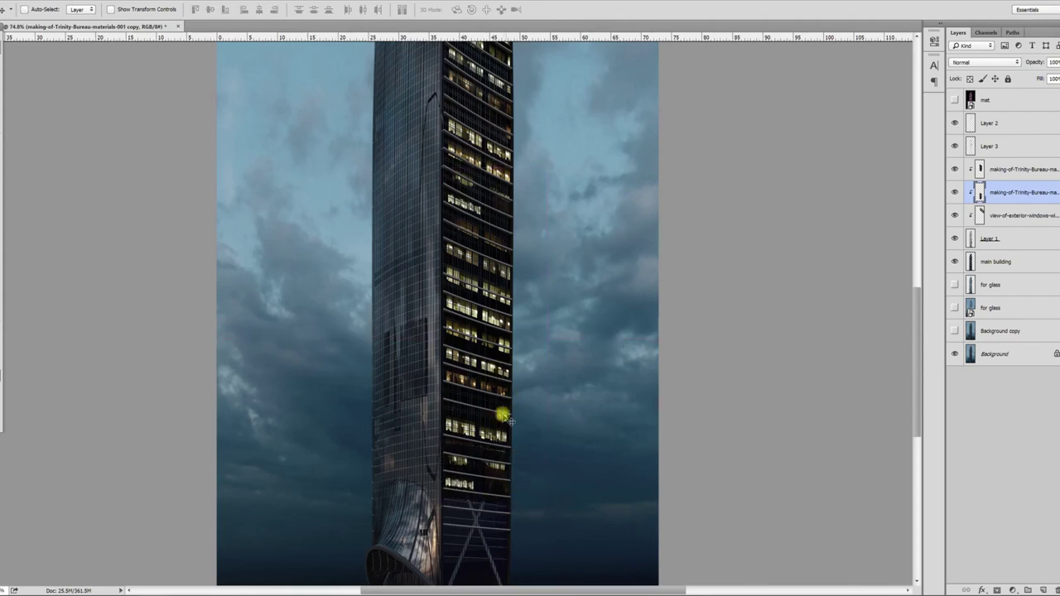
Select the isolated orange window at the lower glass's outer edge, cover it using the Clone Stamp, and deselect.
key("m")
left_click_drag(487, 406, 514, 426)
key("v")
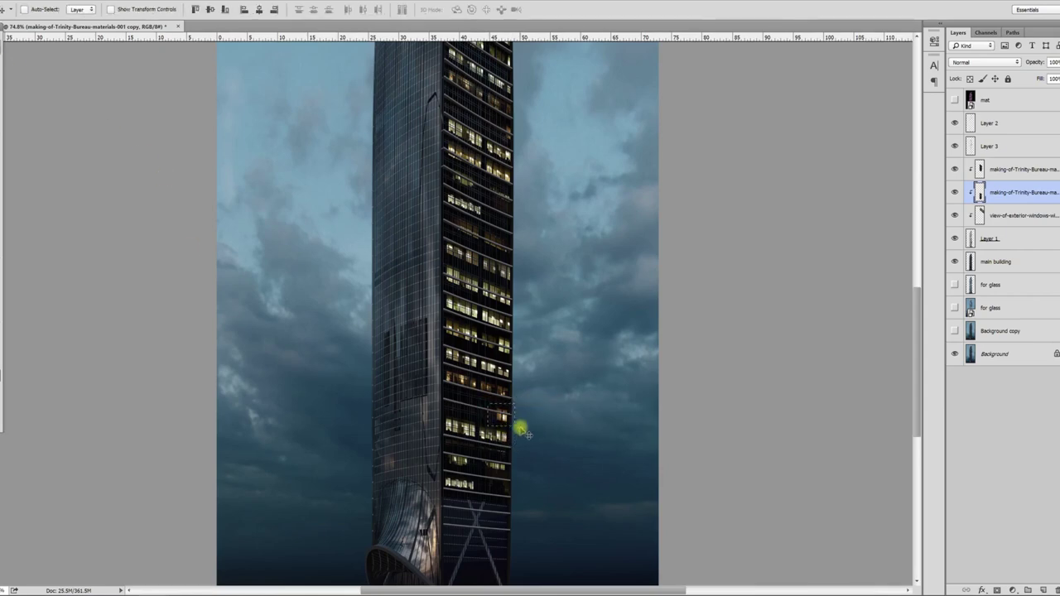
key("s")
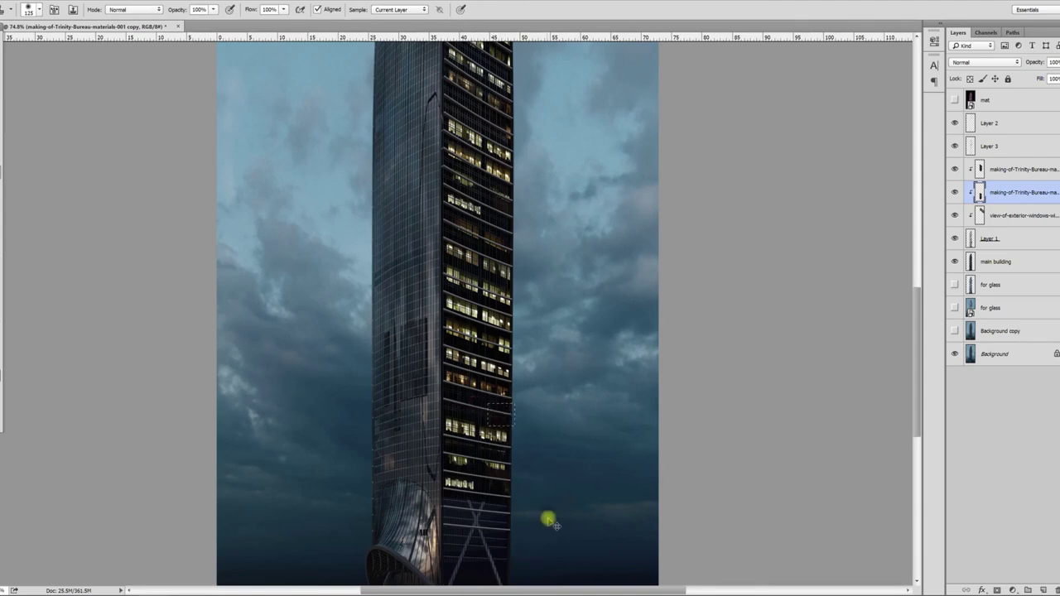
left_click_drag(497, 501, 503, 302)
key("v")
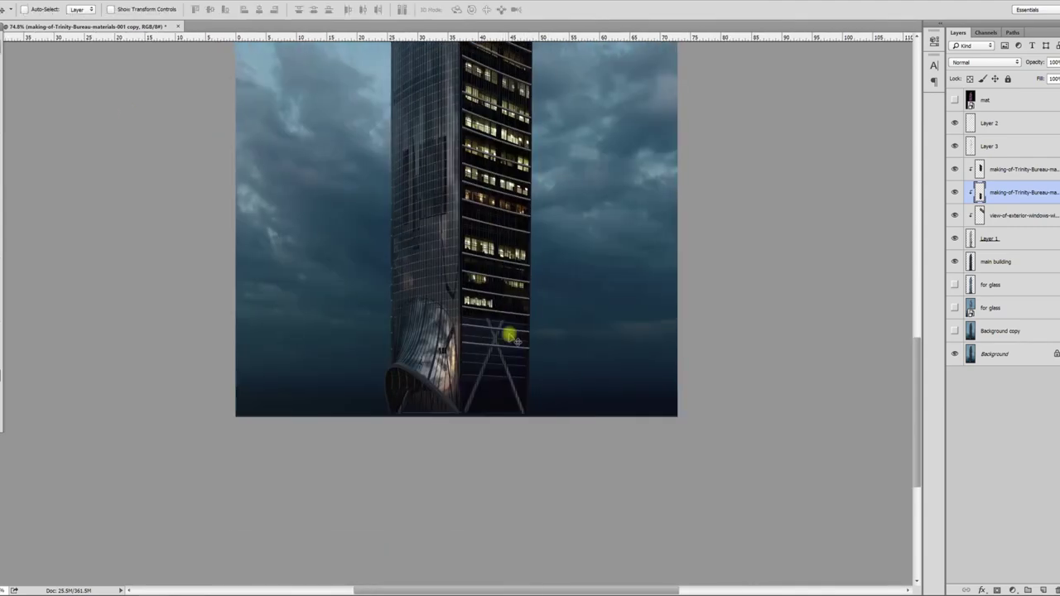
left_click(1, 65)
left_click(1, 80)
key("ctrl+d")
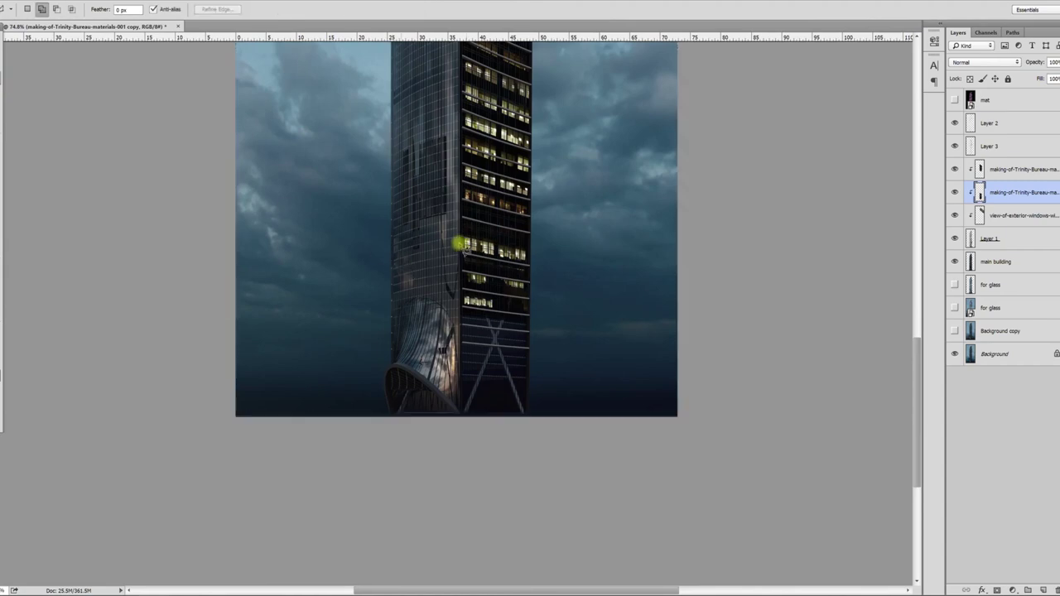
Outline a slanted window row in the upper part of the copied photo with the Polygonal Lasso for repositioning between the beams.
left_click_drag(501, 174, 503, 378)
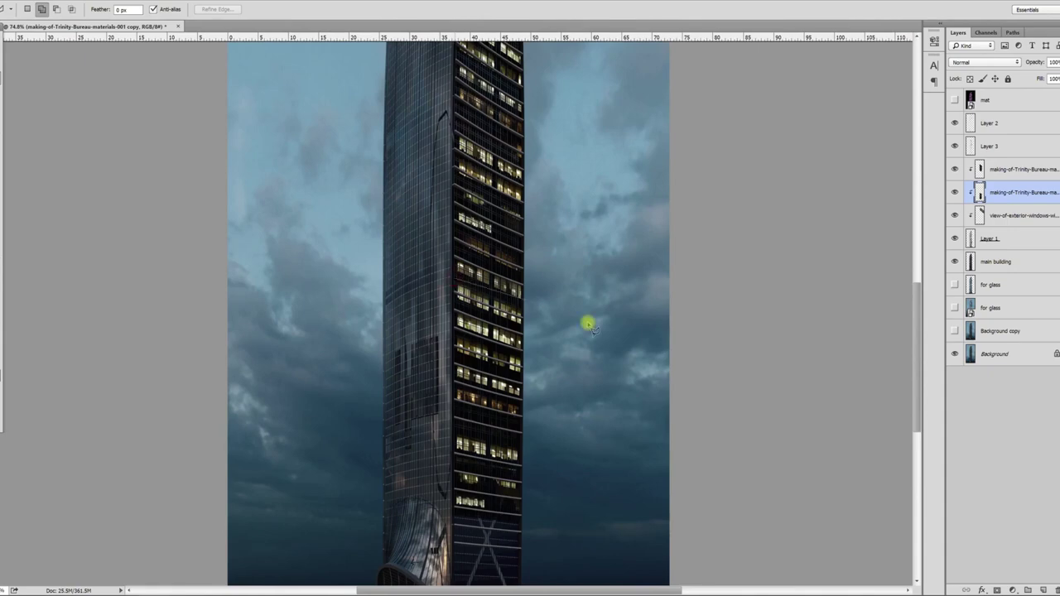
left_click(521, 330)
left_click(411, 288)
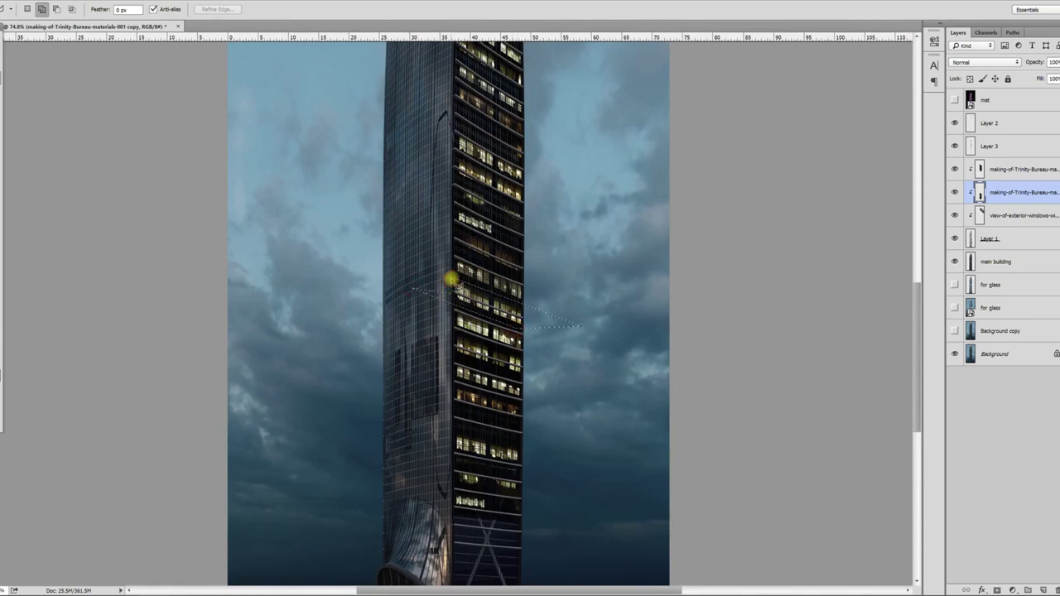
key("v")
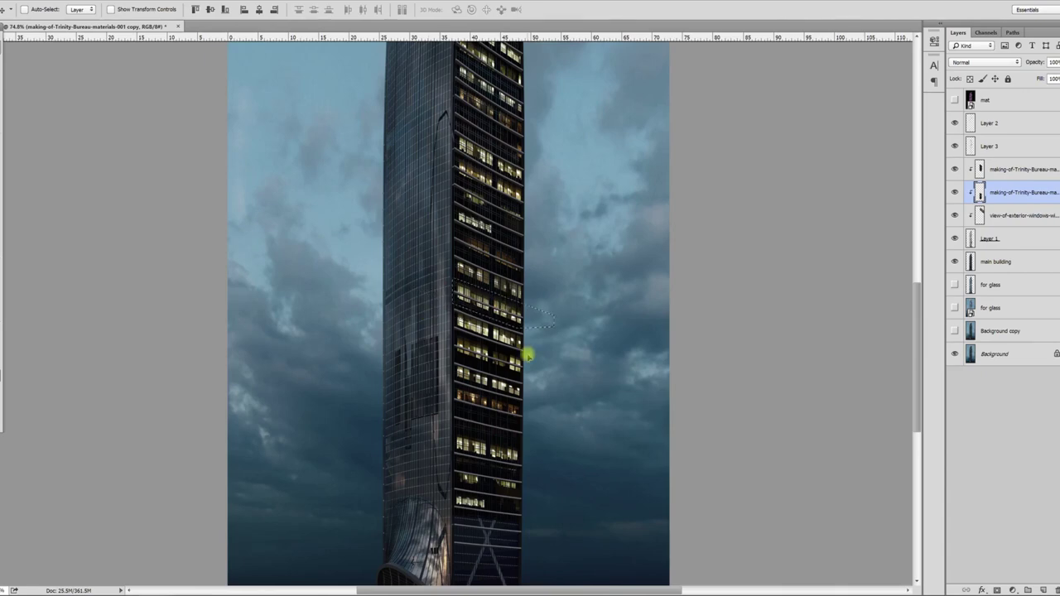
Nudge the selected strip of lit windows up the right facade and deselect it.
key("shift+Up")
key("shift+Up")
key("shift+Up")
key("ctrl+d")
Lasso the next window row on the right facade and try moving it upward, then undo the move and deselect.
key("l")
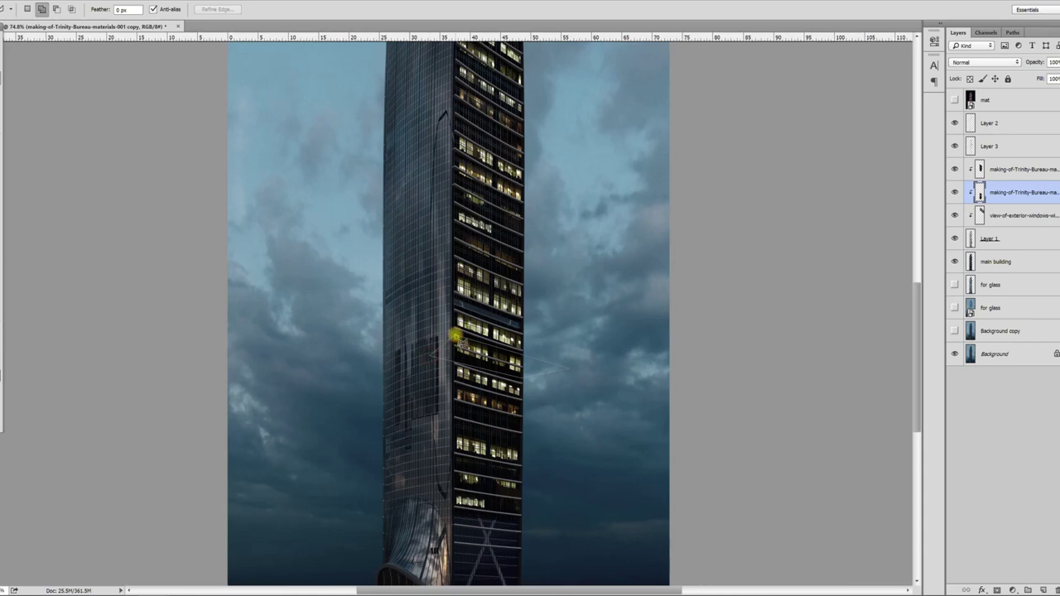
key("v")
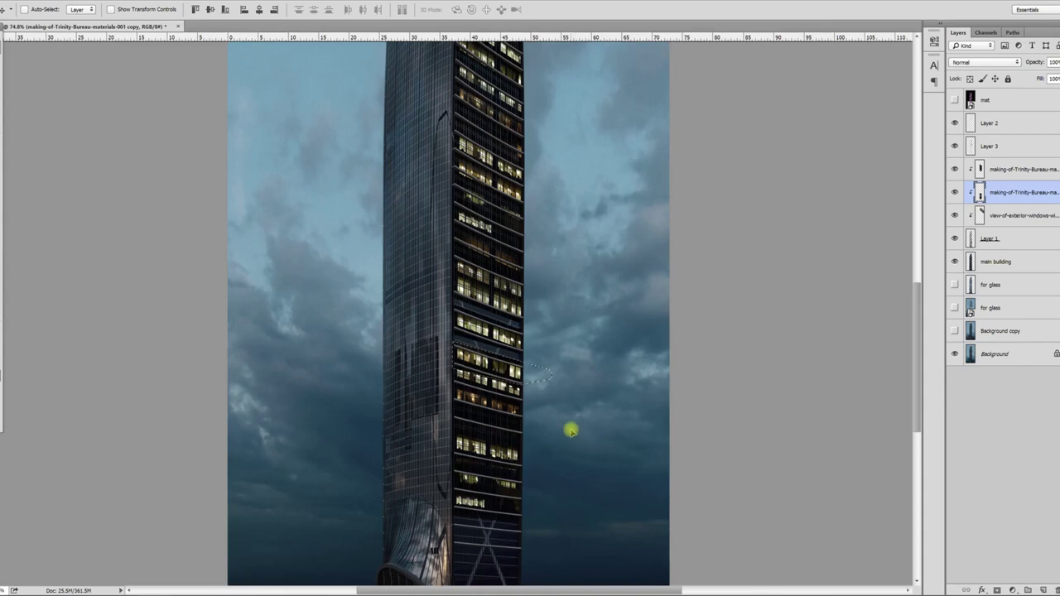
mouse_move(480, 361)
left_mouse_down()
mouse_move(478, 312)
mouse_move(481, 362)
left_mouse_up()
left_click_drag(469, 323, 470, 328)
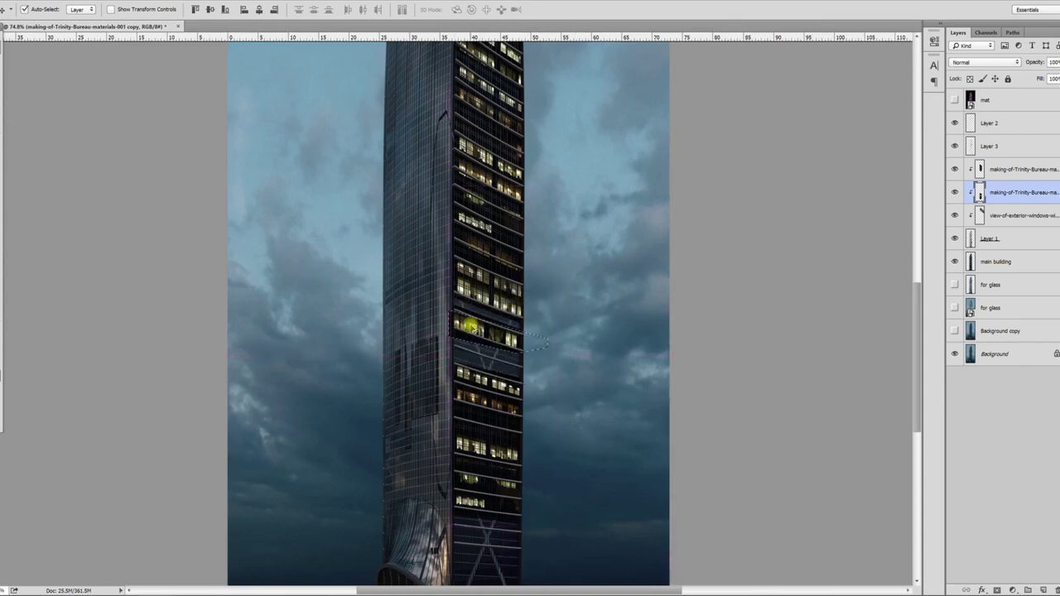
key("ctrl+z")
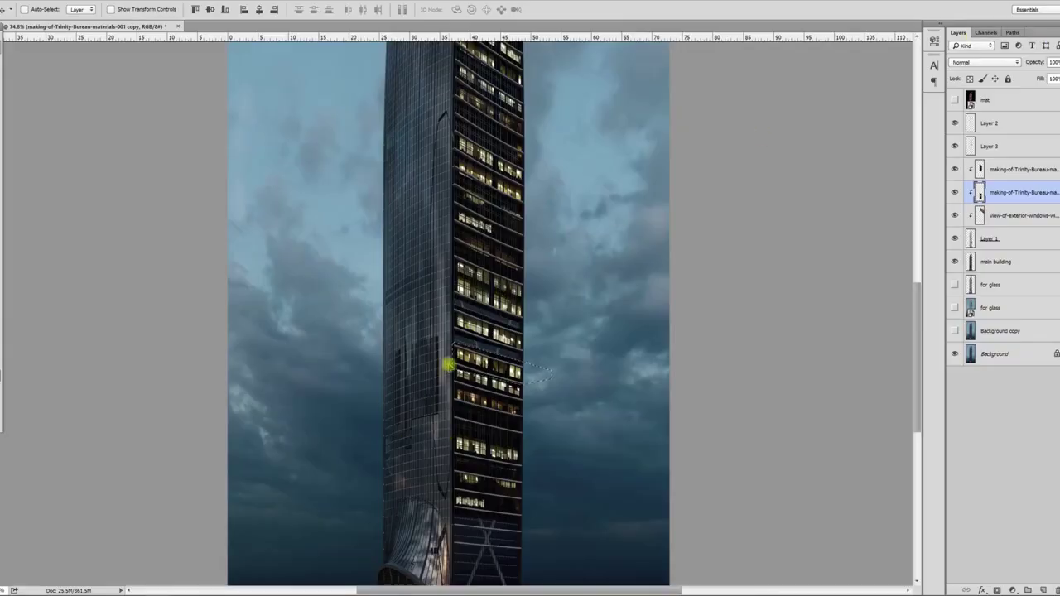
scroll(452, 371, "up", 8)
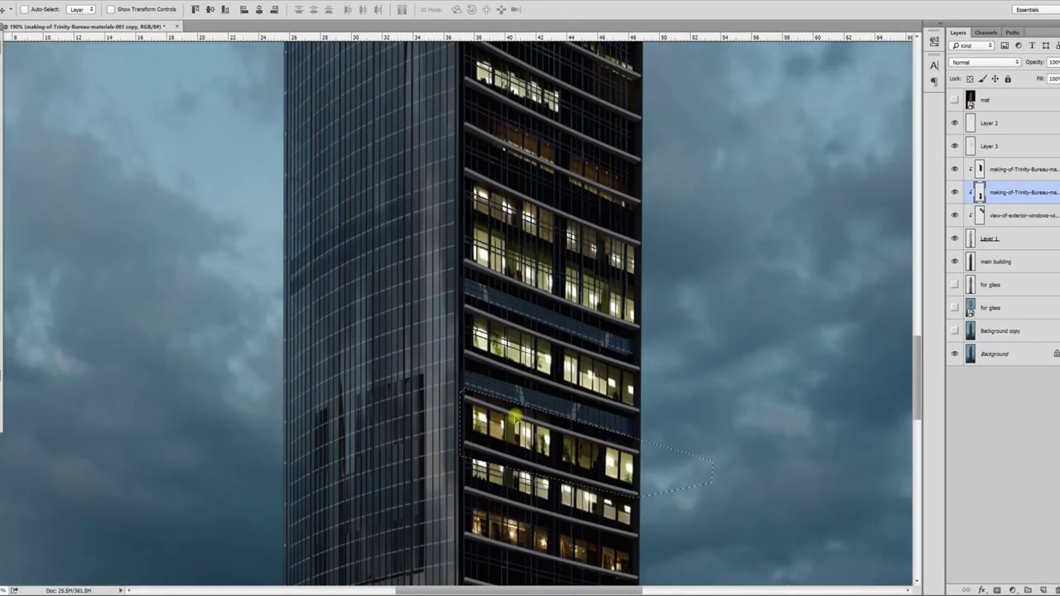
key("ctrl+d")
Lasso the amber window row with its dark frame and duplicate it over the blank band above and onto a floor farther down.
left_click_drag(457, 354, 381, 356)
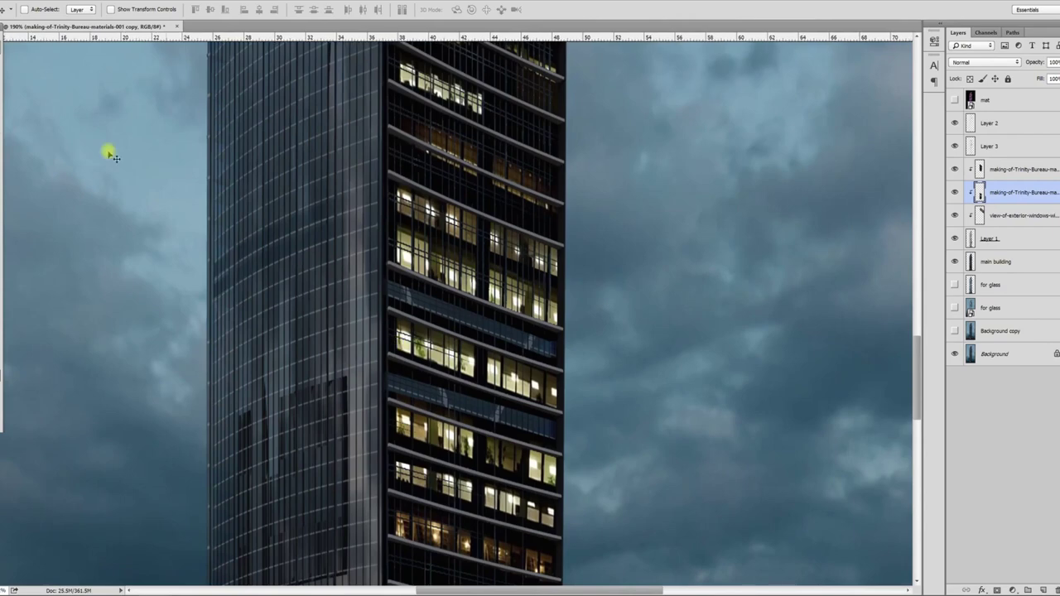
key("l")
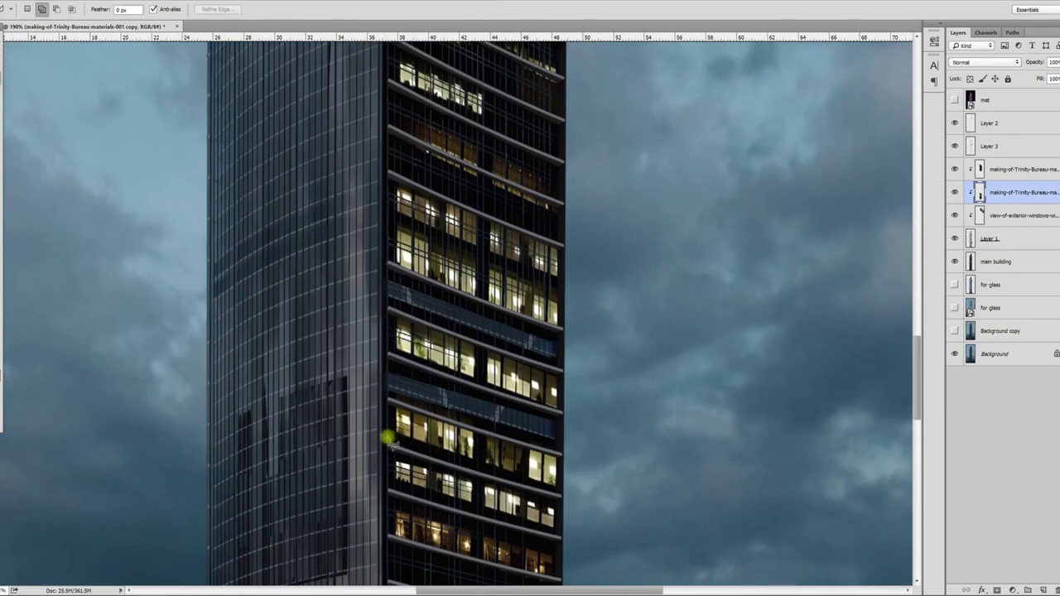
left_click(387, 499)
left_click(584, 548)
left_click(559, 578)
left_click(385, 538)
left_click(390, 501)
key("v")
mouse_move(447, 551)
left_mouse_down()
mouse_move(447, 404)
mouse_move(447, 414)
left_mouse_up()
mouse_move(476, 459)
left_mouse_down()
mouse_move(448, 195)
mouse_move(454, 151)
mouse_move(452, 356)
left_mouse_up()
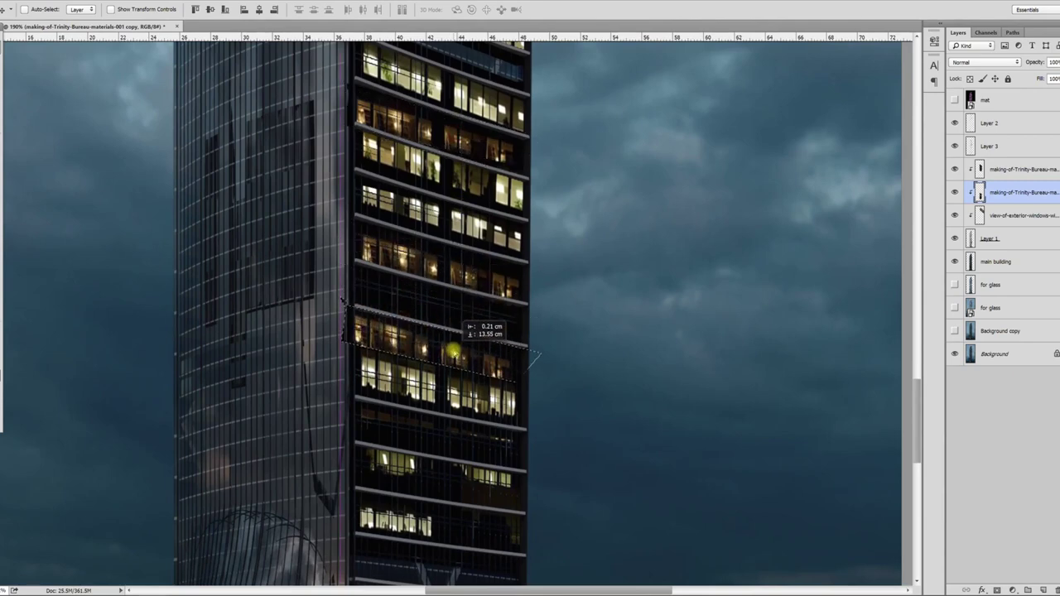
Duplicate the amber window row onto the blank floor above the base's cross brace and skew and stretch it to match the floor's slope.
scroll(439, 198, "down", 5)
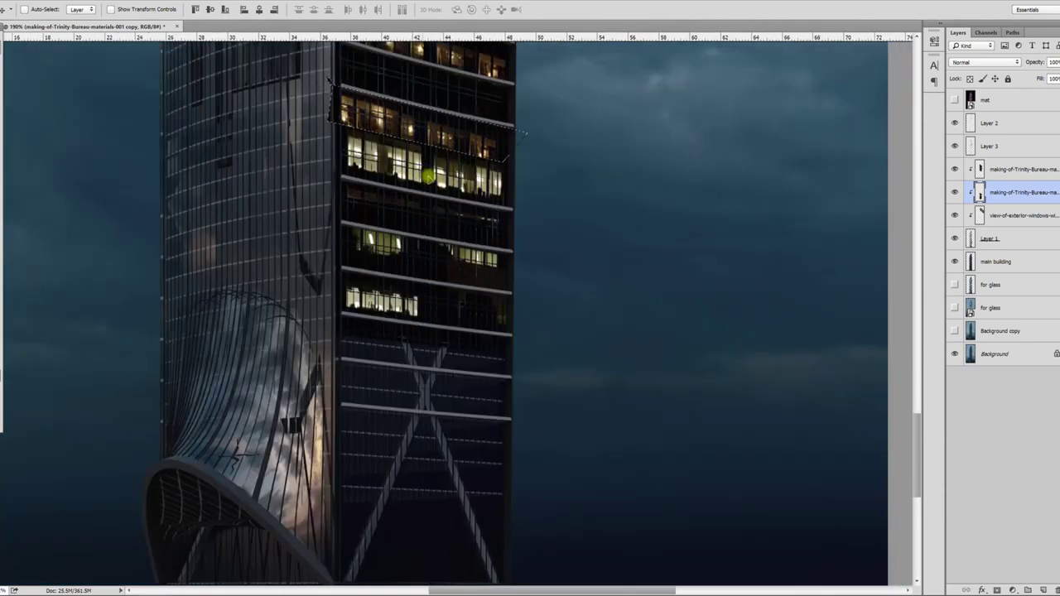
left_click_drag(444, 380, 438, 362)
key("ctrl+t")
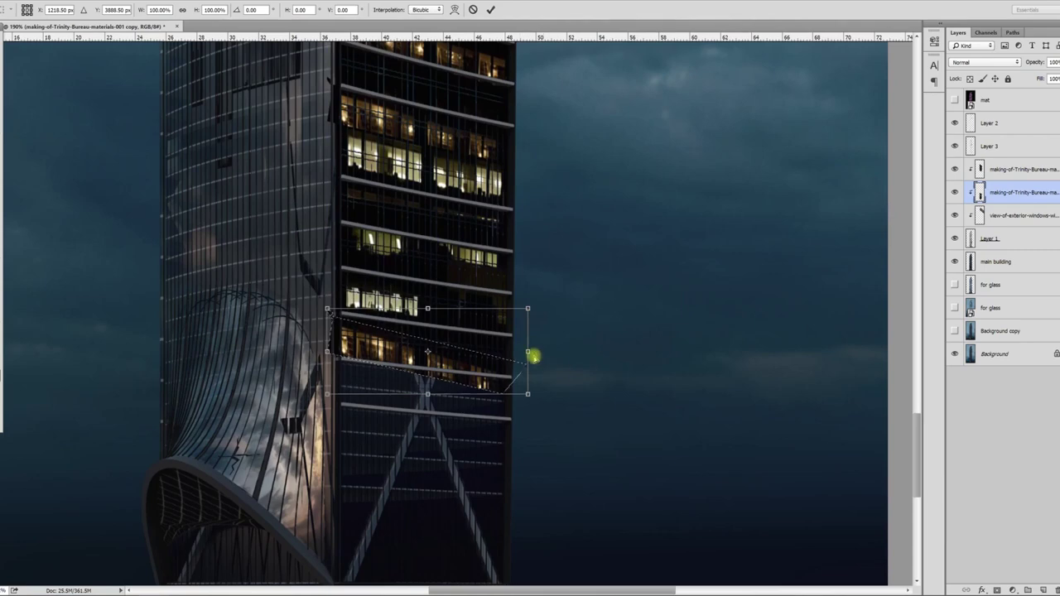
mouse_move(528, 313)
left_mouse_down()
mouse_move(530, 262)
mouse_move(529, 361)
mouse_move(532, 329)
left_mouse_up()
left_click_drag(541, 382, 537, 273)
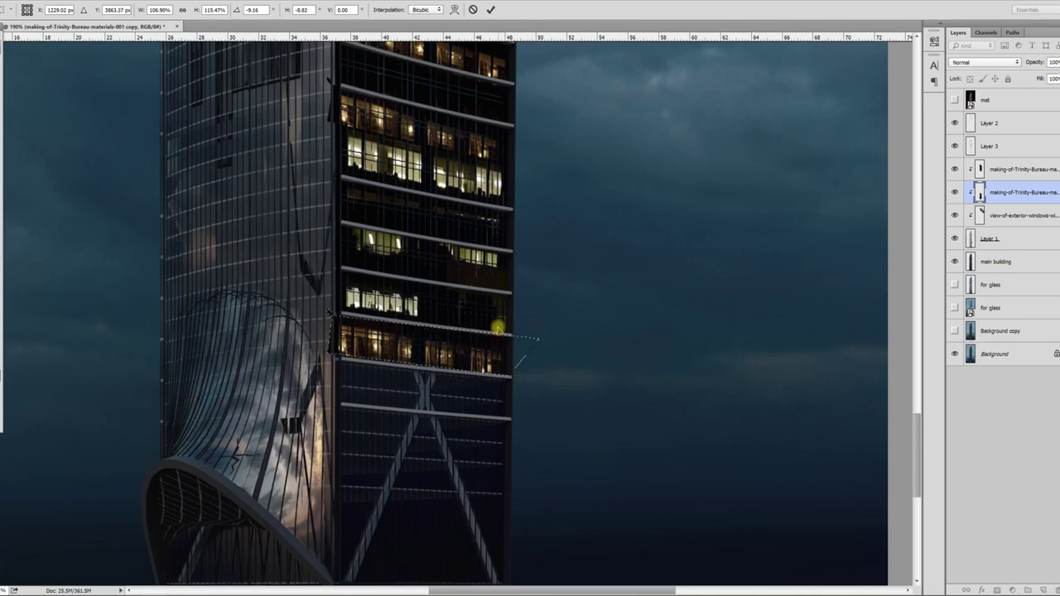
key("Return")
Duplicate the fitted amber row one floor lower, about 2.82 cm down, and deselect it.
left_click_drag(428, 351, 434, 393)
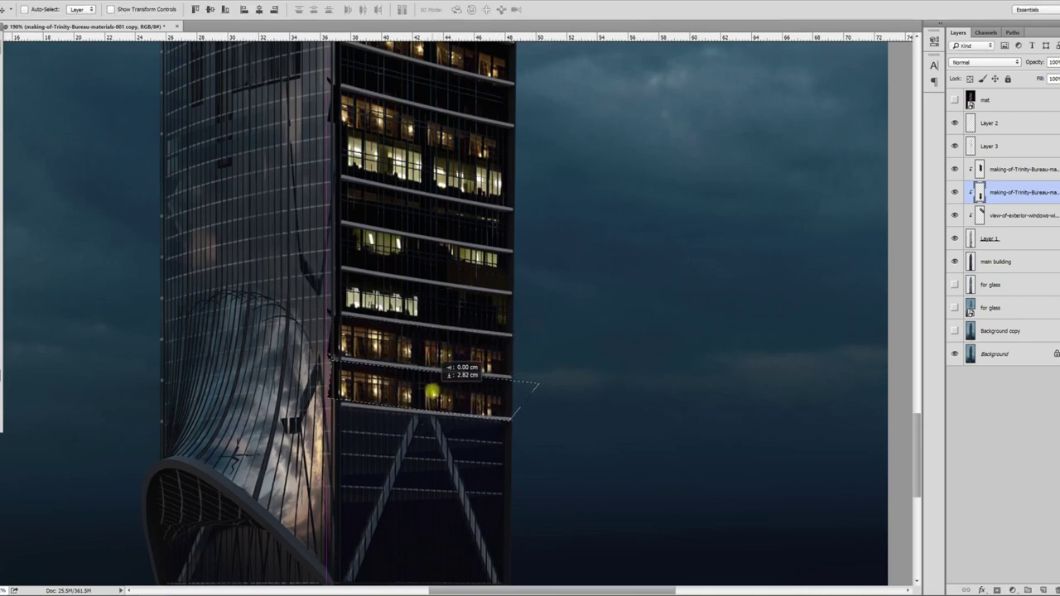
key("ctrl+d")
Free-transform the view-of-exterior-windows layer, stretching and skewing it so its lit windows follow the floors at the tower's tip.
left_click_drag(392, 150, 466, 308)
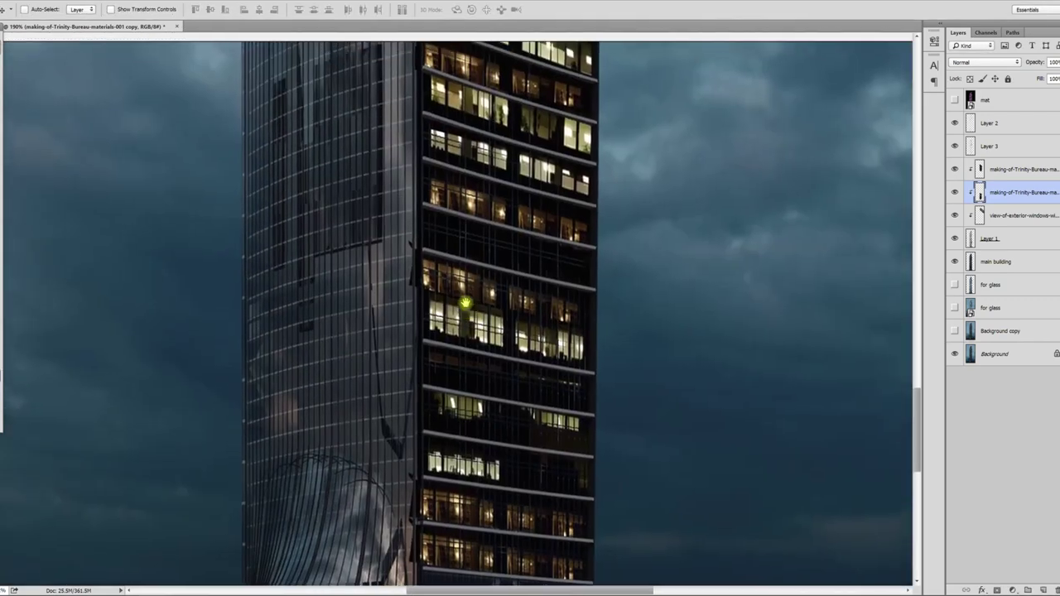
scroll(495, 293, "down", 2)
scroll(494, 292, "down", 6)
scroll(497, 414, "up", 3)
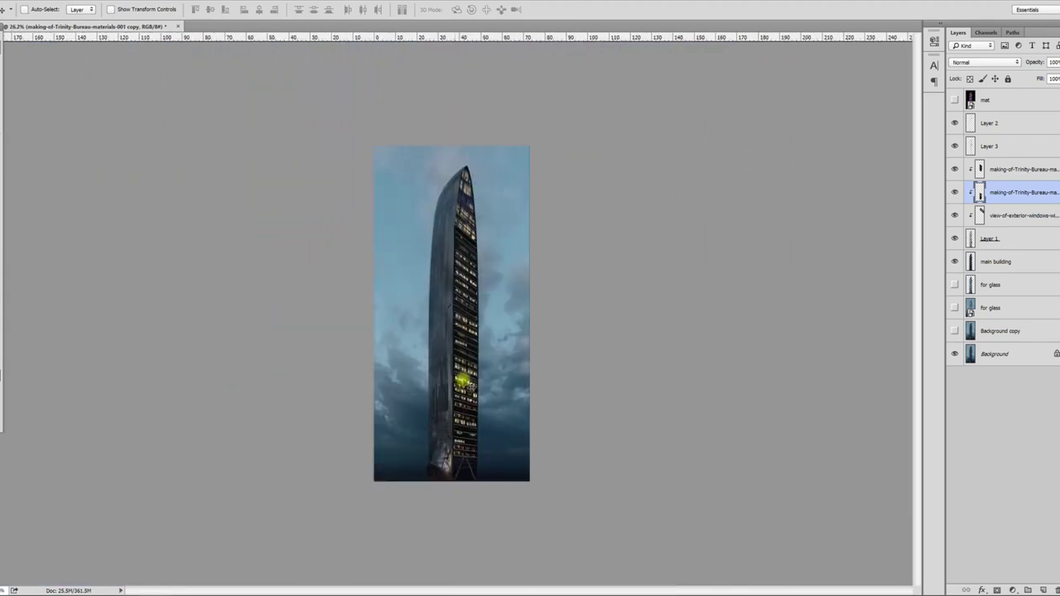
scroll(480, 218, "up", 1)
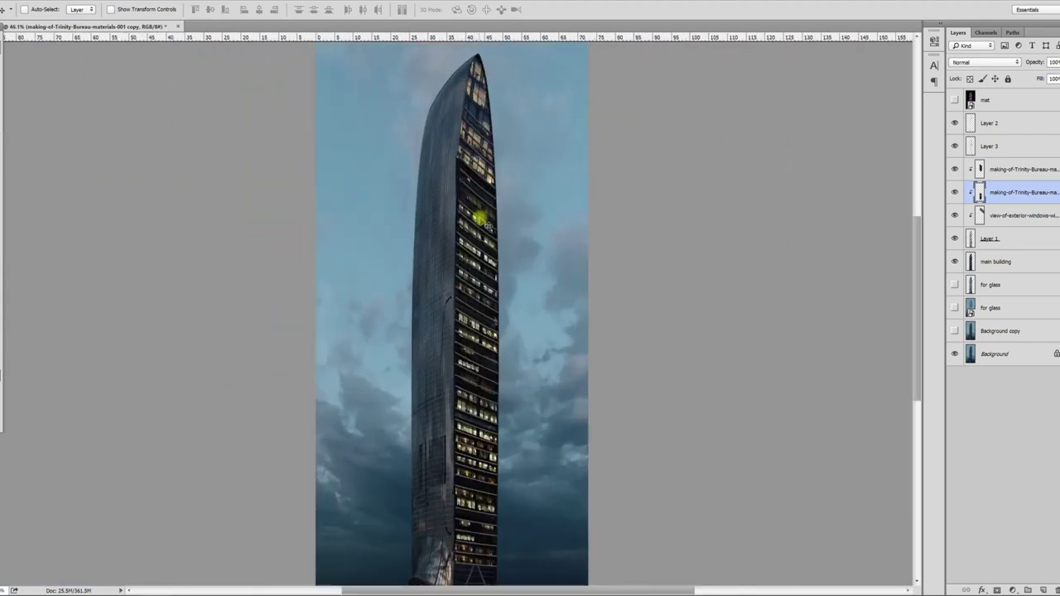
left_click(1018, 220)
scroll(489, 406, "up", 4)
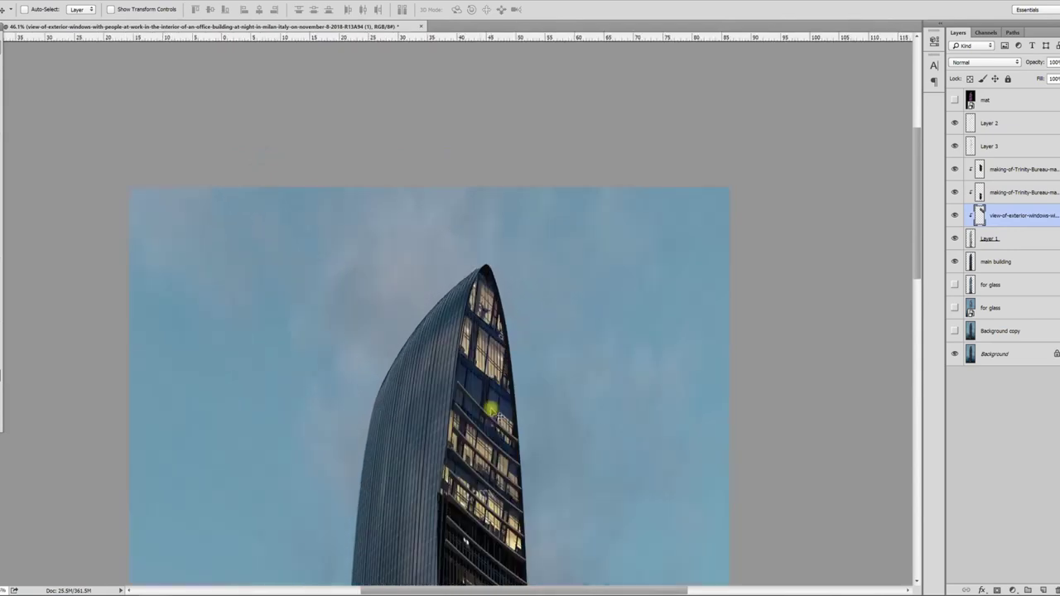
scroll(491, 408, "up", 10)
key("ctrl+t")
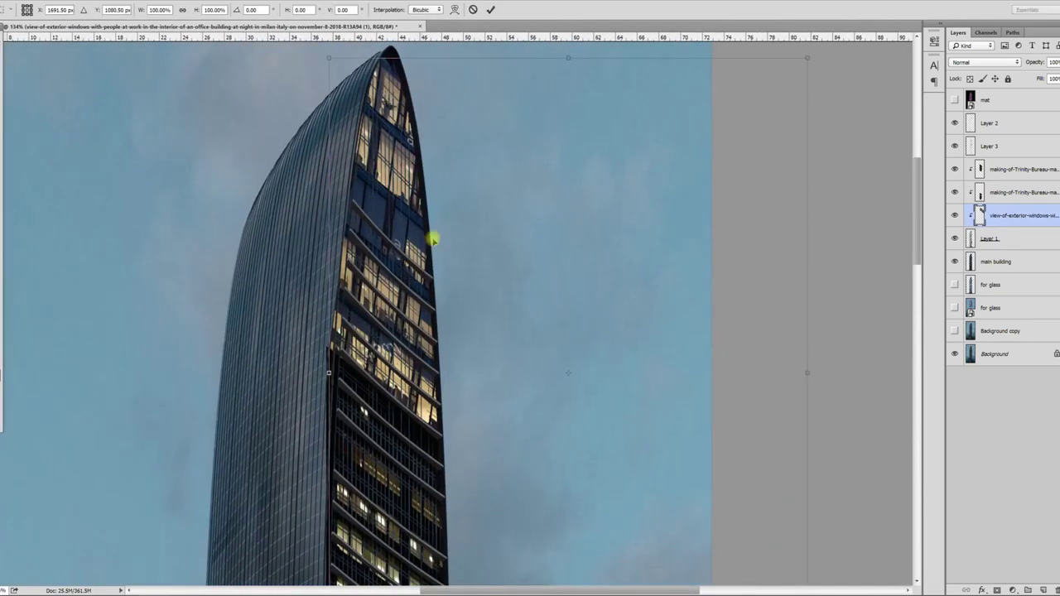
scroll(422, 234, "down", 1)
mouse_move(380, 108)
left_mouse_down()
mouse_move(348, 93)
mouse_move(367, 97)
left_mouse_up()
left_click_drag(816, 104, 770, 15)
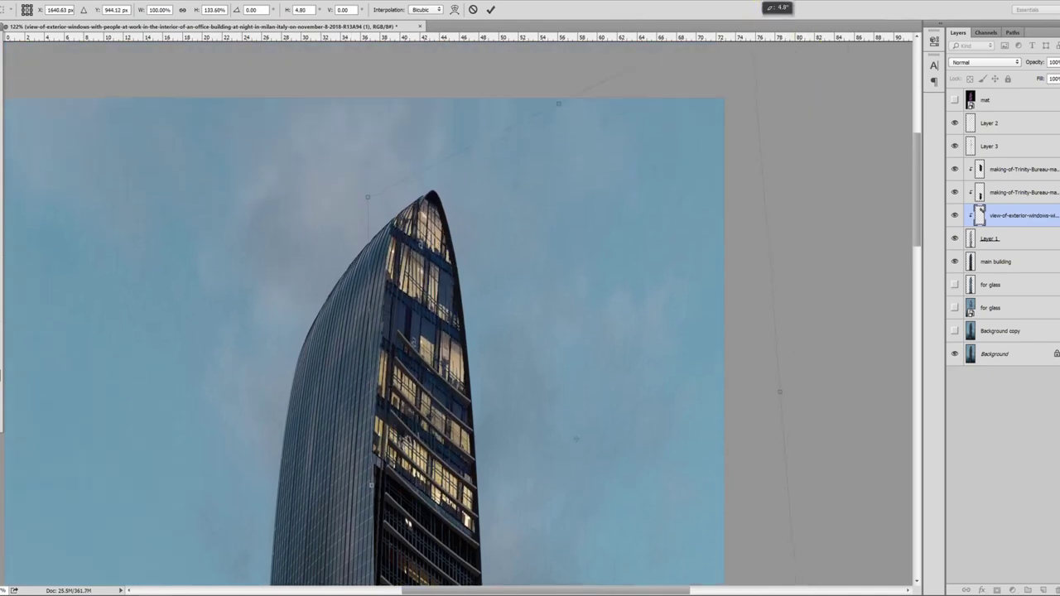
scroll(514, 232, "down", 3)
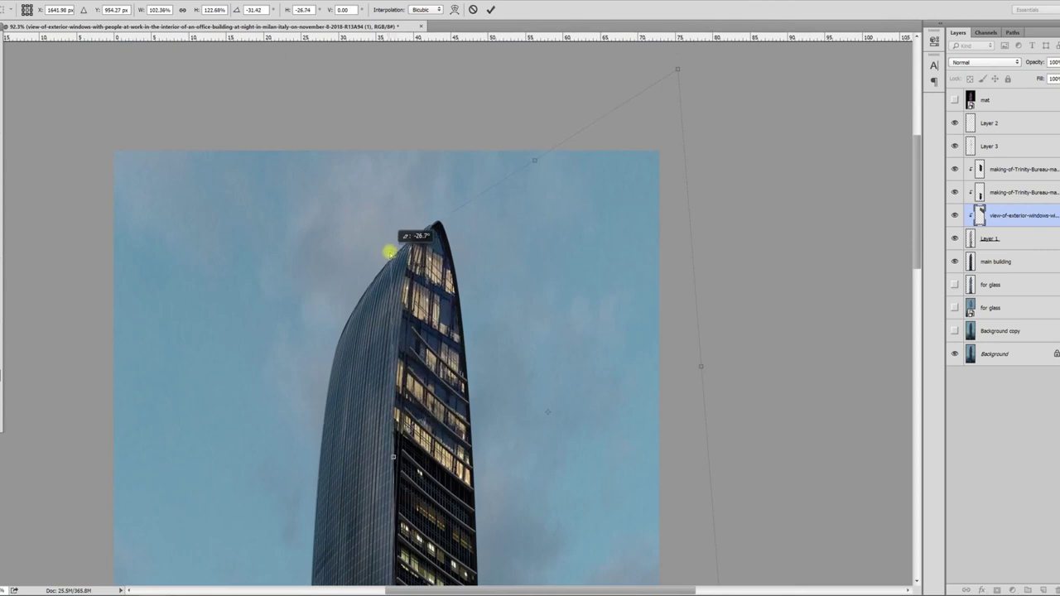
left_click_drag(533, 164, 532, 115)
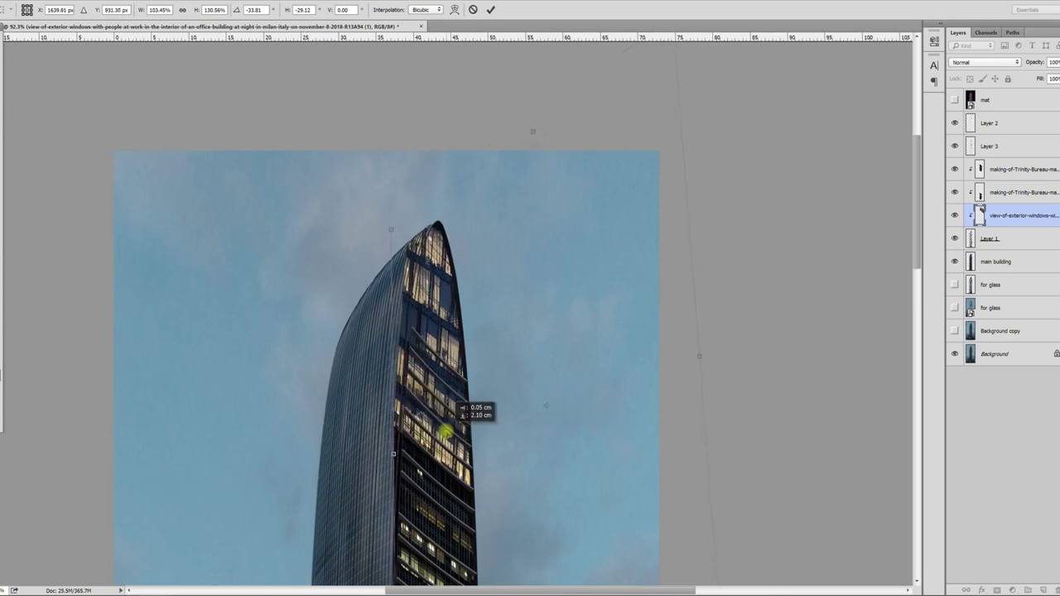
key("Return")
Delete the view-of-exterior-windows layer from the upper part of the tower.
scroll(560, 173, "down", 10)
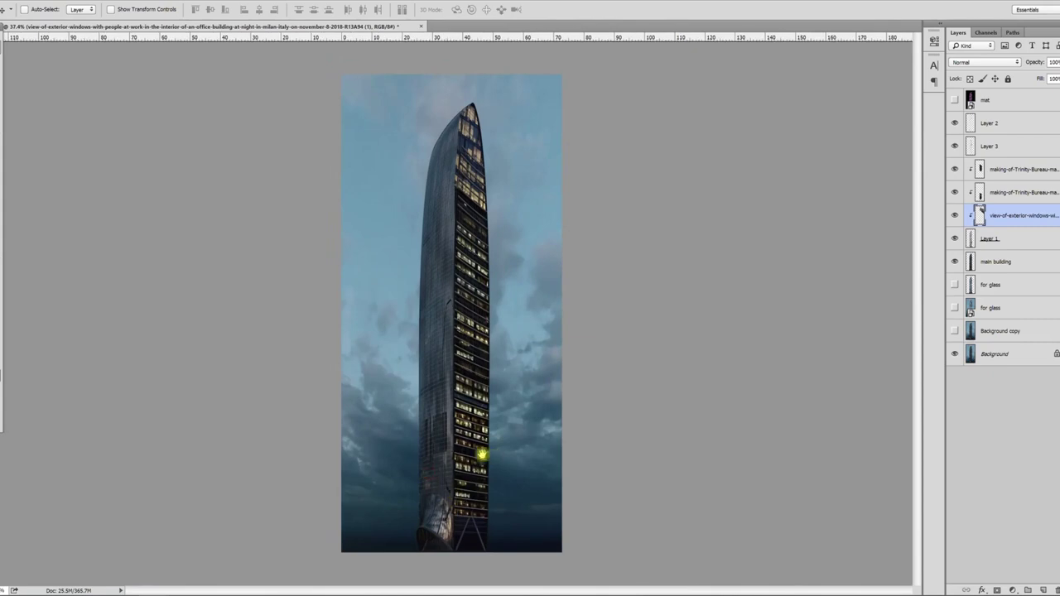
scroll(449, 508, "up", 2)
mouse_move(479, 401)
left_mouse_down()
mouse_move(395, 419)
mouse_move(454, 402)
mouse_move(464, 372)
mouse_move(480, 375)
mouse_move(483, 414)
left_mouse_up()
left_click_drag(483, 417, 492, 476)
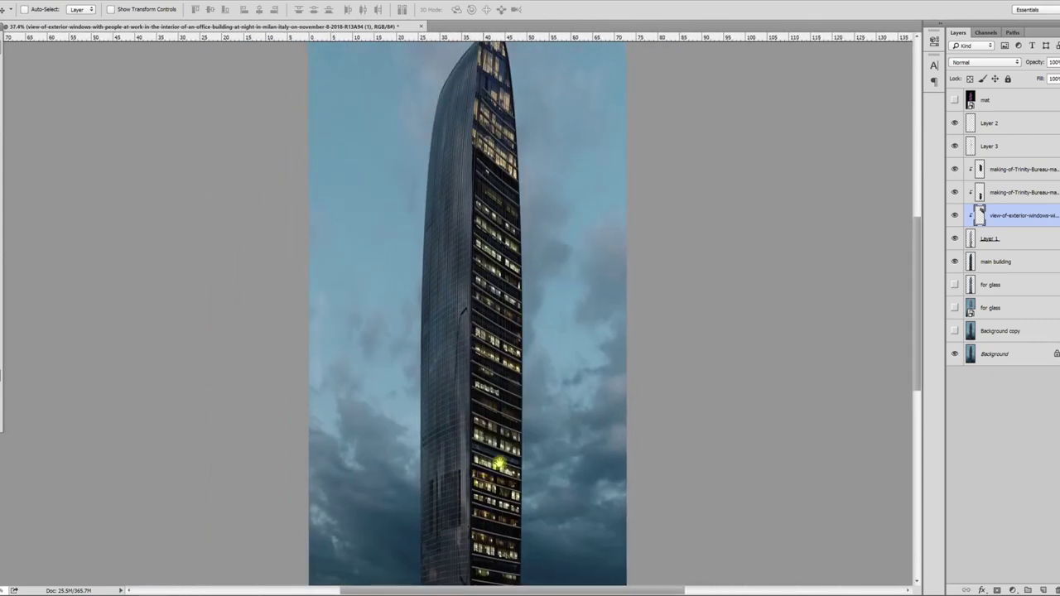
scroll(492, 156, "up", 2)
left_click_drag(498, 302, 480, 452)
scroll(483, 293, "up", 5)
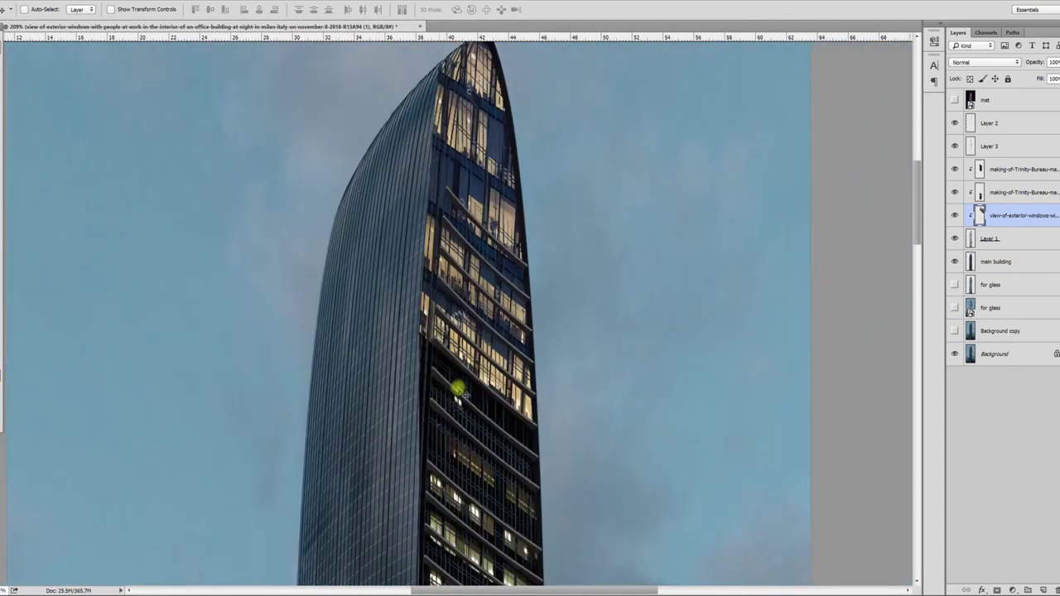
scroll(457, 382, "down", 3)
left_click_drag(461, 285, 564, 289)
key("Delete")
Select the upper making-of-Trinity-Bureau layer and shift it sideways to check its extent, undoing the shift.
scroll(422, 443, "up", 2)
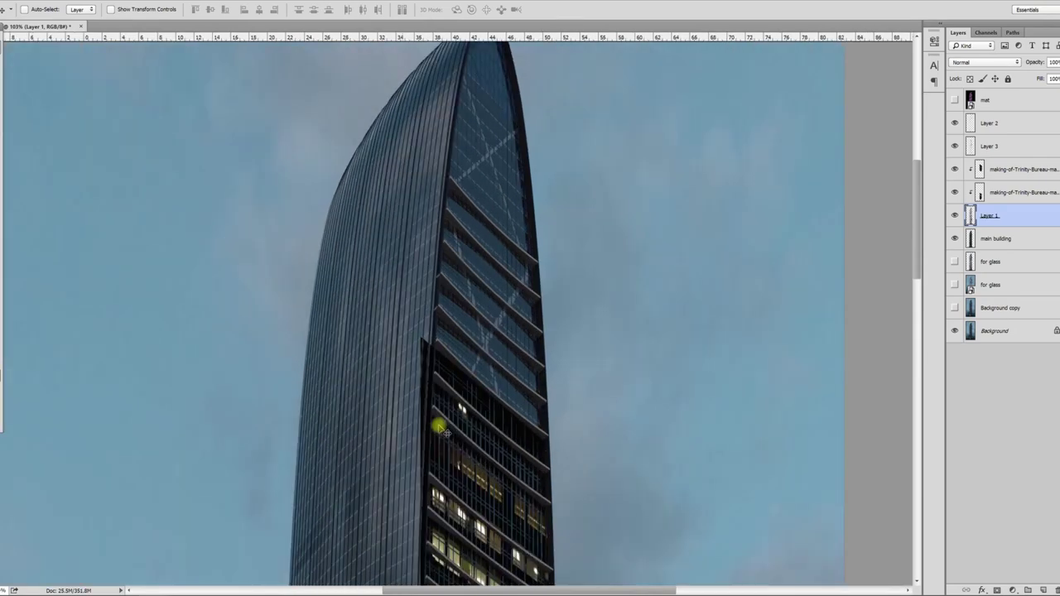
left_click(1019, 173)
left_click_drag(556, 430, 643, 438)
key("ctrl+z")
Lasso the dark strip of the upper window layer that spills onto the curved glass facade and delete it.
left_click_drag(483, 452, 496, 246)
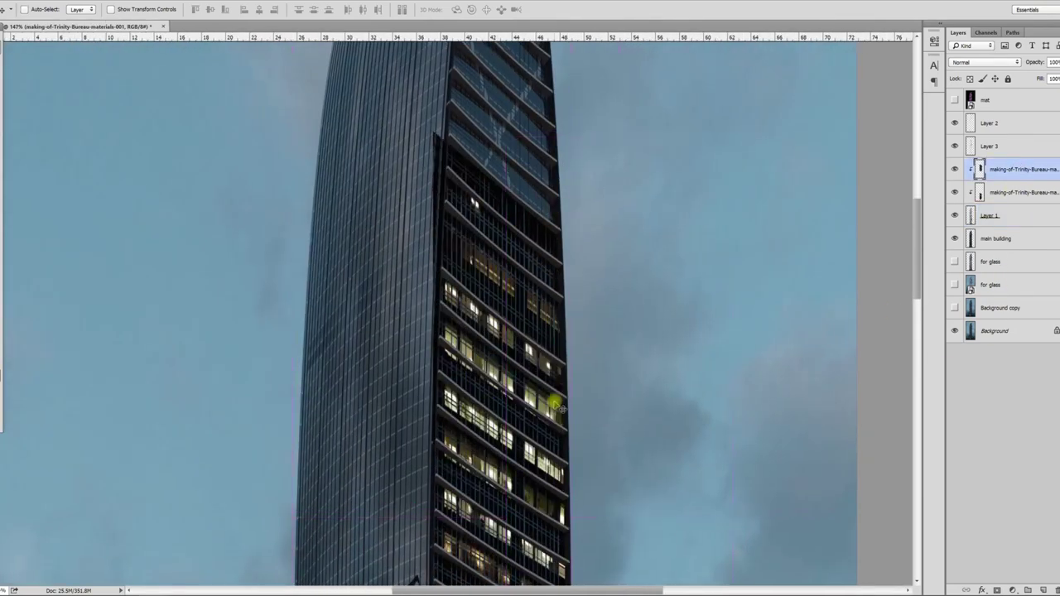
key("l")
left_click(434, 442)
left_click(433, 134)
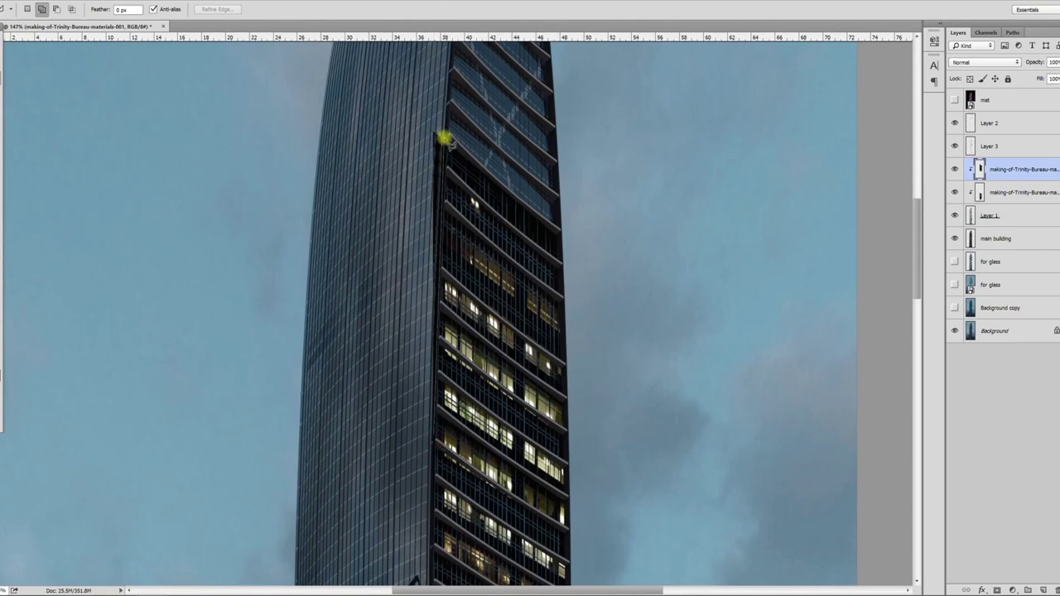
mouse_move(354, 165)
left_mouse_down()
mouse_move(404, 472)
mouse_move(433, 422)
mouse_move(422, 457)
left_mouse_up()
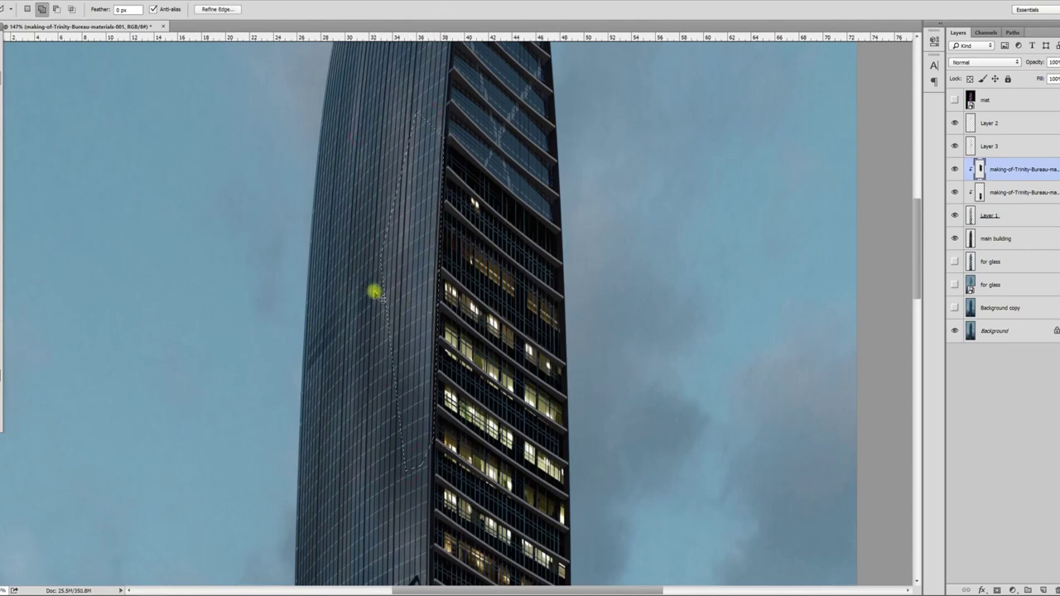
key("v")
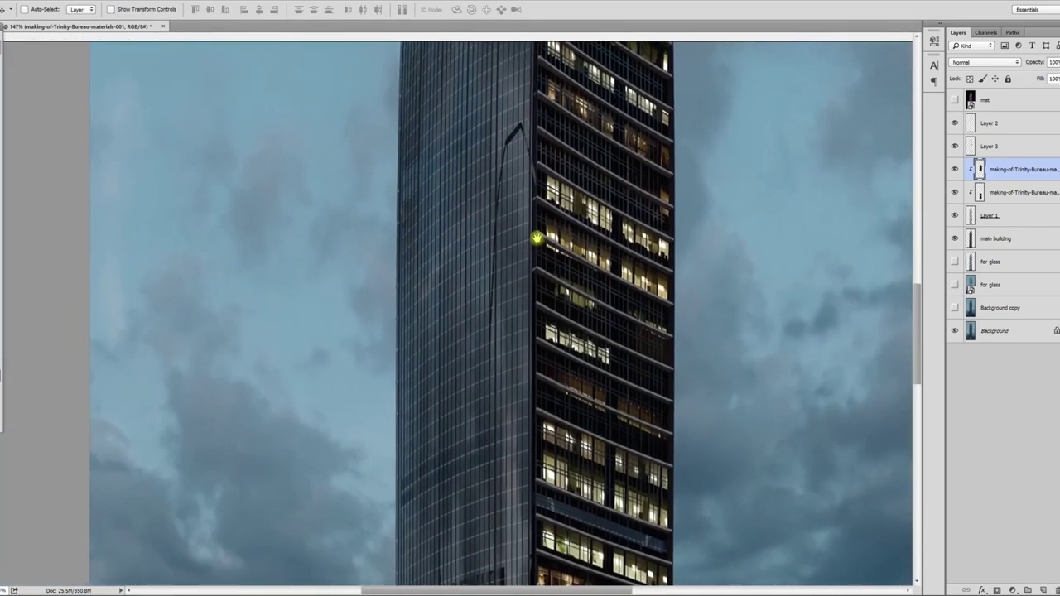
Examine the whole tower with the view-of-exterior-windows layer hidden and shown.
scroll(537, 236, "down", 9)
scroll(458, 327, "up", 2)
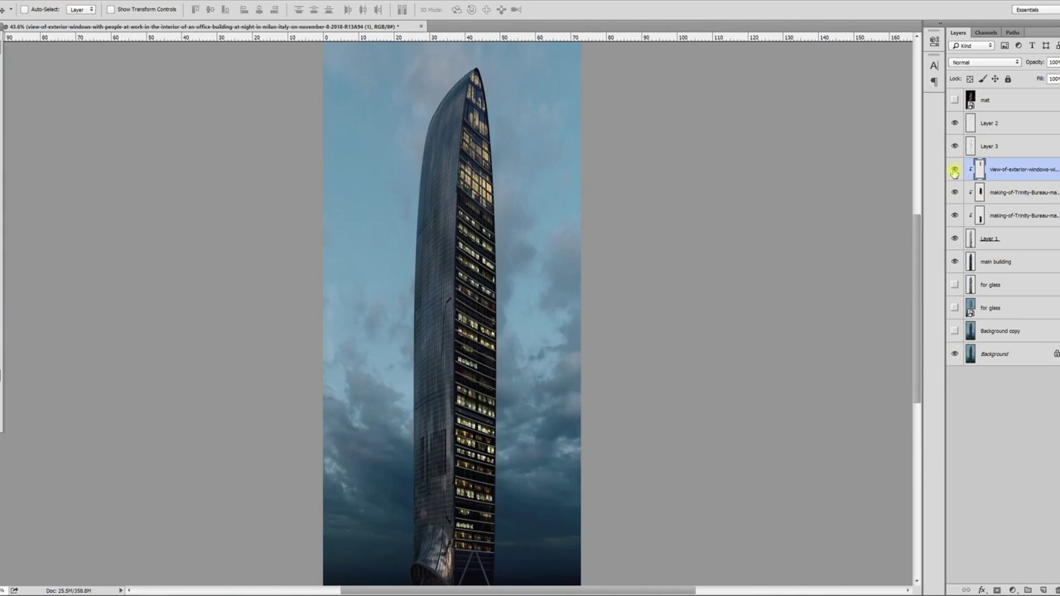
left_click(954, 171)
left_click(954, 171)
scroll(623, 308, "down", 3)
scroll(379, 544, "up", 3)
scroll(504, 361, "down", 2)
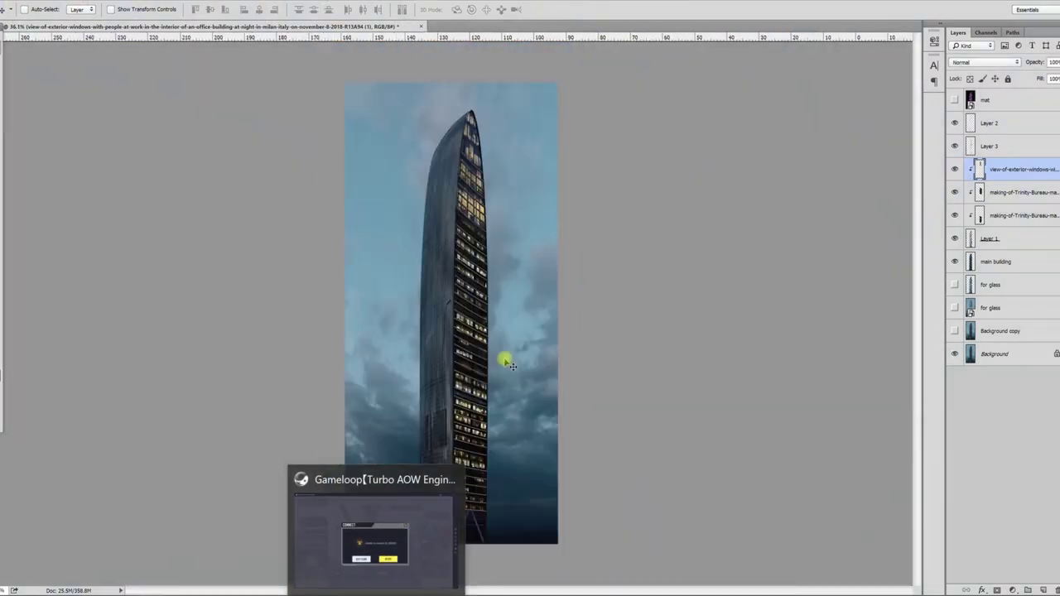
scroll(438, 433, "up", 1)
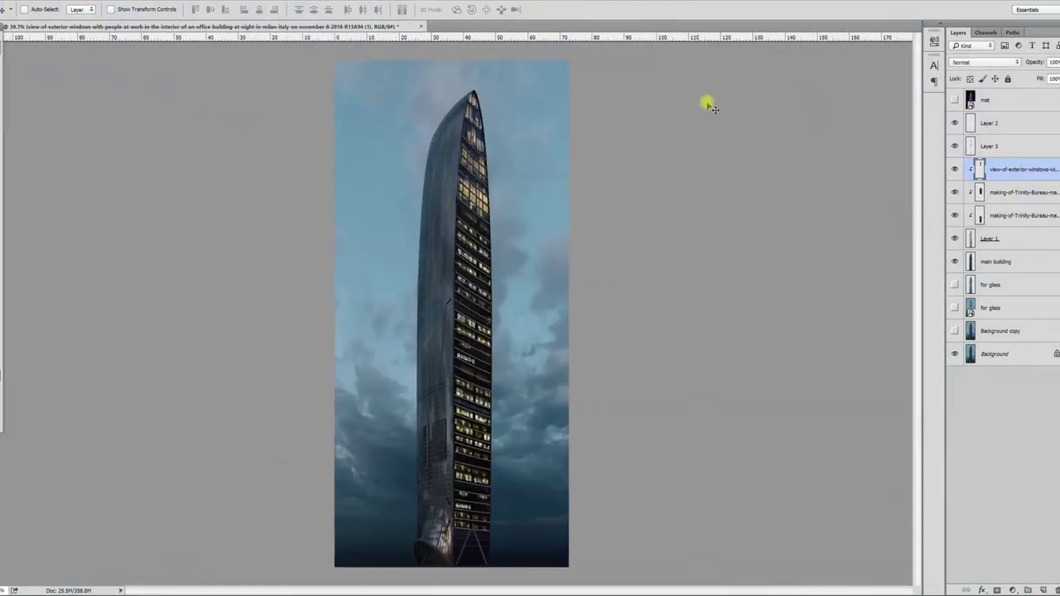
Hide and show the three clipped window layers one by one to check what each contributes.
left_click(954, 171)
left_click(954, 170)
left_click(956, 192)
left_click(956, 192)
left_click(955, 216)
left_click(955, 216)
left_click(954, 169)
Pick Layer 2 from the facade, try shifting it sideways to identify its contents, and undo the shift.
right_click(419, 312)
left_click(449, 319)
left_click_drag(439, 331, 389, 332)
key("ctrl+z")
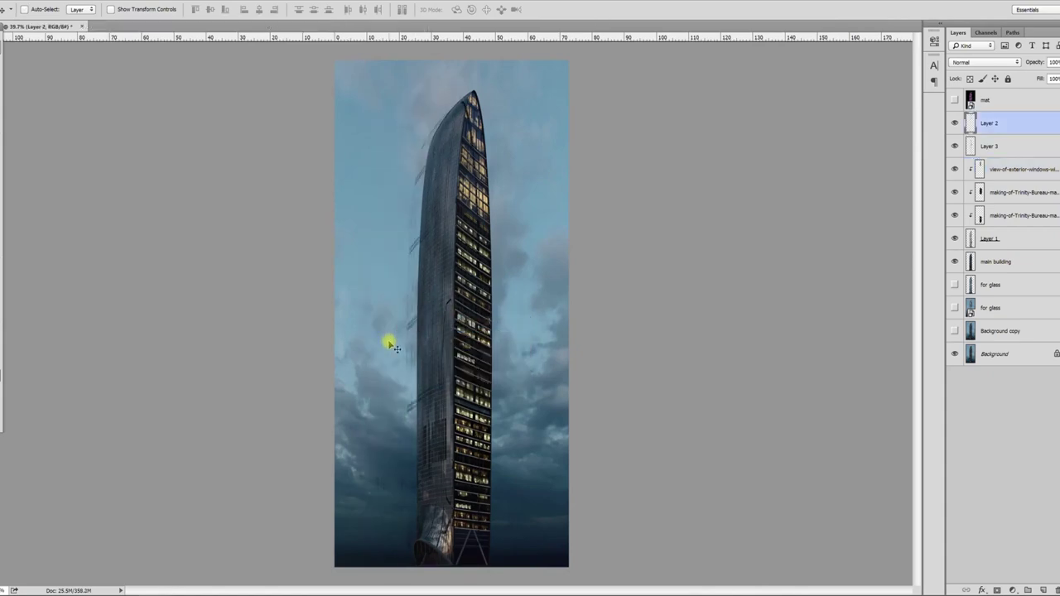
Select Layer 1 and shift it off the tower to check its contents, undoing the shift.
left_click(990, 264)
left_click(992, 241)
left_click_drag(435, 354, 515, 342)
key("ctrl+z")
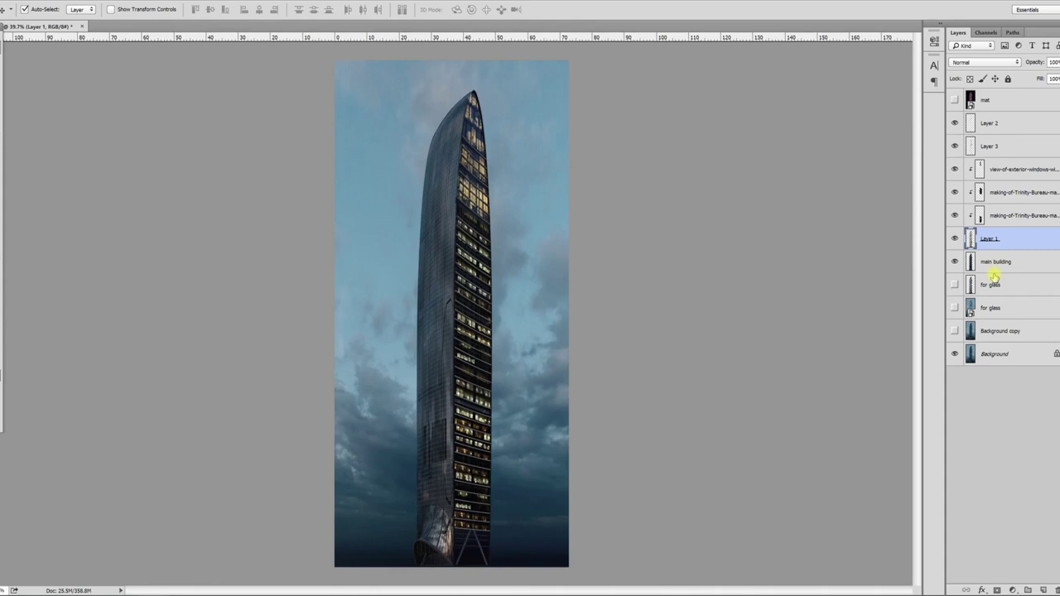
Duplicate Layer 1 and rename the original beneath the copy as 2nd glass.
key("ctrl+j")
left_click(996, 261)
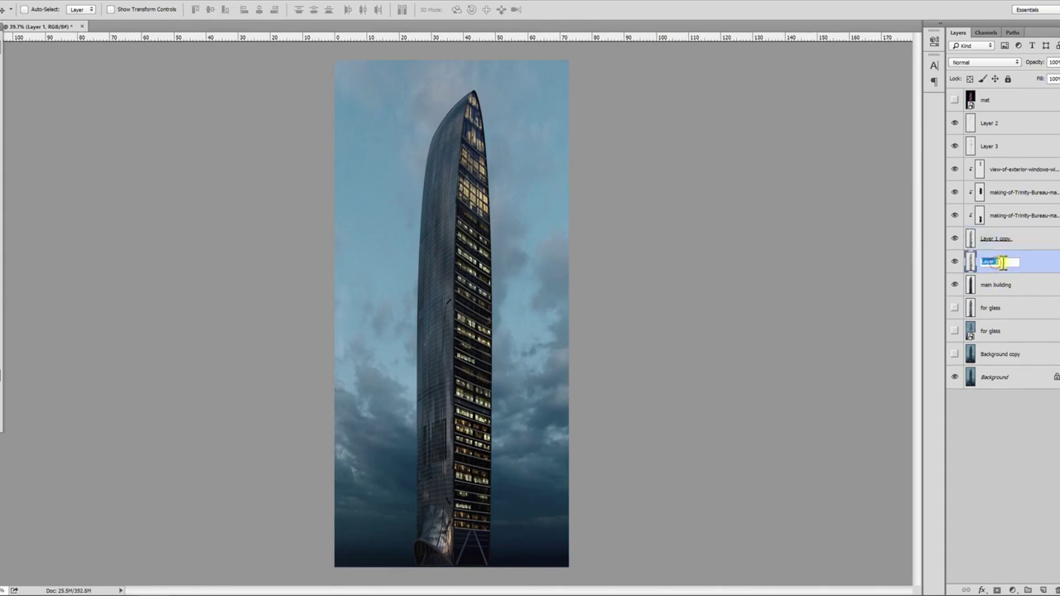
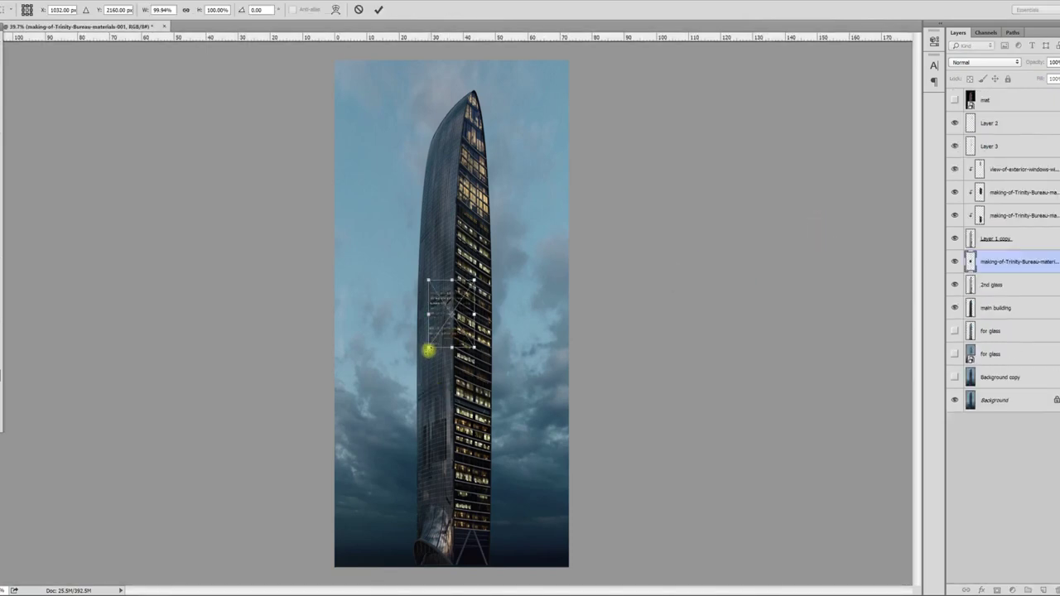
Scale the placed lit-window texture to about 184% and move it over the lower part of the tower's curved glass face.
left_click_drag(427, 350, 402, 402)
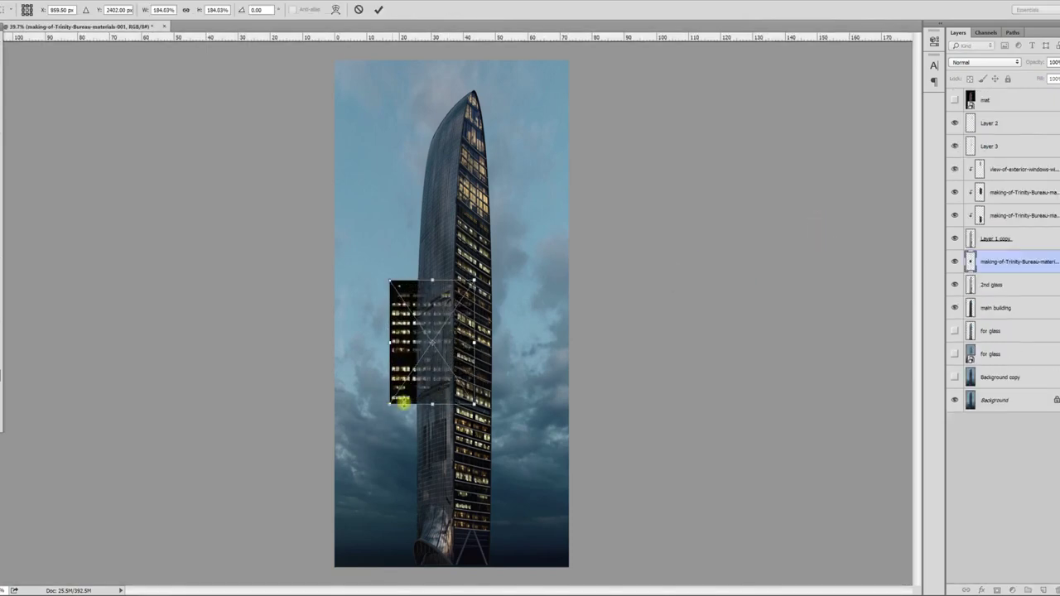
key("Return")
left_click_drag(400, 365, 480, 303)
key("ctrl+plus")
key("ctrl+minus")
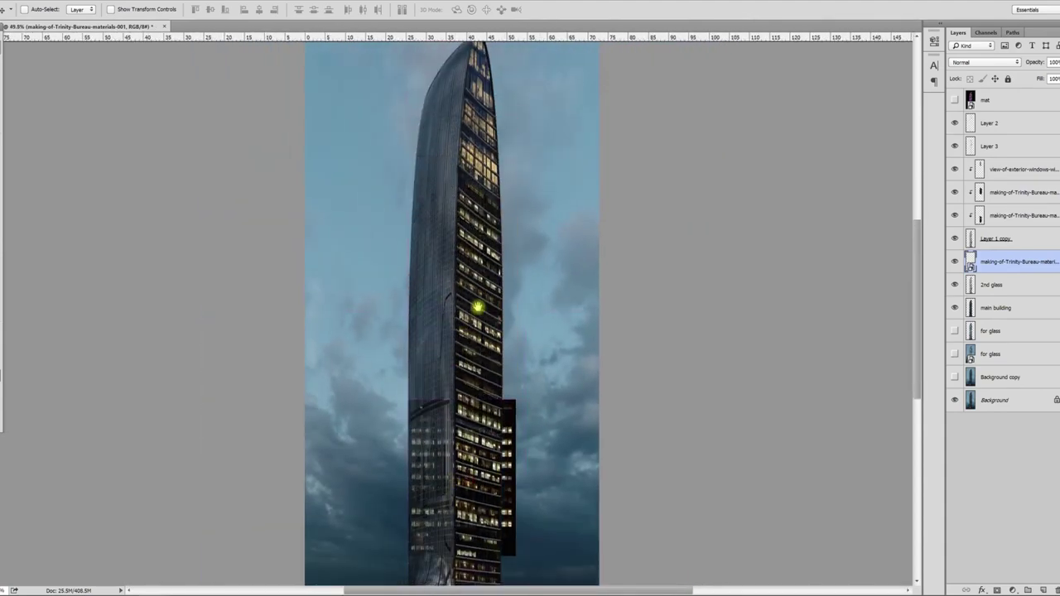
key("ctrl+plus")
left_click_drag(403, 371, 489, 394)
left_click_drag(515, 403, 513, 412)
Start warping the window texture, pulling its outer corners and inner mesh to follow the curved face's outer edge.
key("ctrl+t")
right_click(651, 456)
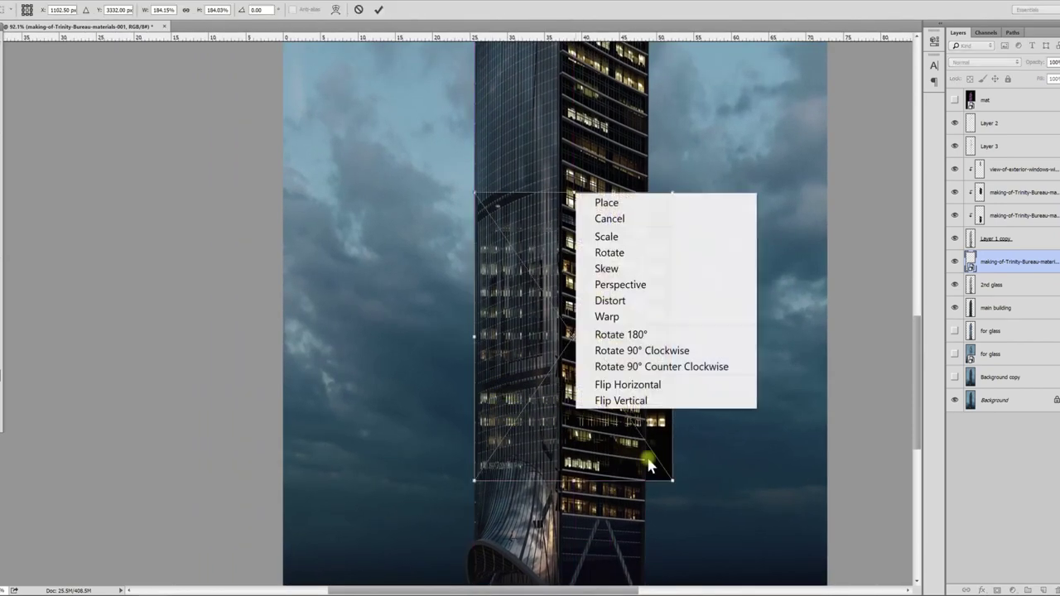
left_click(670, 381)
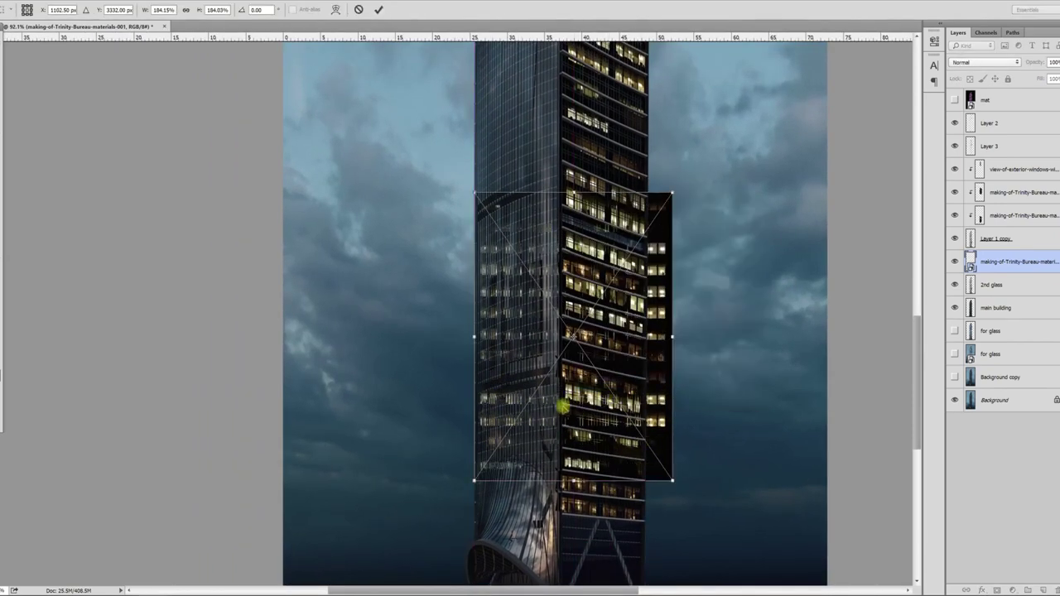
right_click(555, 414)
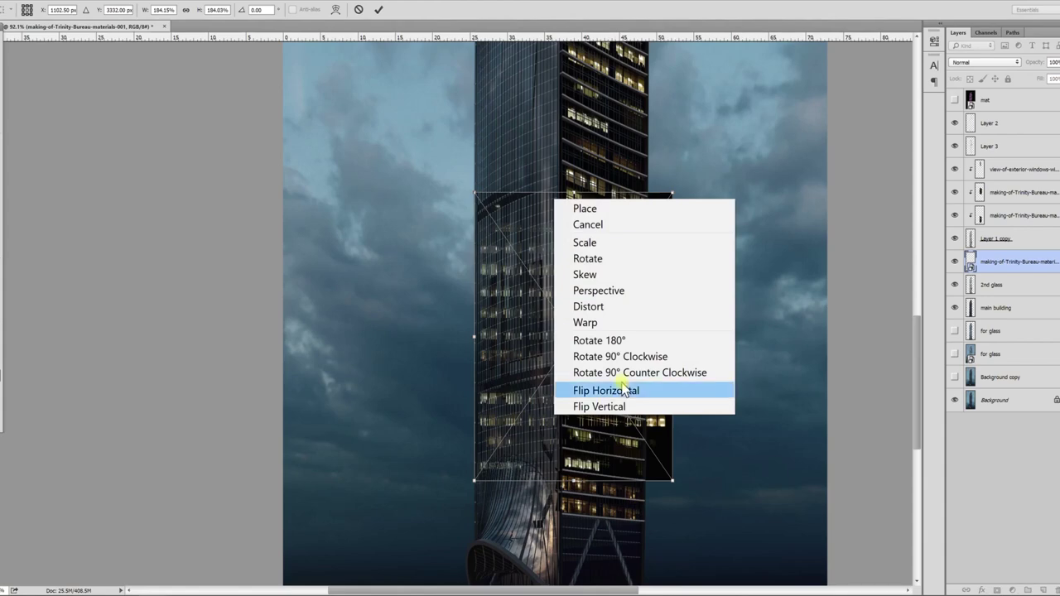
left_click(620, 322)
left_click_drag(473, 193, 518, 204)
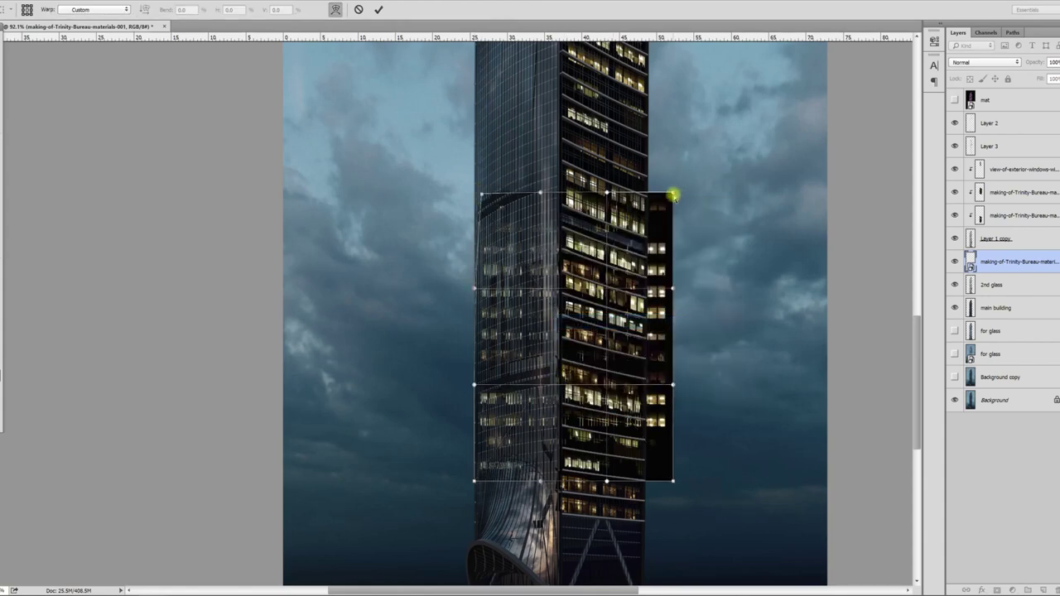
left_click_drag(478, 483, 484, 479)
left_click_drag(574, 451, 563, 450)
left_click_drag(565, 303, 557, 303)
left_click_drag(561, 246, 554, 246)
left_click_drag(483, 196, 472, 198)
Bend the warp's inner side and lower rows to match the curved facade's perspective, and apply the warp.
left_click_drag(608, 253, 591, 252)
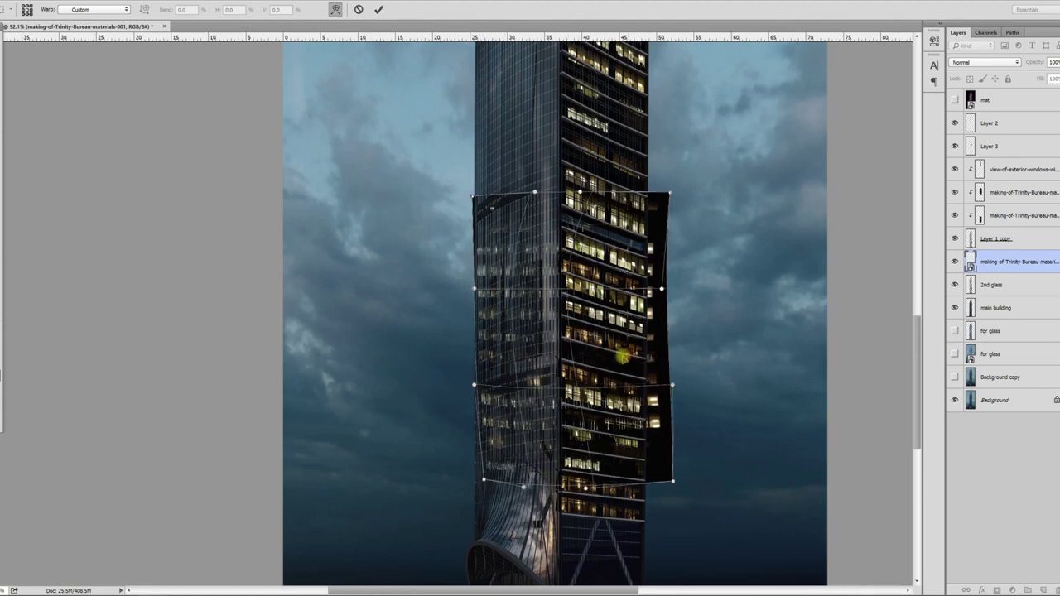
left_click_drag(629, 355, 613, 357)
mouse_move(629, 429)
left_mouse_down()
mouse_move(613, 452)
mouse_move(610, 424)
left_mouse_up()
left_click_drag(585, 276, 539, 207)
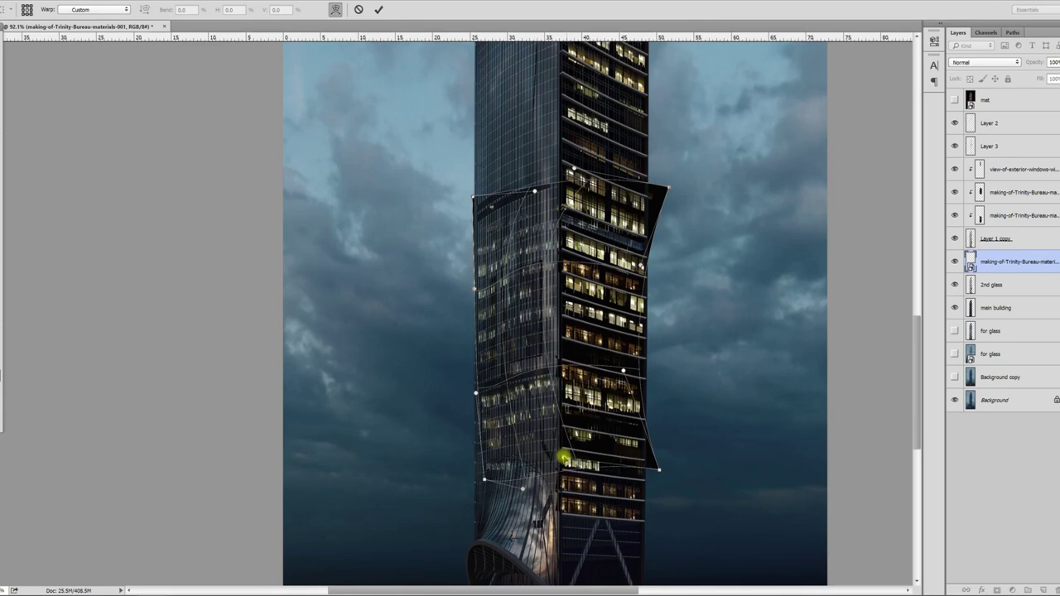
left_click_drag(513, 456, 514, 453)
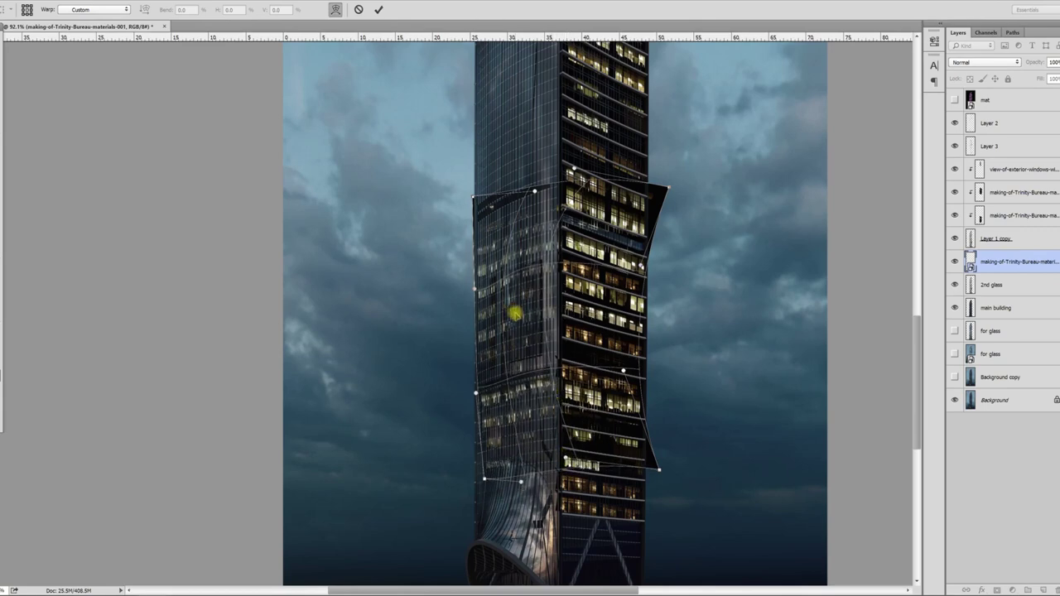
right_click(557, 248)
left_click(575, 257)
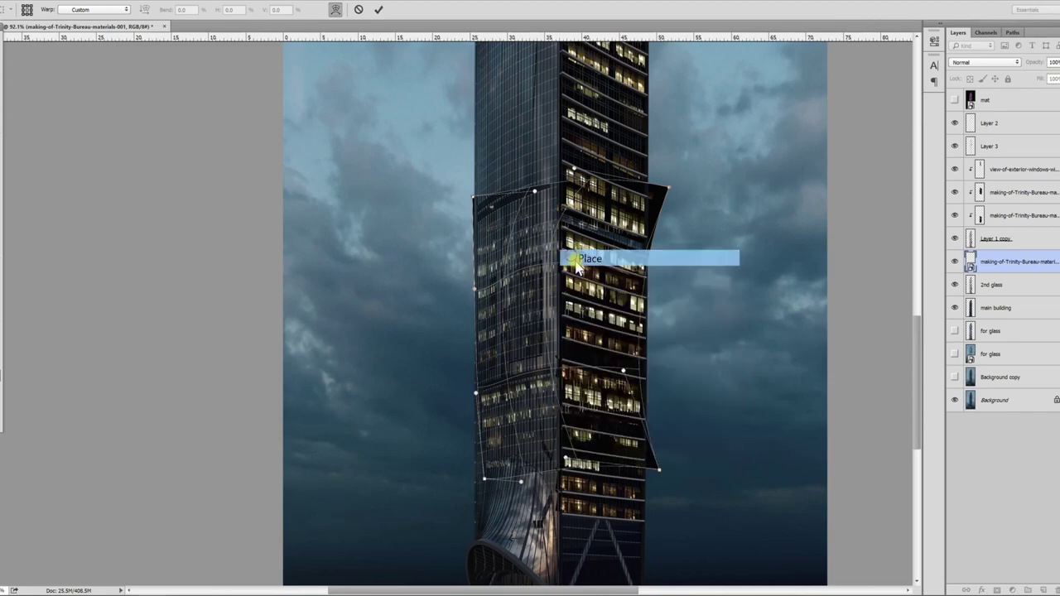
Try clipping the warped window texture to the 2nd glass layer, and release the clip.
key("m")
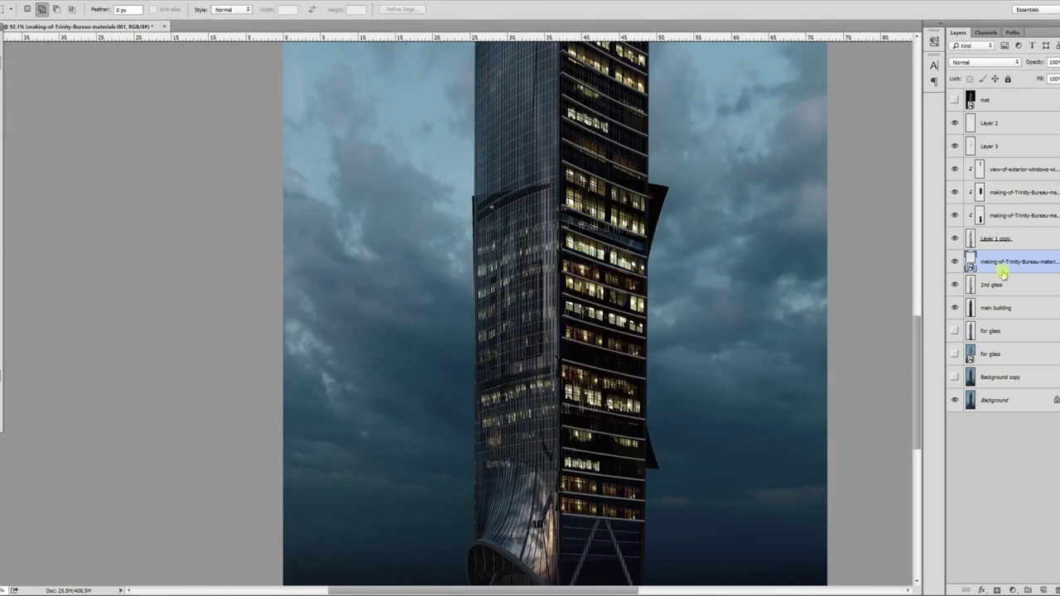
left_click(1008, 273, "alt")
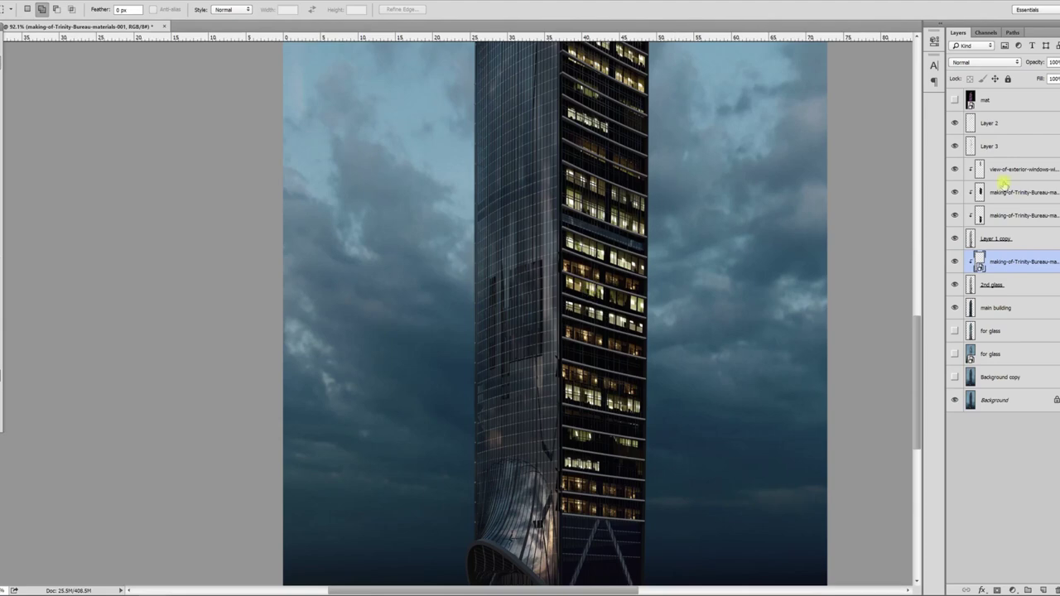
key("ctrl+alt+g")
Rasterize the window texture layer and delete its part extending past the tower's corner onto the right face.
left_click_drag(729, 139, 558, 564)
key("Delete")
left_click(435, 219)
left_click(0, 207)
left_click(521, 372)
left_click(508, 232)
key("Delete")
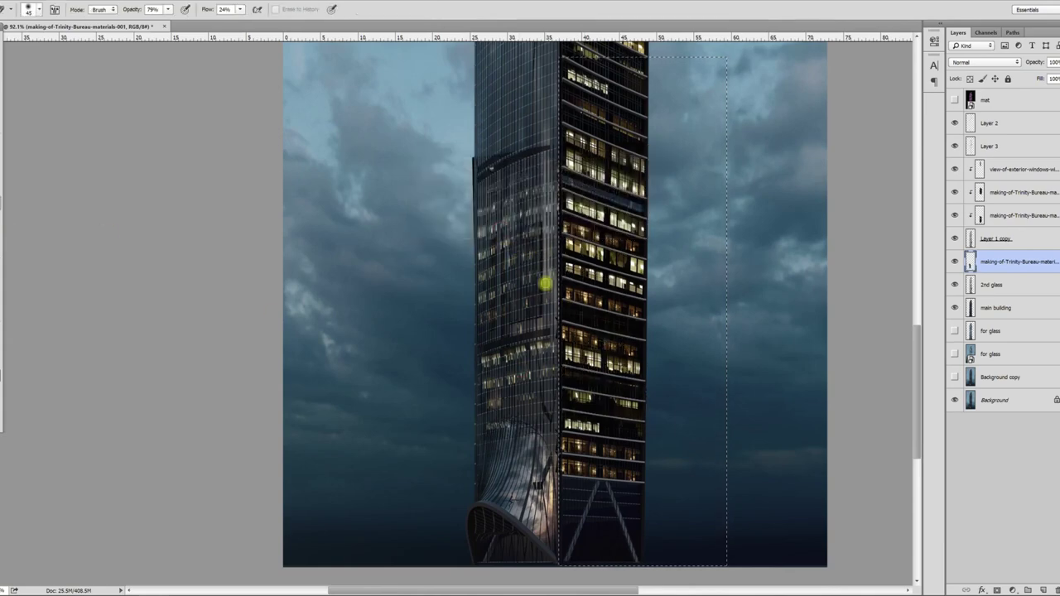
key("v")
key("ctrl+d")
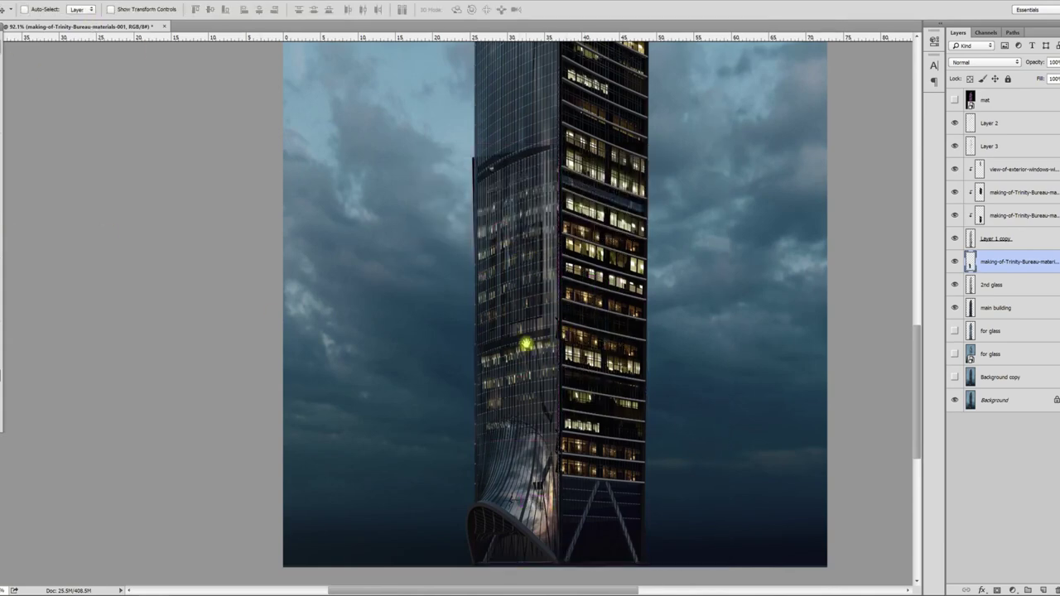
On Layer 1 copy, outline the tower's whole curved left face with a polygonal lasso and delete its glass.
left_click_drag(526, 343, 512, 381)
left_click(986, 240)
scroll(560, 414, "down", 4)
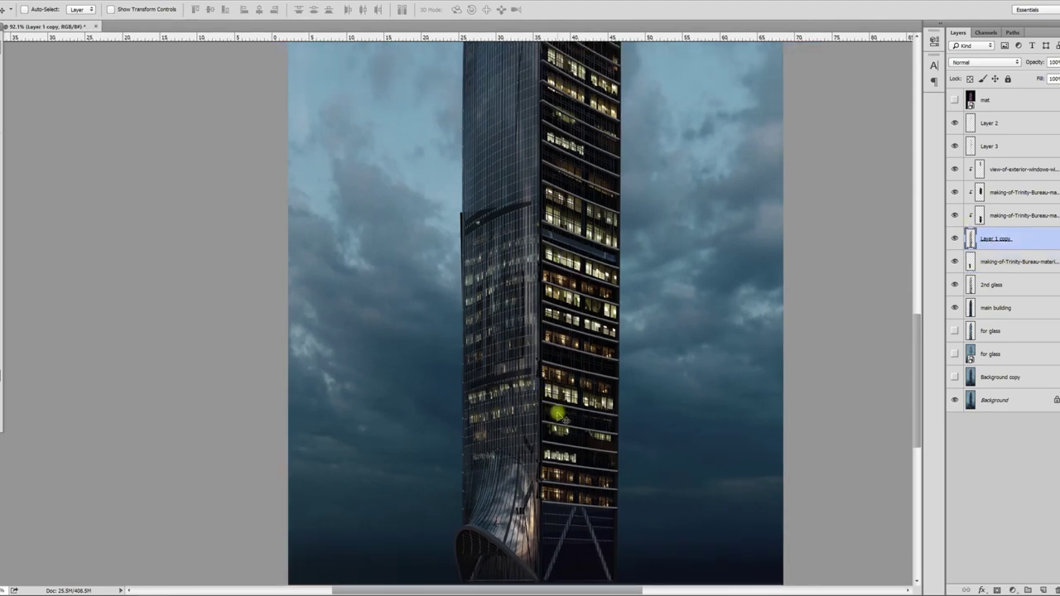
scroll(571, 431, "down", 3)
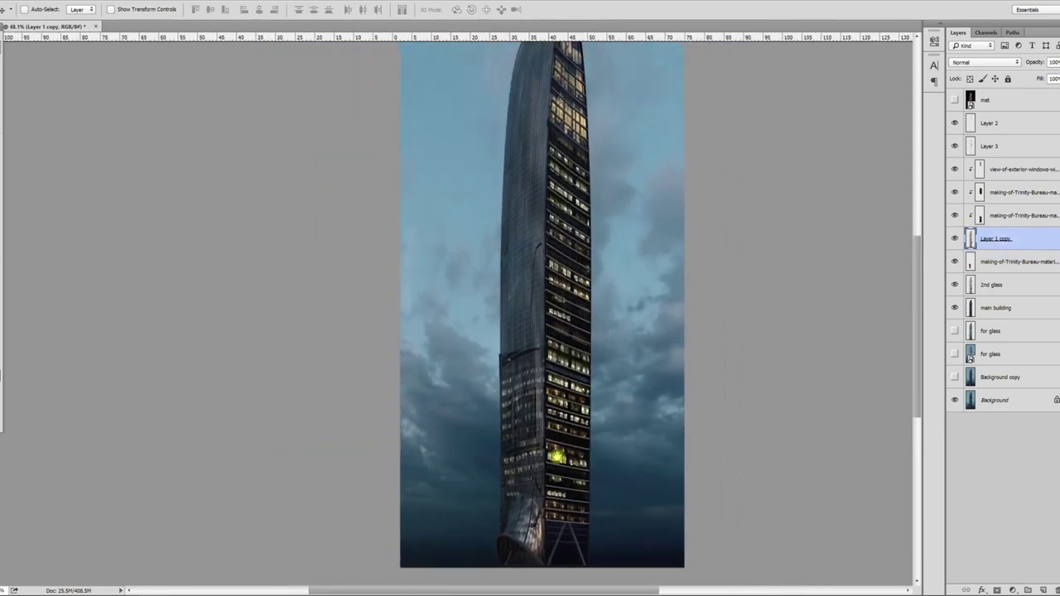
key("l")
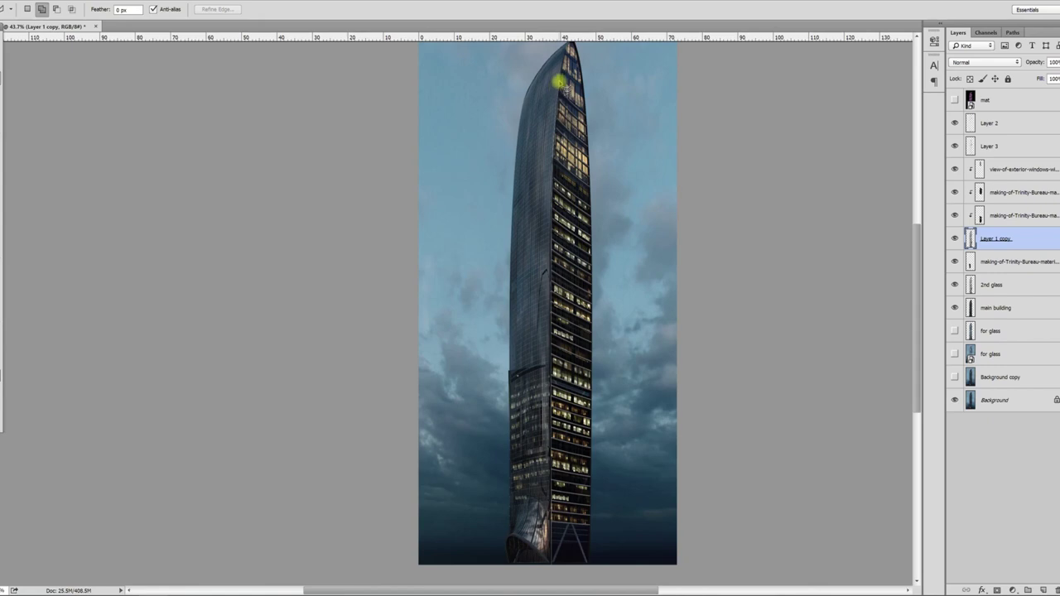
left_click_drag(571, 101, 583, 241)
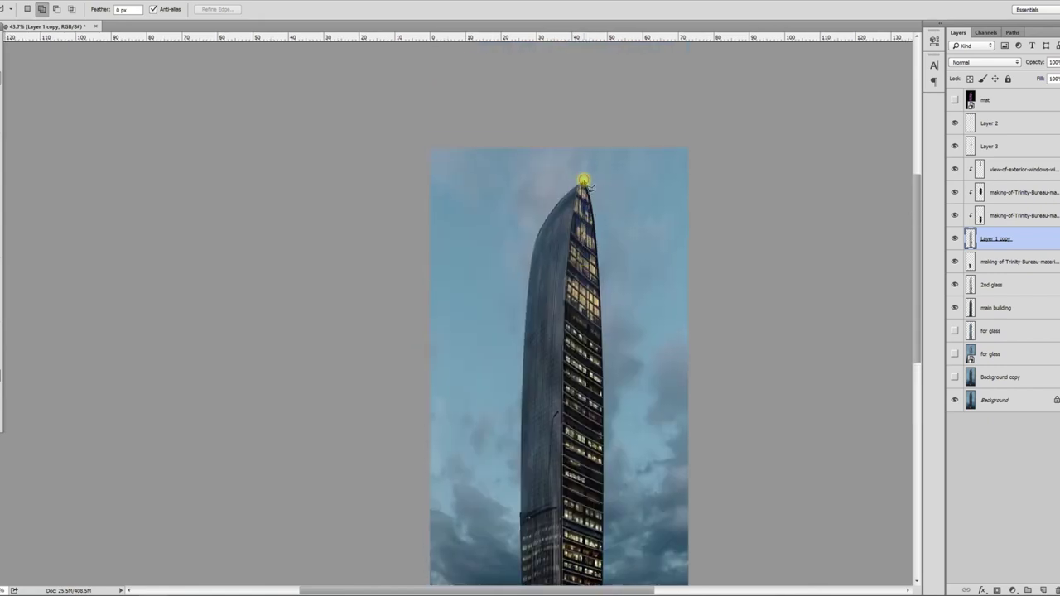
scroll(507, 389, "down", 5)
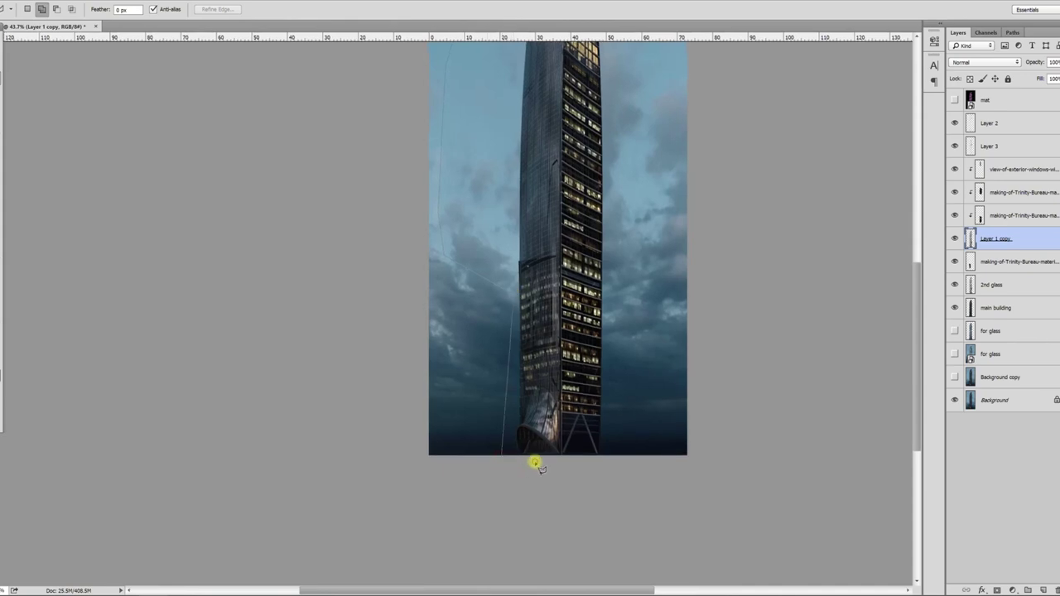
double_click(564, 462)
key("v")
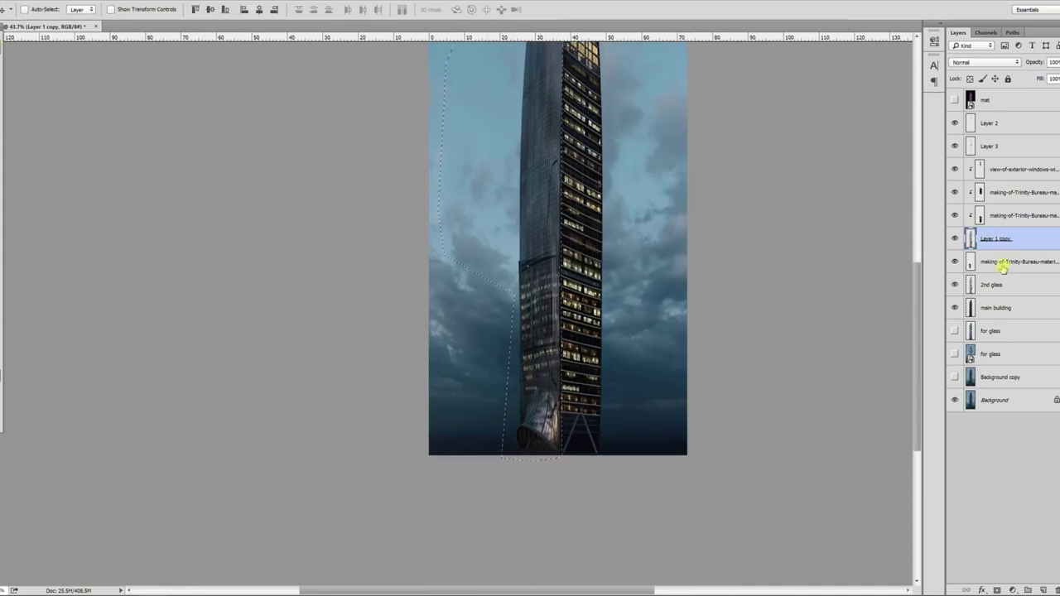
key("Delete")
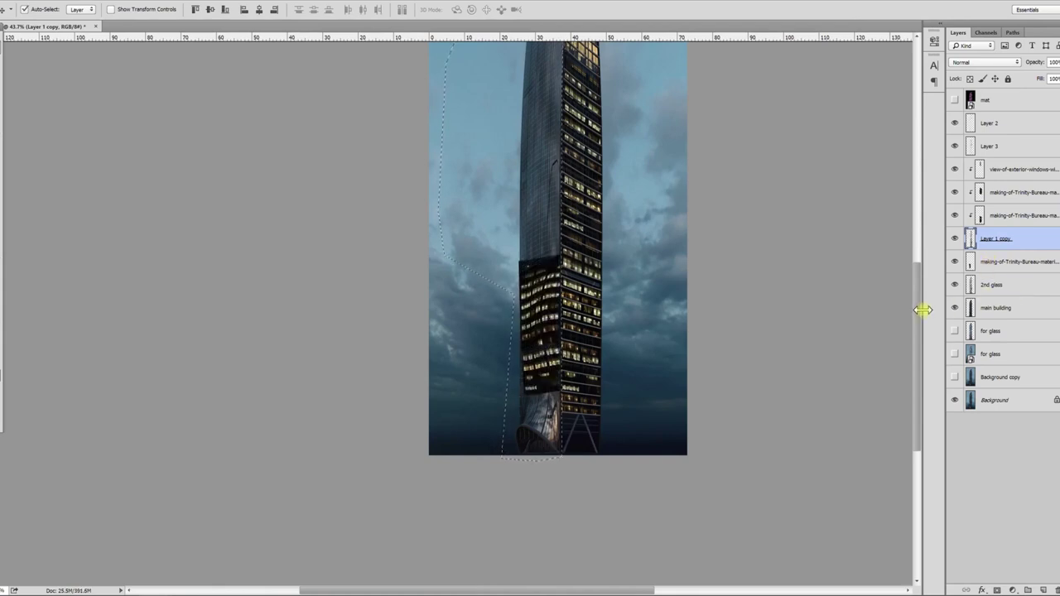
Clear the selection and shift the 2nd glass layer sideways to check its contents, undoing the shift.
left_click(991, 287)
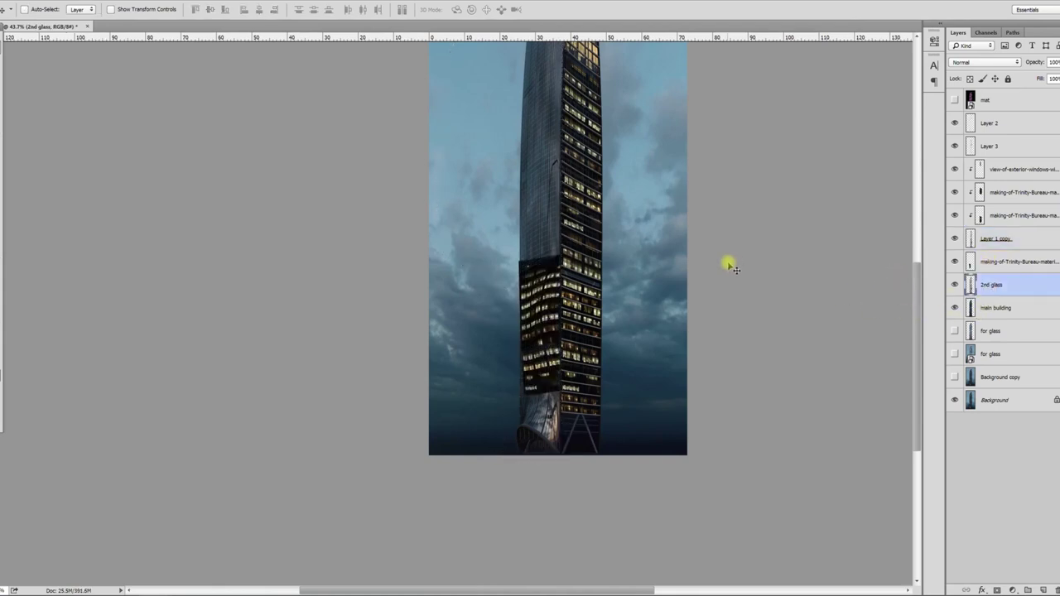
left_click_drag(554, 320, 490, 318)
key("ctrl+z")
Clip the curved face's lit-window texture to the 2nd glass layer.
left_click(1005, 263)
scroll(511, 390, "up", 5)
scroll(596, 363, "up", 4)
left_click_drag(623, 378, 550, 379)
left_click_drag(642, 346, 622, 383)
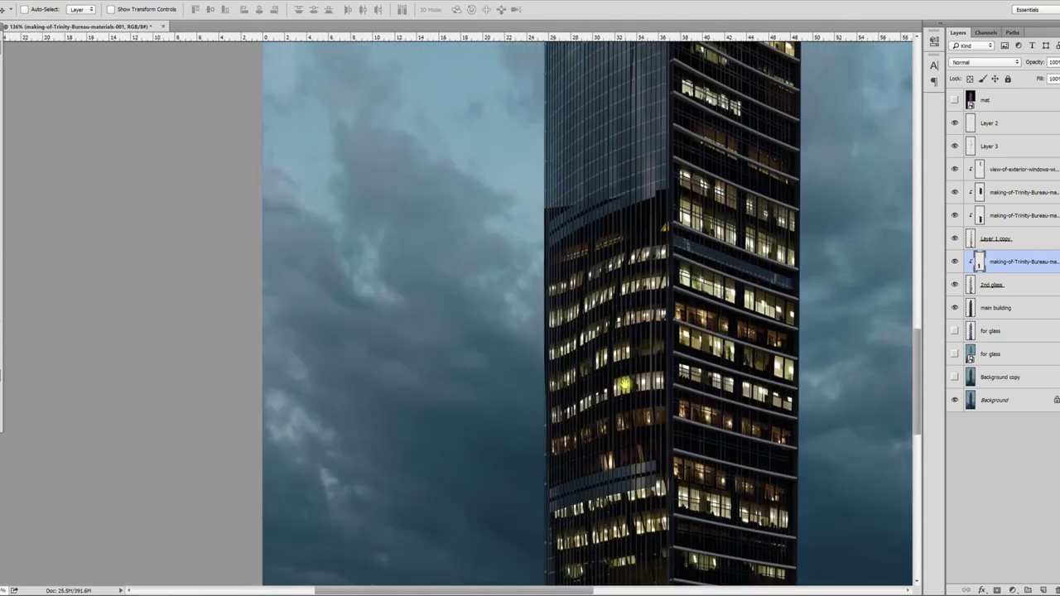
Lasso the texture's dark strip above its uppermost window row along the curved floor line and delete it.
key("l")
left_click(579, 233)
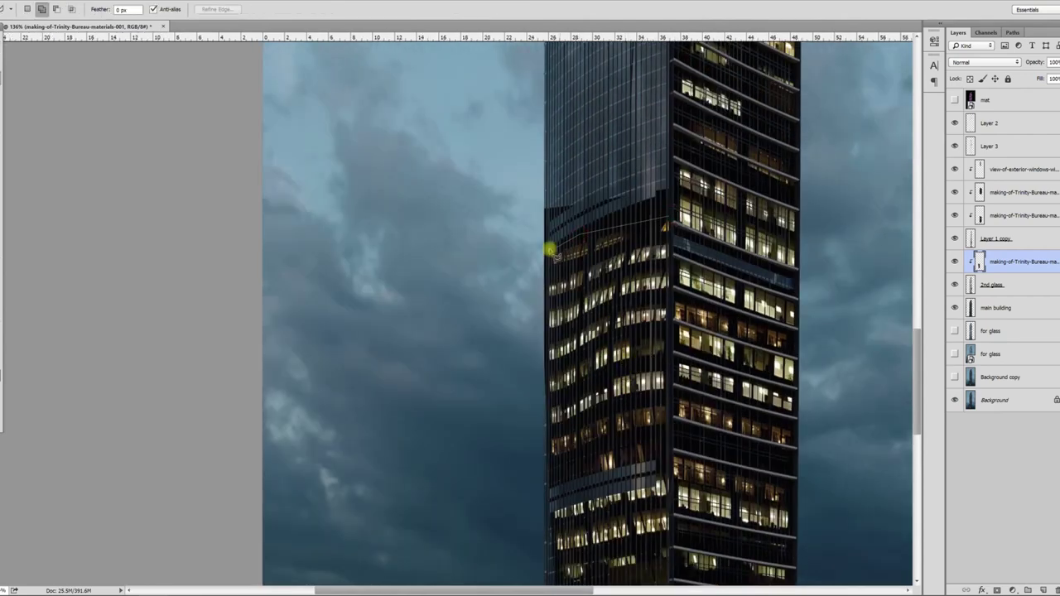
mouse_move(573, 237)
left_mouse_down()
mouse_move(685, 194)
mouse_move(633, 150)
mouse_move(550, 259)
left_mouse_up()
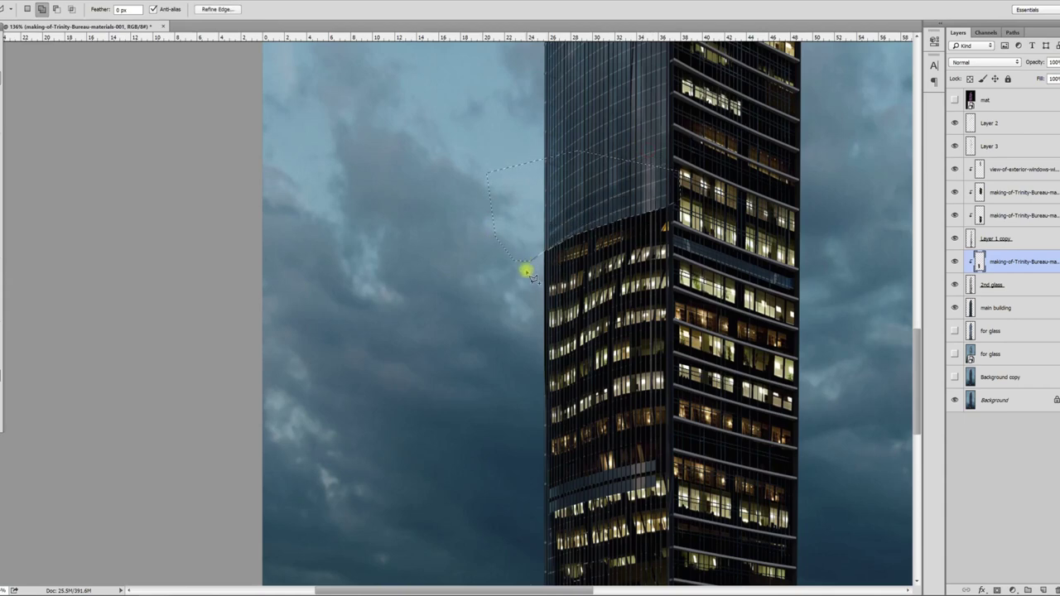
scroll(525, 260, "down", 5)
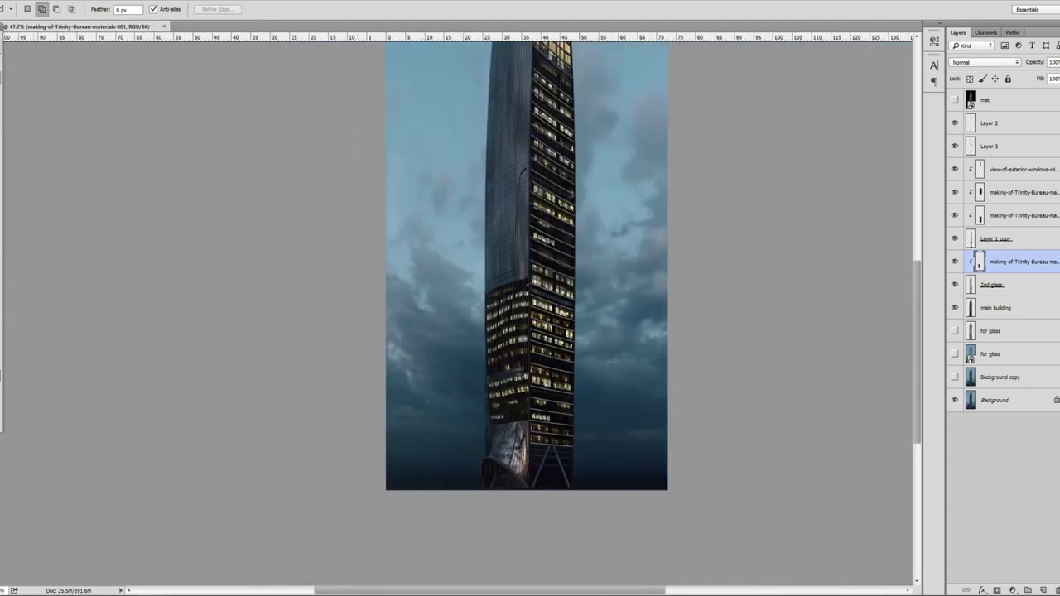
Shift the clipped window texture and the main building layer off the tower to check their contents, undoing each shift.
key("v")
scroll(538, 472, "up", 3)
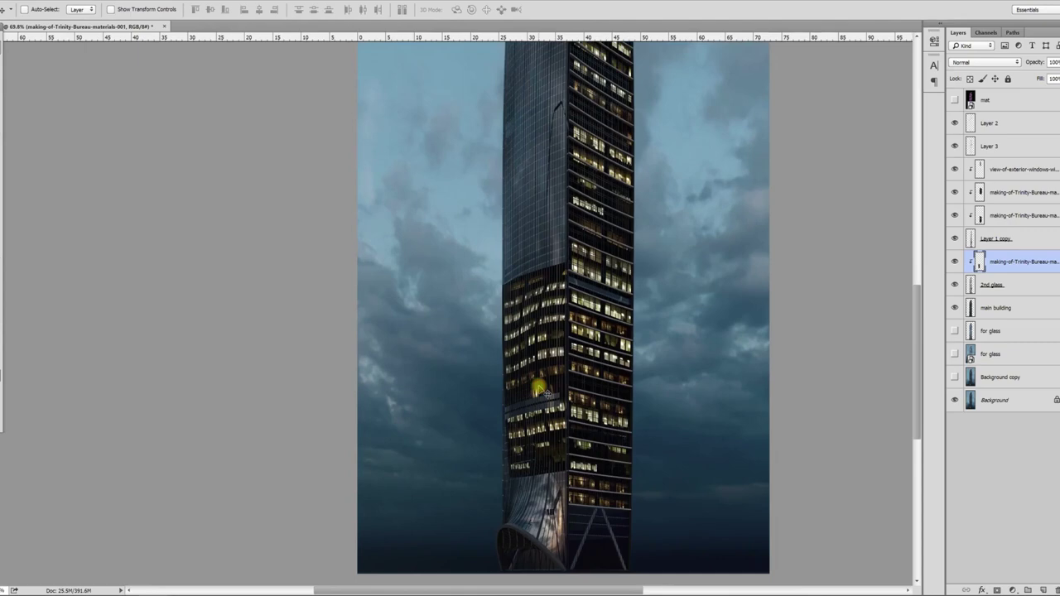
left_click_drag(540, 394, 412, 409)
key("ctrl+z")
left_click(1020, 311)
left_click_drag(530, 346, 433, 360)
key("ctrl+z")
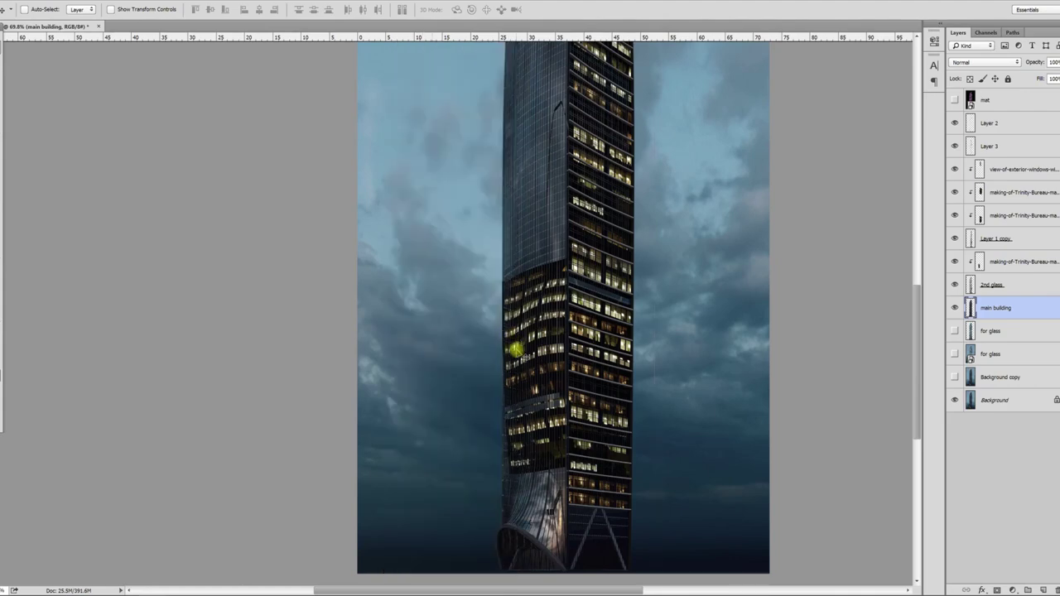
scroll(511, 362, "up", 2)
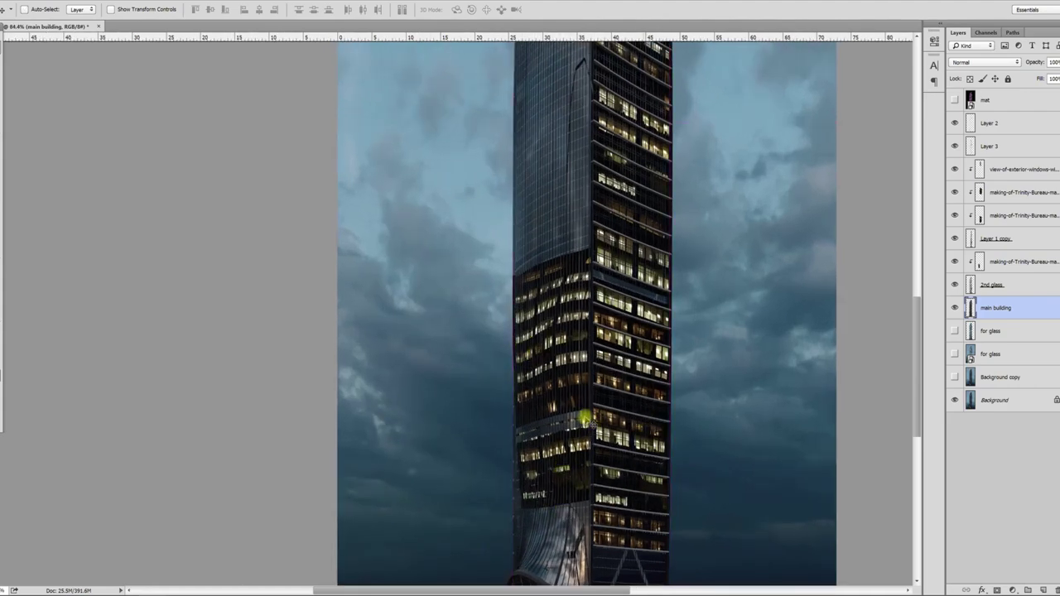
key("alt+z")
key("alt+z")
scroll(603, 440, "down", 3)
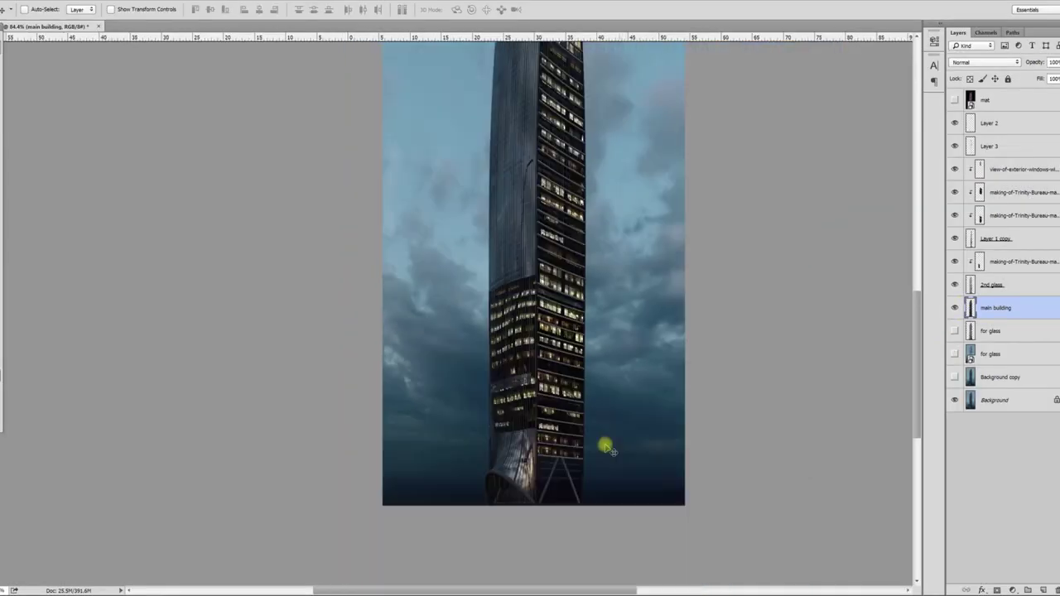
key("ctrl+z")
left_click_drag(444, 155, 426, 154)
key("ctrl+z")
key("ctrl+t")
left_click_drag(488, 237, 471, 236)
key("ctrl+z")
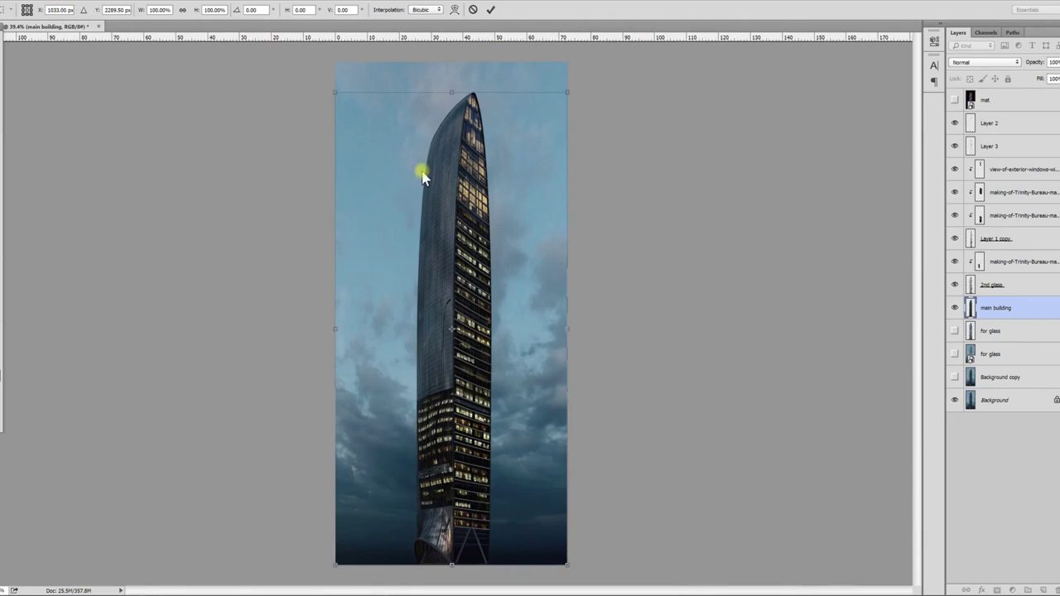
scroll(430, 474, "up", 4)
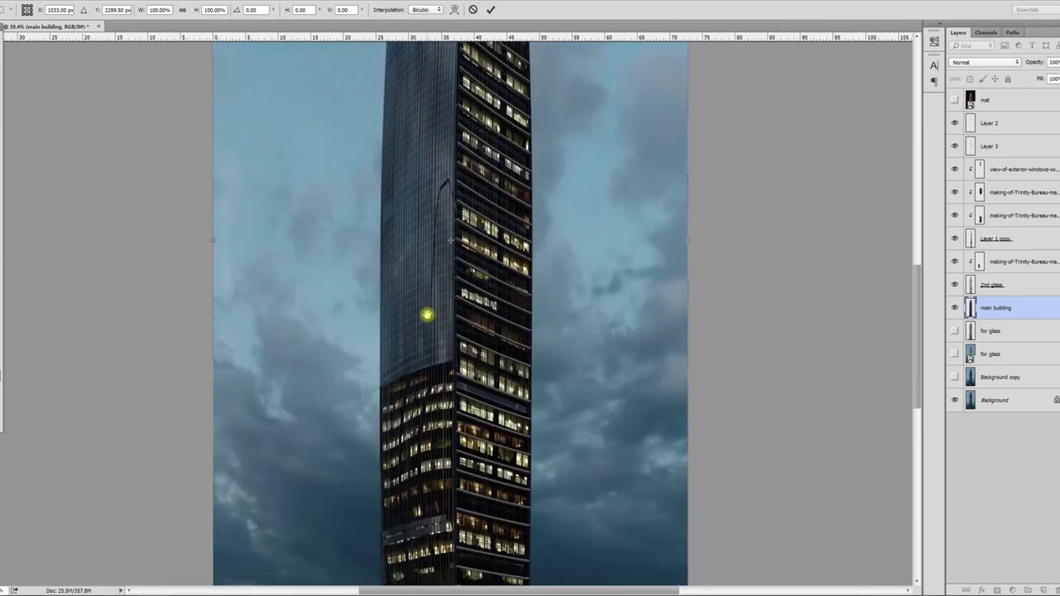
right_click(458, 482)
left_click(366, 395)
key("Escape")
Check which layers lie under the curved face's windows, and select the window texture clipped to 2nd glass.
right_click(411, 430)
left_click(438, 454)
right_click(405, 481)
left_click(438, 489)
right_click(412, 475)
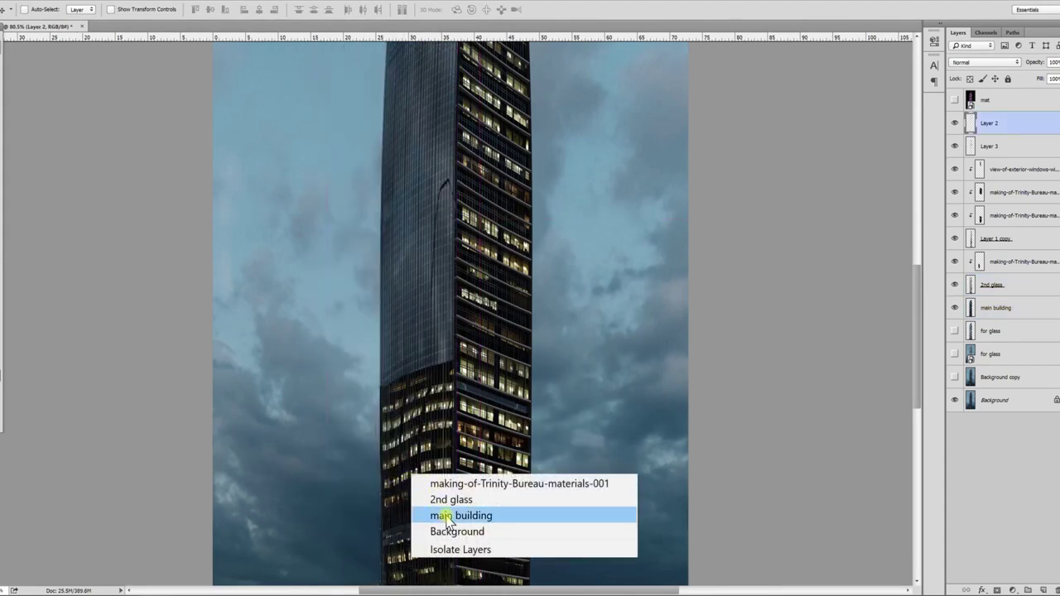
left_click(988, 287)
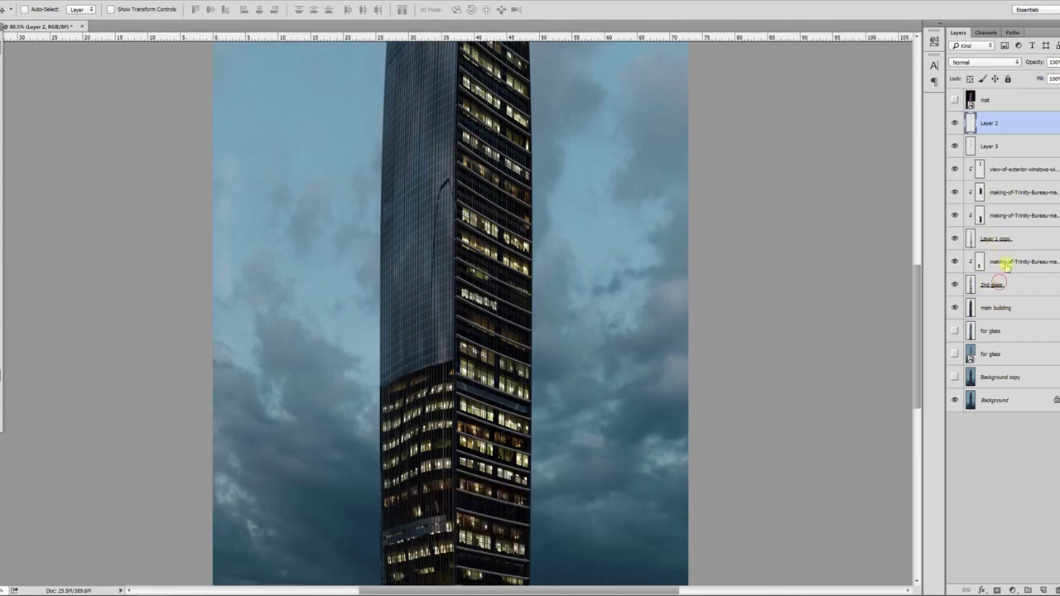
left_click(1003, 262)
left_click_drag(466, 458, 458, 325)
key("ctrl+z")
key("ctrl+z")
key("ctrl+z")
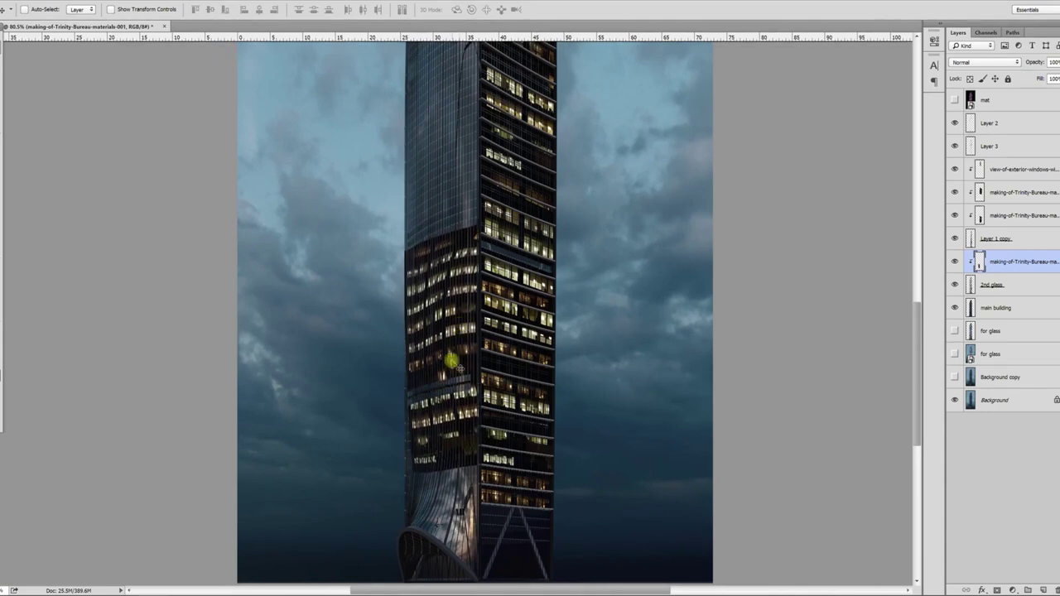
Delete the curved face's warped window texture clipped to the 2nd glass layer.
left_click_drag(451, 361, 416, 355)
key("Delete")
scroll(488, 349, "down", 2)
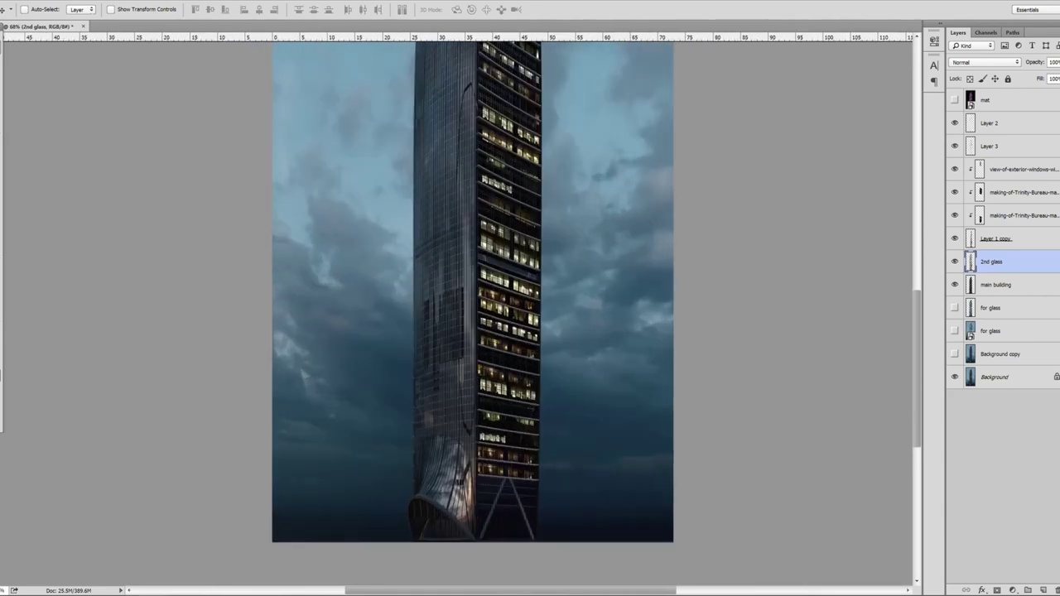
right_click(503, 404)
left_click(521, 409)
left_click_drag(511, 361, 428, 358)
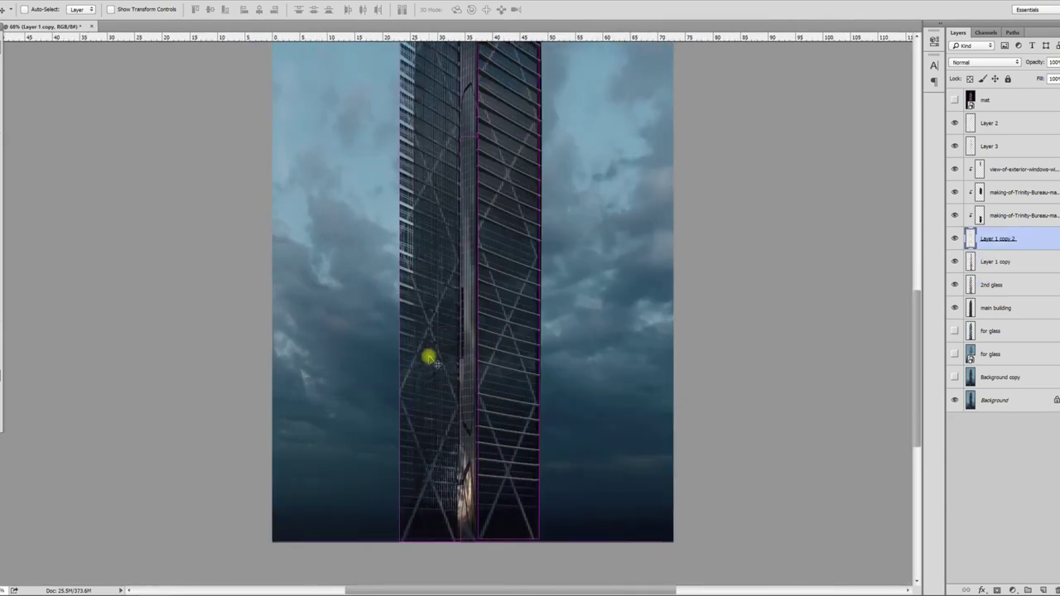
key("Delete")
Check which clipped texture layer holds the flat face's lower windows, undoing the trial changes.
right_click(506, 356)
left_click(518, 358)
key("ctrl+z")
left_click(1017, 217)
key("ctrl+z")
mouse_move(535, 367)
left_mouse_down()
mouse_move(569, 371)
mouse_move(438, 393)
mouse_move(549, 374)
left_mouse_up()
Duplicate the flat face's lower window texture onto the curved face, clipped to 2nd glass, and flip it horizontally.
left_click_drag(1005, 216, 1004, 284)
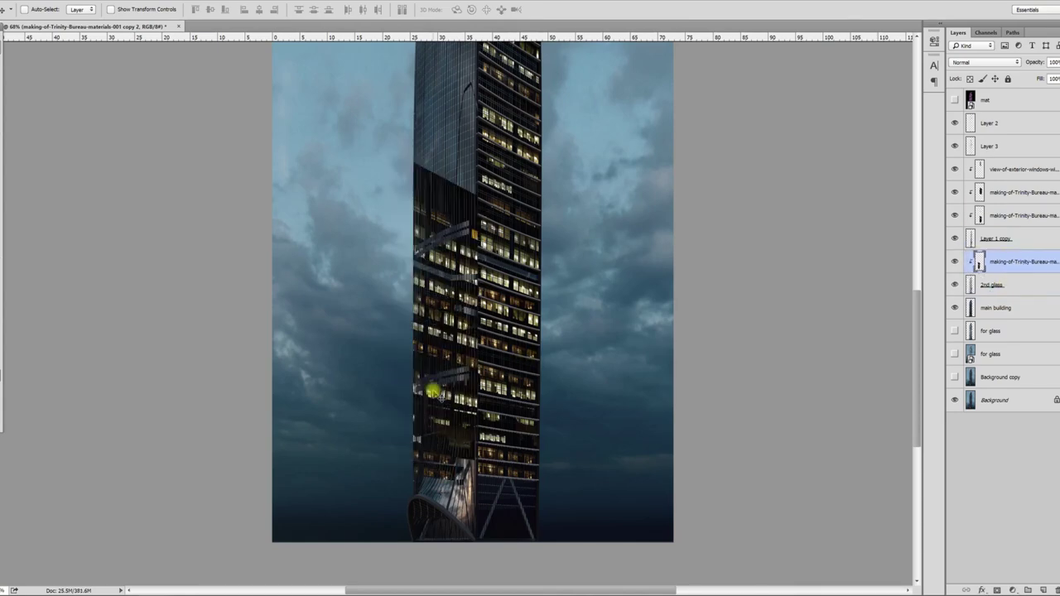
key("ctrl+t")
right_click(427, 358)
left_click(492, 572)
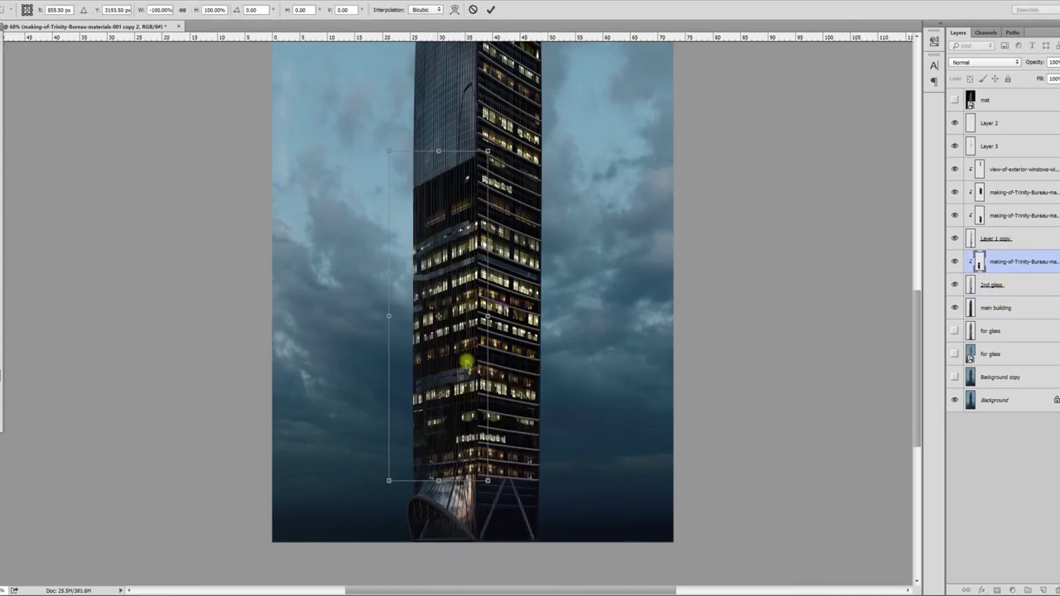
key("Return")
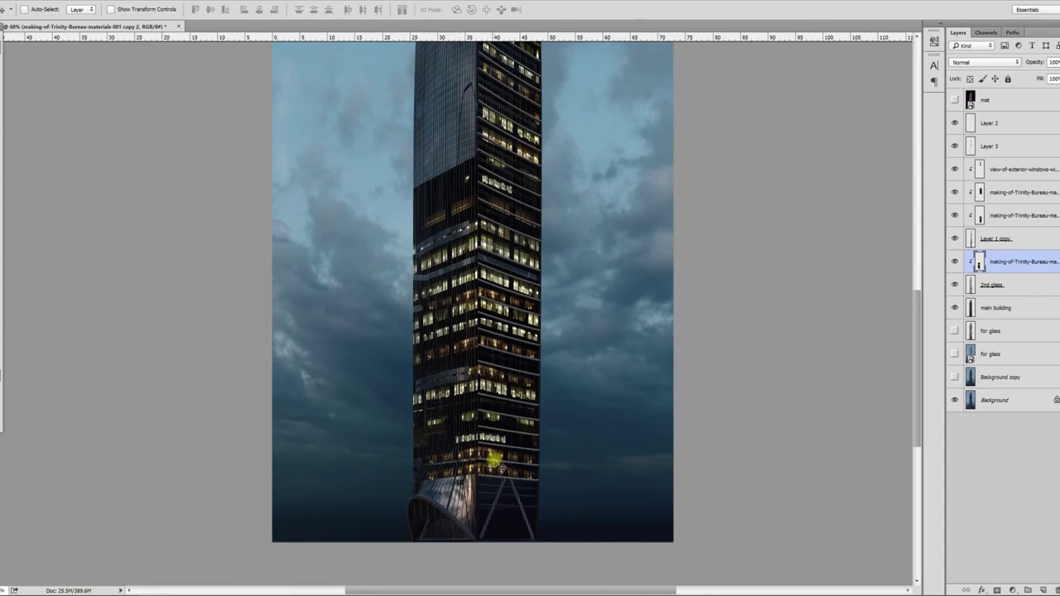
Duplicate the flat face's middle window texture above the 2nd glass group, move it onto the curved face and flip it horizontally.
left_click_drag(470, 260, 485, 469)
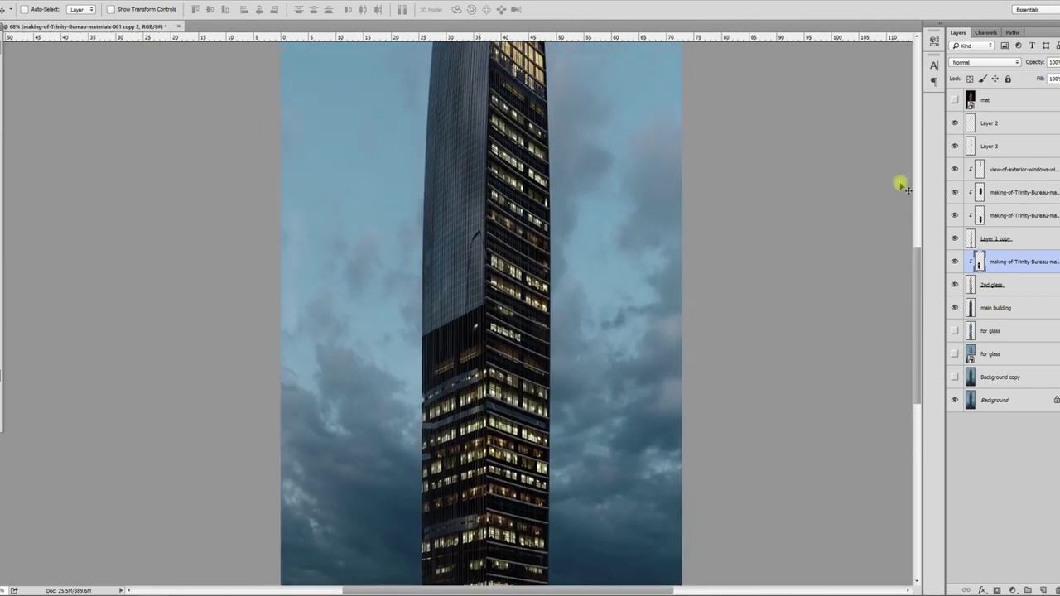
left_click(1008, 195)
left_click_drag(530, 231, 592, 251)
key("ctrl+z")
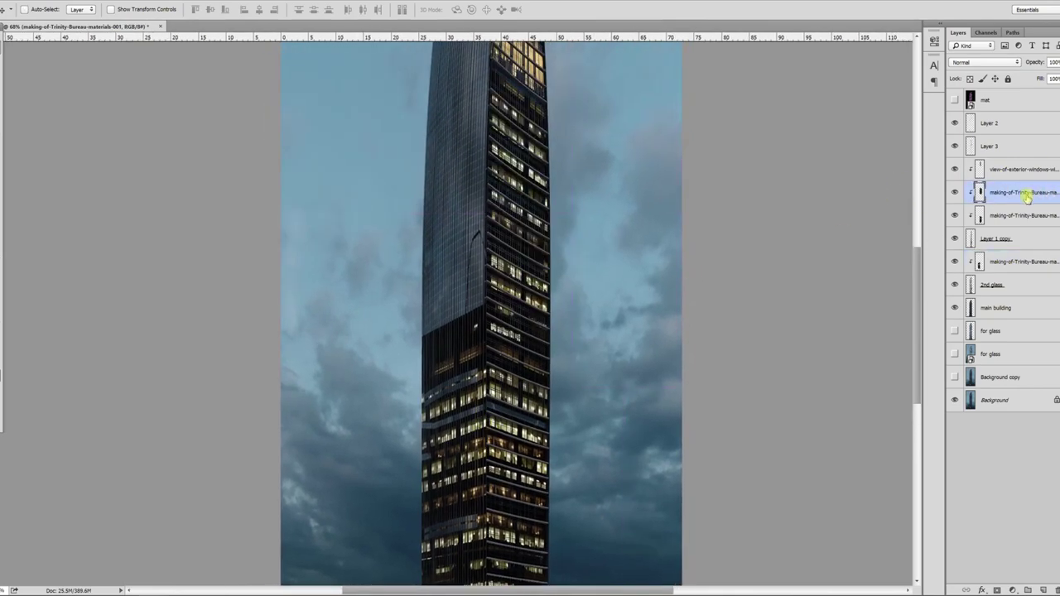
left_click_drag(1020, 198, 1014, 248)
left_click_drag(548, 265, 489, 267)
key("ctrl+t")
right_click(485, 267)
left_click(572, 473)
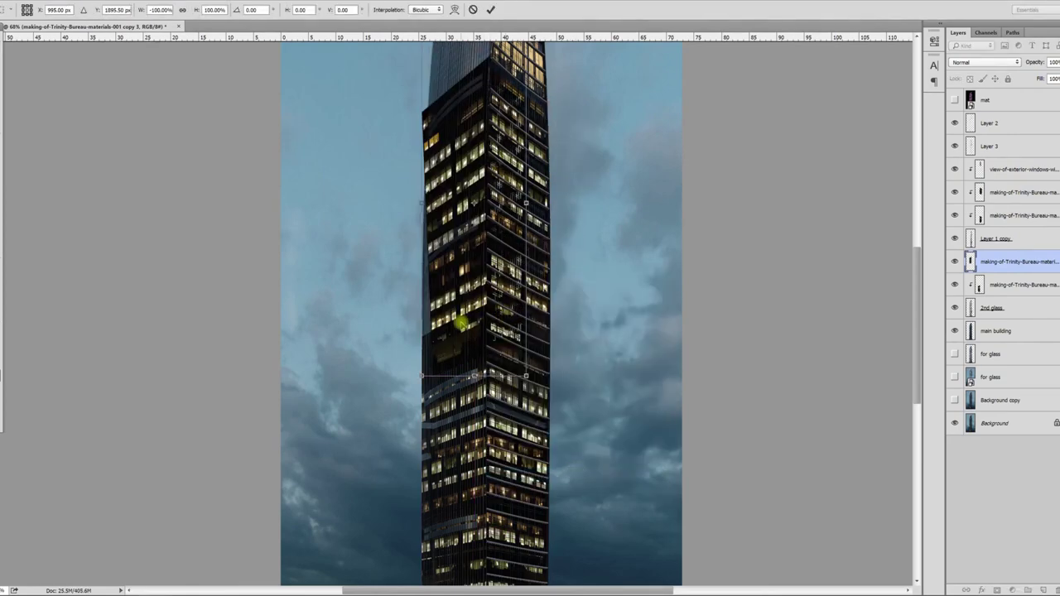
key("Return")
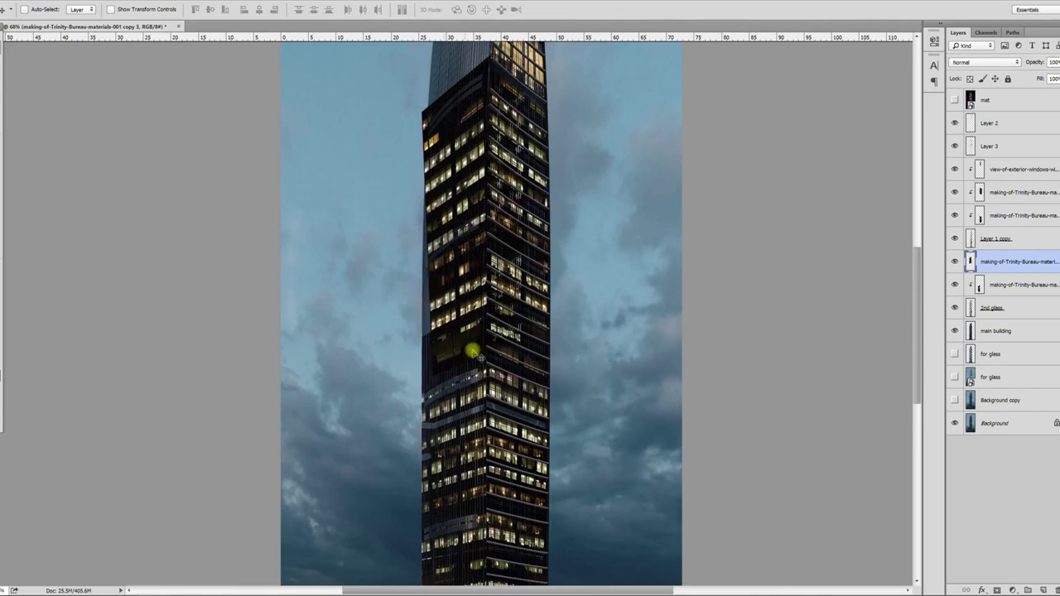
Distort the outer corners of the mirrored middle window texture so it follows the curved face's outer edge.
scroll(472, 350, "up", 5)
key("ctrl+t")
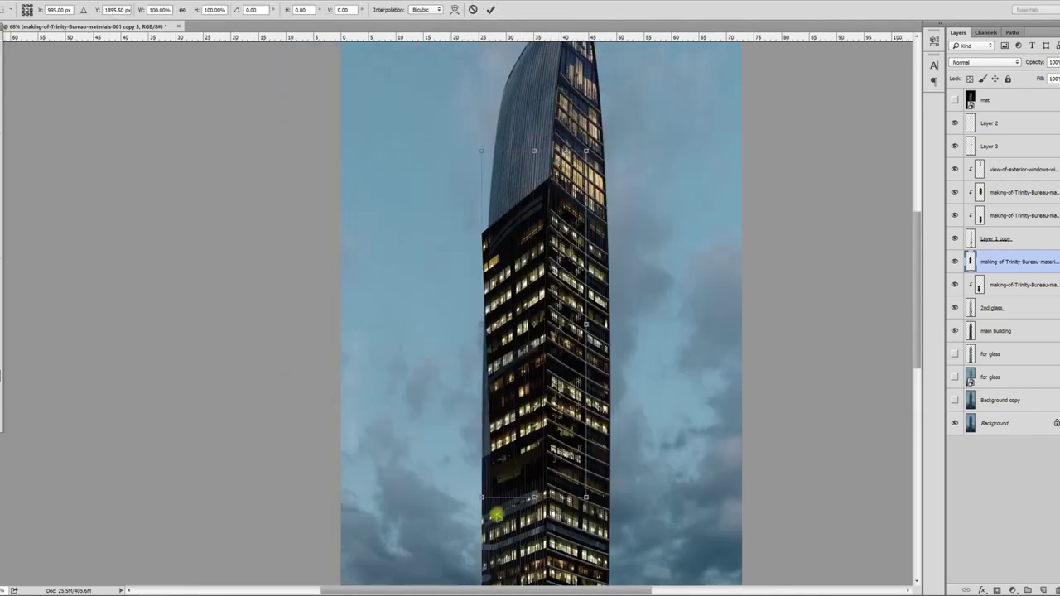
left_click_drag(482, 498, 469, 500)
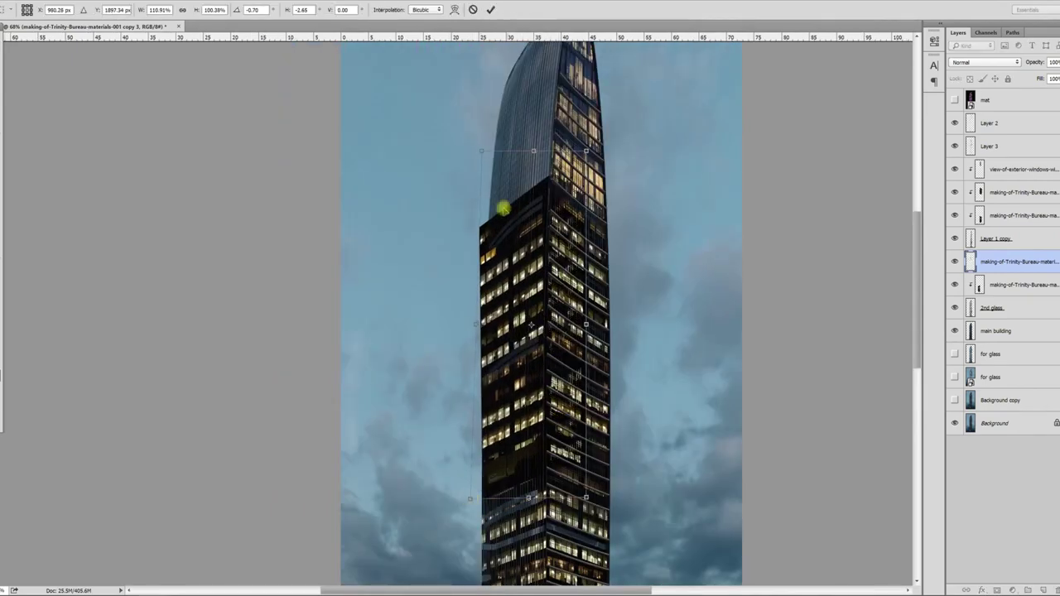
left_click_drag(484, 152, 491, 154)
key("Return")
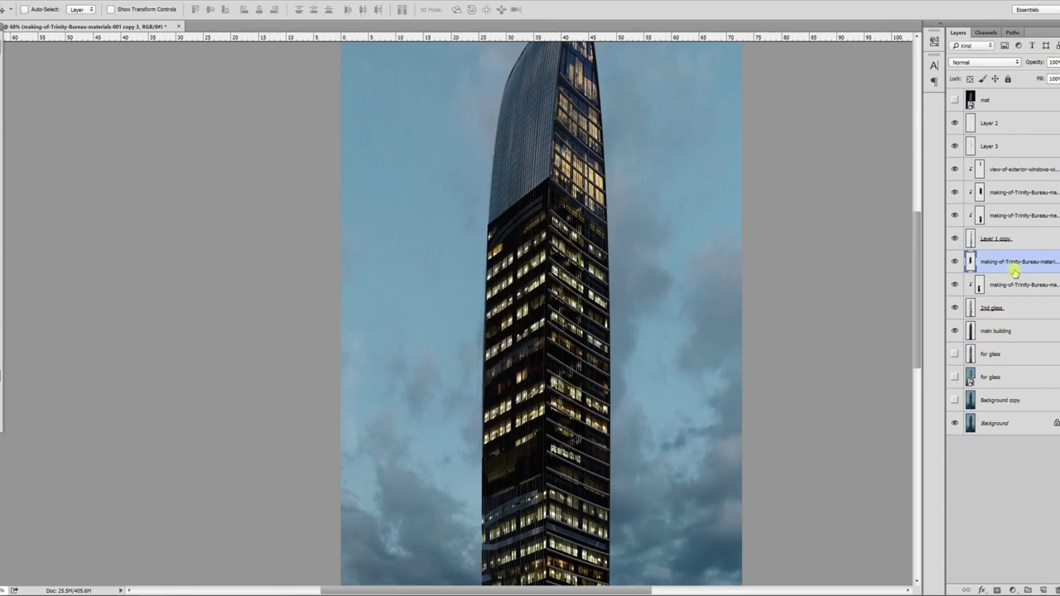
Clip the mirrored middle window texture to the 2nd glass layer.
left_click(1018, 285)
left_click(1023, 268)
key("ctrl+alt+g")
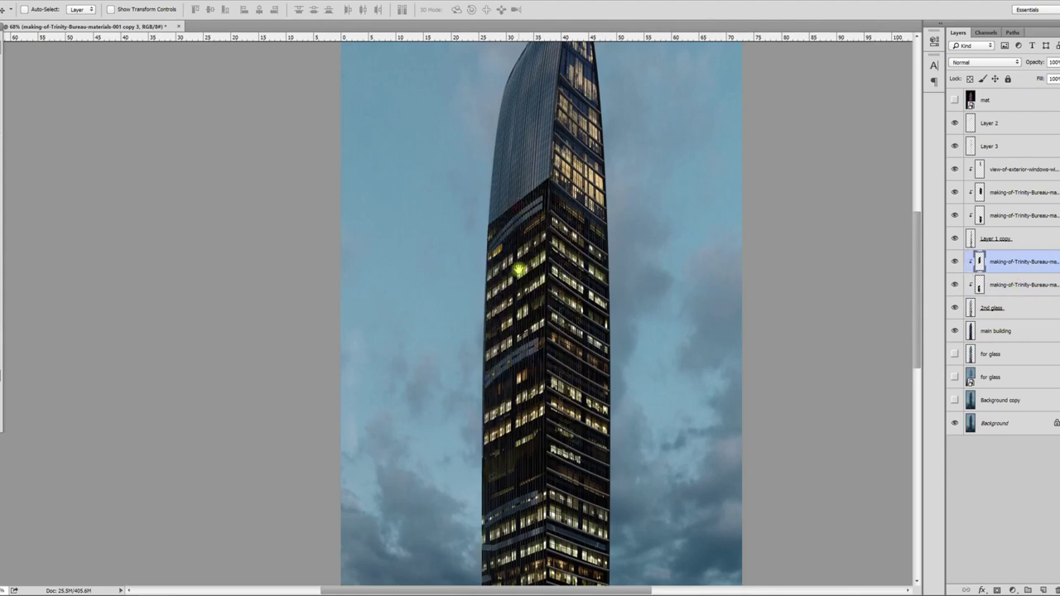
Check which layer holds the flat face's top windows by shifting Layer 3 and the exterior-windows texture, undoing each shift.
scroll(522, 273, "up", 5)
right_click(588, 335)
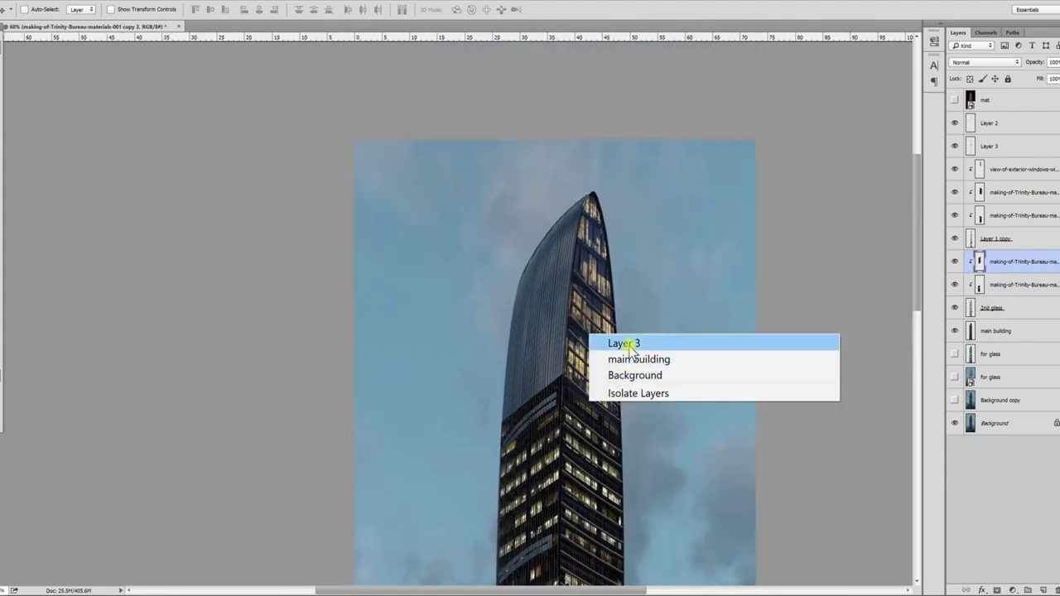
left_click(616, 343)
left_click_drag(609, 349, 667, 347)
key("ctrl+z")
left_click(997, 169)
left_click_drag(613, 321, 724, 314)
key("ctrl+z")
Duplicate the exterior-windows texture below Layer 1 copy, move it onto the curved side of the crown and flip it horizontally.
left_click_drag(1017, 246, 1017, 261)
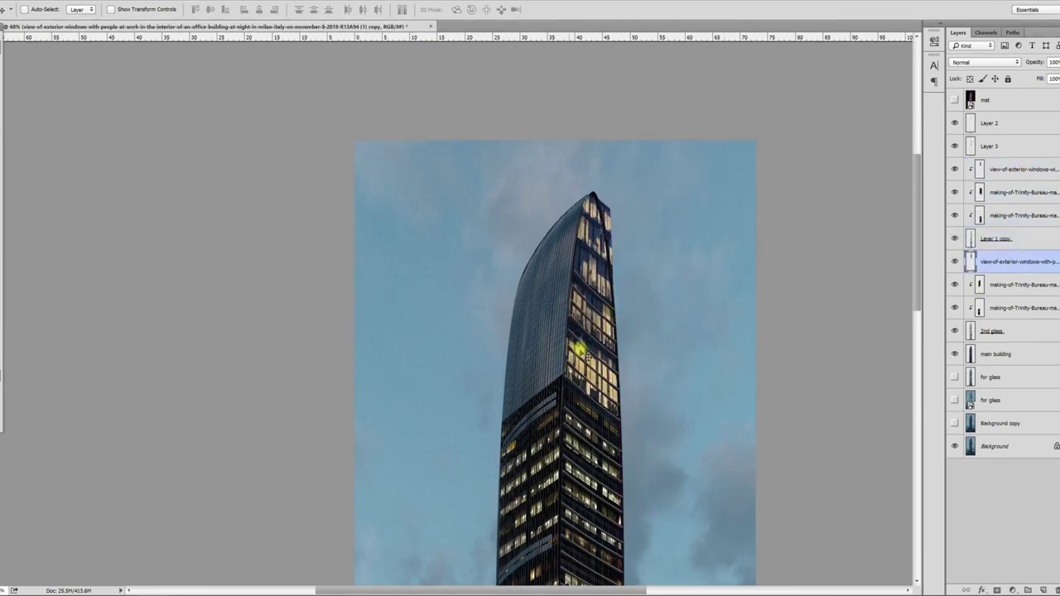
left_click_drag(600, 351, 524, 375)
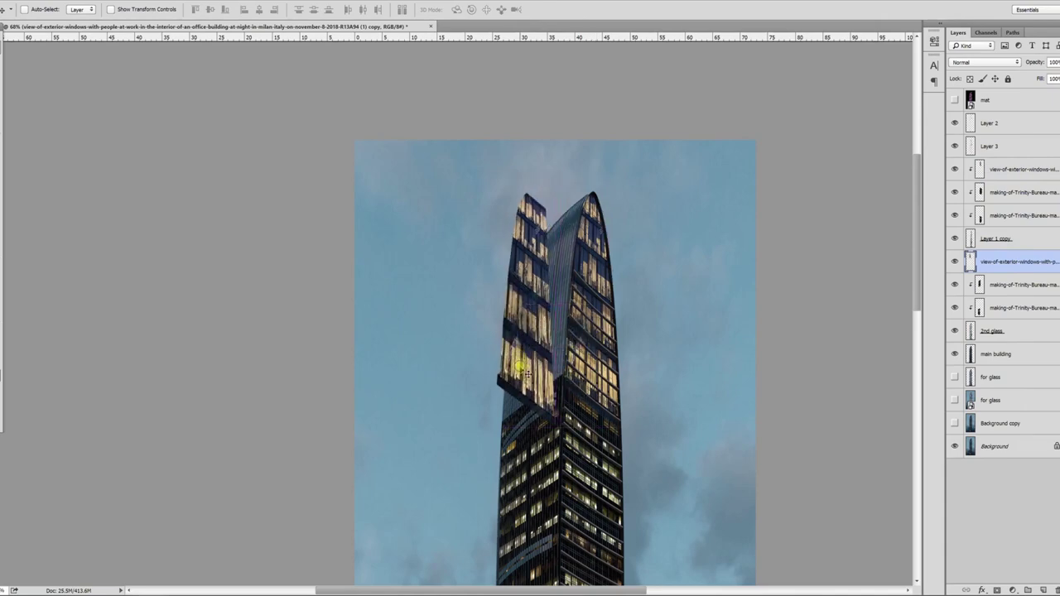
key("ctrl+t")
right_click(548, 276)
left_click(580, 549)
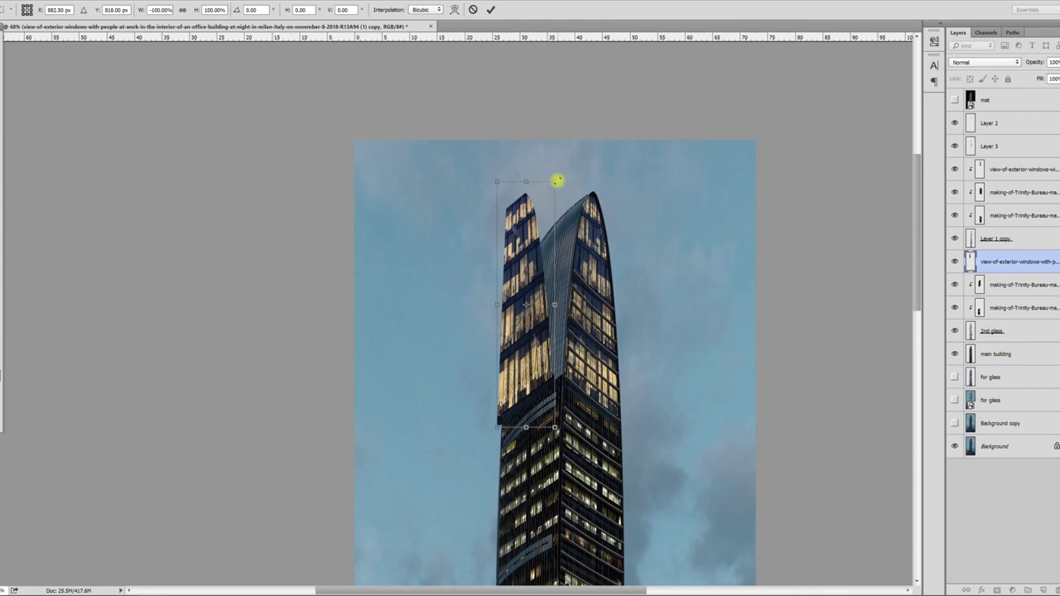
Distort the mirrored top-window texture wider so it reaches the tower's corner edge.
left_click_drag(573, 183, 570, 181)
left_click_drag(566, 304, 573, 303)
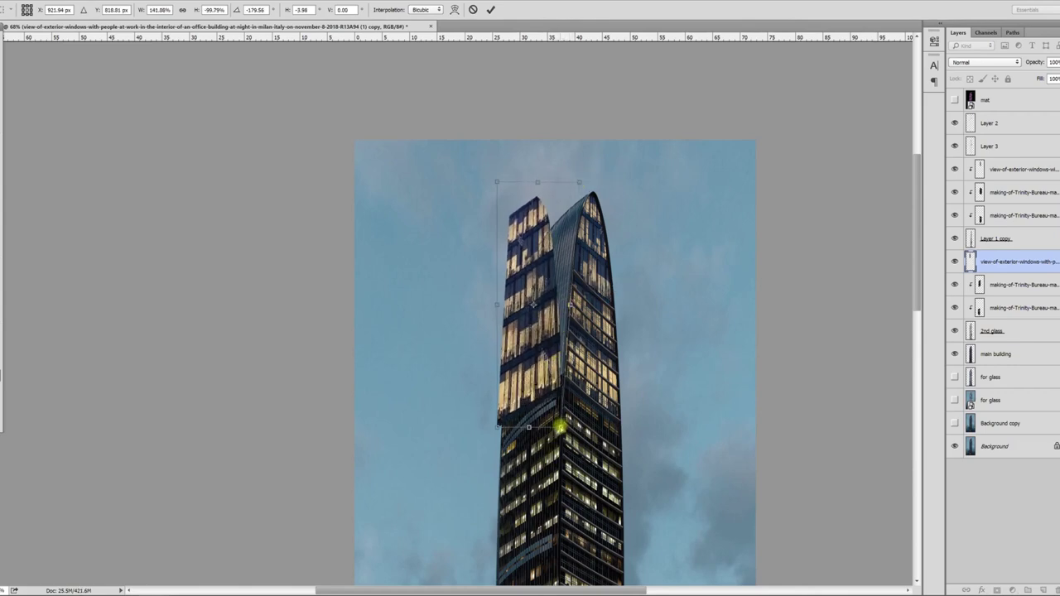
left_click_drag(561, 427, 565, 415)
Warp the upper corners of the top-window texture to the crown's curved outline and clip it to the 2nd glass layer.
right_click(540, 259)
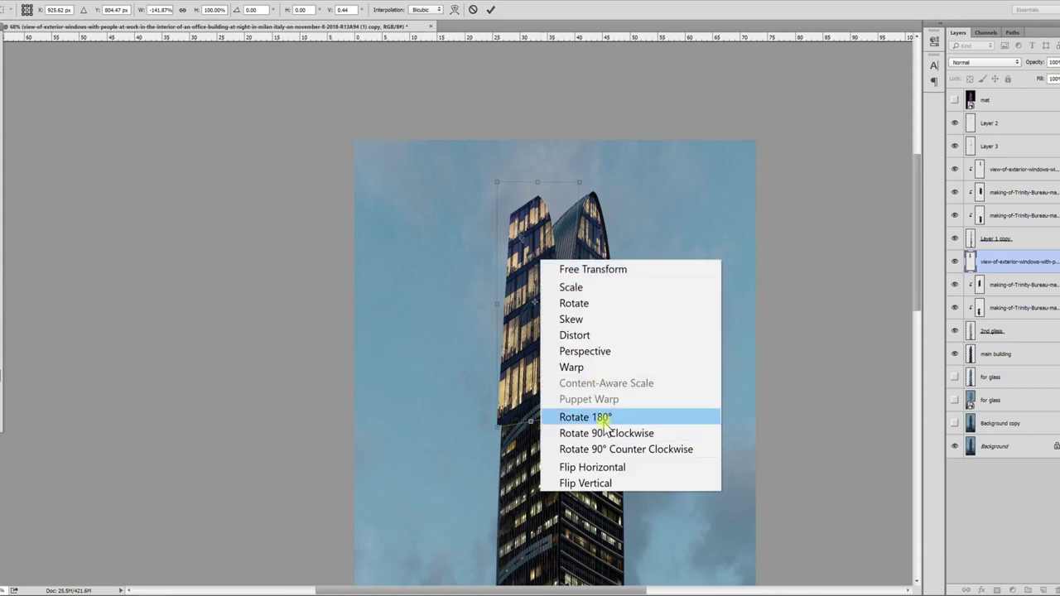
left_click(598, 367)
left_click_drag(578, 181, 659, 175)
left_click_drag(556, 220, 558, 212)
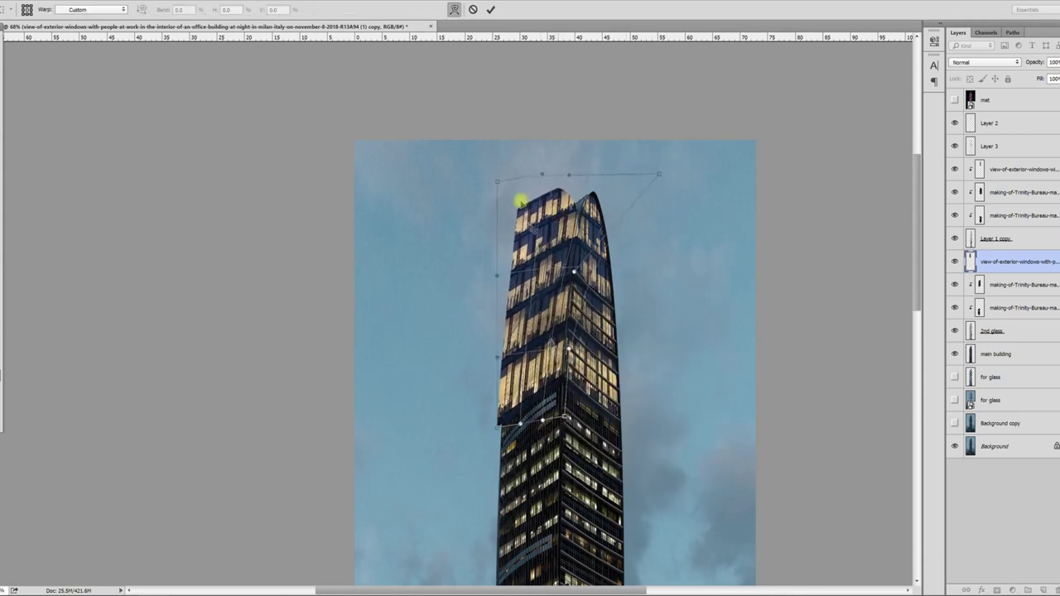
left_click_drag(502, 183, 581, 191)
right_click(573, 231)
left_click(617, 242)
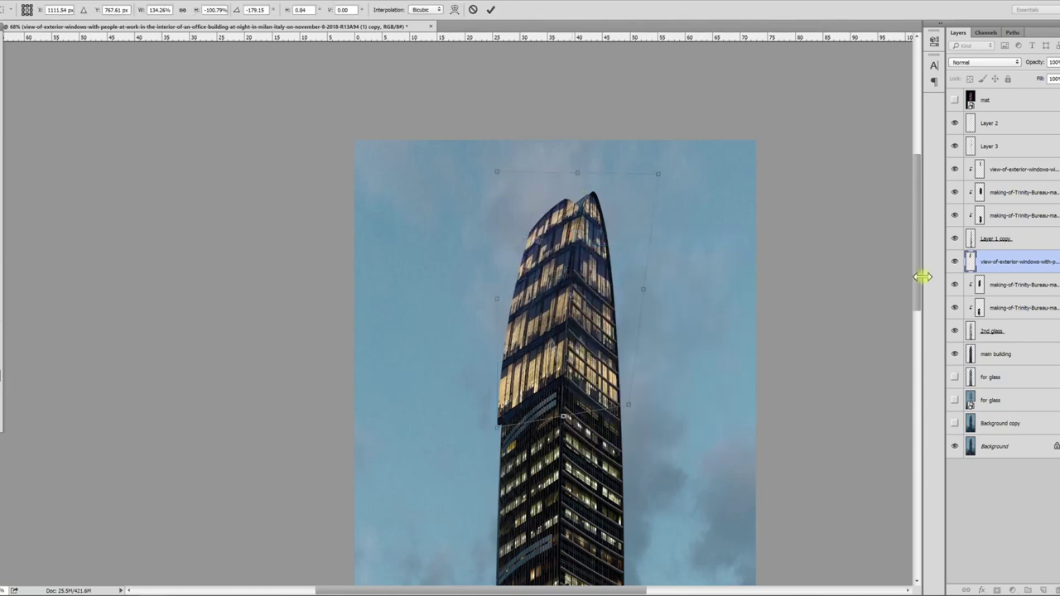
right_click(564, 238)
left_click(497, 242)
key("Return")
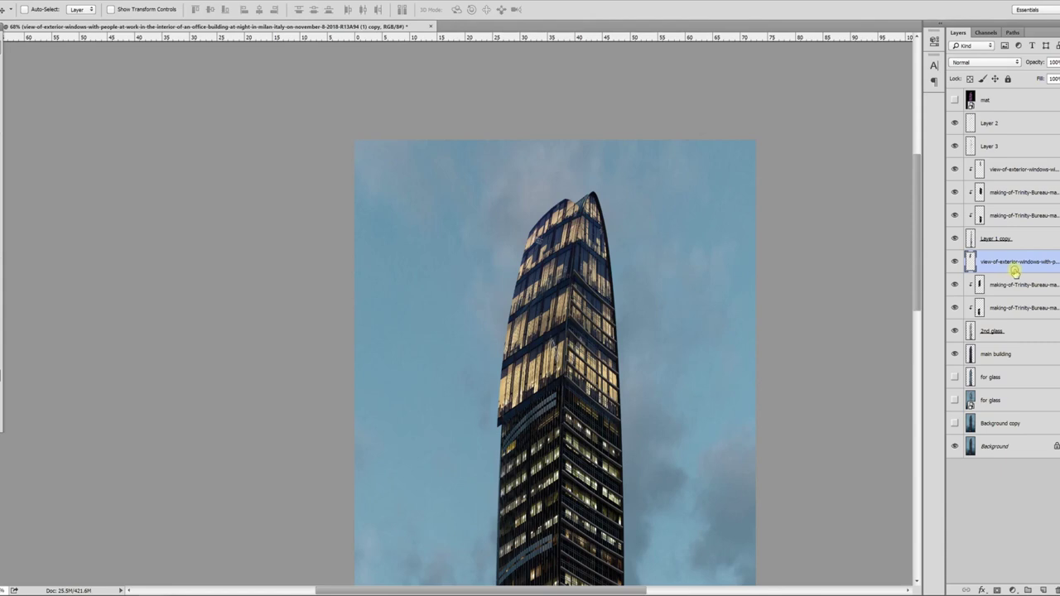
key("ctrl+z")
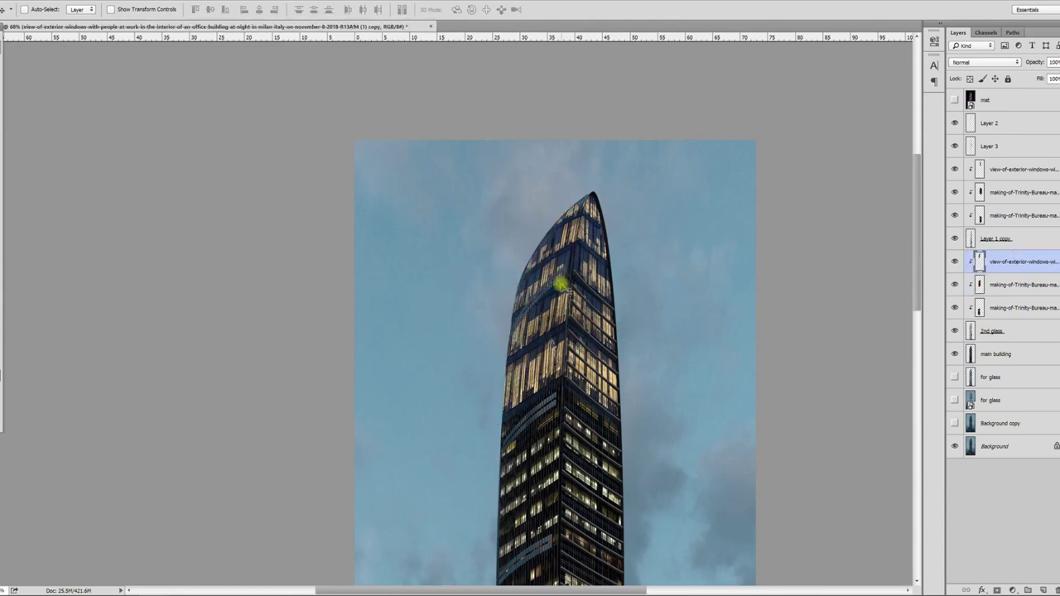
Warp the clipped top-window texture again, pulling its outer corners to bend the rows along the curved face.
key("ctrl+t")
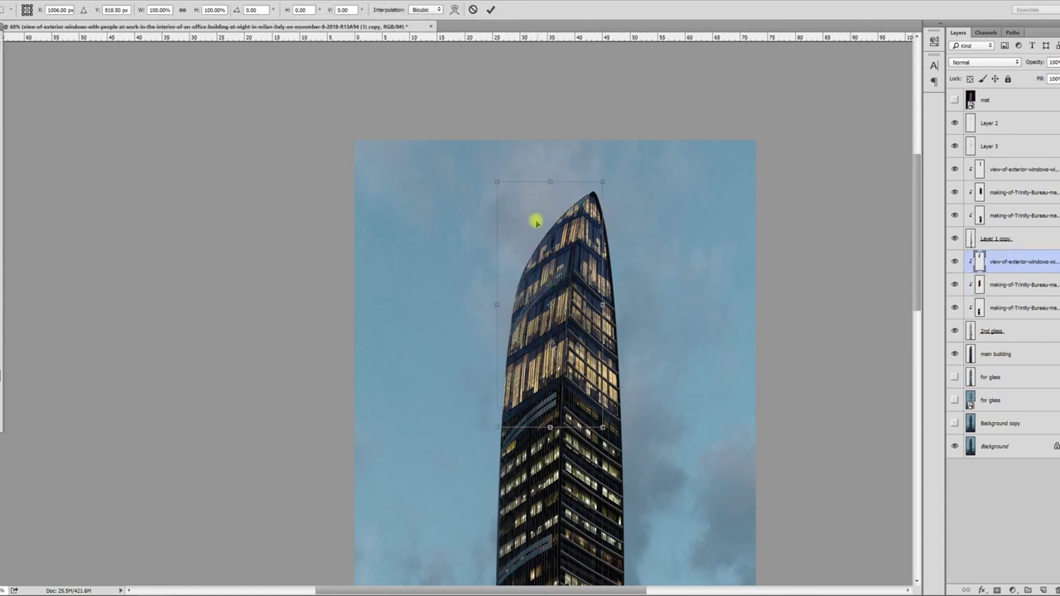
right_click(543, 229)
left_click(597, 336)
mouse_move(496, 182)
left_mouse_down()
mouse_move(477, 177)
mouse_move(521, 241)
mouse_move(479, 189)
left_mouse_up()
mouse_move(563, 213)
left_mouse_down()
mouse_move(555, 197)
mouse_move(559, 213)
left_mouse_up()
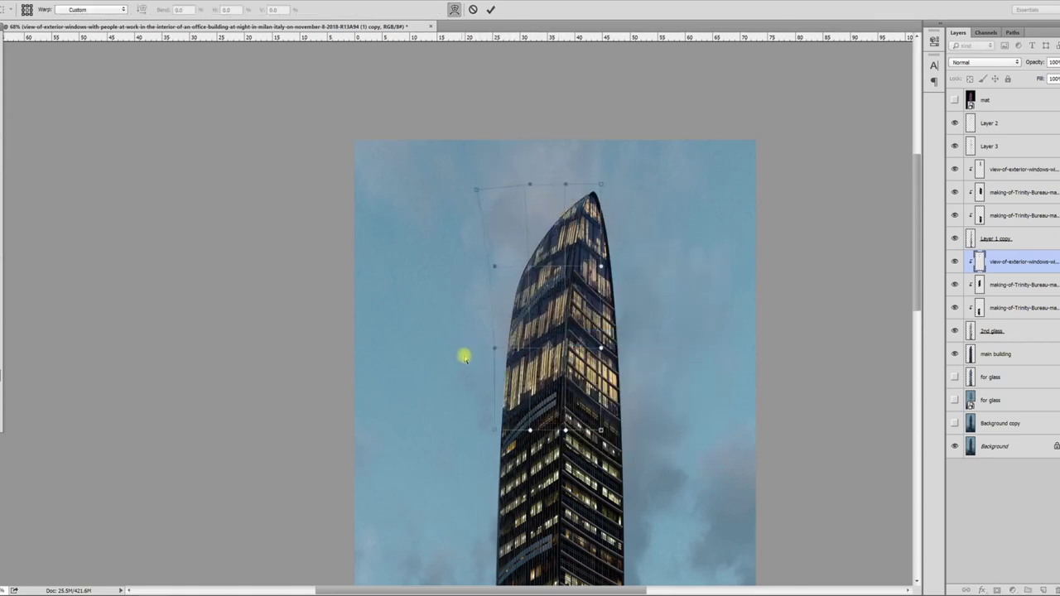
left_click_drag(493, 432, 502, 445)
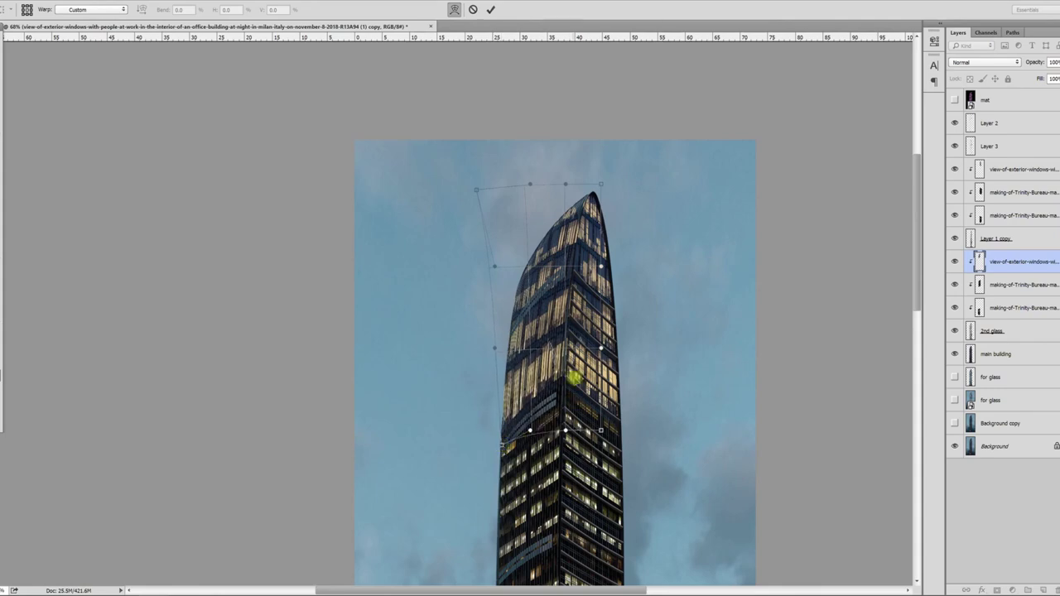
key("ctrl+minus")
right_click(559, 282)
left_click(559, 282)
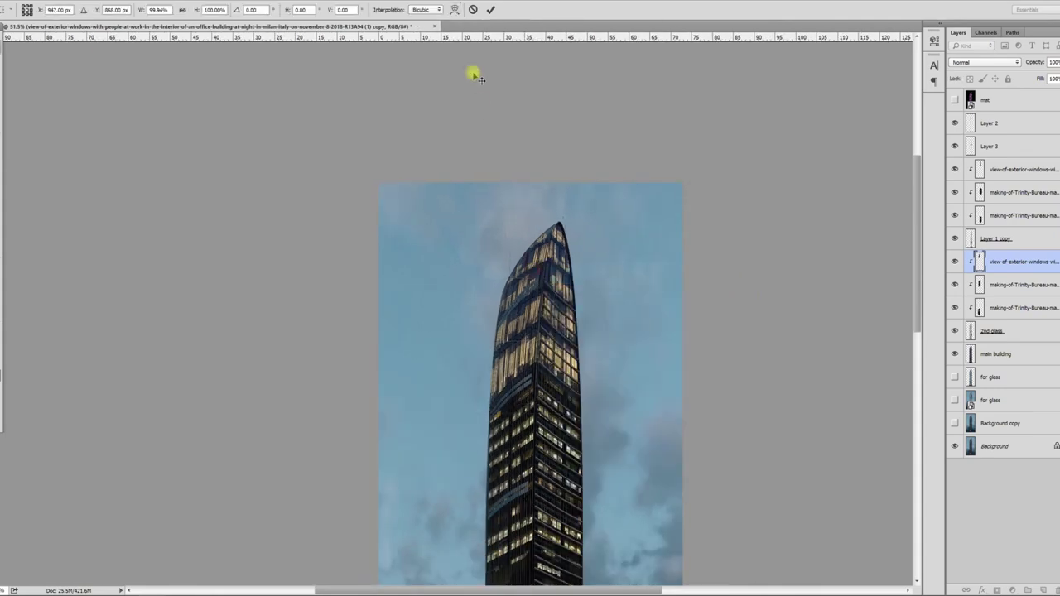
scroll(480, 125, "down", 5)
key("Return")
scroll(447, 457, "up", 5)
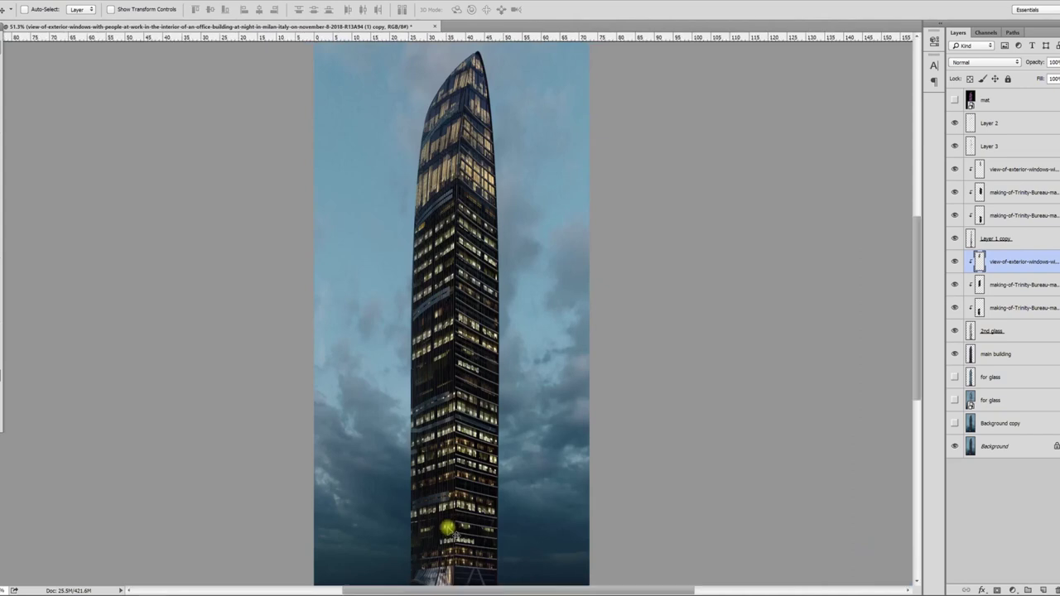
Select the window textures clipped to 2nd glass together and shift them off the tower to check them, undoing the shift.
left_click(1023, 307)
left_click(1017, 285, "shift")
left_click(1013, 263, "shift")
left_click_drag(472, 389, 586, 366)
key("ctrl+z")
left_click(1017, 308)
left_click(1017, 285, "shift")
Delete the warped top-window texture from the curved side of the crown.
left_click_drag(473, 260, 497, 209)
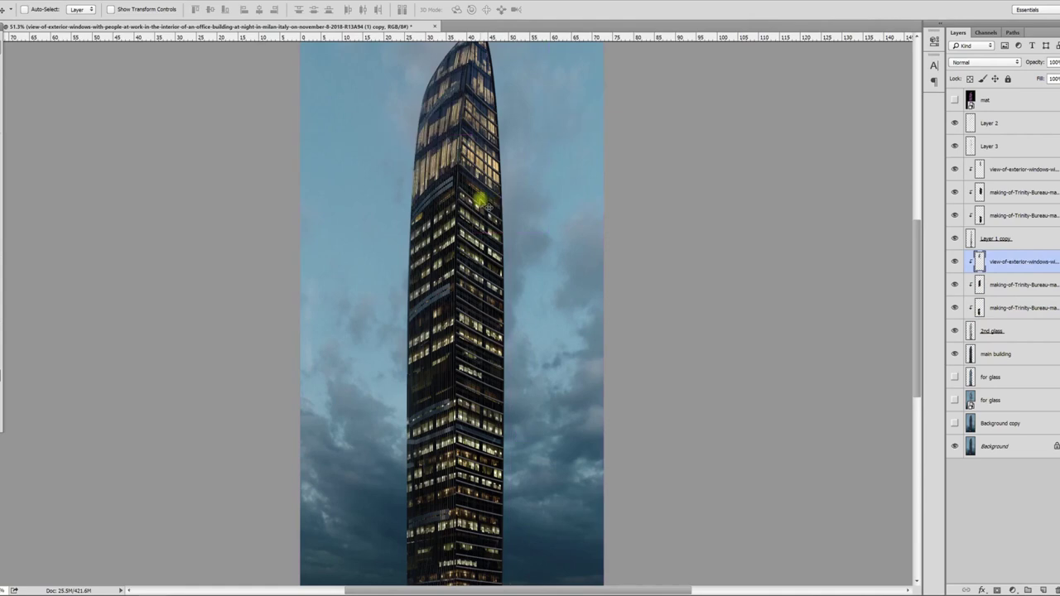
key("Delete")
left_click_drag(392, 137, 409, 281)
scroll(409, 281, "up", 1)
Place a horizontally flipped copy of the flat face's top-window texture on the curved crown and clip it to 2nd glass.
left_click(1011, 172)
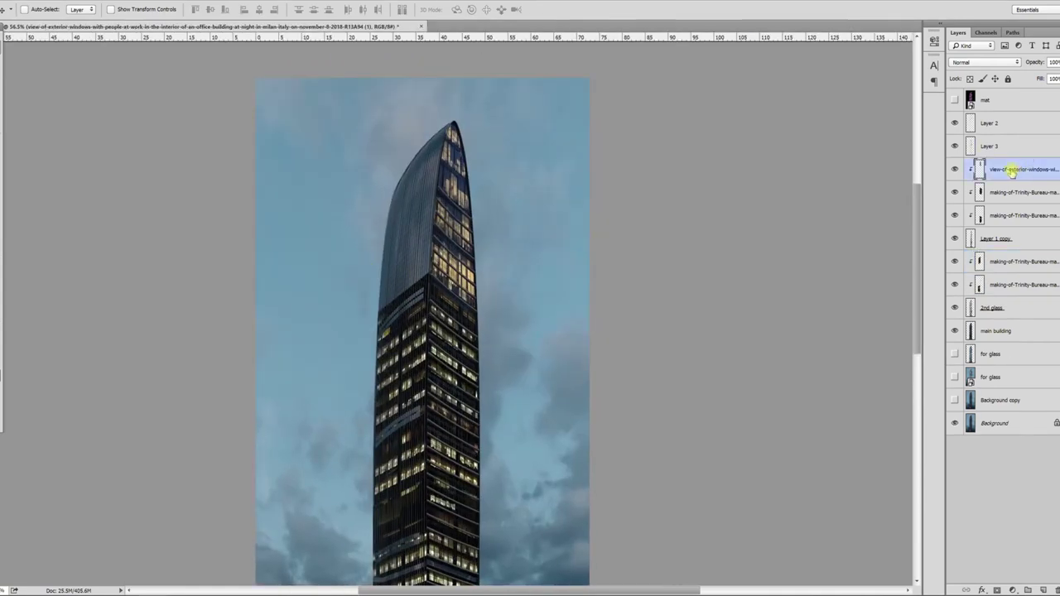
left_click_drag(497, 328, 471, 332)
key("ctrl+z")
mouse_move(1014, 267)
left_mouse_down()
mouse_move(1012, 303)
mouse_move(1021, 226)
mouse_move(1020, 250)
left_mouse_up()
mouse_move(401, 276)
left_mouse_down()
mouse_move(413, 267)
mouse_move(385, 279)
left_mouse_up()
key("ctrl+t")
right_click(400, 273)
left_click(469, 480)
key("Return")
left_click(1033, 269, "alt")
Distort the corners of the new top-window texture so it covers the crown's curved side and slopes with its floor lines.
key("ctrl+t")
left_click_drag(422, 112, 431, 322)
left_click_drag(427, 254, 438, 303)
left_click_drag(493, 135, 535, 138)
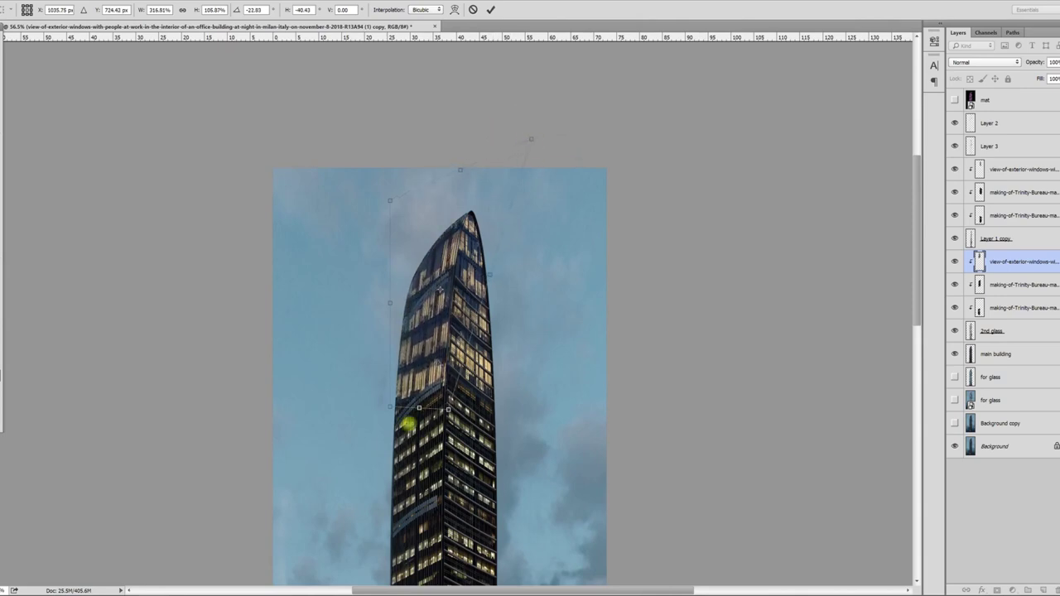
left_click_drag(385, 412, 448, 386)
mouse_move(388, 202)
left_mouse_down()
mouse_move(382, 188)
mouse_move(387, 197)
left_mouse_up()
Warp the top-window texture so its rows bend with the crown's curved face, and apply the transform.
right_click(431, 295)
left_click(456, 402)
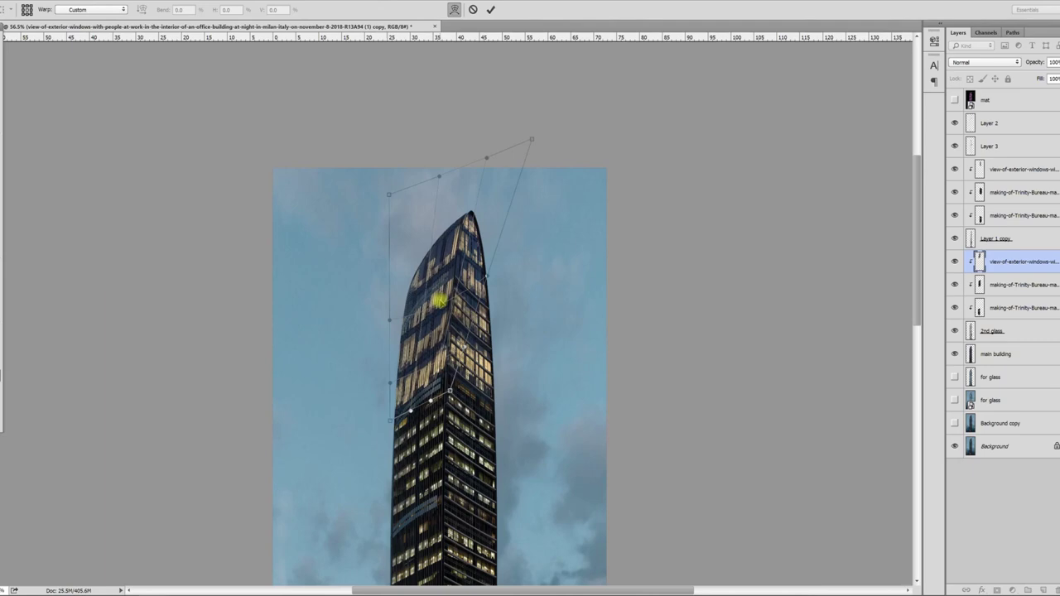
right_click(448, 209)
left_click(468, 220)
scroll(447, 237, "down", 2)
key("Return")
Warp the top-window texture's lower outer corner slightly downward to meet the windows below, and apply it.
scroll(460, 178, "up", 3)
key("ctrl+t")
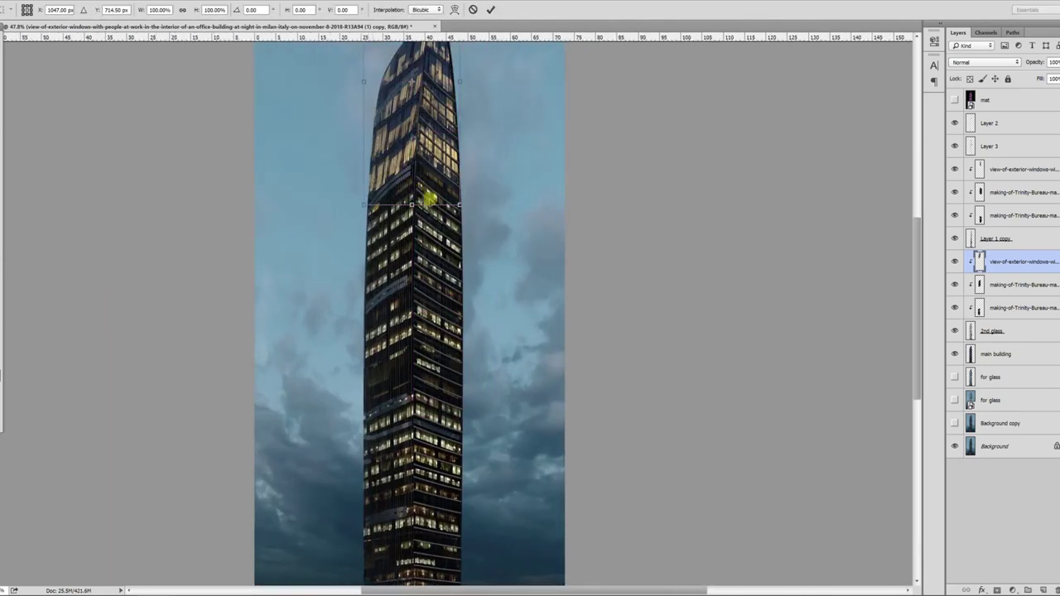
right_click(431, 290)
left_click(476, 394)
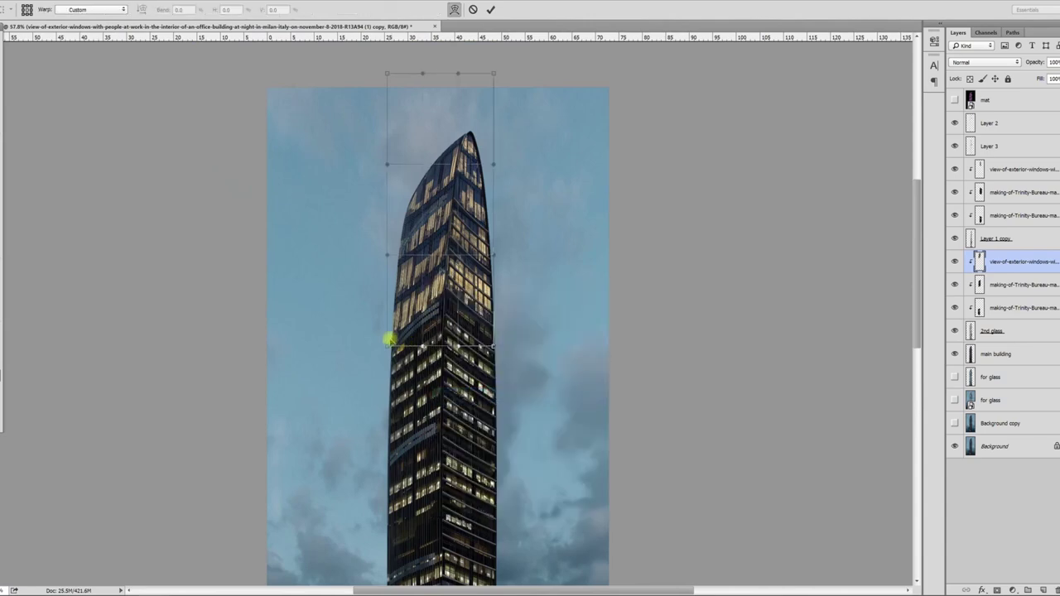
left_click_drag(387, 352, 391, 361)
right_click(435, 310)
left_click(470, 312)
right_click(438, 280)
left_click(469, 293)
key("Return")
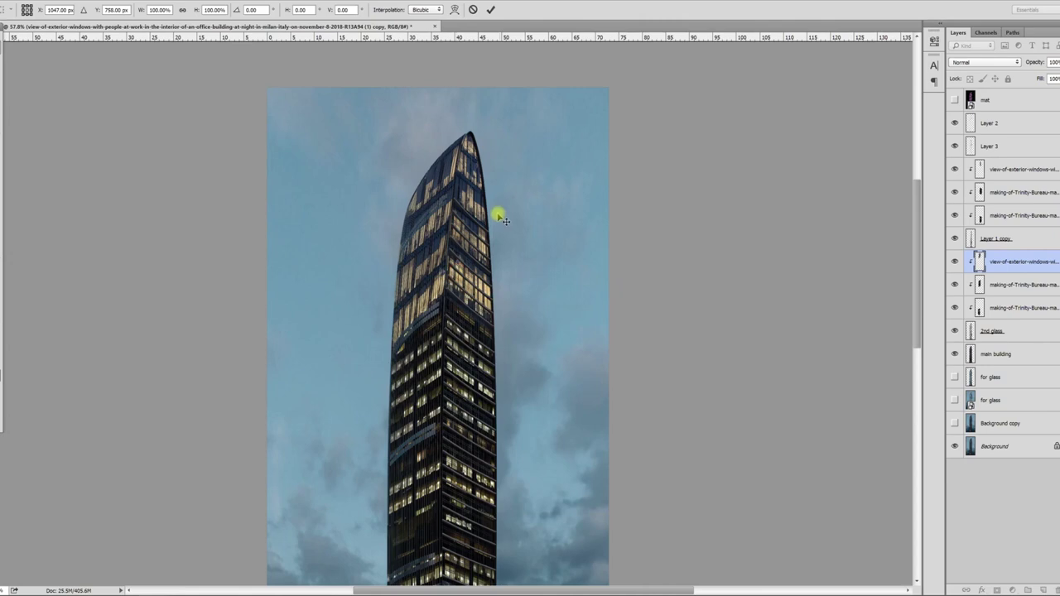
Apply the crown texture's transform, then merge the two lower window textures clipped to 2nd glass into one layer.
key("Return")
scroll(483, 206, "down", 5)
scroll(476, 448, "up", 4)
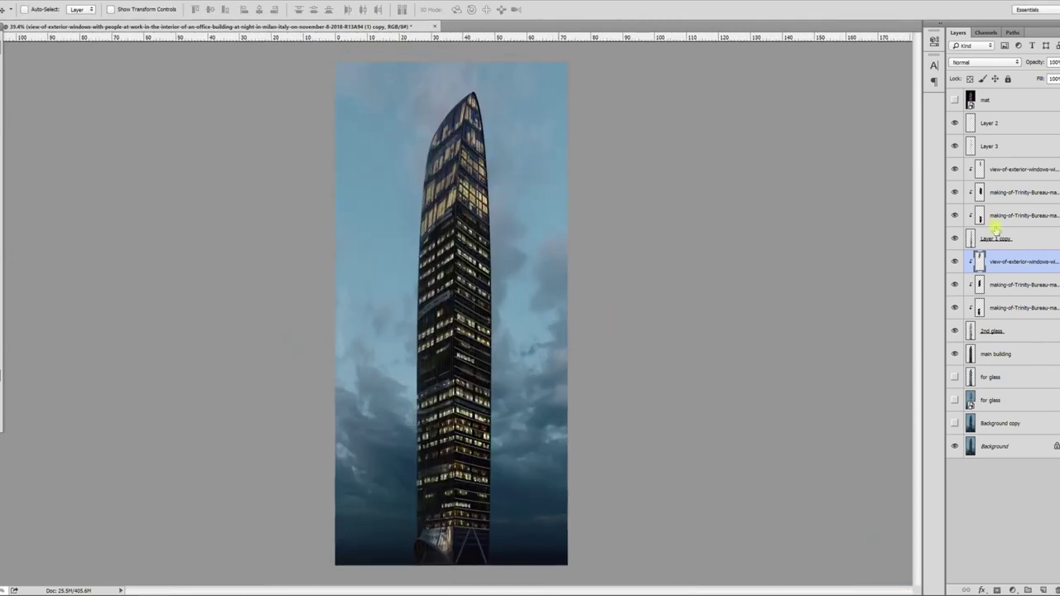
left_click(1024, 284)
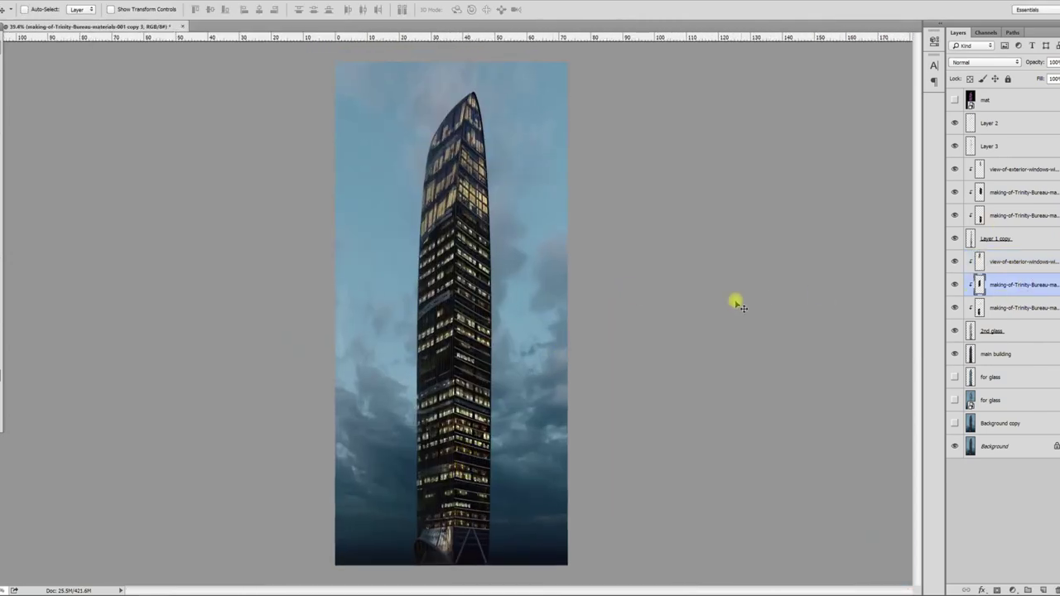
left_click(1022, 311, "ctrl")
left_click_drag(425, 387, 383, 384)
key("ctrl+z")
right_click(1004, 314)
left_click(697, 552)
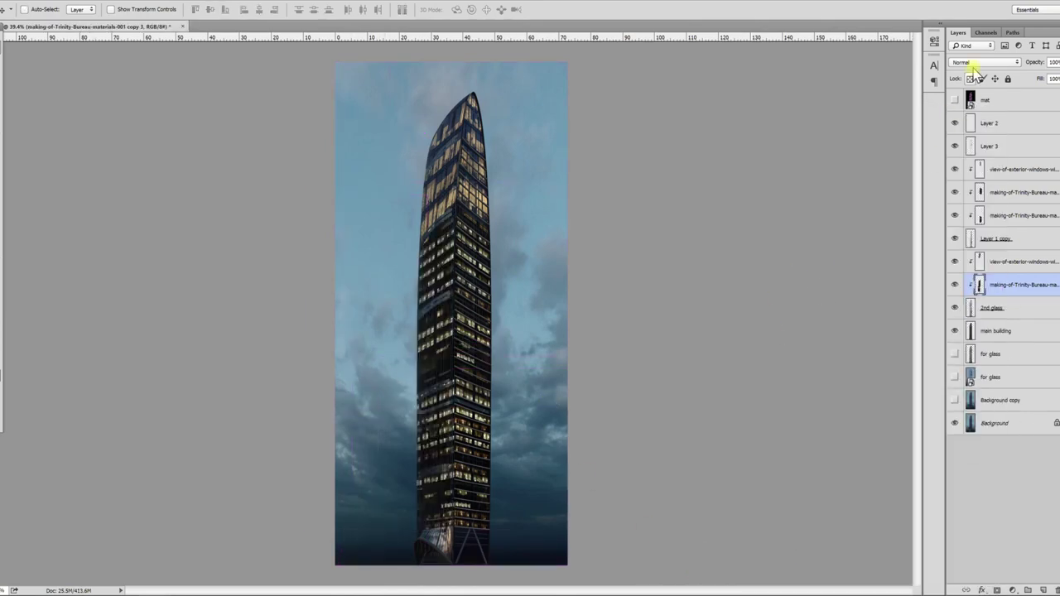
Set the merged curved-face window layer's blend mode to Color Dodge and compare the tower with and without it.
key("Down")
key("Down")
key("Down")
key("Down")
key("Down")
key("Down")
key("Down")
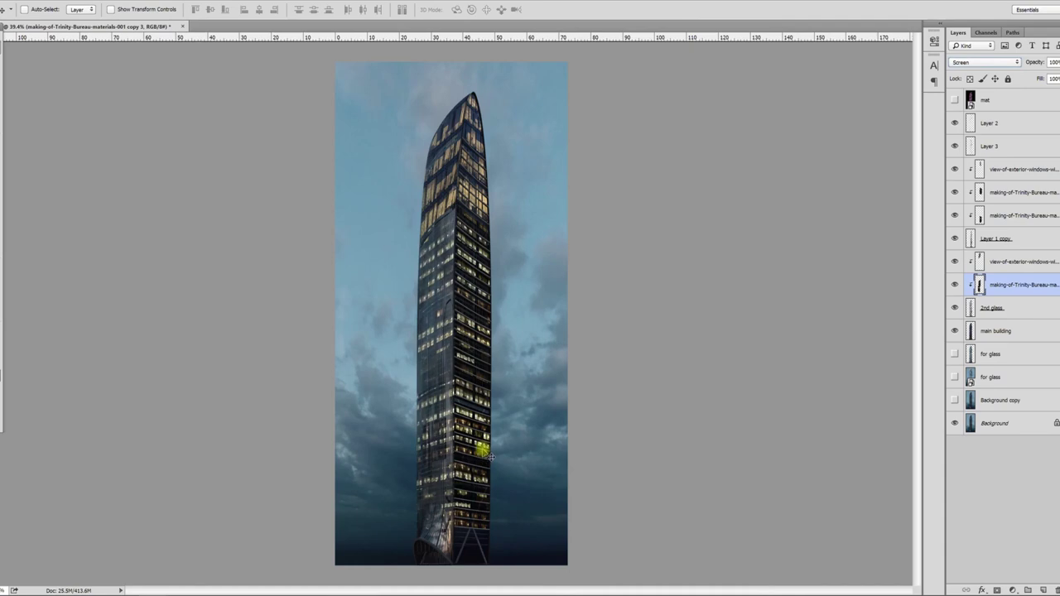
scroll(398, 487, "up", 3)
left_click_drag(496, 473, 530, 352)
left_click(954, 285)
left_click(955, 285)
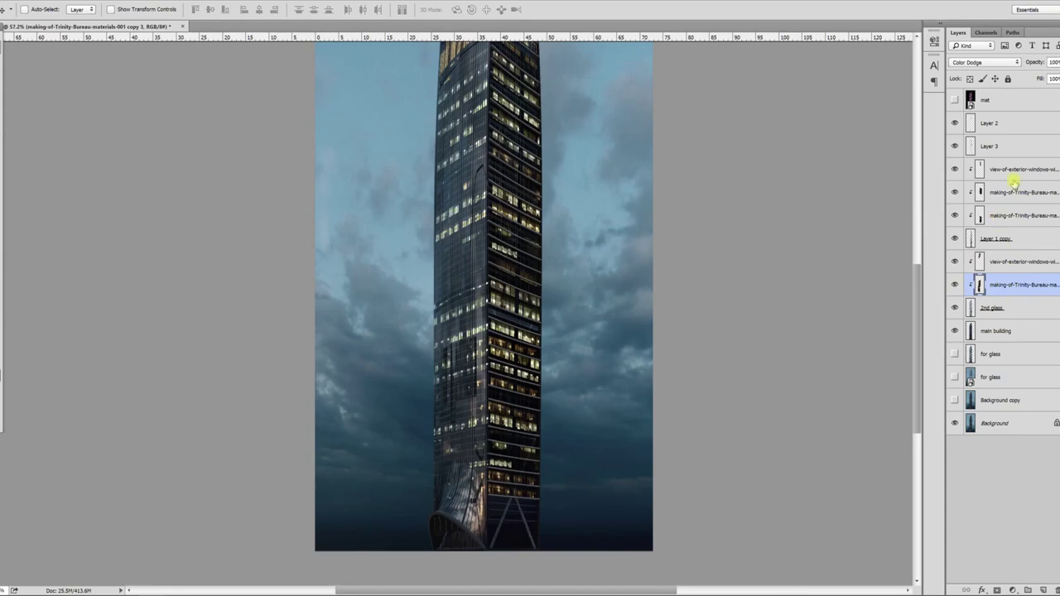
Merge the three window textures clipped to Layer 1 copy on the flat face into one layer.
left_click(1021, 217)
left_click(1010, 192, "shift")
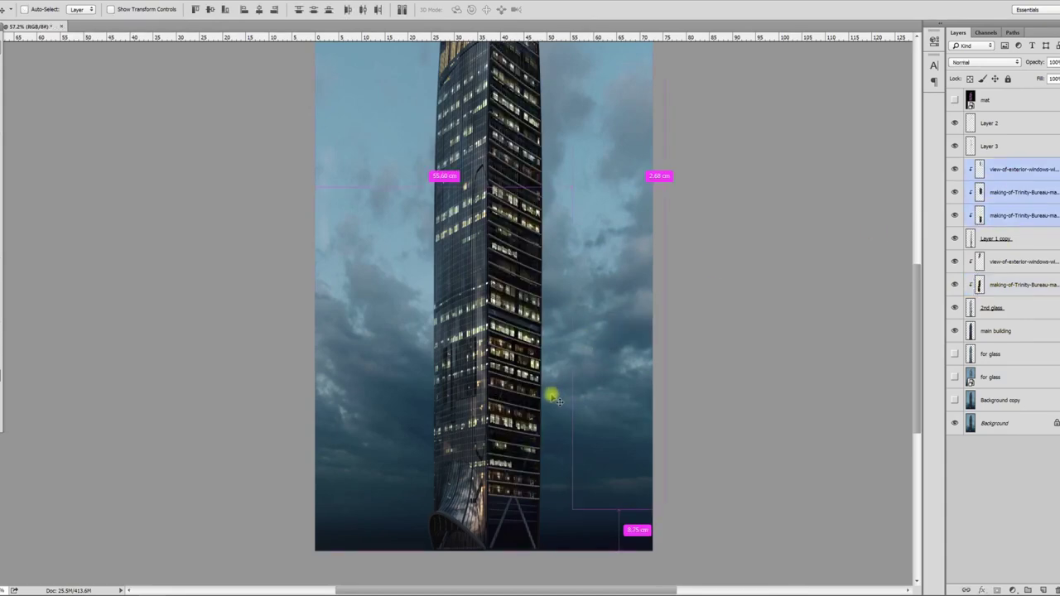
scroll(548, 372, "down", 3)
right_click(1022, 211)
left_click(757, 556)
Set the merged flat-face window layer's blend mode to Color Dodge and compare the tower with and without it.
key("Down")
key("Down")
key("Down")
key("Down")
key("Down")
key("Down")
key("Down")
key("Down")
key("Down")
key("Down")
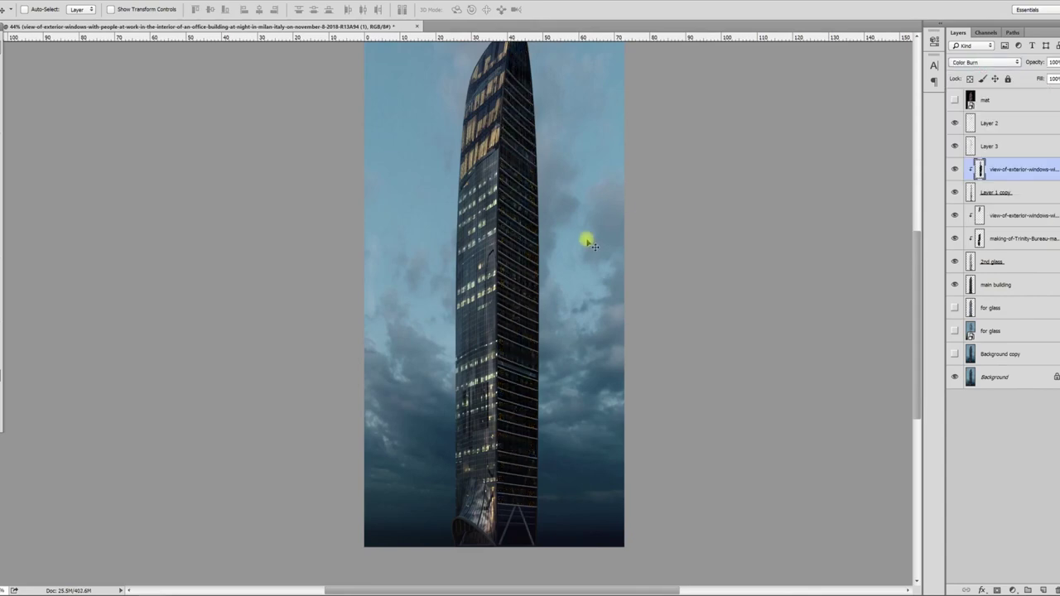
key("Up")
left_click(953, 169)
left_click(952, 169)
scroll(411, 513, "down", 6)
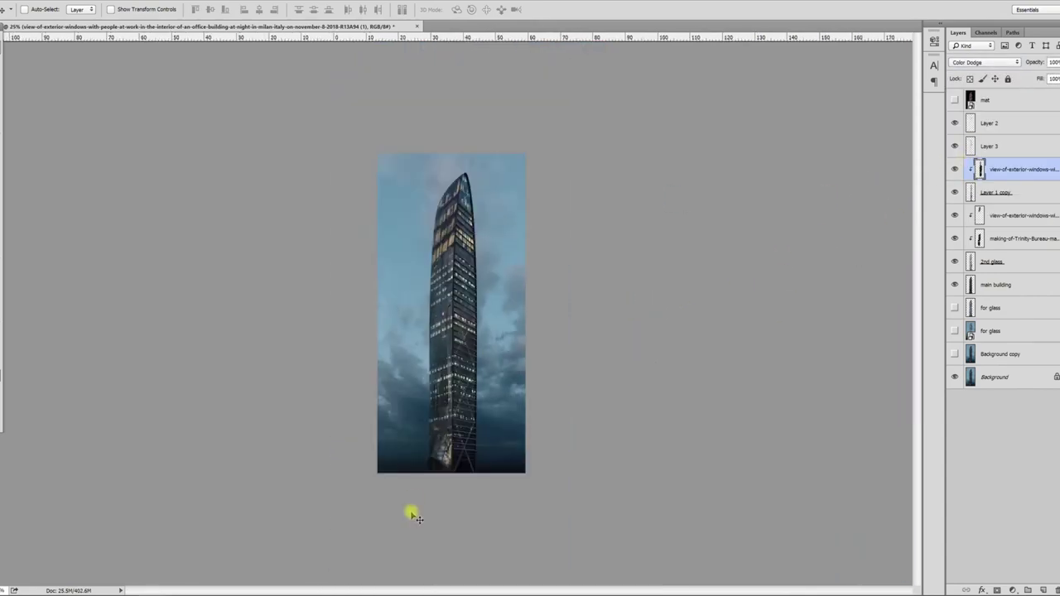
scroll(442, 550, "up", 9)
left_click_drag(447, 499, 445, 541)
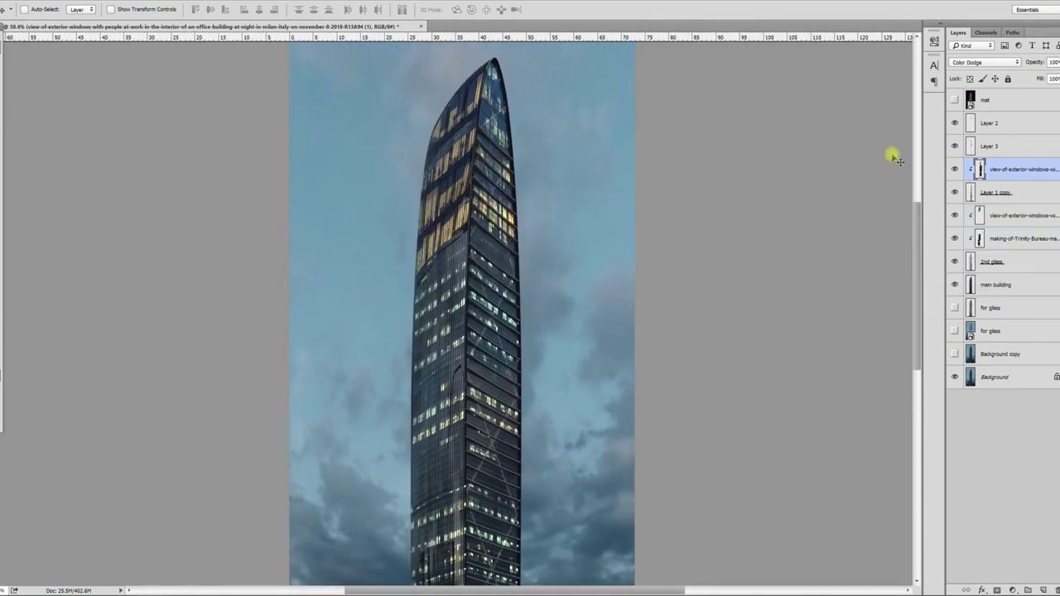
left_click(997, 152)
left_click_drag(502, 218, 553, 209)
key("ctrl+z")
left_click(1005, 172)
mouse_move(530, 250)
left_mouse_down()
mouse_move(565, 265)
mouse_move(542, 256)
left_mouse_up()
Copy the layer style of the curved face's lower window texture onto its top-window texture above.
left_click(1014, 216)
right_click(1017, 241)
left_click(729, 442)
right_click(1004, 217)
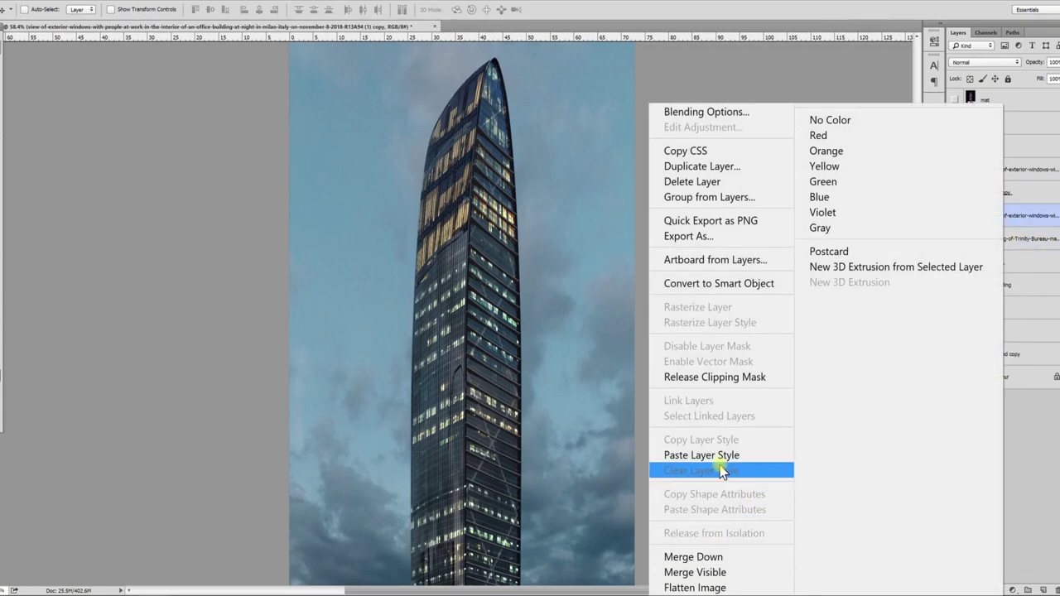
left_click(701, 455)
Examine how the lit windows blend with the glass on both faces, from the tower's base to its crown.
scroll(491, 113, "down", 5)
scroll(460, 505, "up", 4)
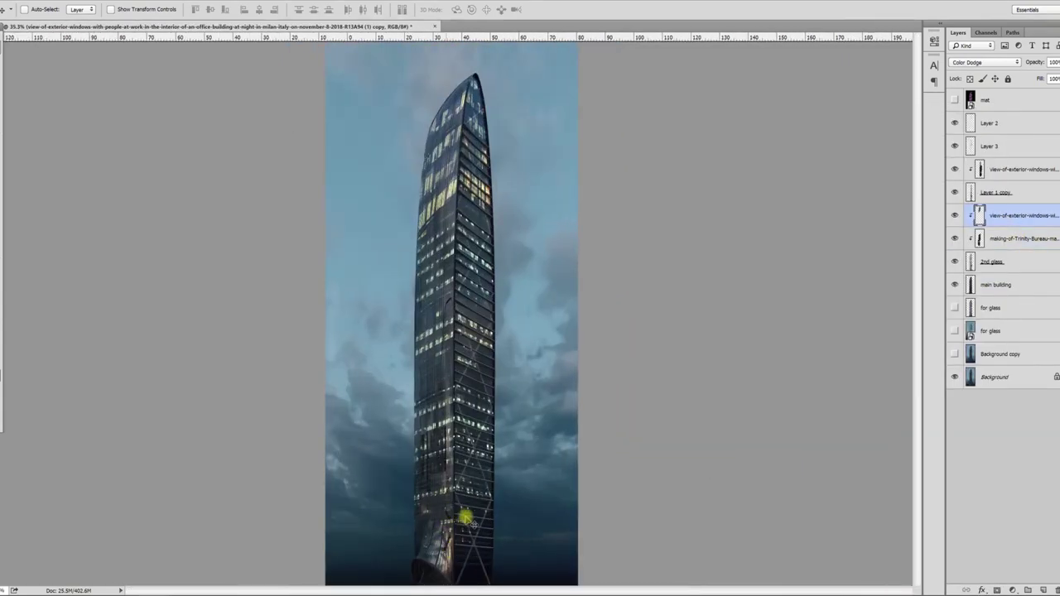
left_click_drag(465, 492, 465, 383)
scroll(465, 383, "up", 5)
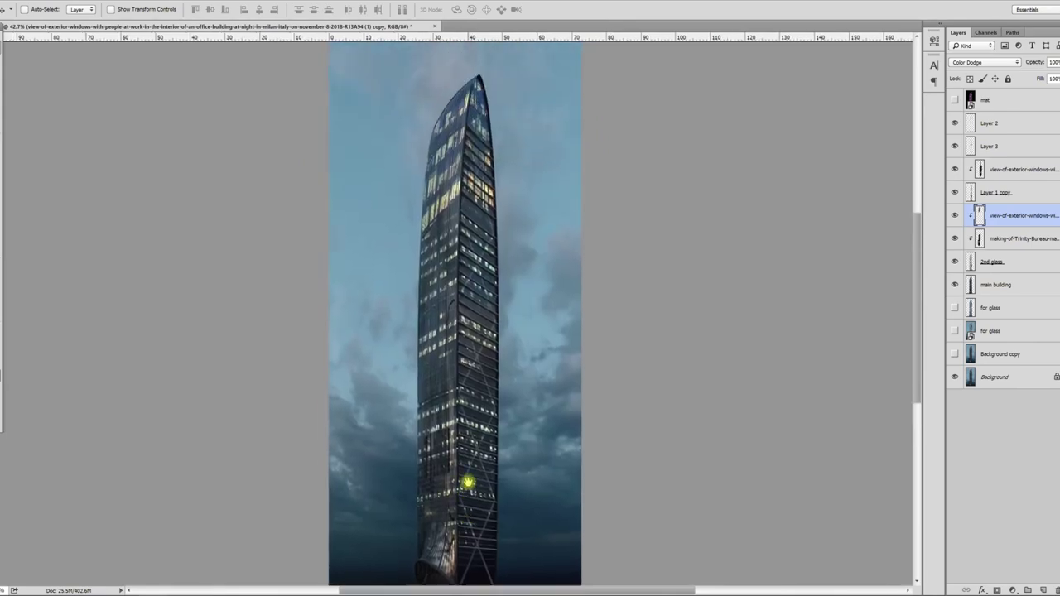
scroll(431, 236, "up", 3)
left_click_drag(492, 355, 327, 266)
left_click_drag(246, 232, 317, 373)
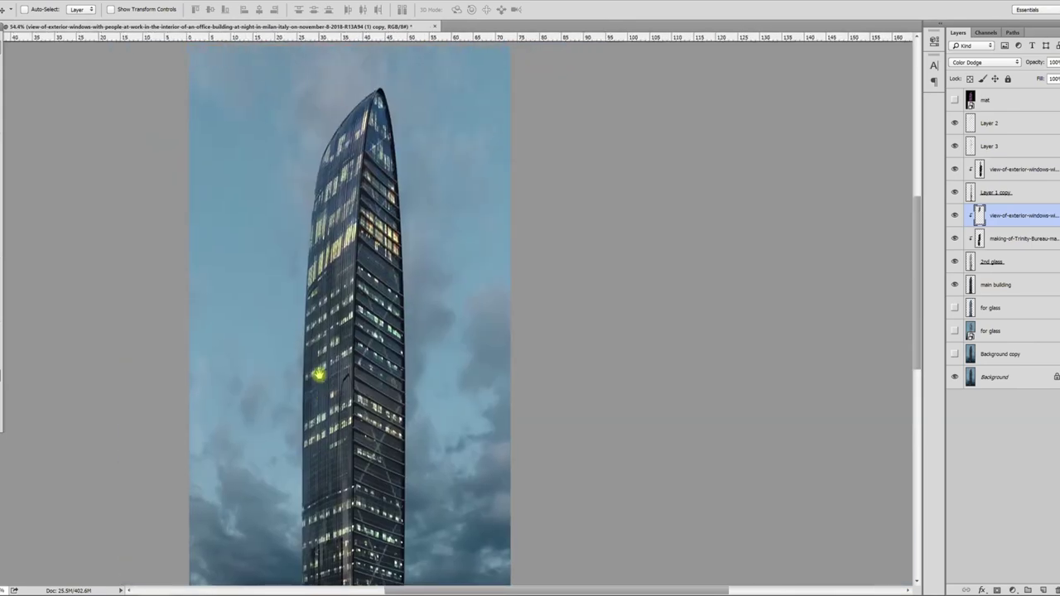
scroll(304, 218, "up", 5)
left_click_drag(480, 414, 388, 395)
scroll(294, 275, "up", 3)
left_click_drag(282, 275, 241, 422)
scroll(323, 423, "up", 5)
scroll(236, 383, "down", 6)
scroll(441, 453, "down", 1)
Move the cut-out for glass layer directly below the mat layer and make it visible.
left_click(1000, 195)
left_click(990, 308)
left_click(1000, 264)
left_click(1005, 311)
left_click_drag(1010, 96, 1002, 111)
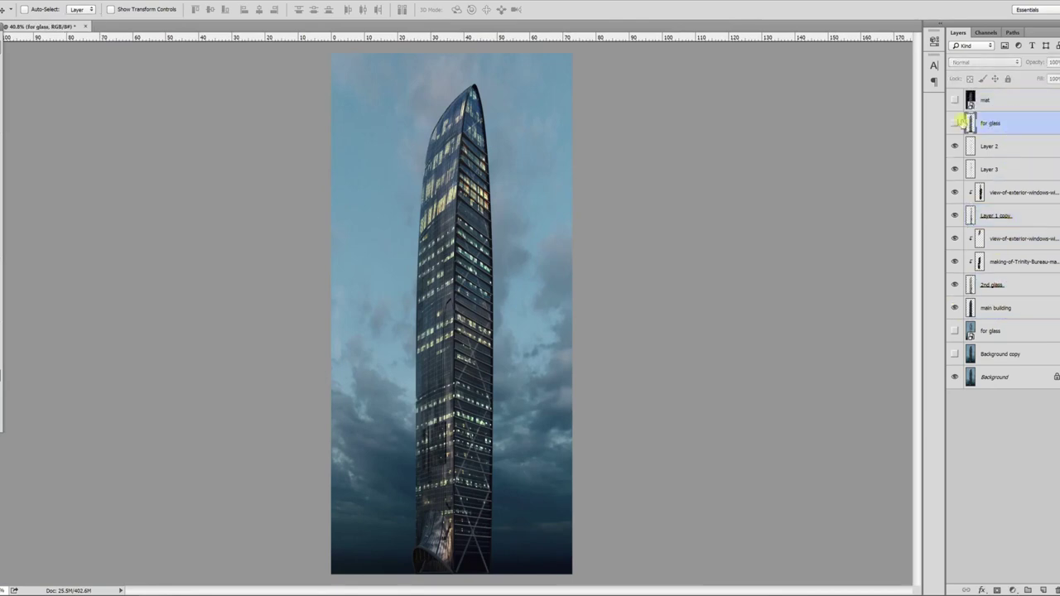
left_click(955, 123)
Show the mat layer and select its purple glass areas by Color Range with a fuzziness of 62.
left_click(970, 101)
left_click(954, 100)
scroll(442, 442, "up", 4)
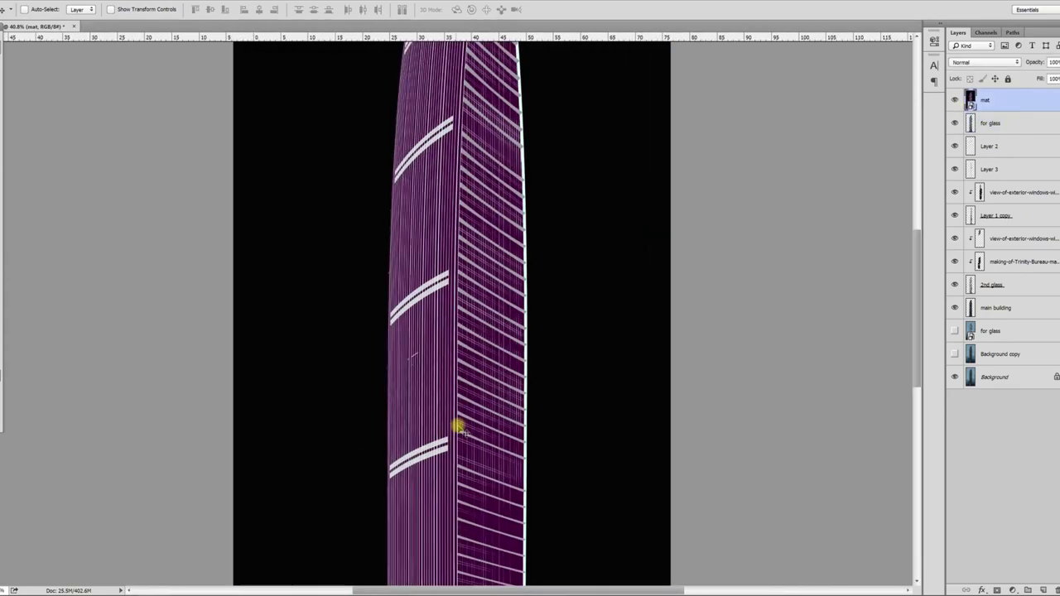
scroll(458, 428, "up", 5)
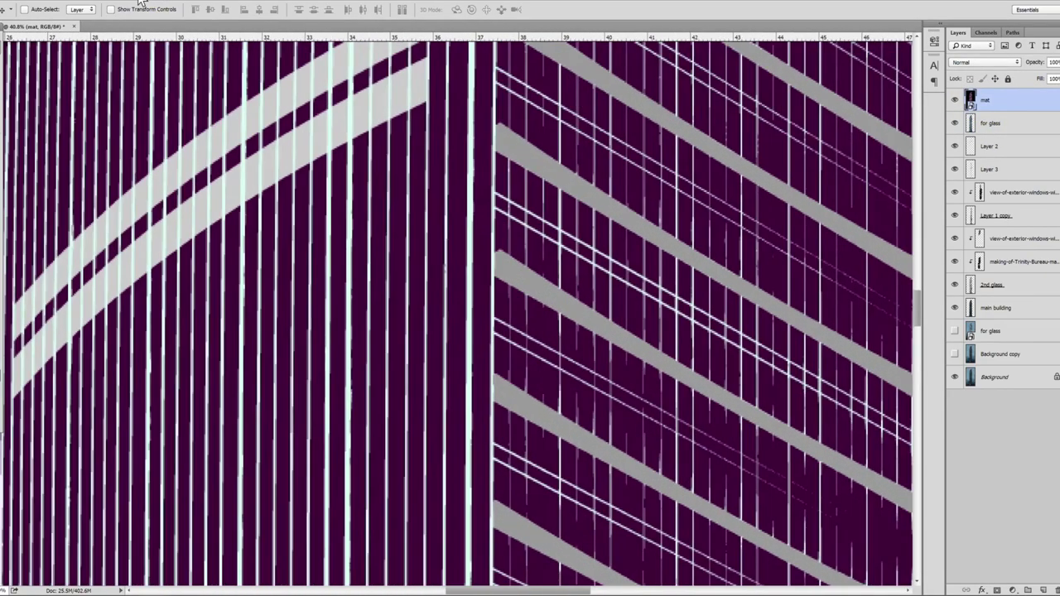
left_click(141, 2)
left_click(176, 145)
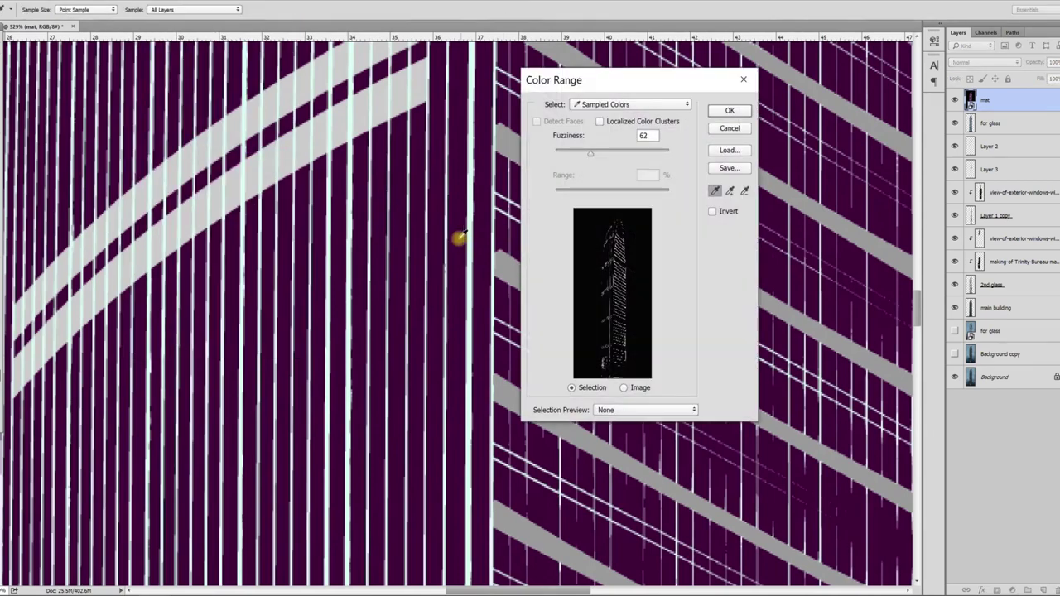
left_click(729, 110)
Hide the mat layer and copy the selected glass areas of the for glass layer to a new layer.
left_click(990, 123)
left_click(955, 100)
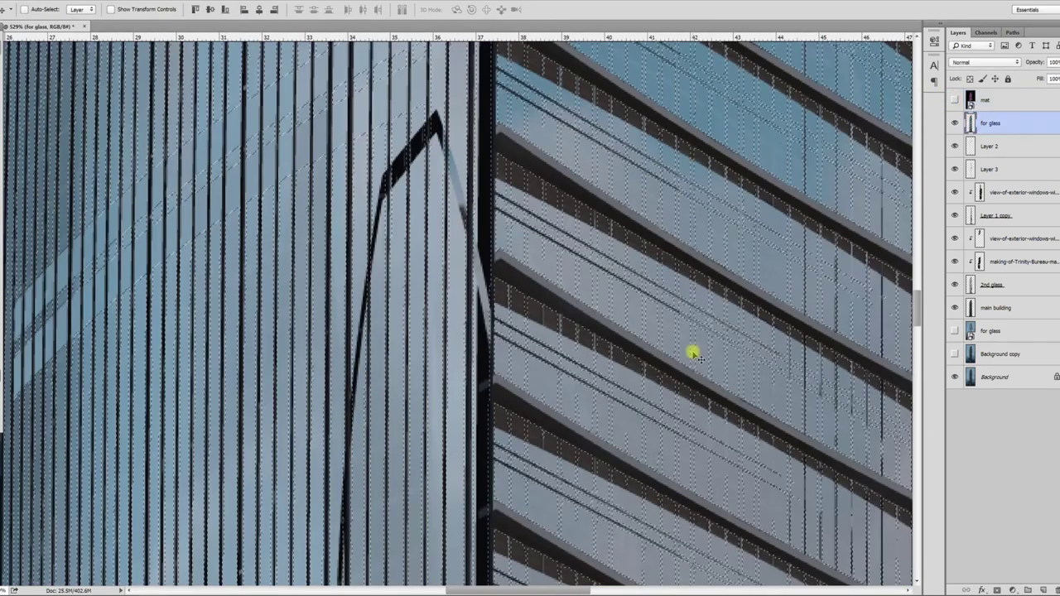
key("ctrl+j")
Hide the cut-out for glass layer and move it back below the main building layer.
left_click(984, 149)
left_click(955, 147)
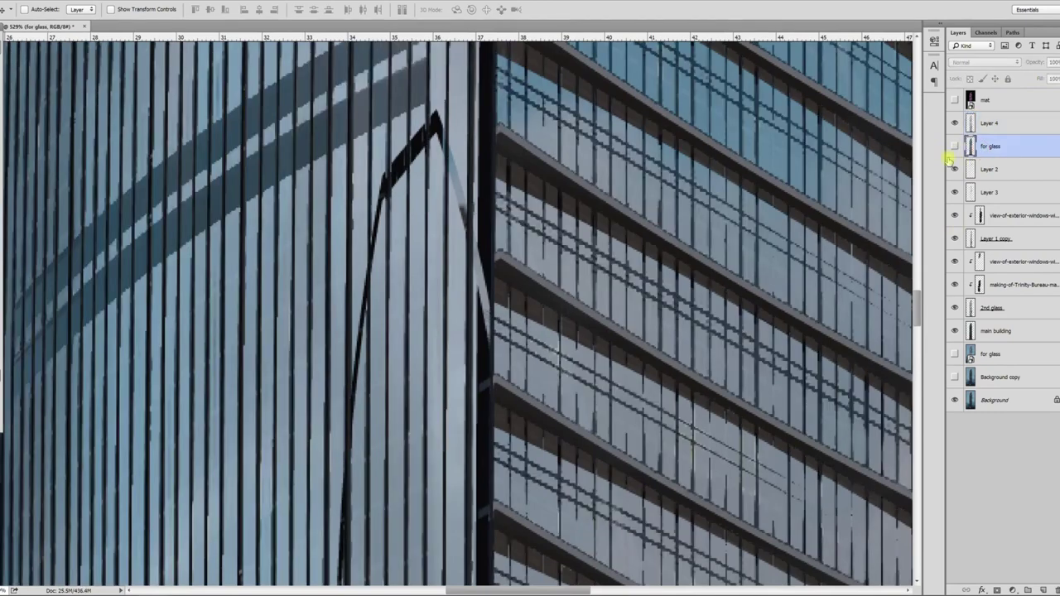
key("ctrl+0")
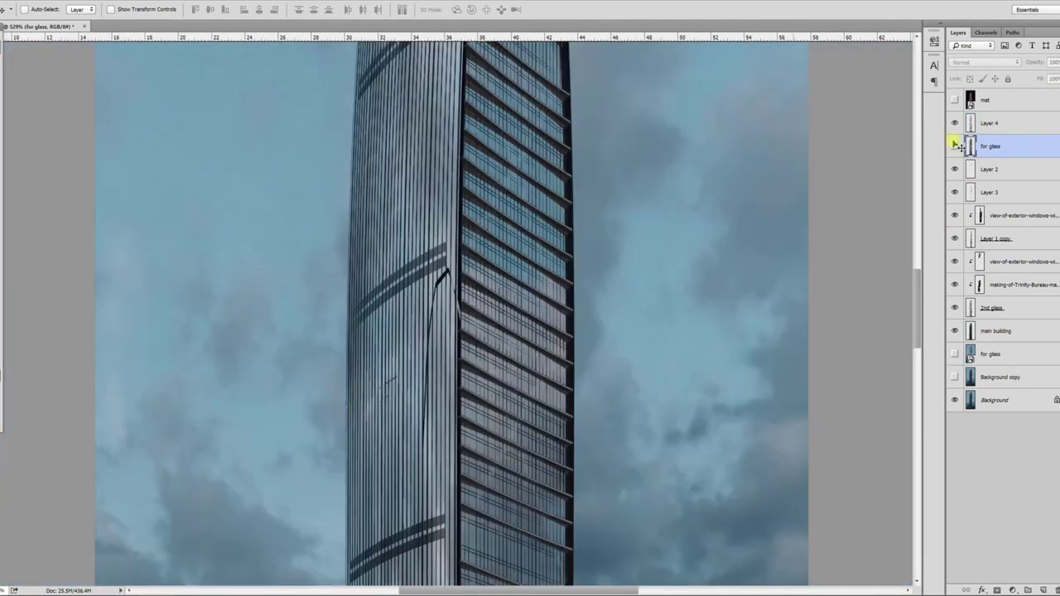
left_click(954, 146)
key("ctrl+minus")
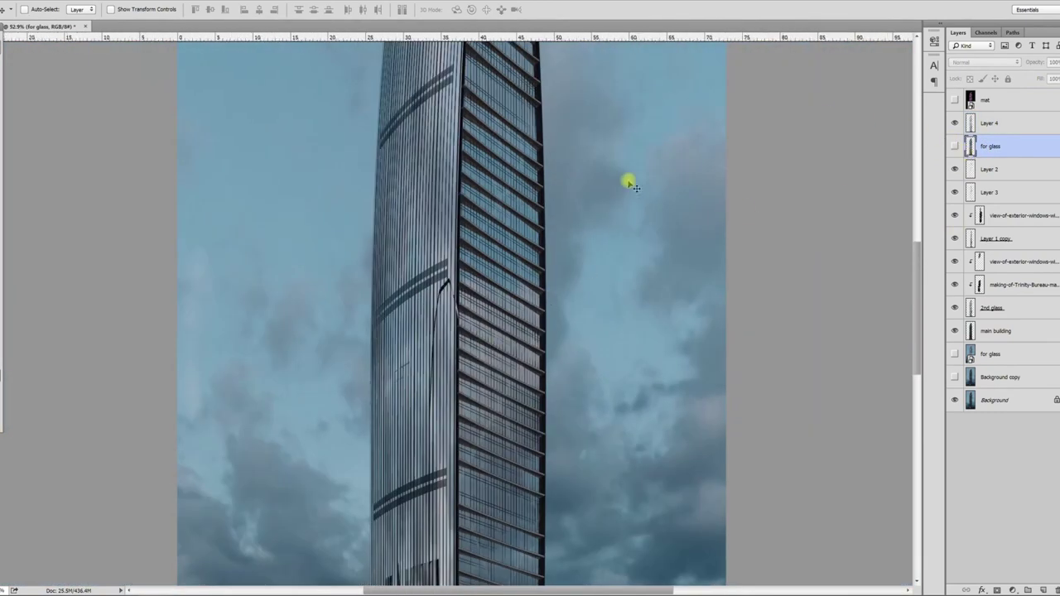
left_click_drag(1018, 356, 1017, 345)
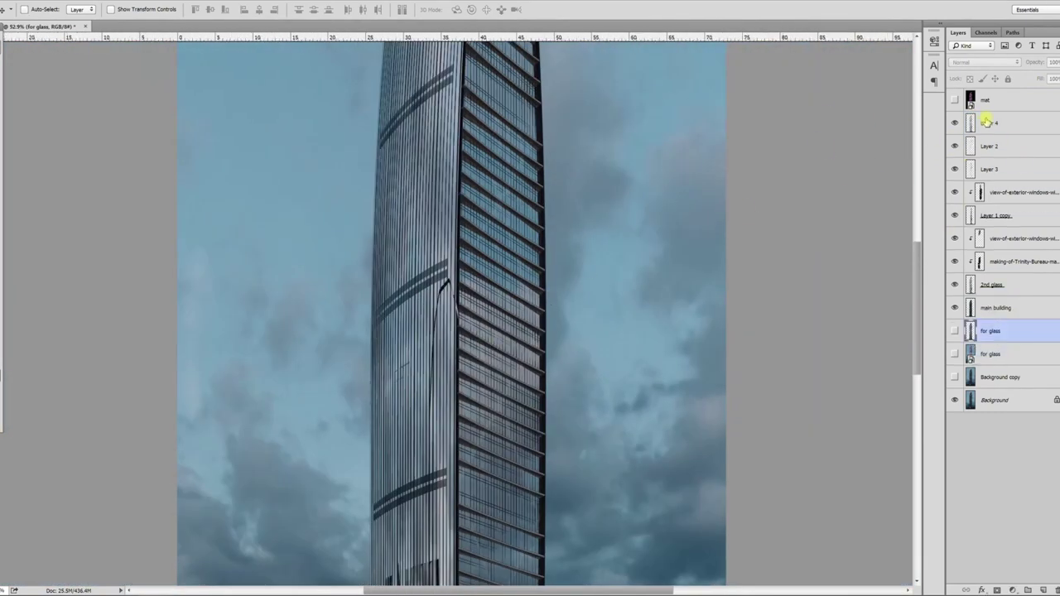
Set Layer 4's blend mode to Screen and compare the glass reflections with the layer hidden and shown.
left_click(986, 122)
left_click(954, 124)
left_click(955, 123)
scroll(495, 132, "down", 10)
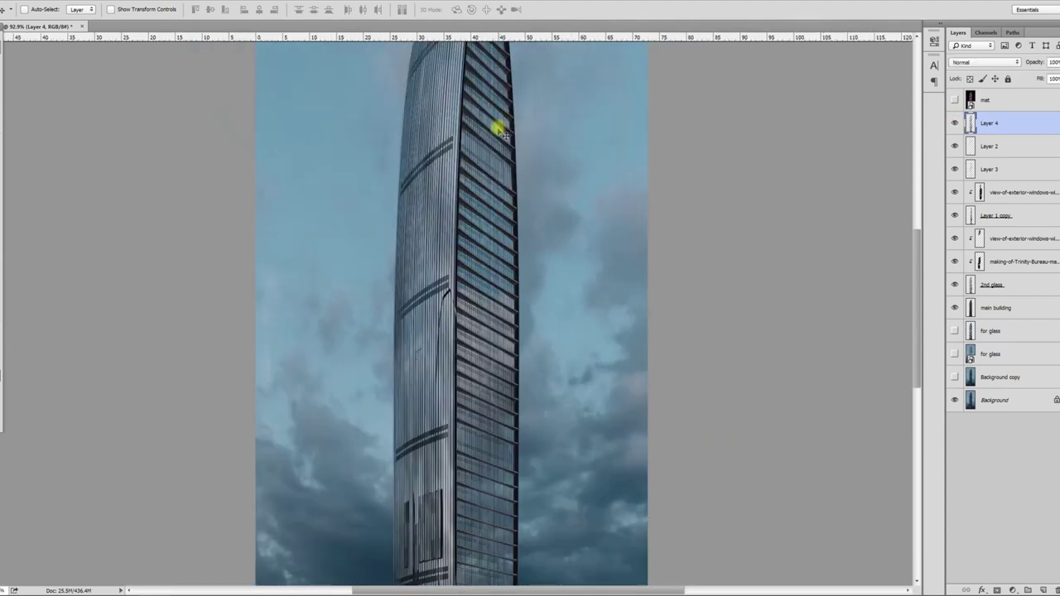
scroll(438, 467, "up", 6)
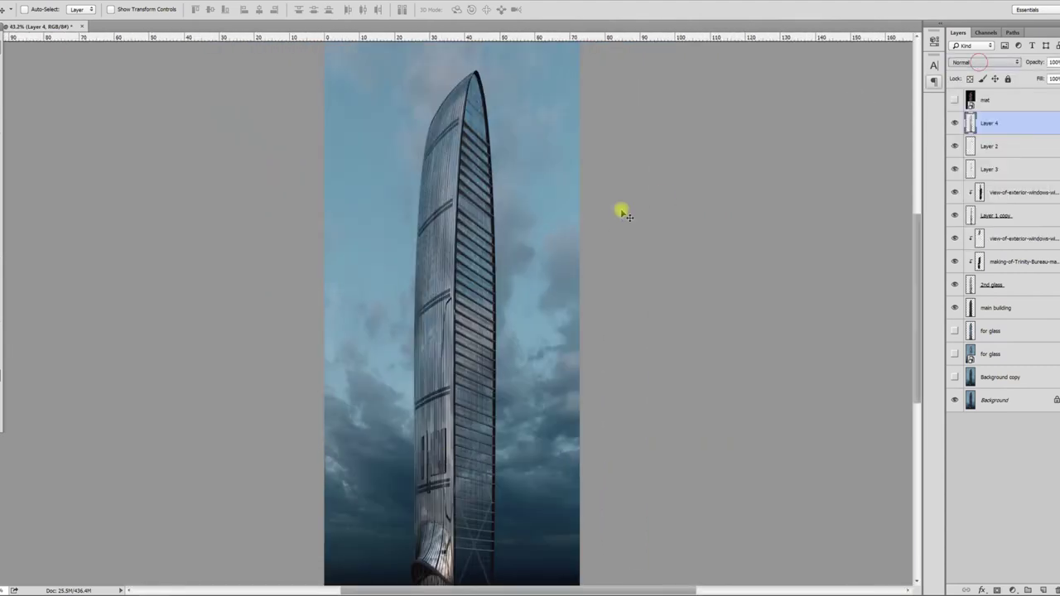
key("shift+plus")
key("shift+plus")
key("shift+plus")
key("shift+plus")
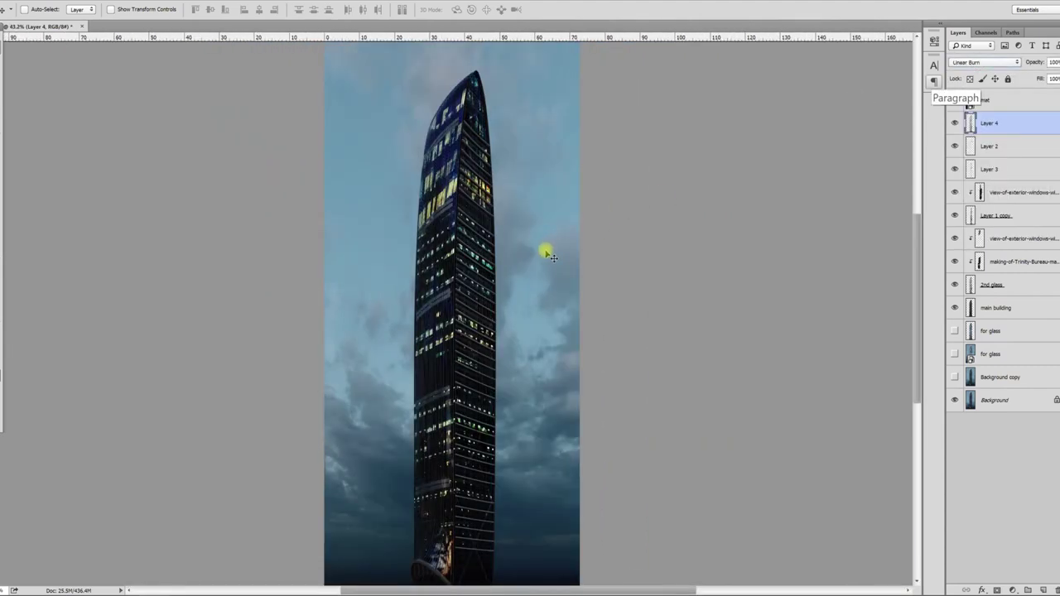
key("shift+plus")
key("shift+plus")
key("shift+plus")
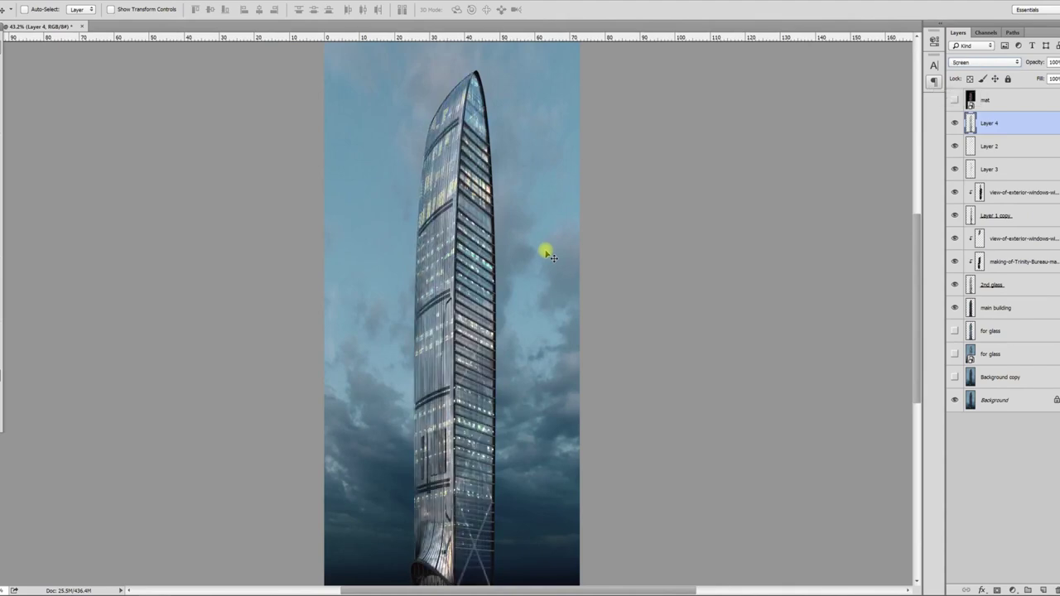
left_click(957, 123)
left_click(956, 124)
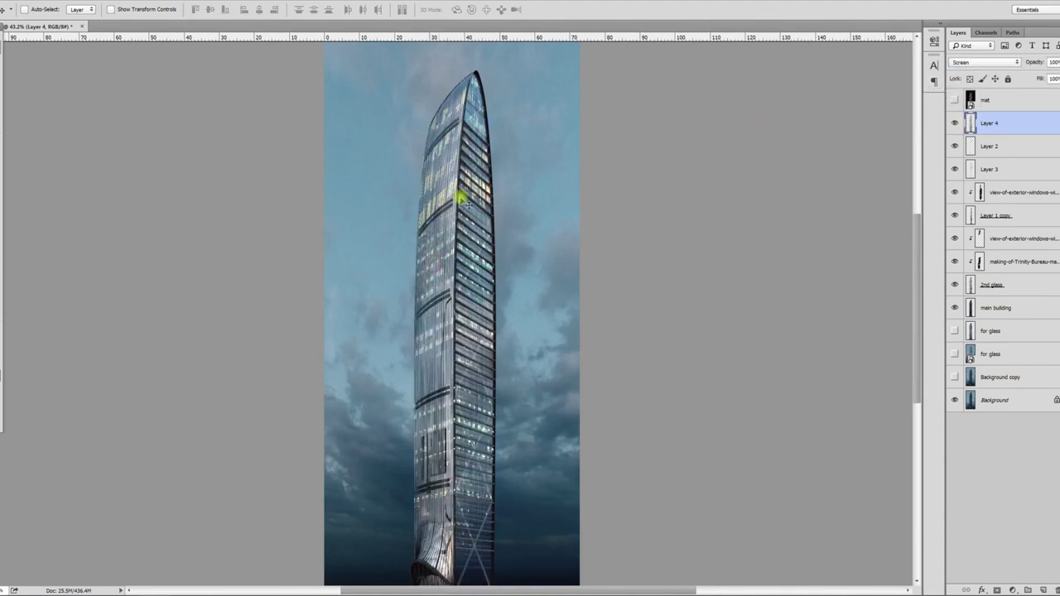
scroll(434, 435, "down", 7)
scroll(439, 441, "up", 7)
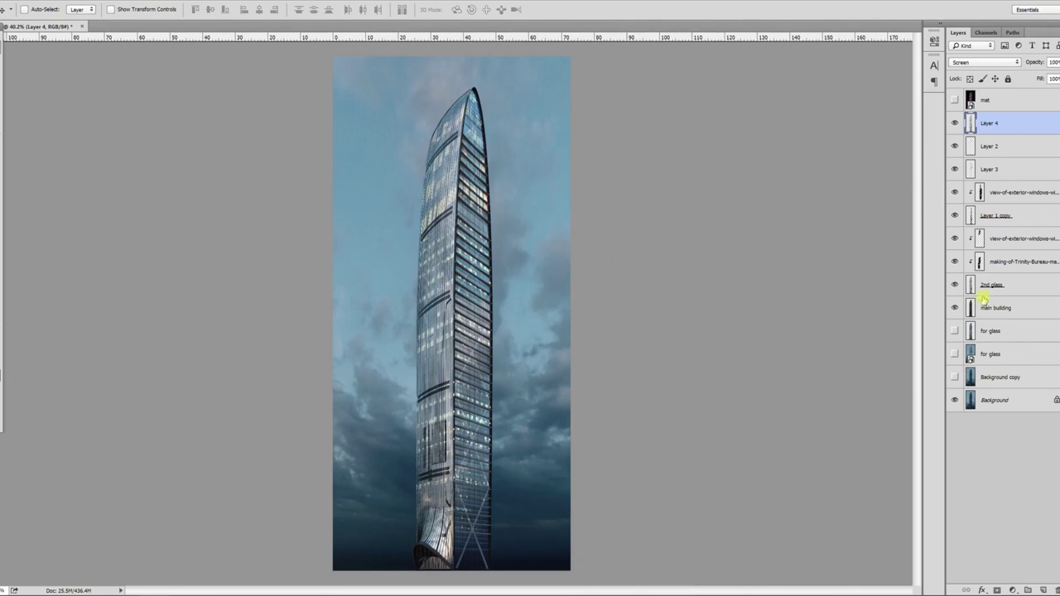
Link all tower layers from Layer 4 down to main building.
left_click(1005, 313, "shift")
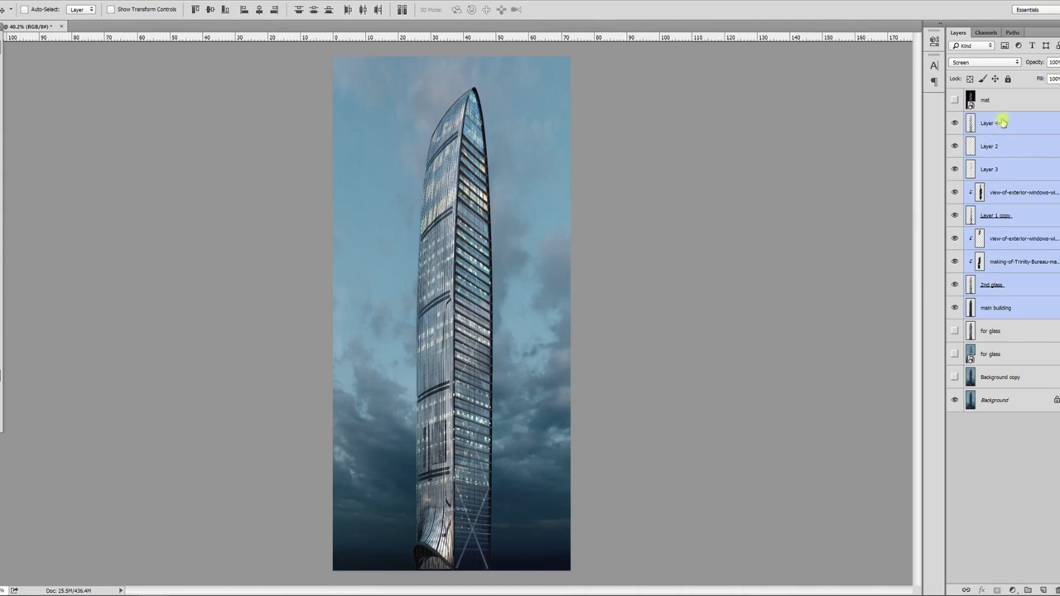
right_click(1002, 122)
left_click(687, 405)
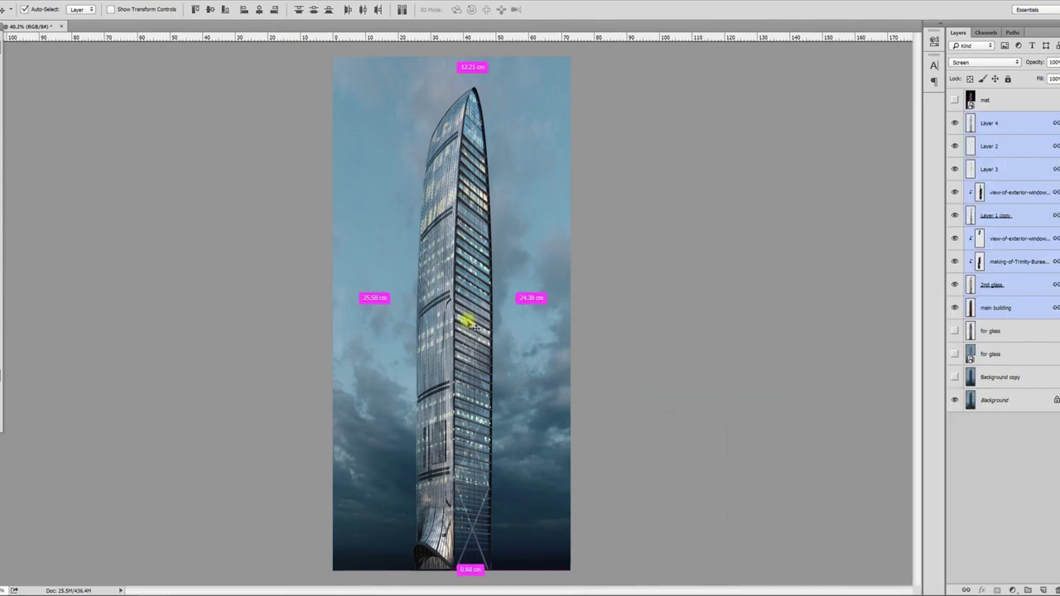
Try to enlarge the linked tower layers to about 108% and shift them sideways.
key("ctrl+t")
key("ctrl+0")
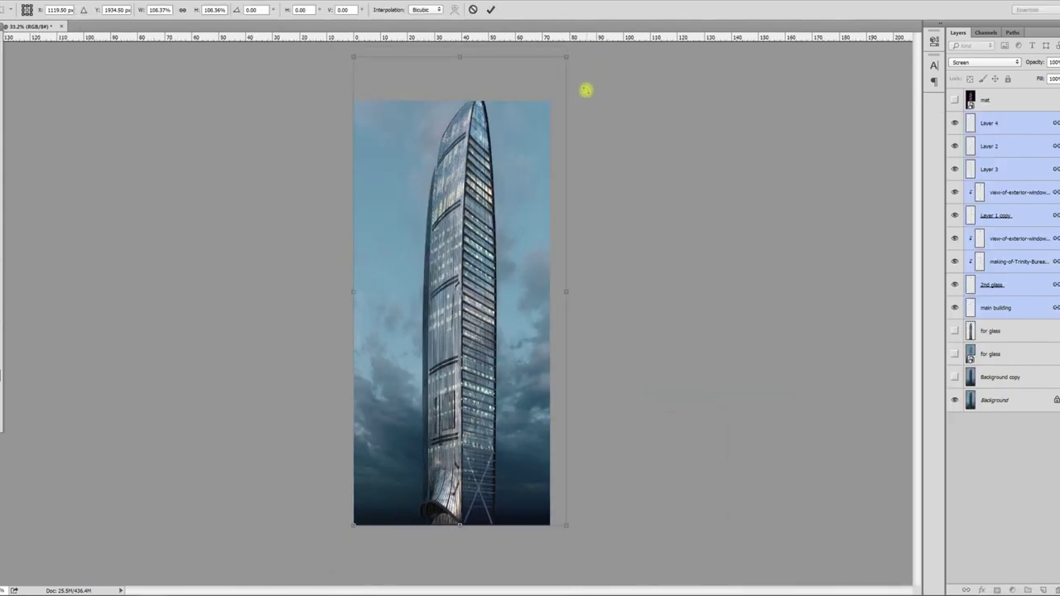
key("Return")
left_click_drag(454, 406, 509, 399)
key("ctrl+z")
Copy the linked tower layers from the tower document into the street scene of highrise file.psd.
scroll(424, 322, "up", 4)
scroll(418, 316, "down", 3)
scroll(420, 318, "up", 2)
scroll(436, 325, "down", 2)
scroll(443, 328, "up", 1)
scroll(445, 329, "down", 1)
scroll(445, 328, "up", 2)
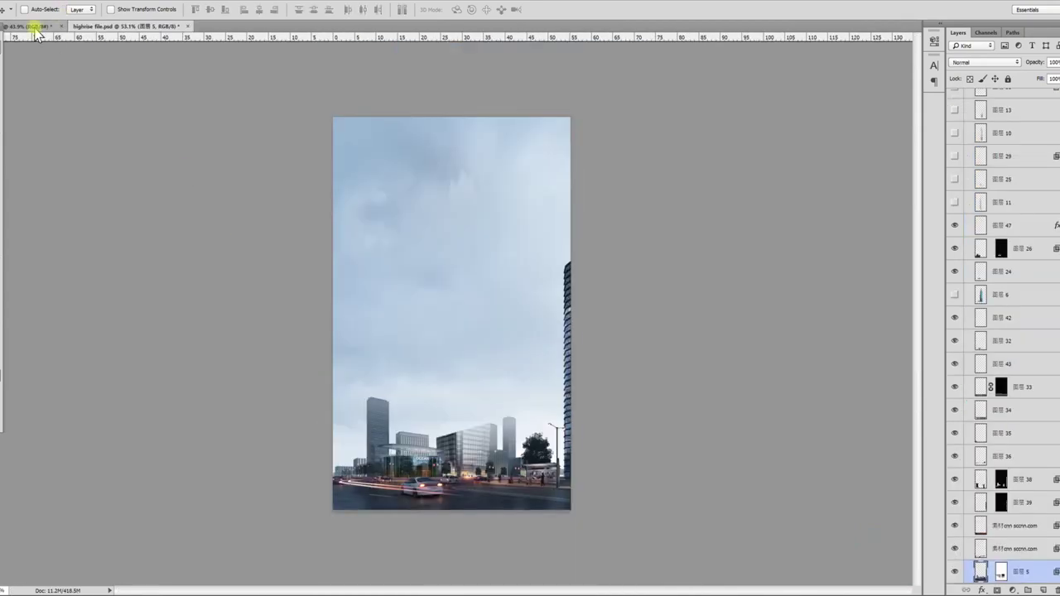
left_click(34, 28)
left_click_drag(463, 283, 482, 447)
Scale the pasted tower layers down to about 44% and position the tower in the middle of the street scene.
key("ctrl+t")
key("ctrl+minus")
key("ctrl+minus")
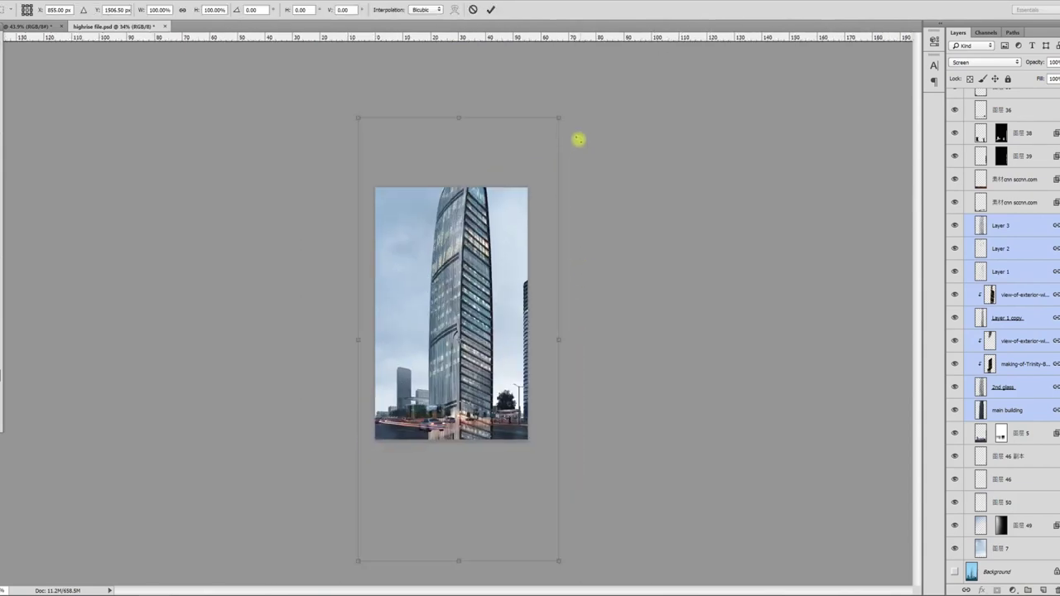
left_click_drag(562, 115, 438, 359)
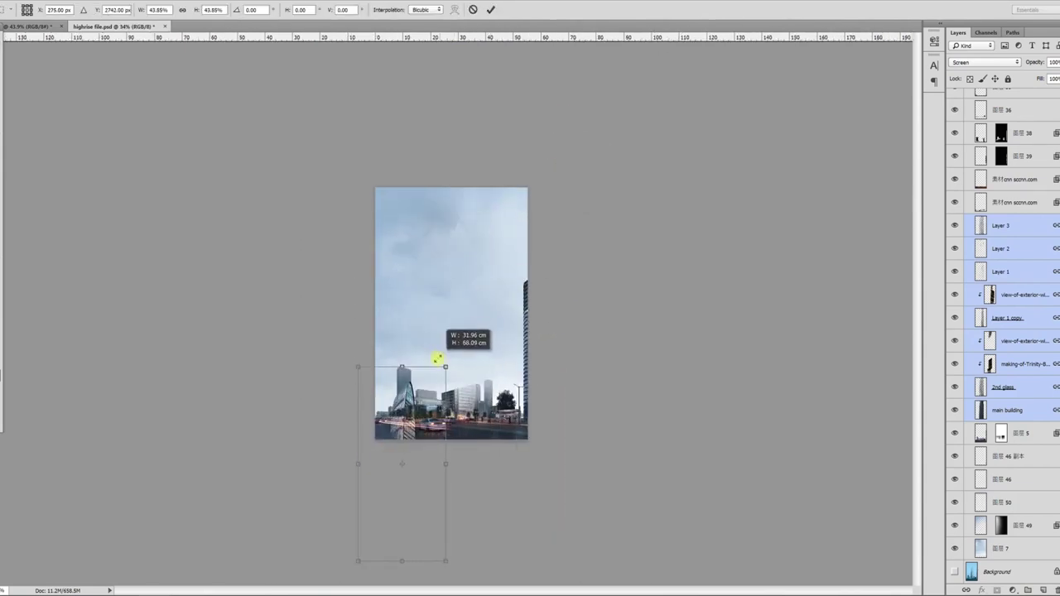
left_click_drag(405, 501, 471, 375)
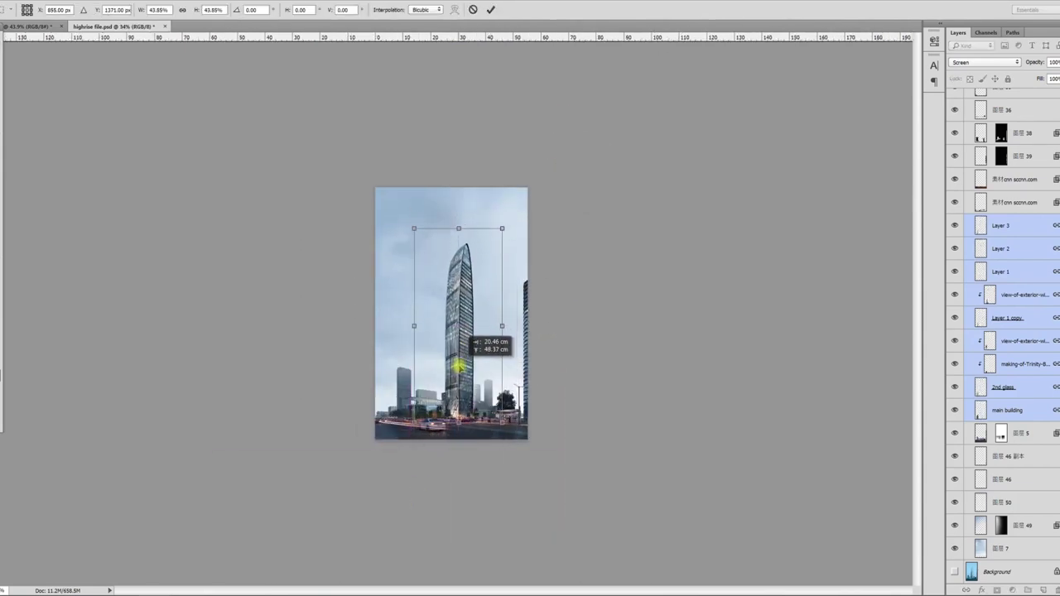
scroll(458, 365, "up", 3)
scroll(472, 407, "down", 1)
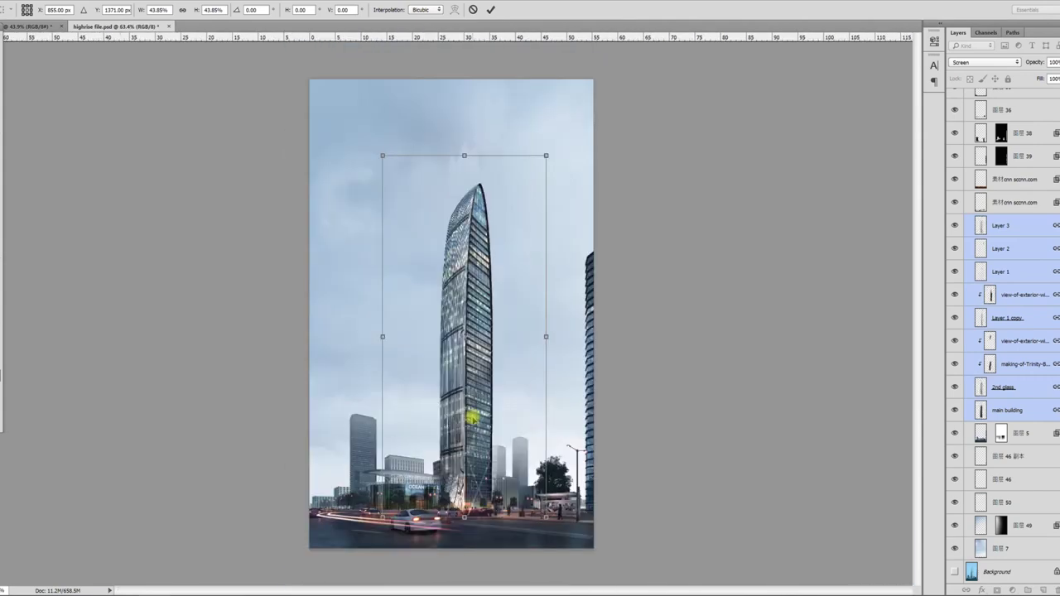
Enlarge the tower to about 52% so it rises higher into the sky, keeping its base near the street.
left_click_drag(546, 154, 560, 123)
left_click_drag(377, 121, 370, 91)
mouse_move(467, 488)
left_mouse_down()
mouse_move(465, 471)
mouse_move(466, 482)
left_mouse_up()
scroll(474, 542, "up", 3)
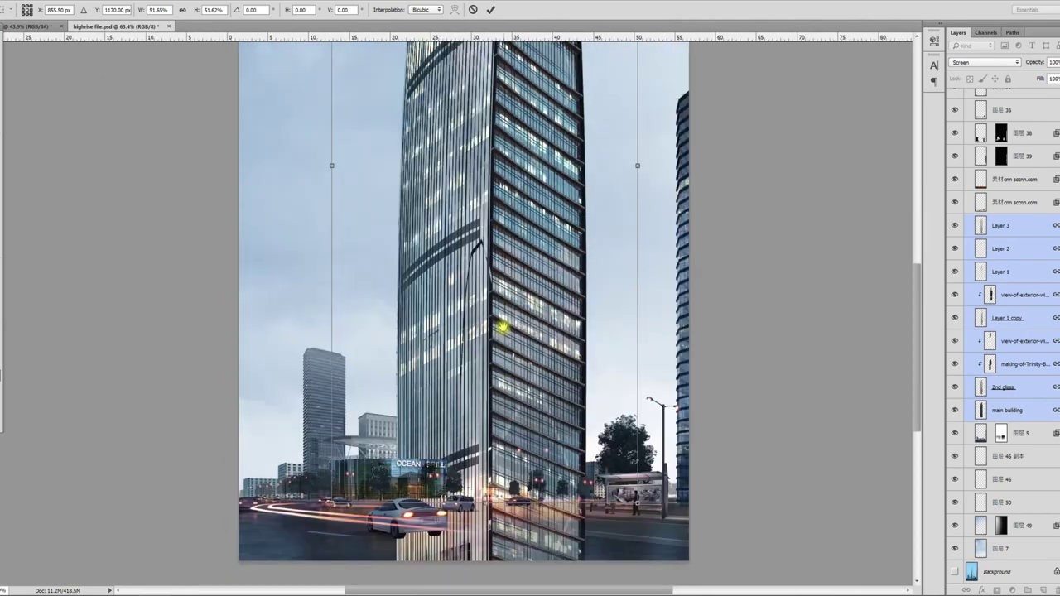
scroll(447, 445, "up", 2)
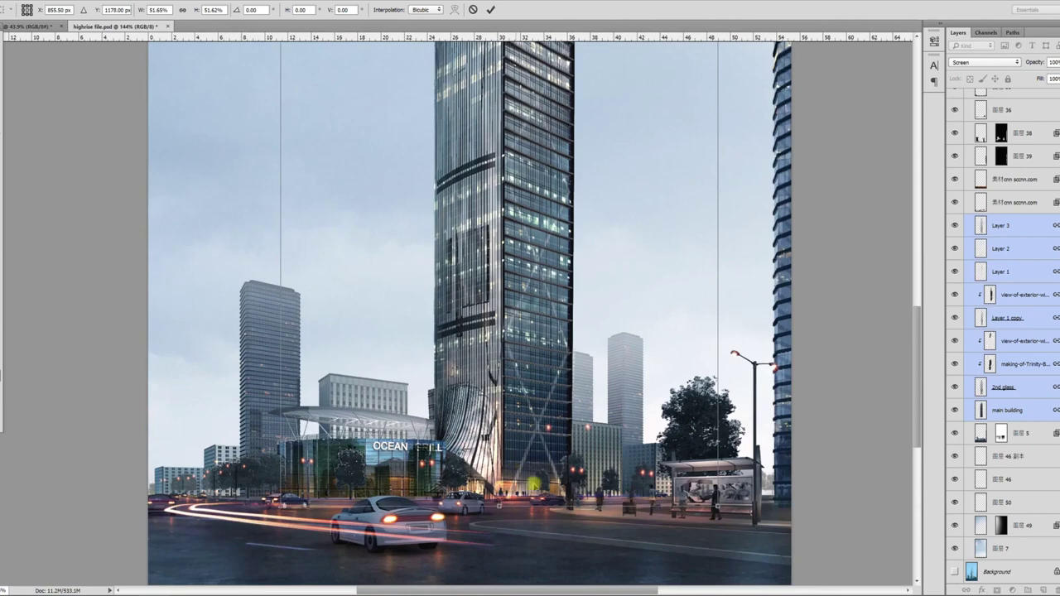
Nudge the tower vertically until its base sits on the street behind the cars, and apply the transform.
key("Down")
key("Down")
key("Down")
key("Down")
key("Down")
key("Up")
key("Up")
key("Up")
key("Up")
key("Up")
key("Up")
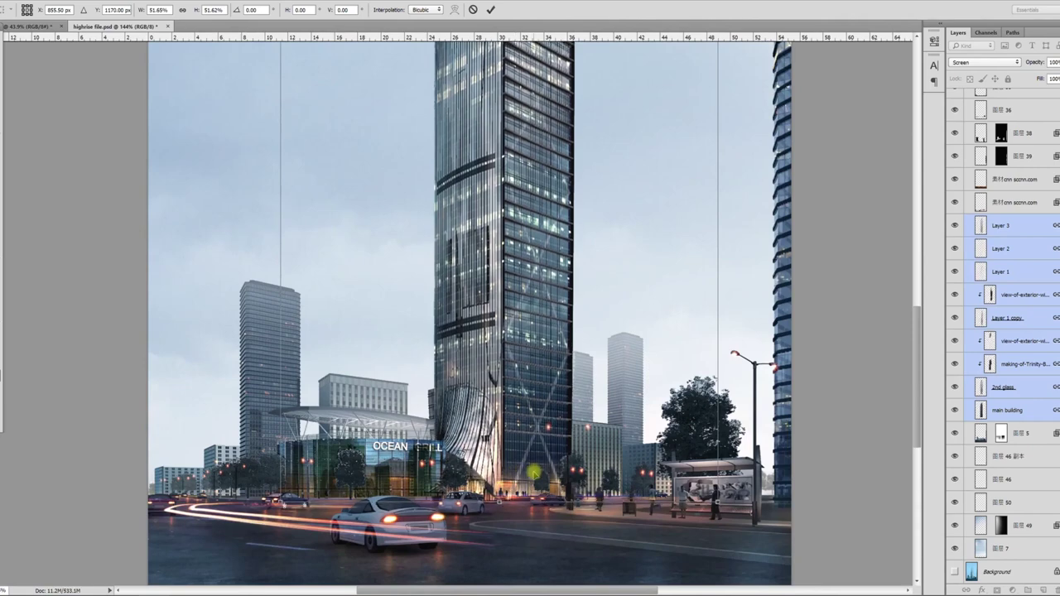
key("Up")
key("Up")
key("Up")
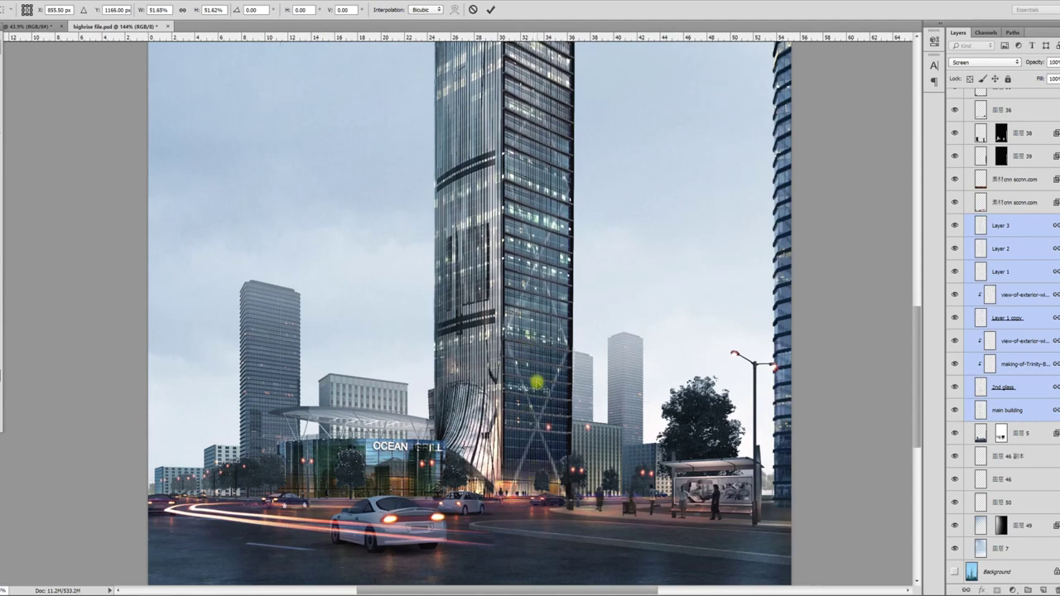
key("Return")
scroll(533, 472, "down", 3)
scroll(536, 385, "down", 2)
scroll(532, 407, "up", 2)
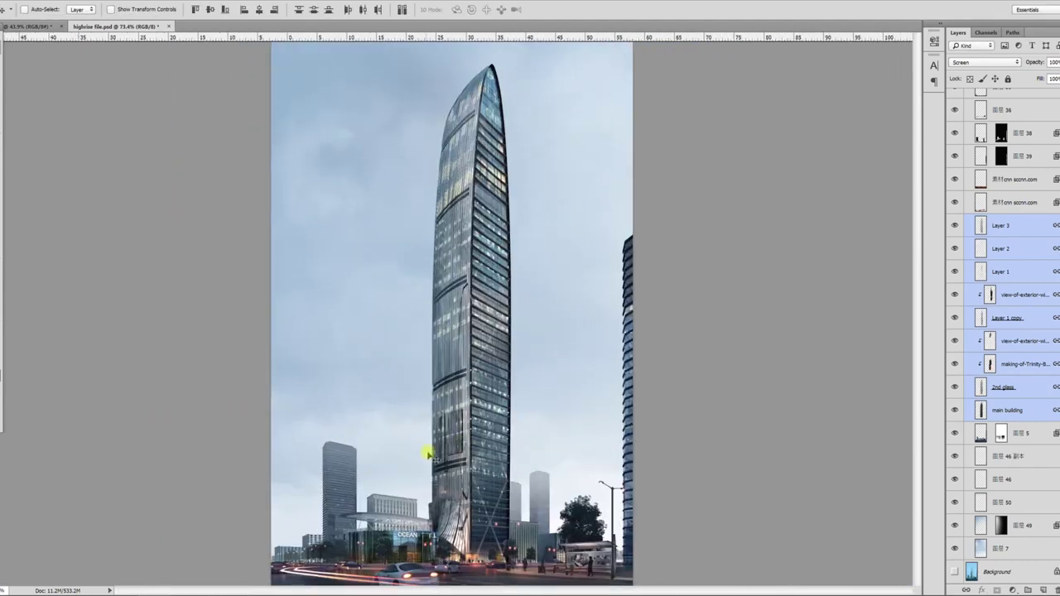
scroll(497, 372, "down", 1)
scroll(468, 519, "up", 1)
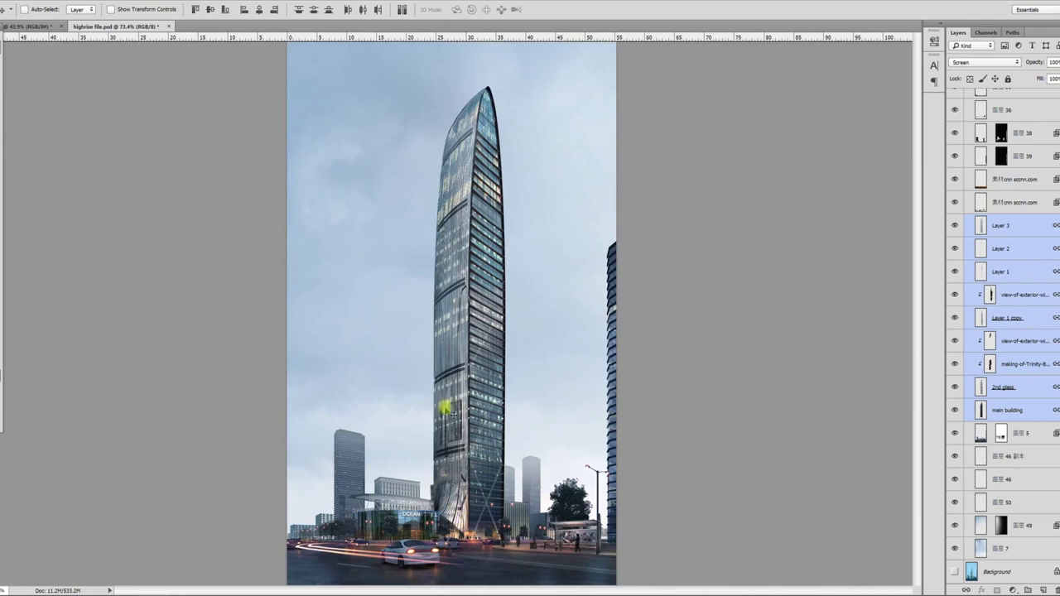
Try to shift the linked tower sideways using Layer 3, and undo the move.
left_click(1001, 226)
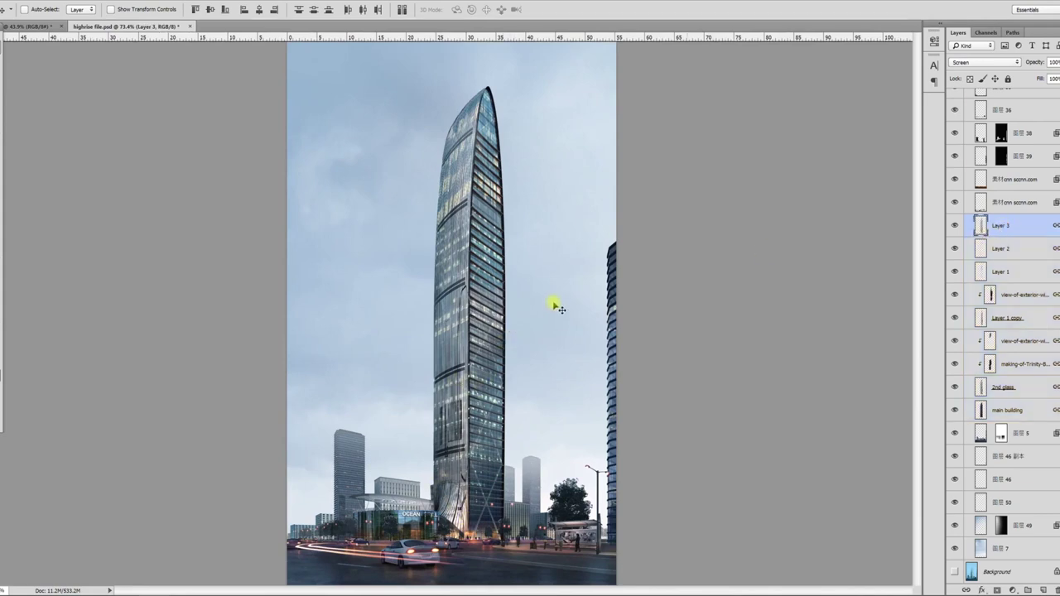
left_click(521, 348)
left_click(1005, 250)
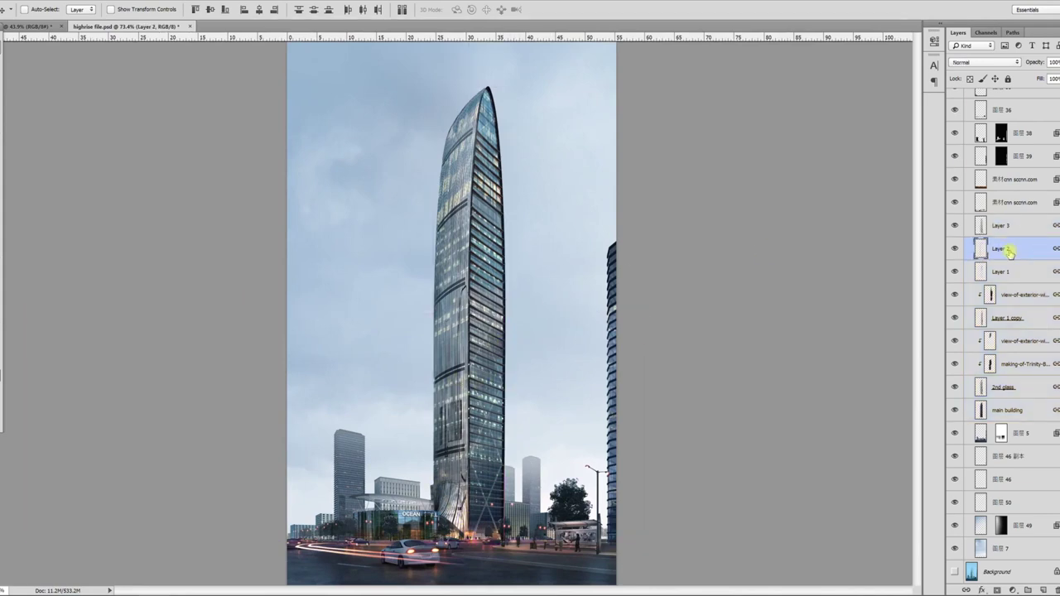
left_click(1008, 225)
left_click_drag(452, 345, 503, 342)
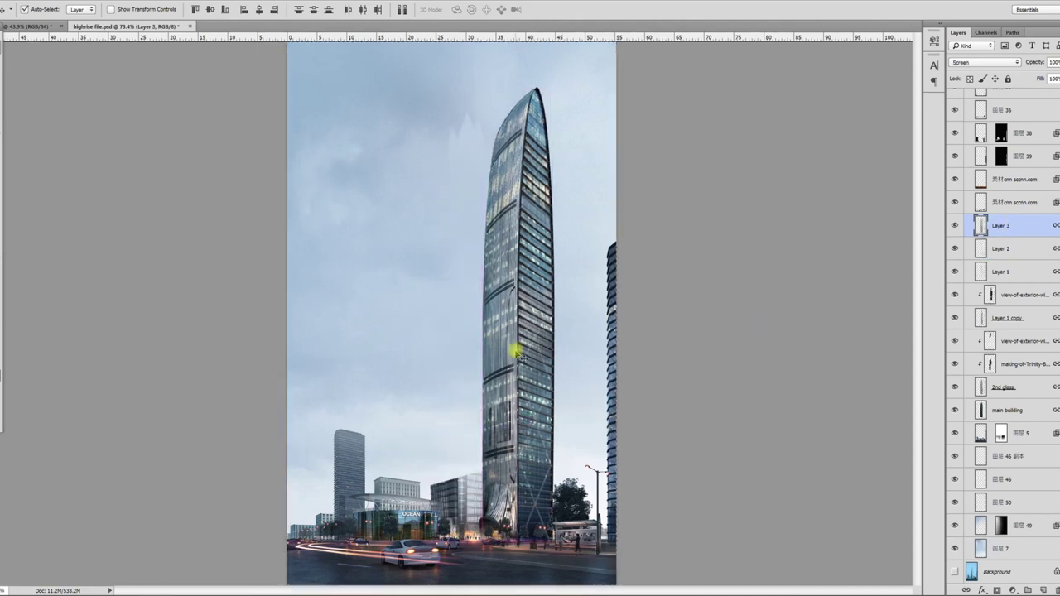
key("ctrl+alt+z")
Group the tower layers from Layer 3 down to main building and duplicate the group as a hidden backup.
left_click(1038, 18)
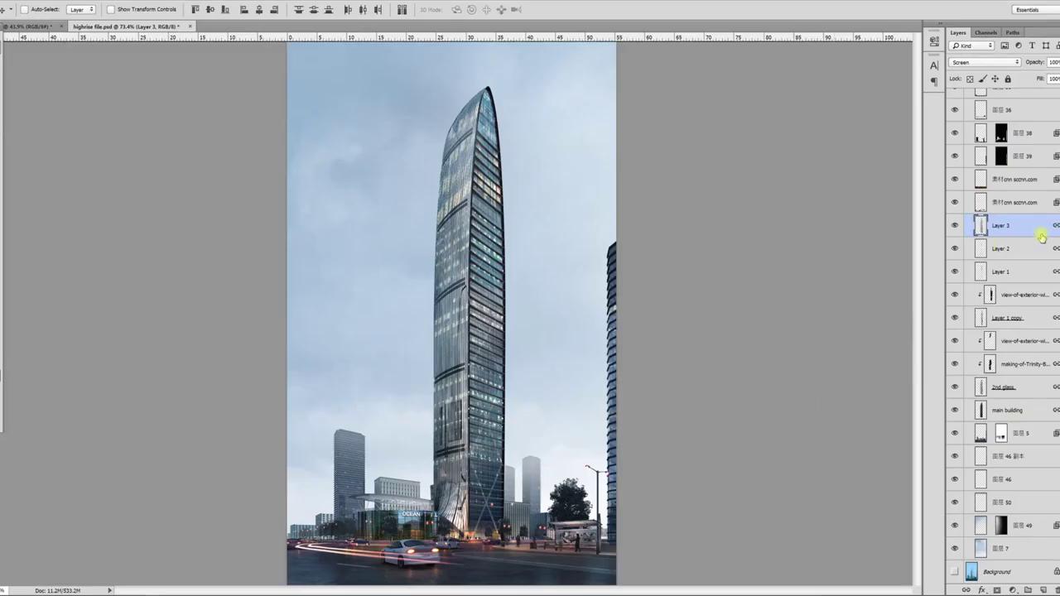
left_click_drag(1033, 259, 1019, 411)
key("ctrl+g")
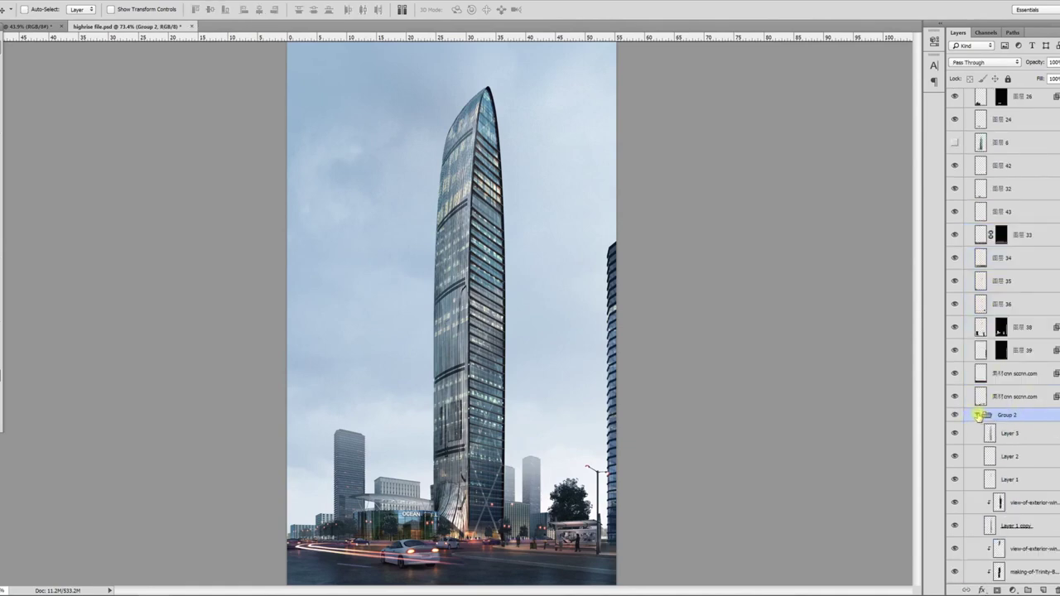
key("ctrl+j")
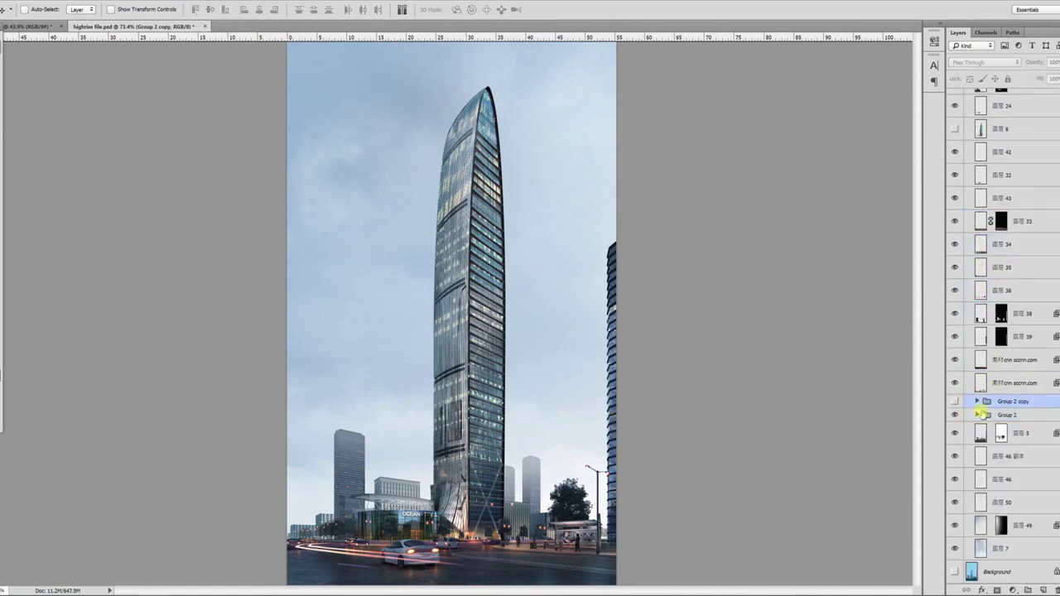
Unlink all layers inside Group 2, from Layer 3 down to main building.
left_click(990, 416)
left_click(977, 416)
scroll(993, 407, "down", 1)
left_click(1006, 395)
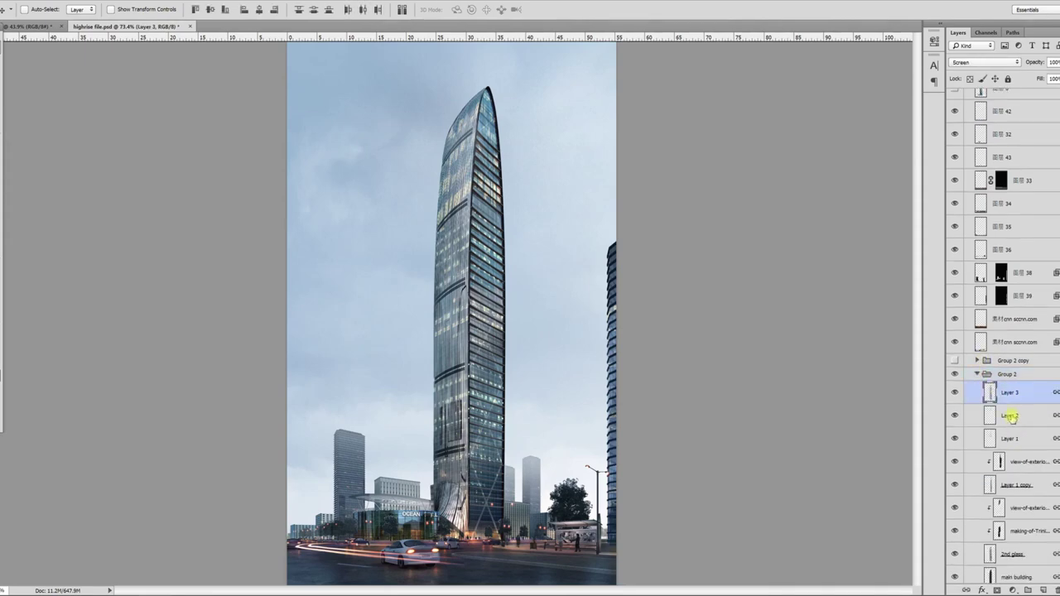
scroll(1009, 517, "down", 2)
left_click(1027, 495, "shift")
right_click(1025, 497)
left_click(805, 301)
Test-move Layer 2, Layer 1 and the upper clipped windows layer separately, and undo the shifts.
left_click(1003, 429)
left_click(1027, 360)
left_click(1020, 335)
left_click_drag(456, 312, 524, 310)
key("ctrl+z")
left_click(1018, 363)
left_click_drag(553, 363, 466, 343)
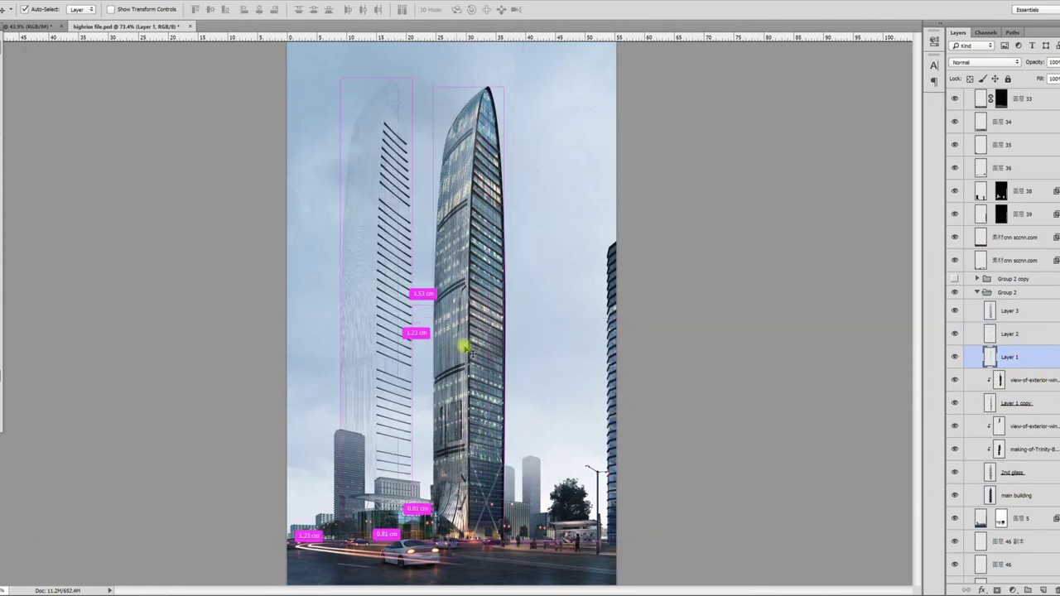
left_click(1022, 381)
left_click_drag(577, 361, 451, 354)
left_click(1018, 318)
key("ctrl+z")
scroll(524, 186, "down", 1)
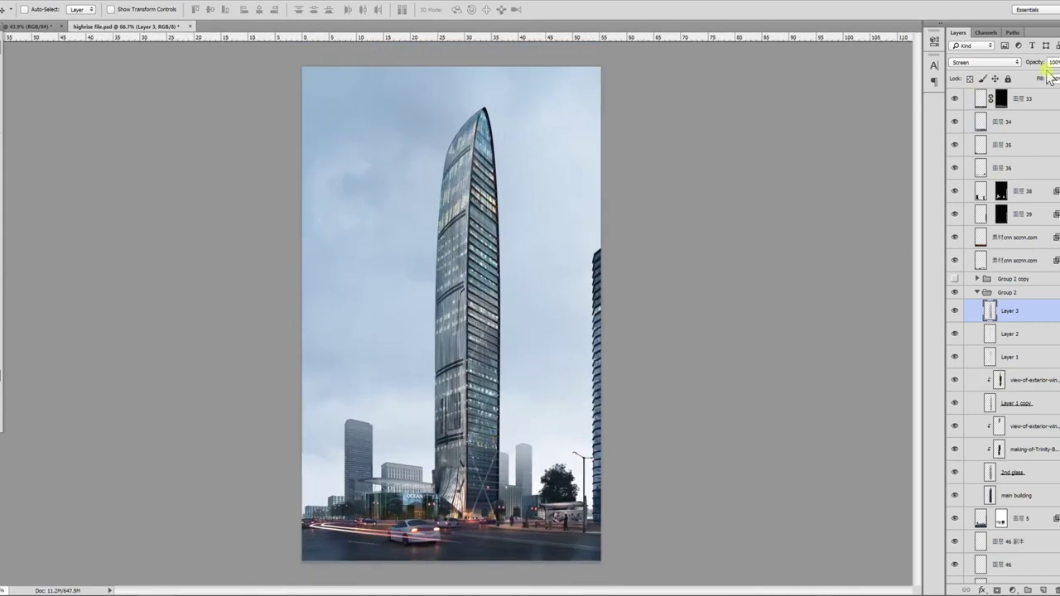
Try darkening blend modes up to Color Burn on Layer 3 and compare with the layer hidden and shown.
left_click(985, 63)
left_click(968, 90)
key("Down")
key("Down")
key("Down")
key("Down")
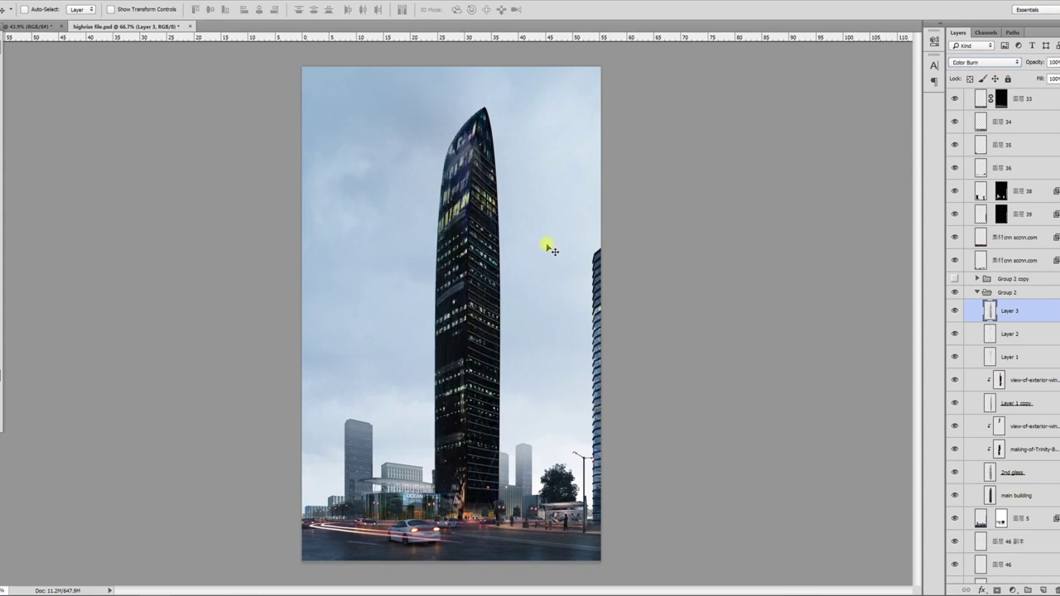
left_click(953, 313)
left_click(954, 313)
Try further blend modes on Layer 3, including Lighten.
left_click(994, 64)
left_click(992, 63)
key("Down")
key("Down")
key("Up")
key("Down")
key("Down")
key("Up")
Return Layer 3 to Screen mode and lower its opacity to about 65%.
left_click(993, 63)
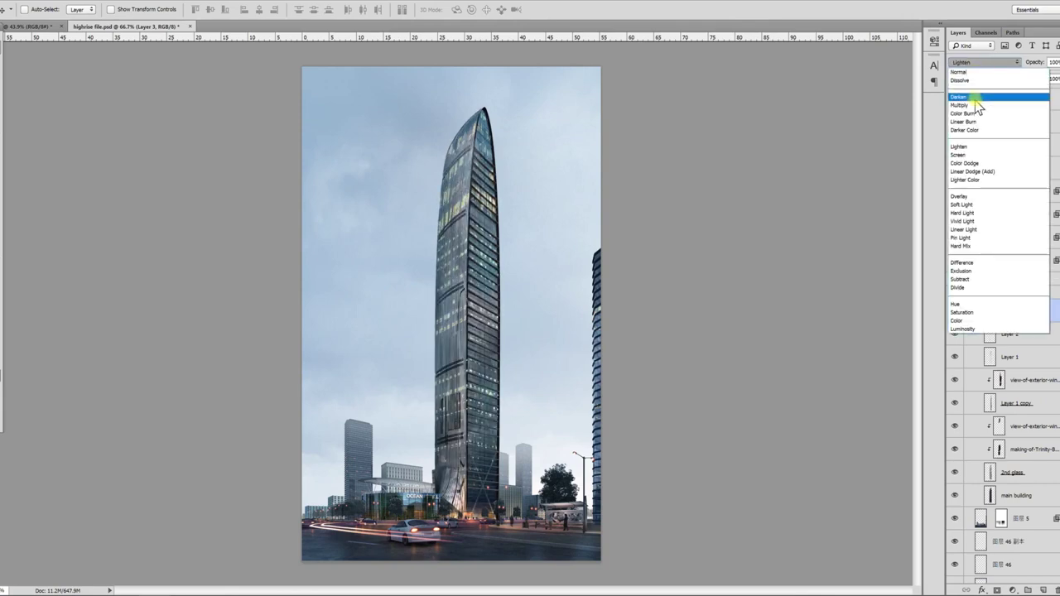
left_click(982, 63)
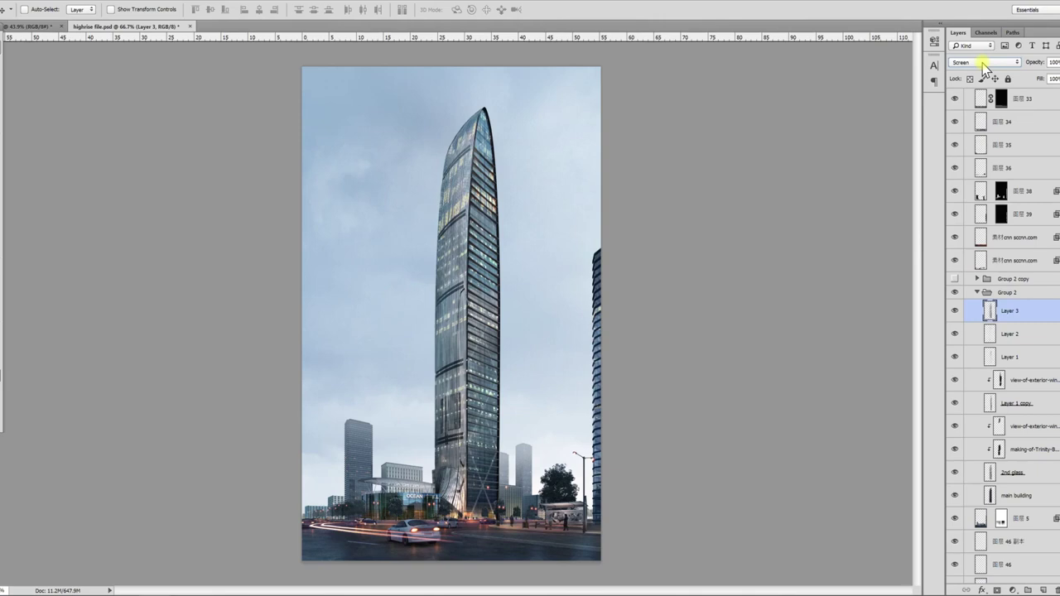
left_click(1059, 62)
left_click_drag(1059, 75, 1050, 76)
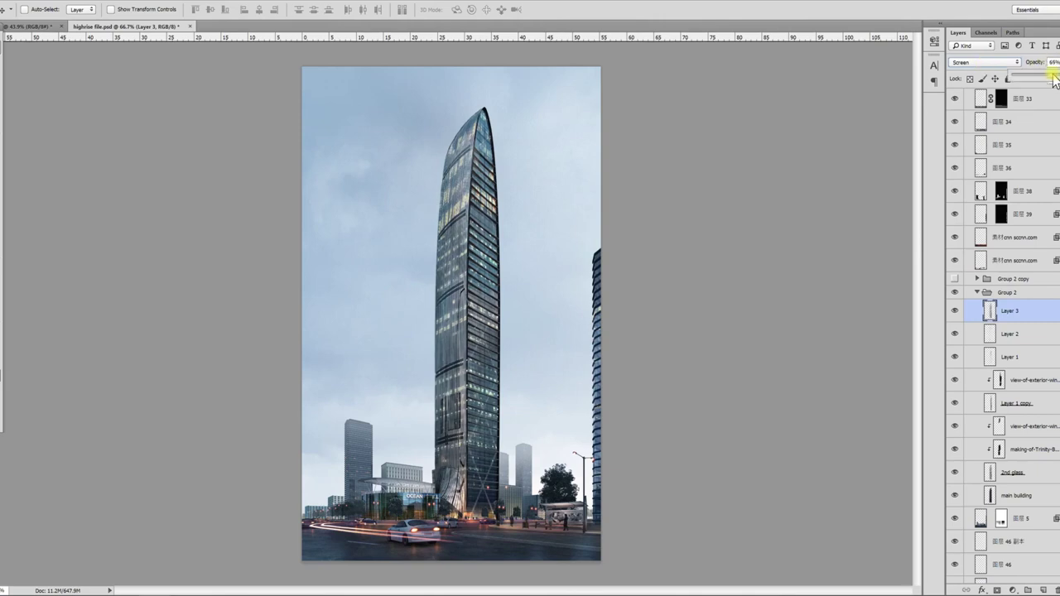
Try to move the main building layer sideways, and undo the move.
left_click(1011, 334)
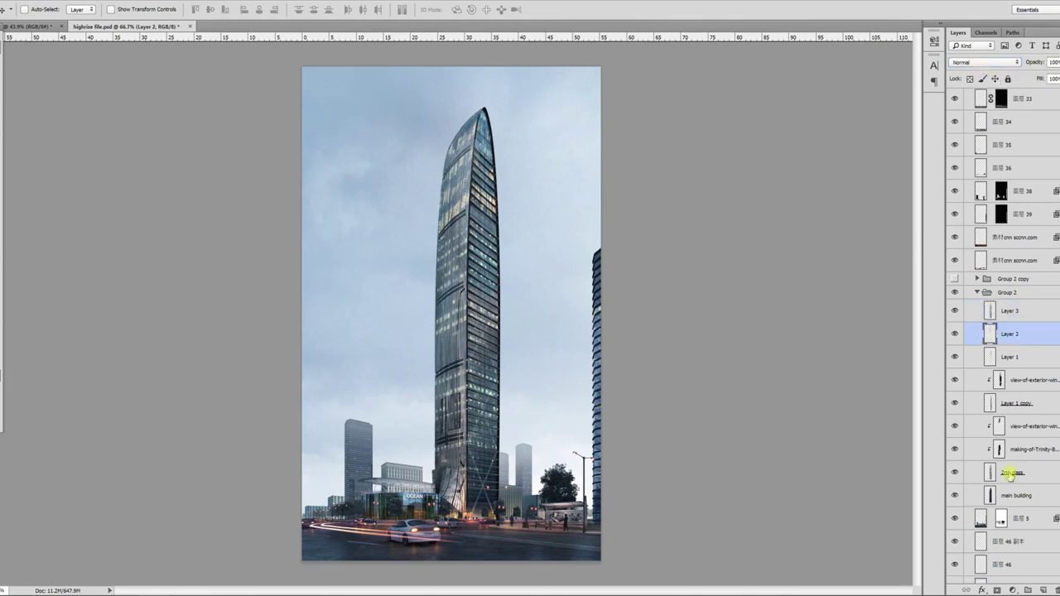
left_click(1017, 498)
left_click_drag(464, 356, 502, 338)
key("ctrl+z")
key("ctrl")
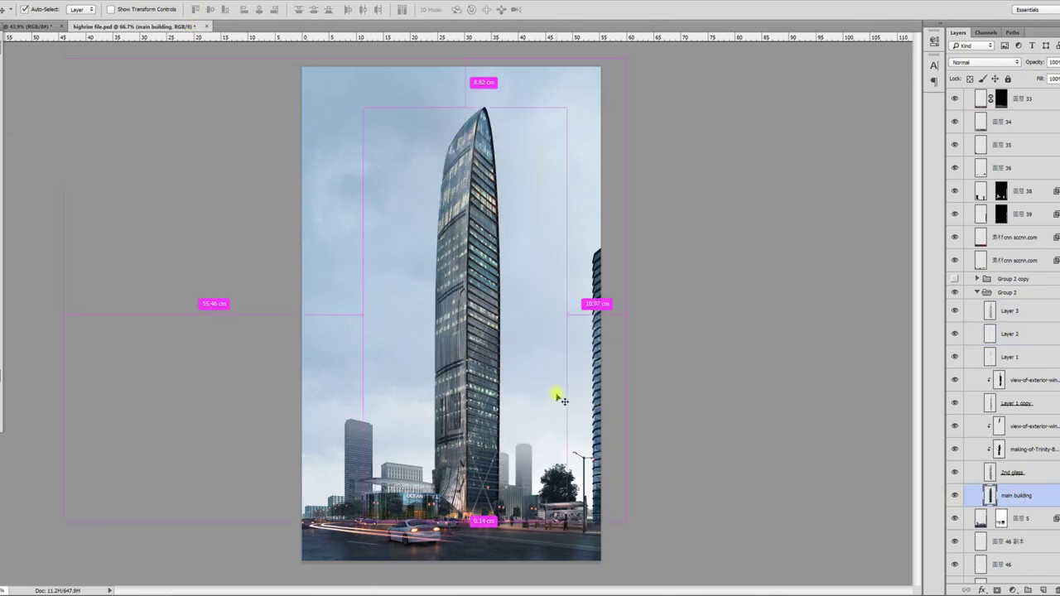
Apply Color Balance to the main building layer to give the tower a cooler, bluer tint.
key("ctrl+b")
left_click_drag(760, 141, 752, 120)
left_click(884, 88)
scroll(398, 453, "down", 3)
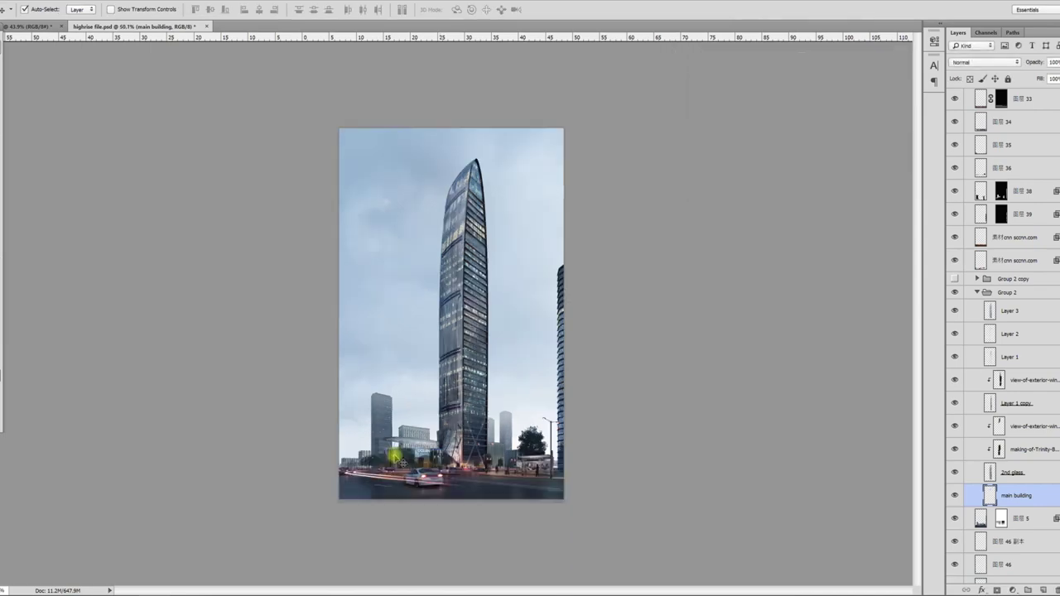
scroll(423, 440, "up", 5)
scroll(423, 440, "down", 1)
Try a Color Balance yellow-blue value of -9 on the midtones of Layer 1 copy.
left_click(1012, 403)
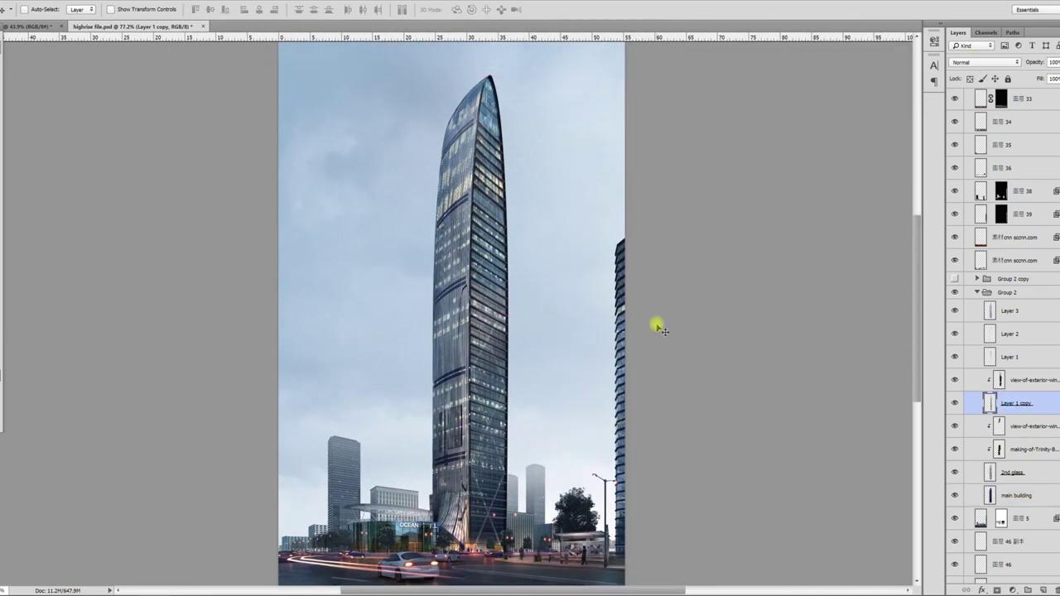
key("ctrl+b")
left_click_drag(789, 144, 753, 145)
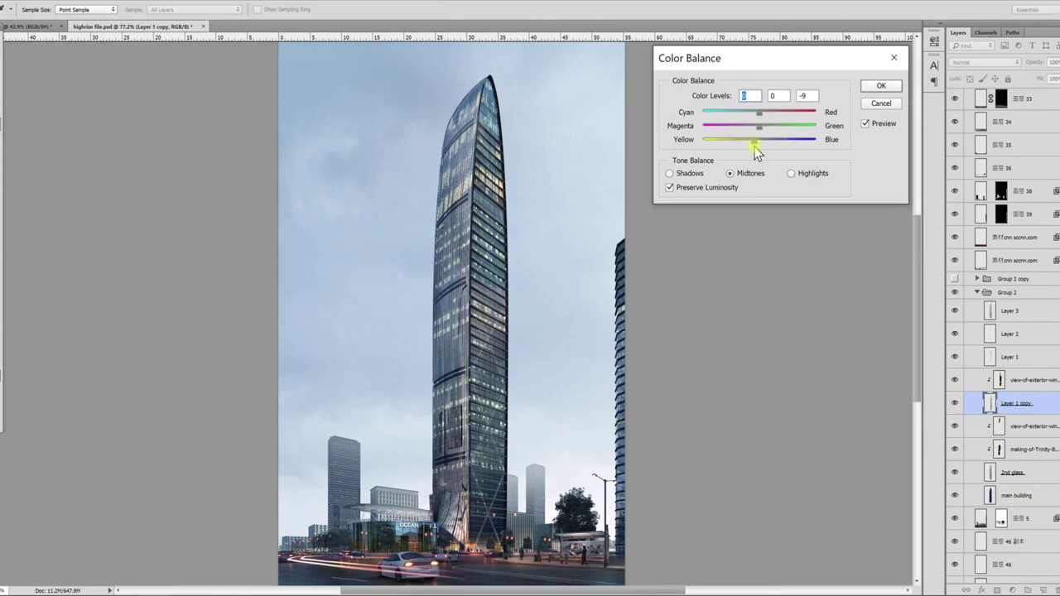
left_click(881, 105)
Apply Color Balance to the 2nd glass layer's midtones with the yellow-blue level at -11.
left_click(984, 471)
key("ctrl+b")
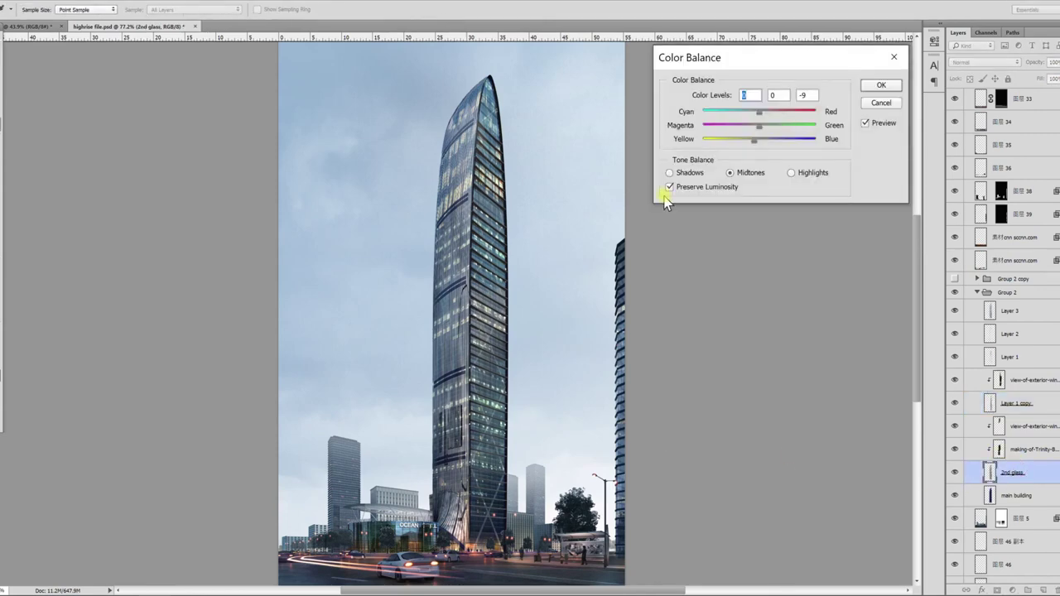
mouse_move(759, 135)
left_mouse_down()
mouse_move(779, 143)
mouse_move(752, 152)
left_mouse_up()
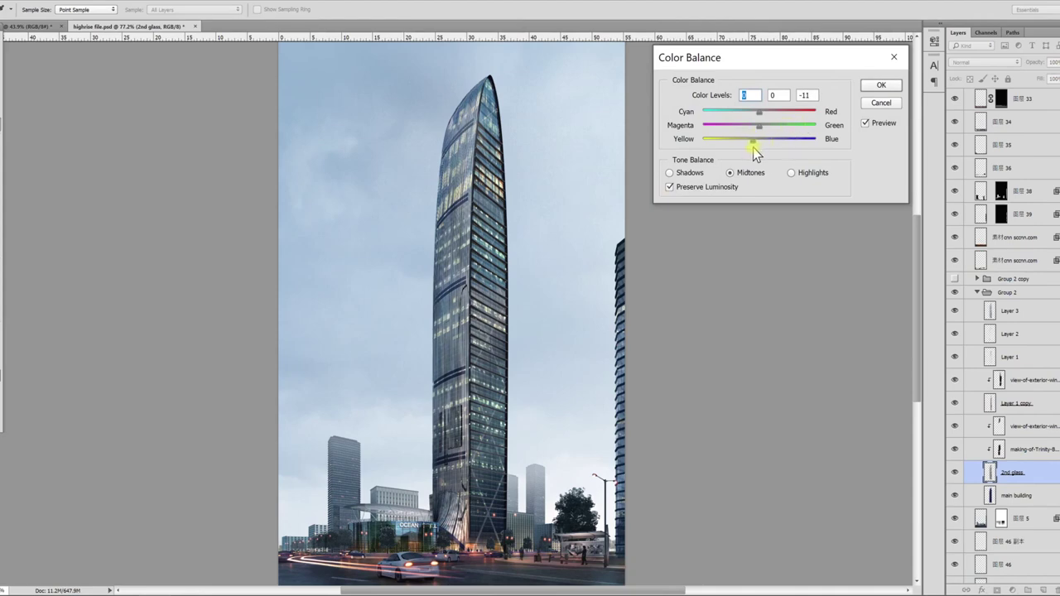
left_click(881, 86)
key("ctrl+0")
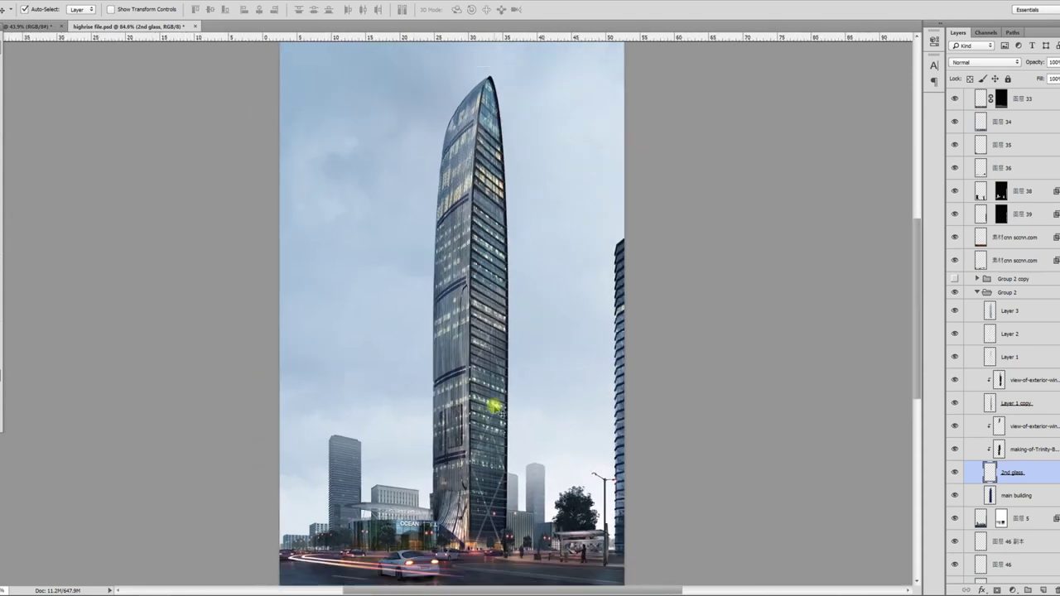
Shift the clipped view-of-exterior-windows layer below Layer 1 copy slightly up and sideways over the tower's glass.
left_click(1024, 452)
left_click(1024, 404)
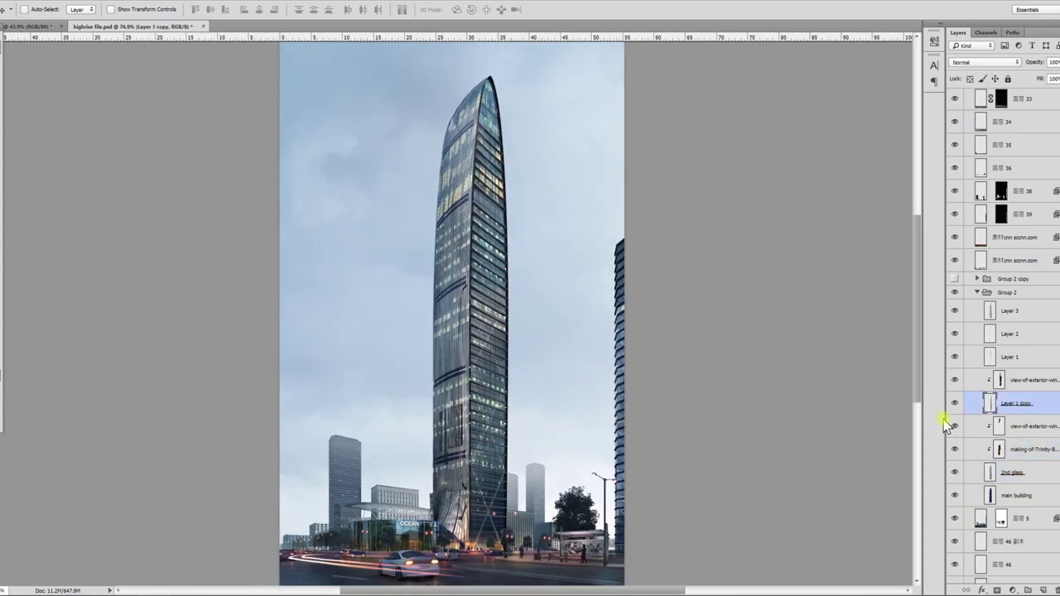
left_click(1019, 426)
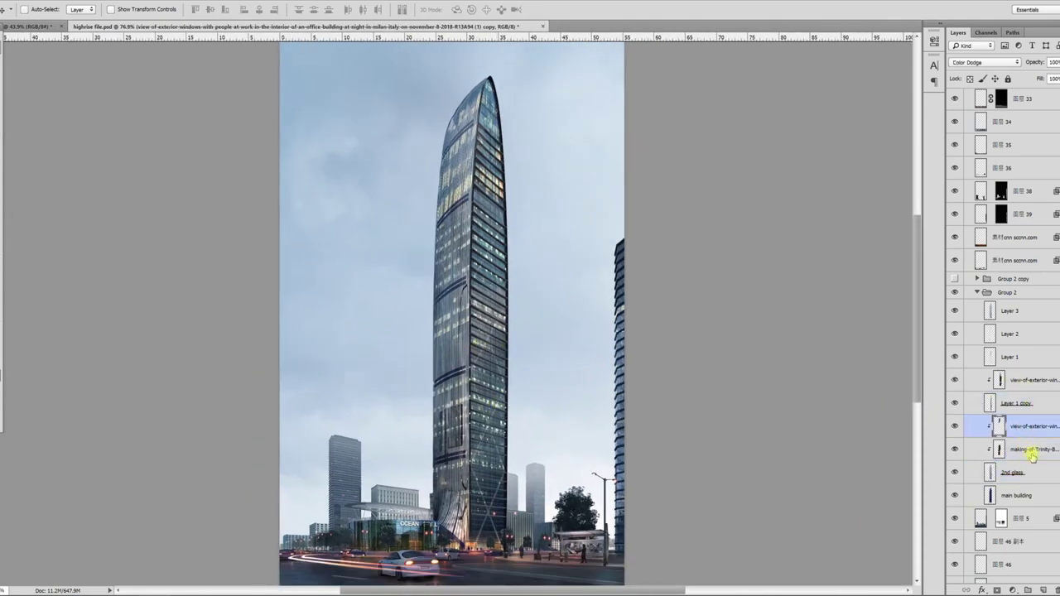
mouse_move(465, 394)
left_mouse_down()
mouse_move(448, 386)
mouse_move(457, 375)
left_mouse_up()
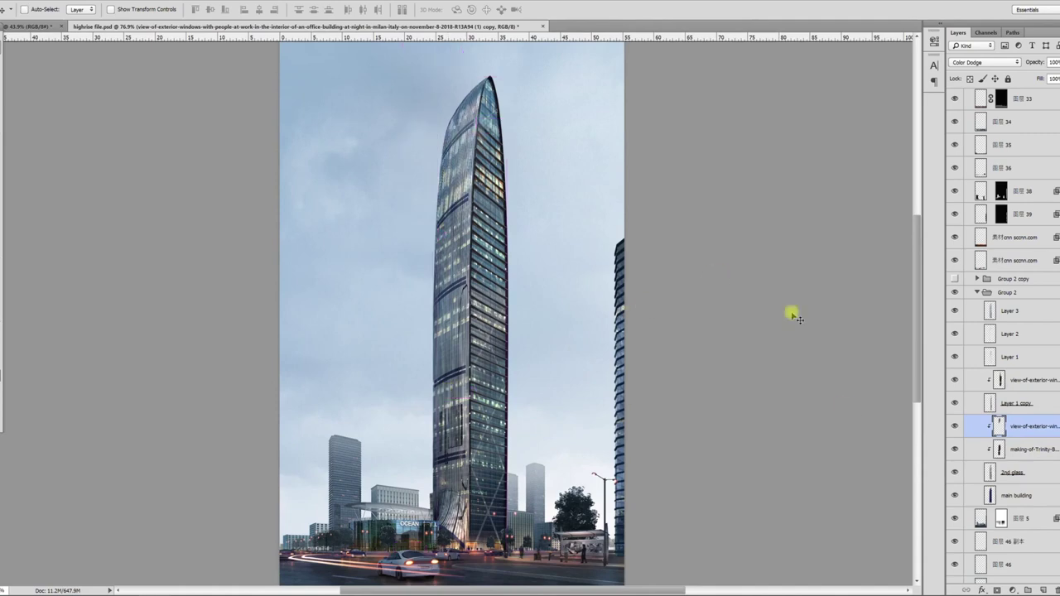
Apply Color Balance to the clipped making-of-Trinity-Bureau layer's midtones with color levels +24, +8 and +21.
left_click(1027, 382, "ctrl")
left_click(1024, 451)
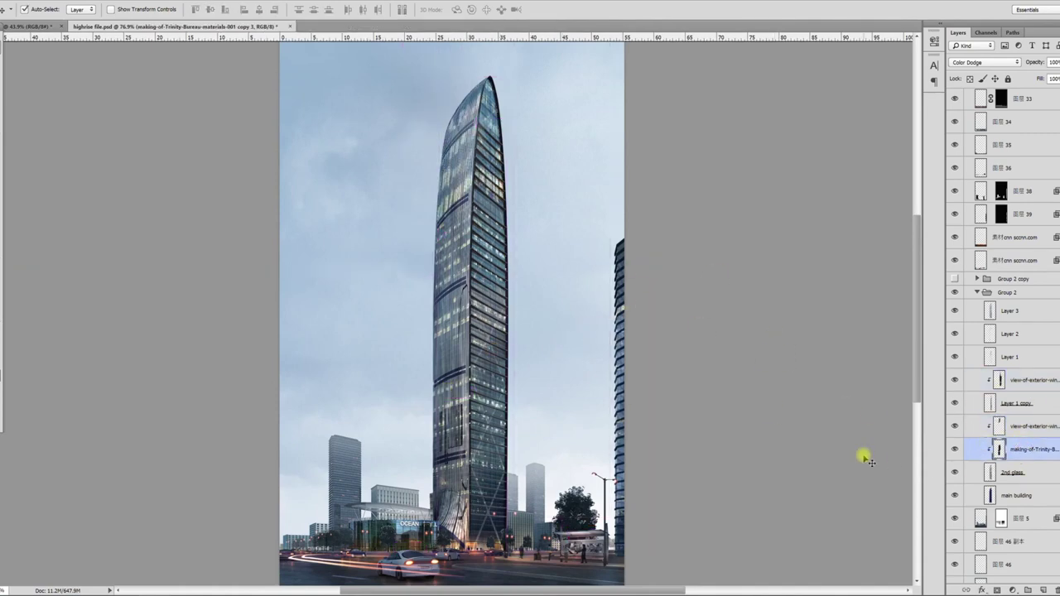
key("ctrl+b")
mouse_move(759, 111)
left_mouse_down()
mouse_move(806, 121)
mouse_move(748, 129)
left_mouse_up()
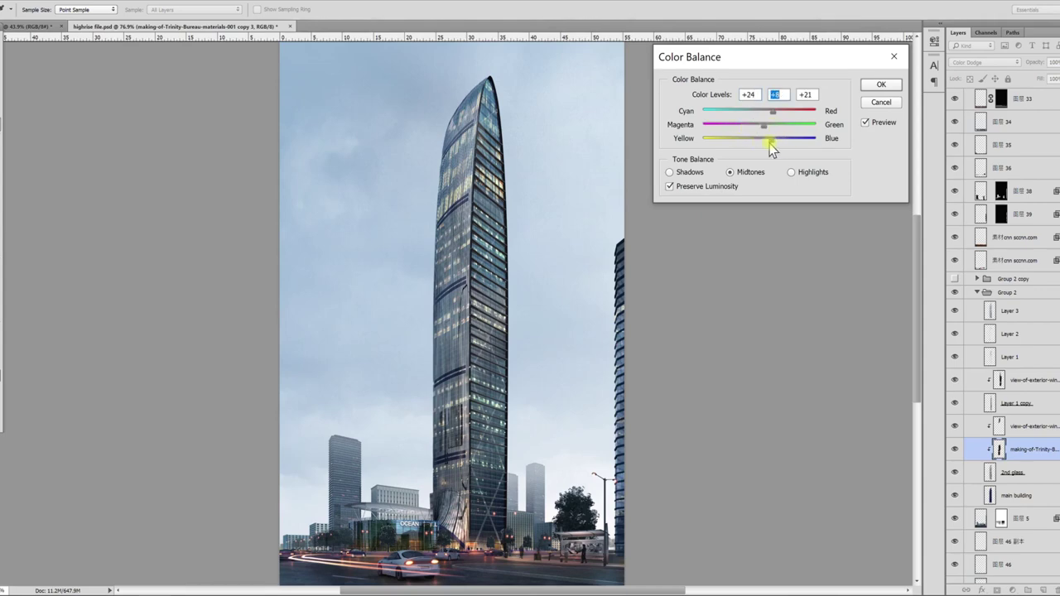
left_click(881, 85)
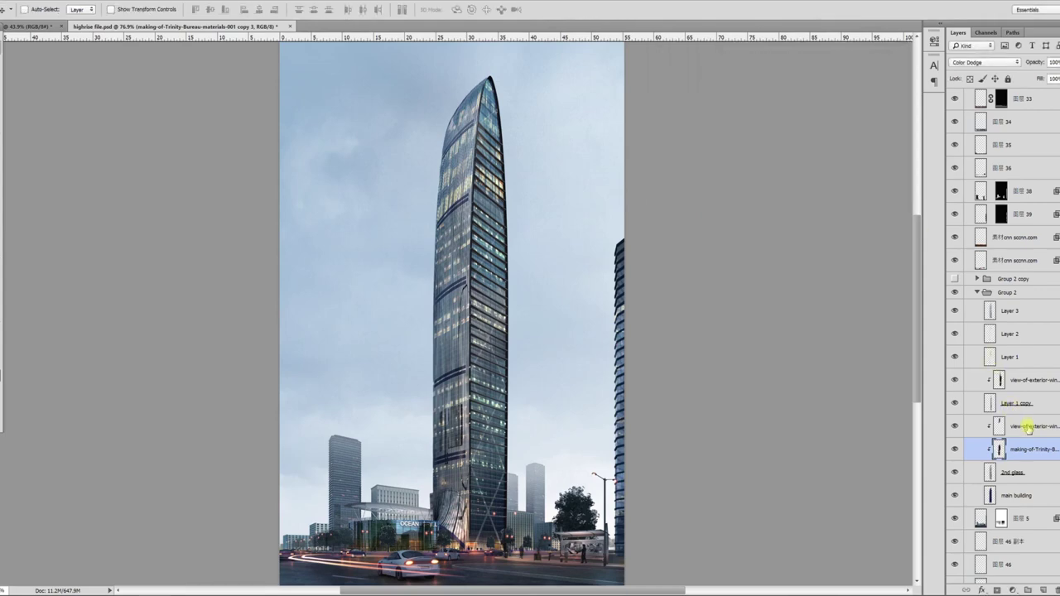
Adjust the midtones of the clipped view-of-exterior-windows layer below Layer 1 copy with Color Balance.
left_click(1028, 427)
key("ctrl+b")
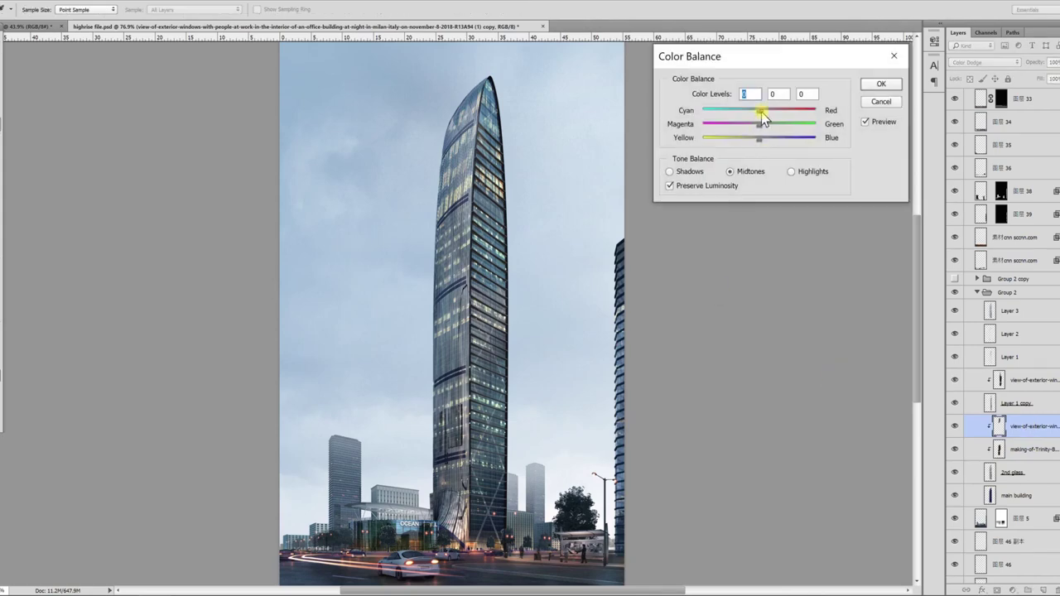
left_click_drag(779, 111, 759, 142)
left_click(879, 85)
Shift the view-of-exterior-windows layer above Layer 1 copy toward cyan at -26 with Color Balance and lower its opacity to 75%.
left_click(1018, 380)
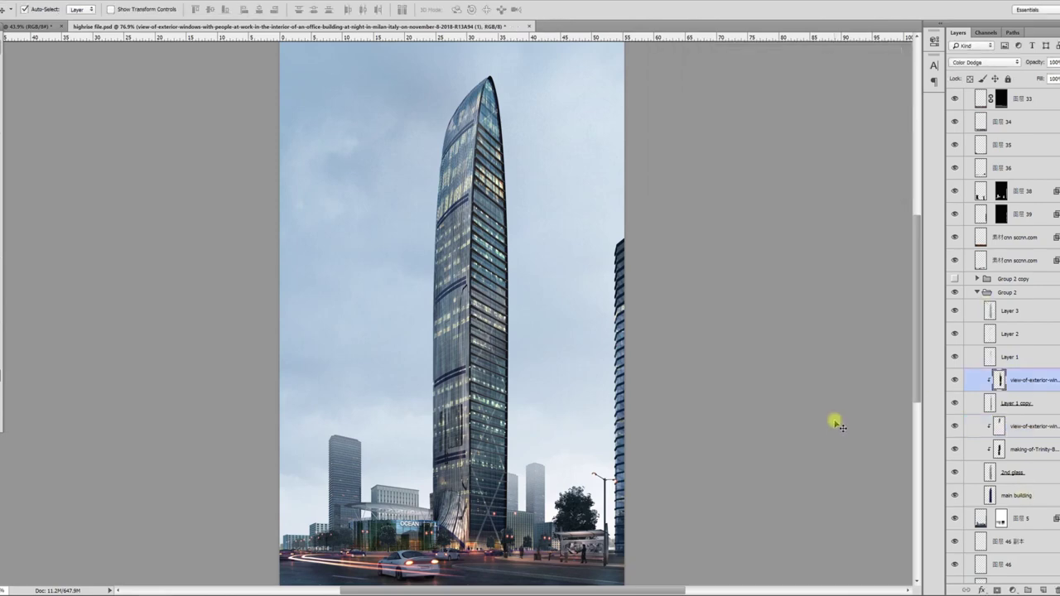
key("ctrl+b")
left_click_drag(759, 110, 745, 114)
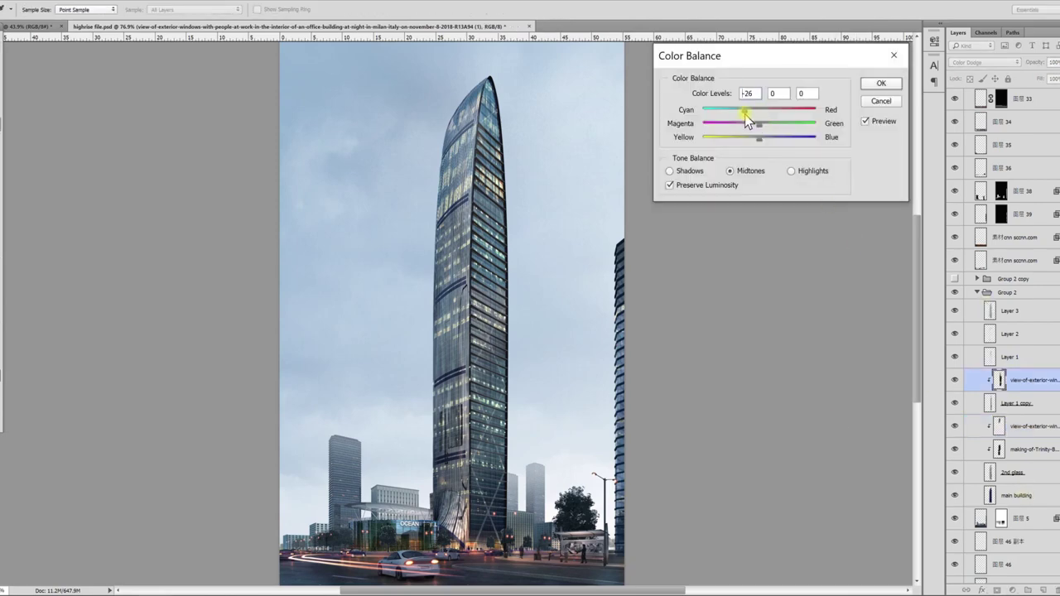
left_click(879, 83)
left_click(1059, 62)
left_click(1052, 76)
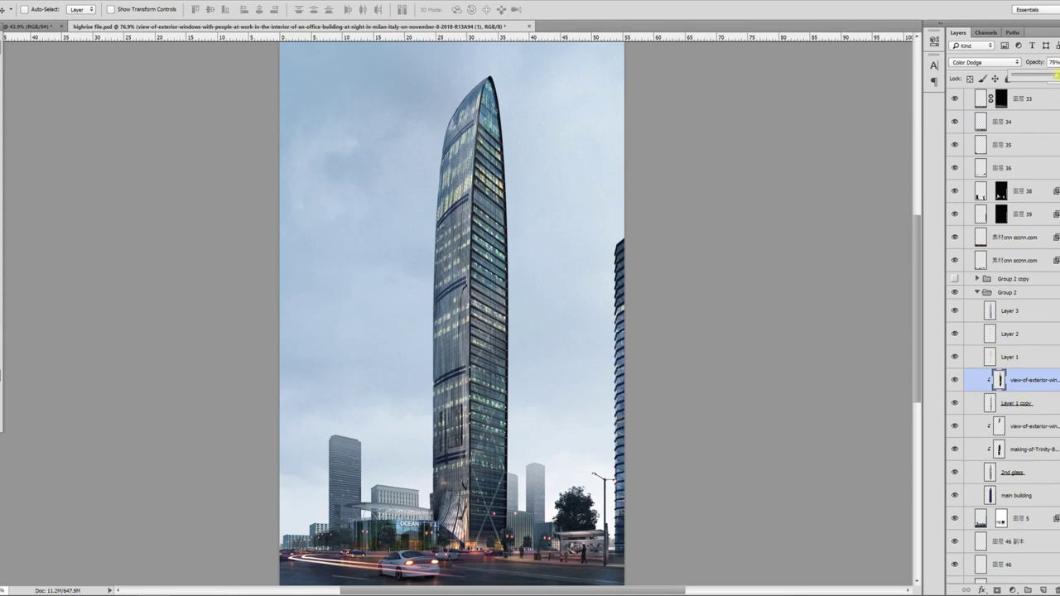
Lower the opacity of the clipped making-of-Trinity-Bureau layer to 83%.
left_click(1033, 425)
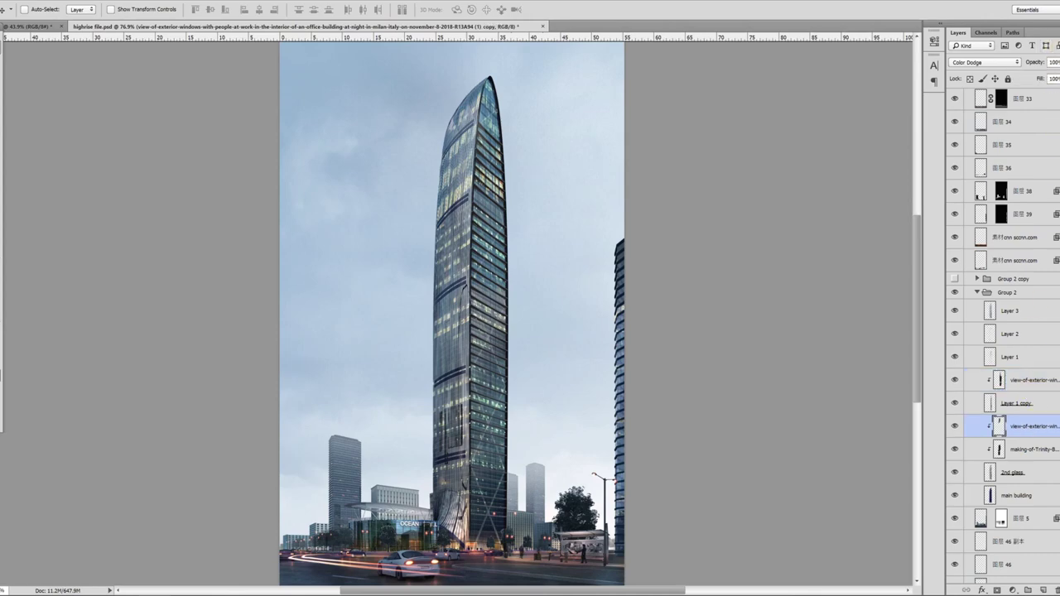
left_click(1028, 499)
left_click(1029, 449)
left_click(1057, 62)
left_click(634, 374)
Examine the tower's lit windows and facade up close from the street-level base to the crown.
scroll(497, 211, "down", 4)
scroll(414, 513, "up", 6)
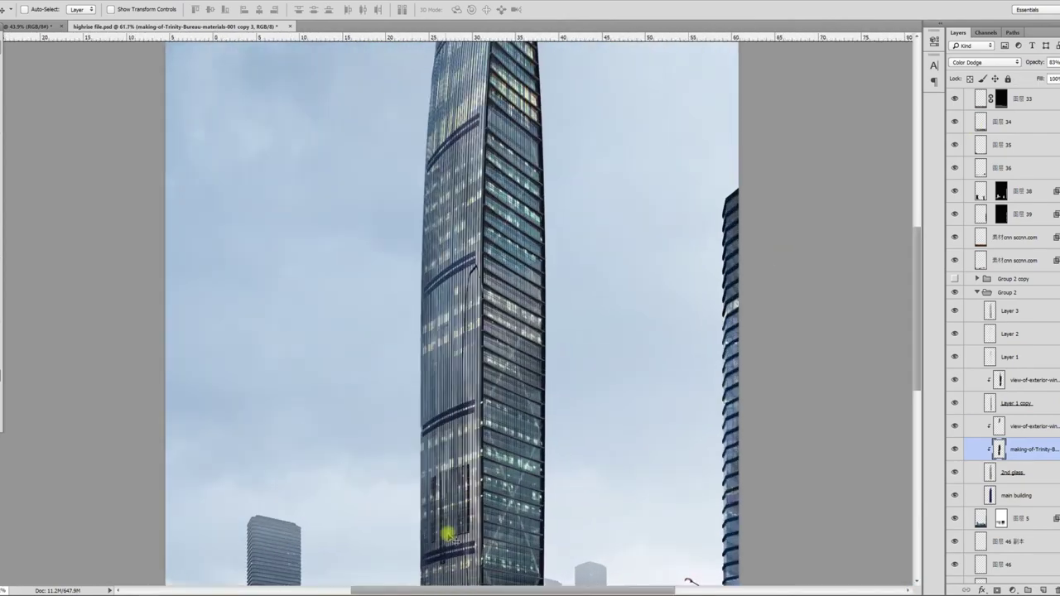
scroll(485, 254, "down", 2)
scroll(464, 307, "up", 5)
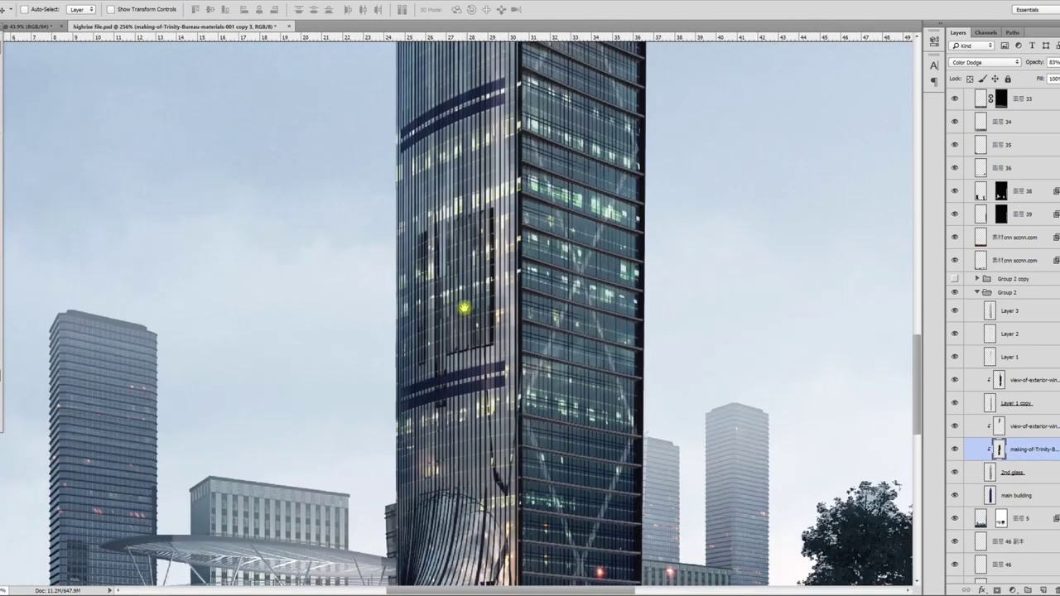
left_click_drag(561, 447, 553, 344)
scroll(571, 306, "down", 3)
left_click_drag(539, 225, 535, 302)
left_click_drag(592, 260, 600, 355)
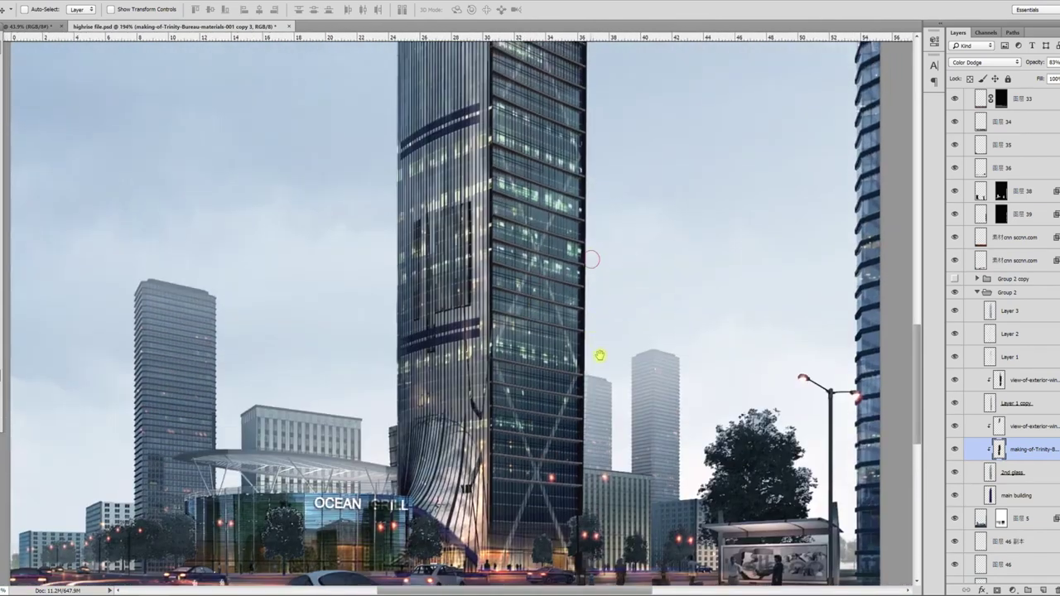
scroll(588, 315, "up", 2)
scroll(582, 276, "down", 5)
scroll(401, 309, "up", 2)
scroll(401, 308, "down", 1)
left_click_drag(415, 424, 529, 500)
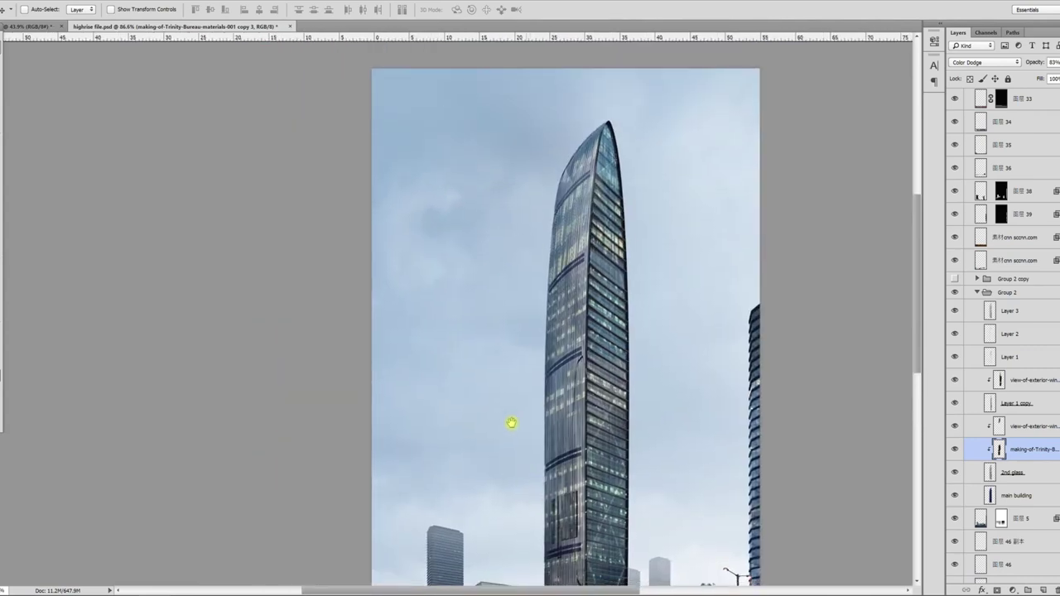
left_click_drag(512, 423, 482, 338)
scroll(468, 241, "up", 3)
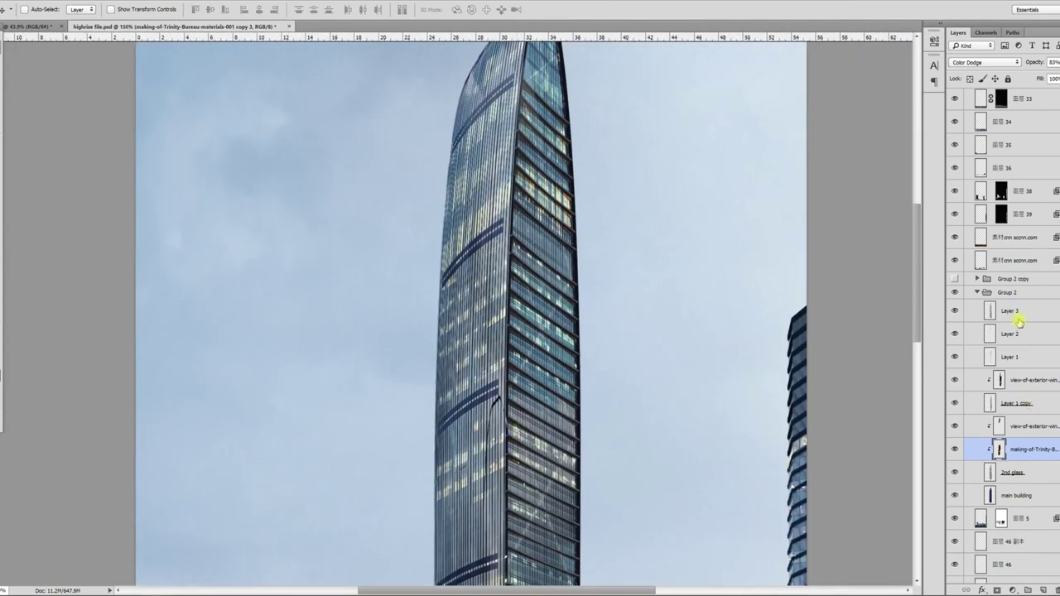
Duplicate Layer 3 and compare the tower with and without the copy.
left_click(1019, 321)
key("ctrl+j")
scroll(579, 109, "down", 6)
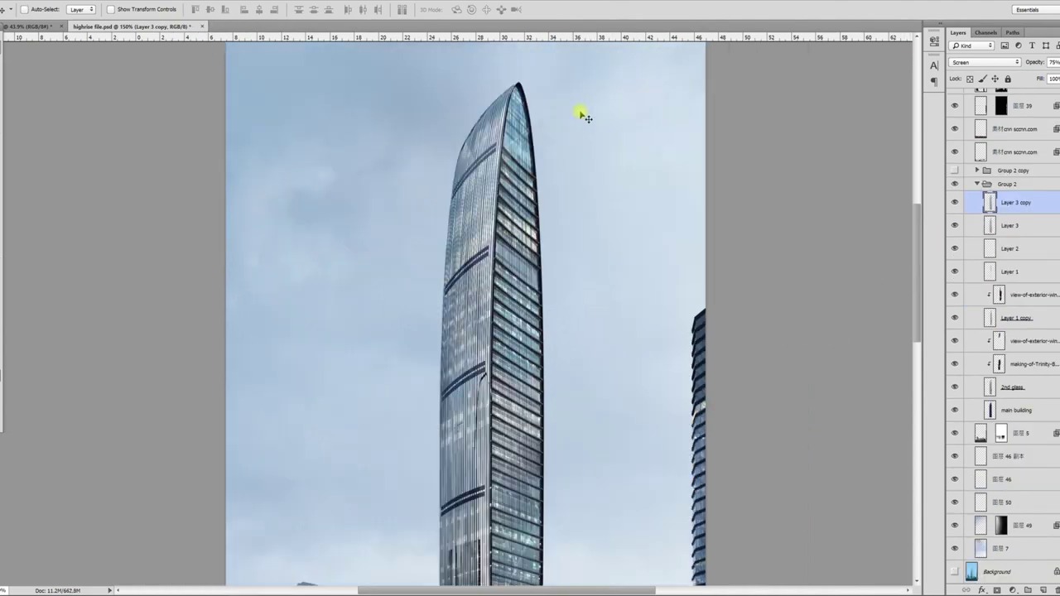
scroll(461, 321, "up", 2)
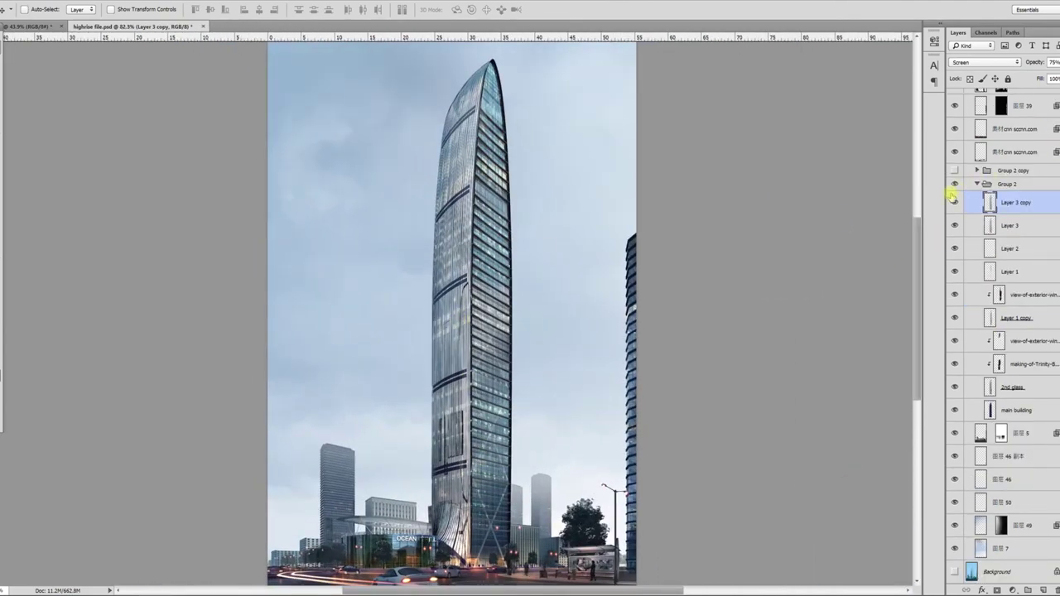
left_click(954, 205)
left_click(954, 206)
Set Layer 3 copy to Normal blending with 47% opacity and 27% fill.
left_click(984, 63)
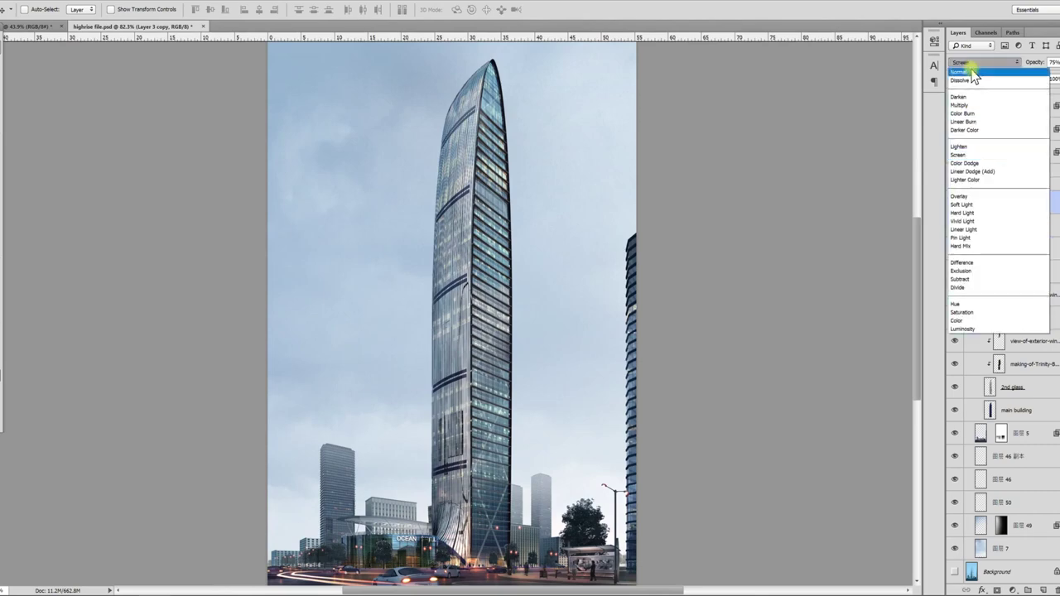
left_click(970, 66)
left_click_drag(1059, 63, 1048, 76)
left_click(1059, 79)
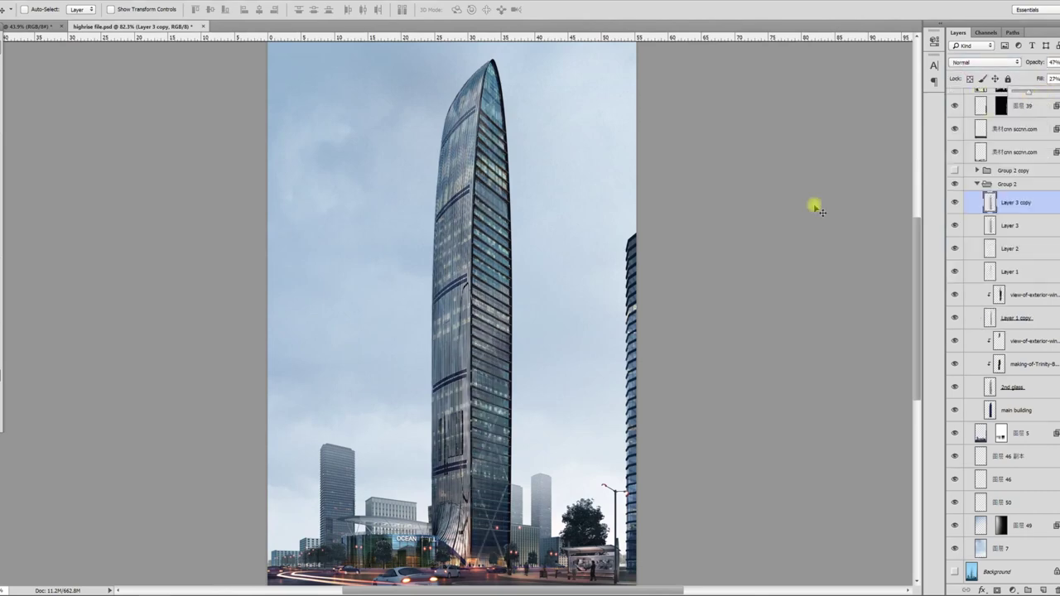
Apply Color Balance to Layer 3 copy's midtones with color levels -49, -7 and -7.
key("ctrl+b")
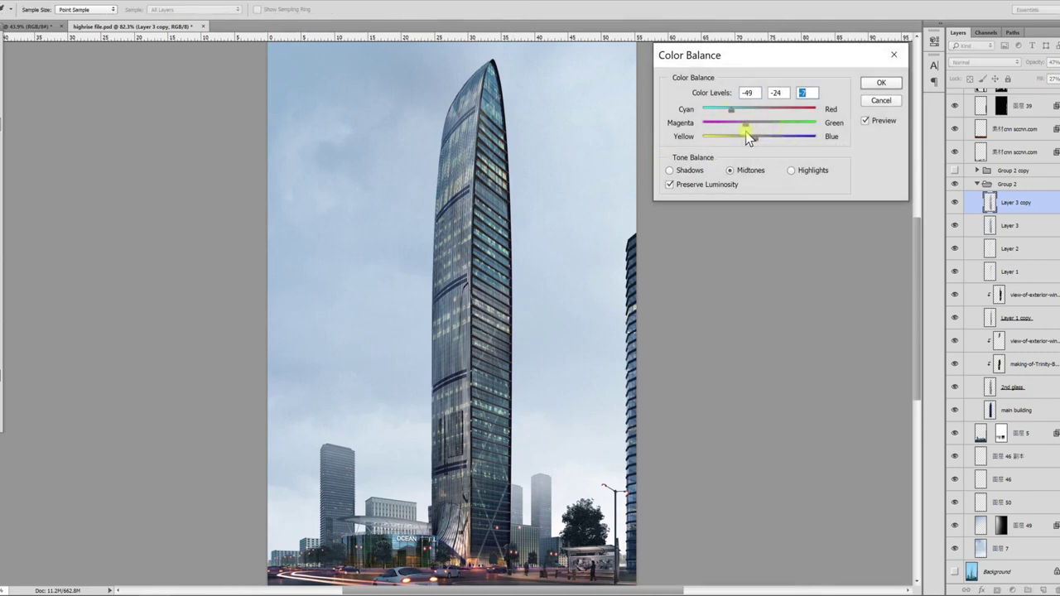
key("shift+Tab")
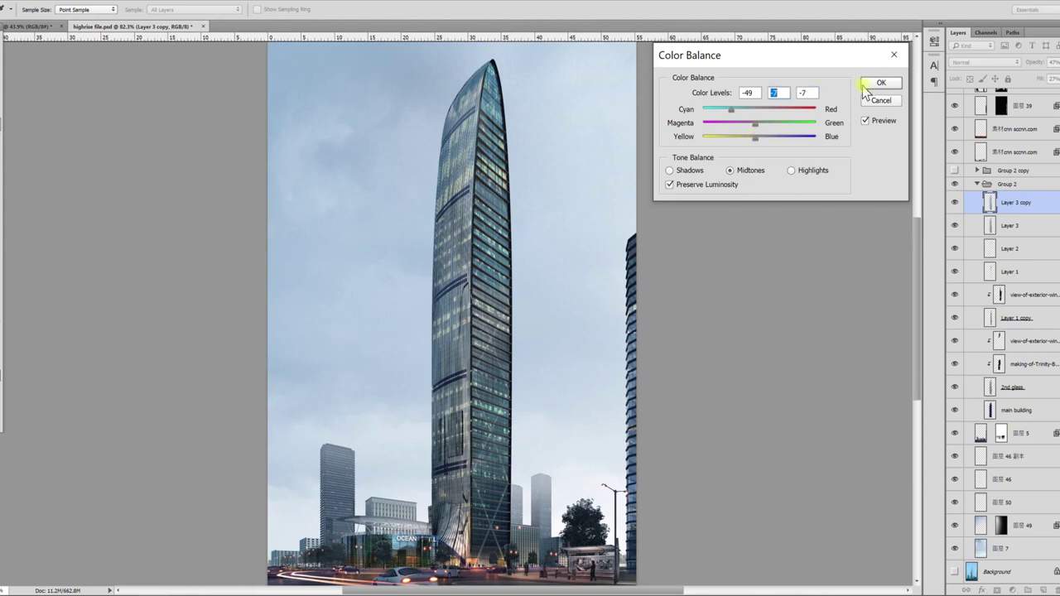
left_click(879, 86)
Adjust the saturation and lightness of Layer 3 copy with Hue/Saturation.
key("ctrl+u")
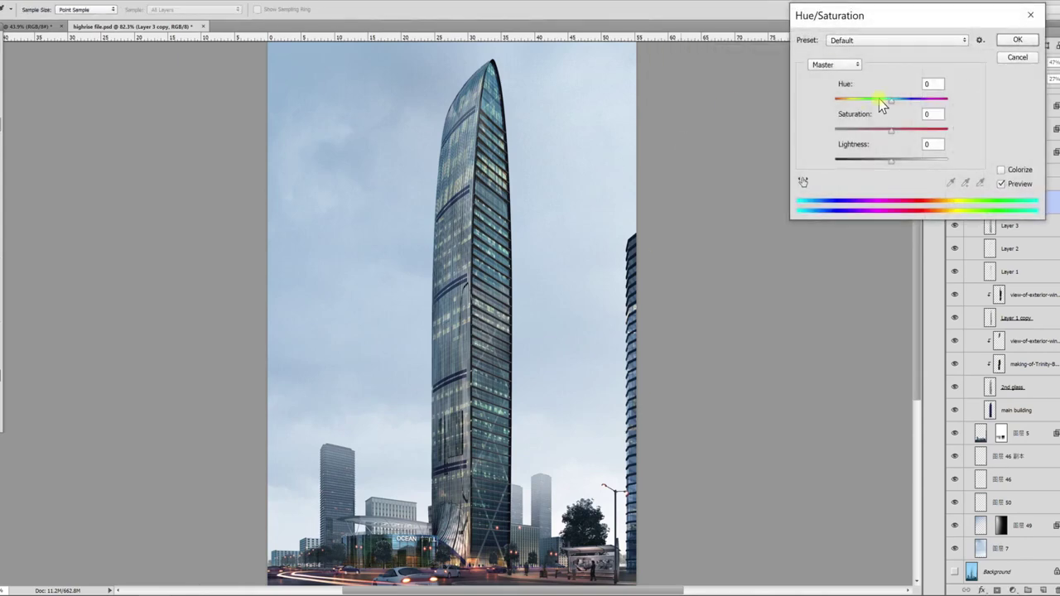
left_click_drag(907, 139, 897, 164)
left_click(1016, 40)
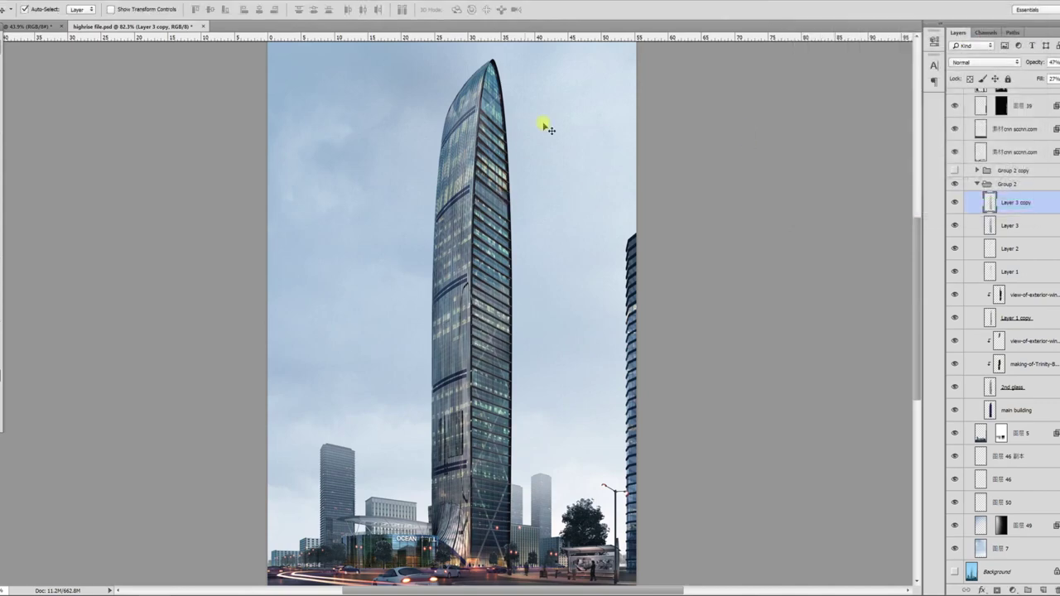
Try the Linear Burn blend mode on Layer 2.
key("v")
scroll(389, 483, "down", 2)
scroll(390, 483, "up", 1)
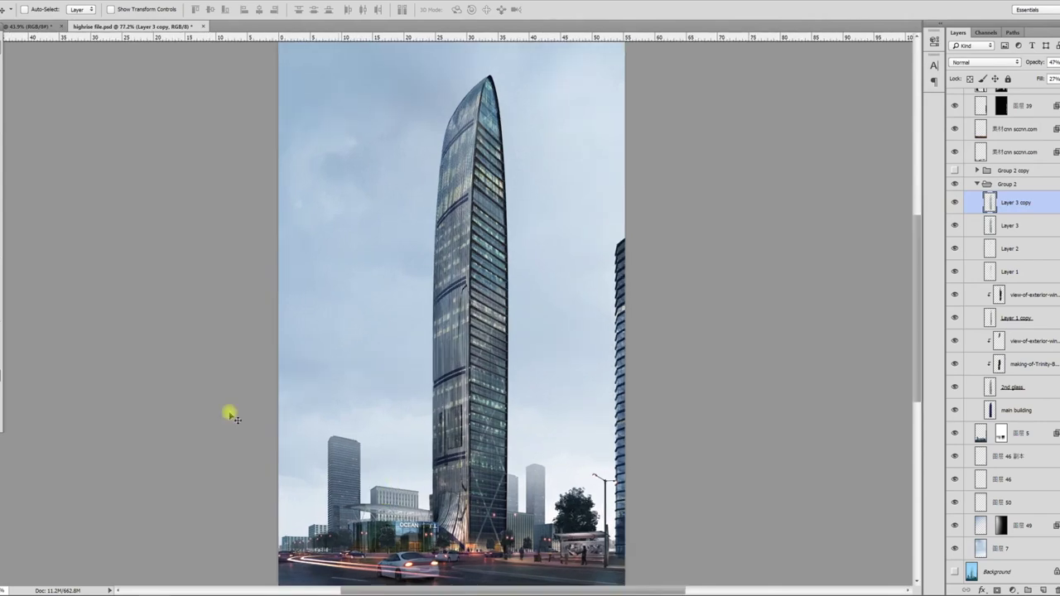
left_click(1011, 248)
left_click_drag(513, 281, 511, 293)
left_click(984, 62)
left_click(975, 95)
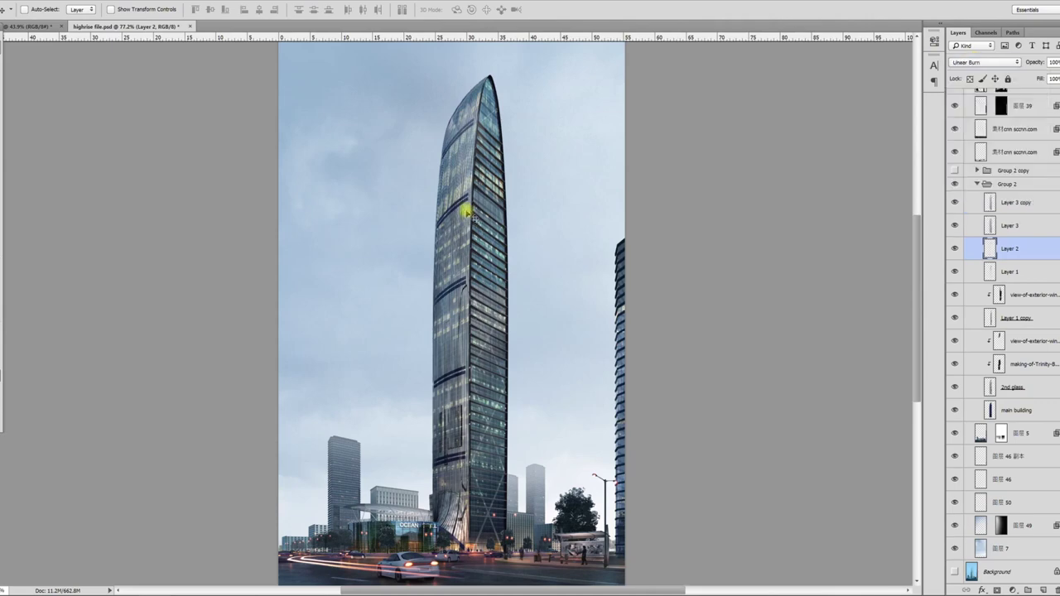
Set Layer 2's blend mode to Normal, undoing an accidental shift of the layer.
scroll(479, 221, "up", 5)
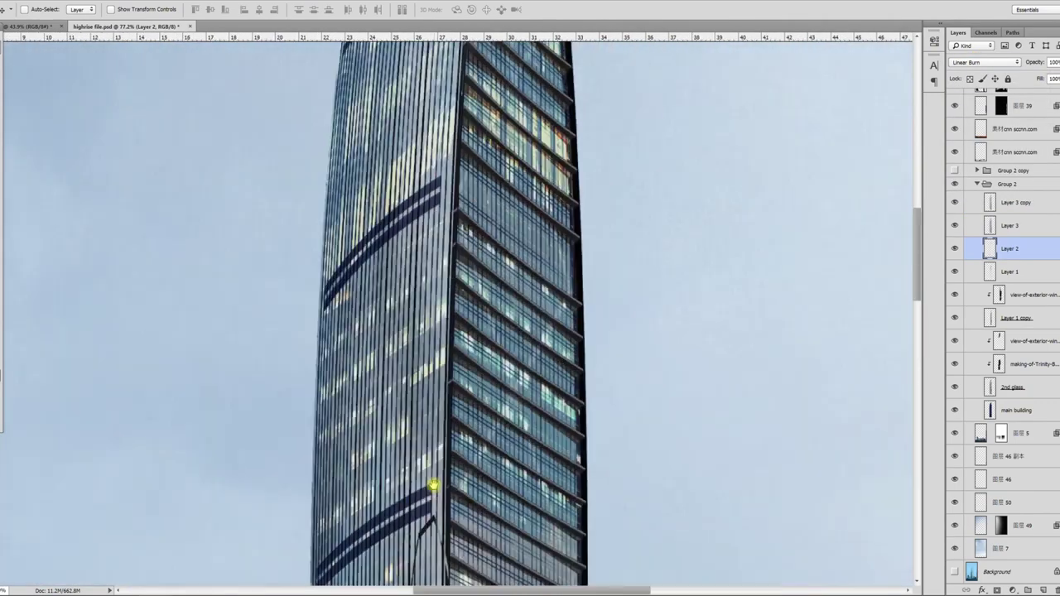
left_click(985, 63)
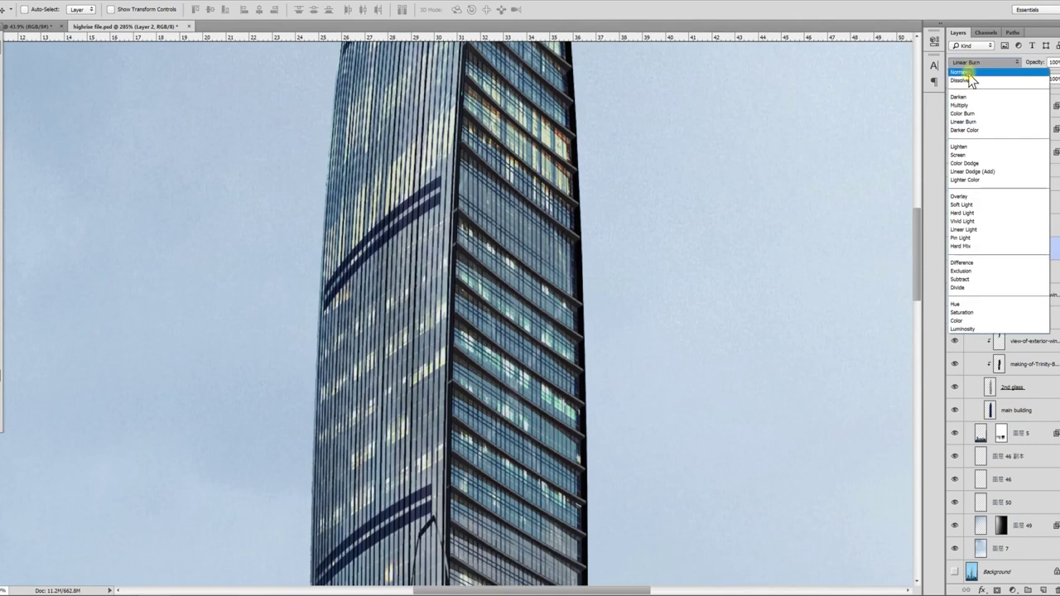
left_click(973, 71)
left_click_drag(460, 322, 383, 313)
key("ctrl+z")
left_click(985, 64)
left_click(972, 72)
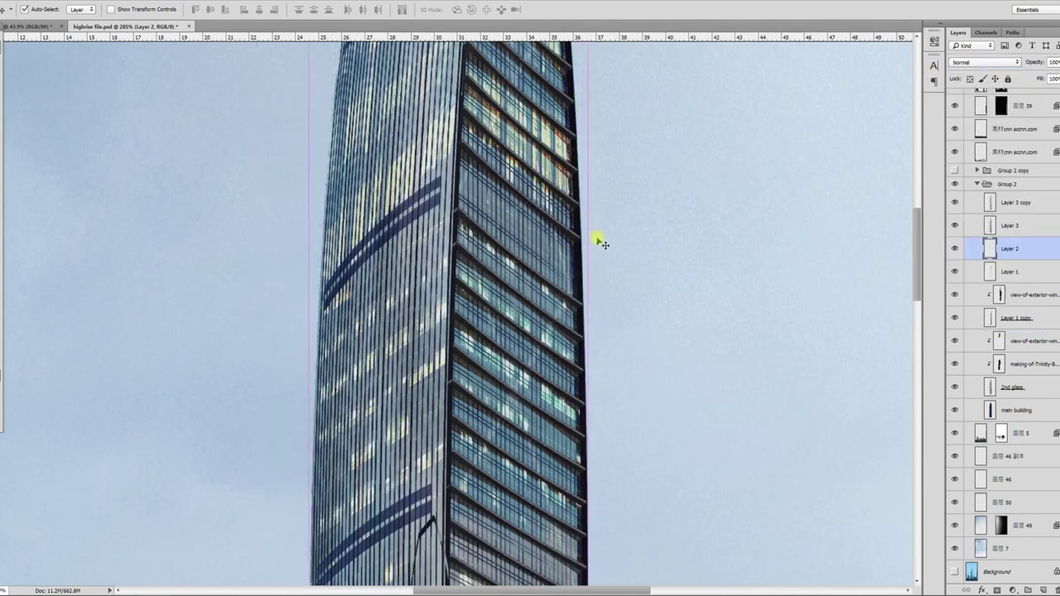
Darken and desaturate Layer 2 with Hue/Saturation, using a lightness of -86.
key("ctrl+u")
left_click_drag(891, 159, 843, 166)
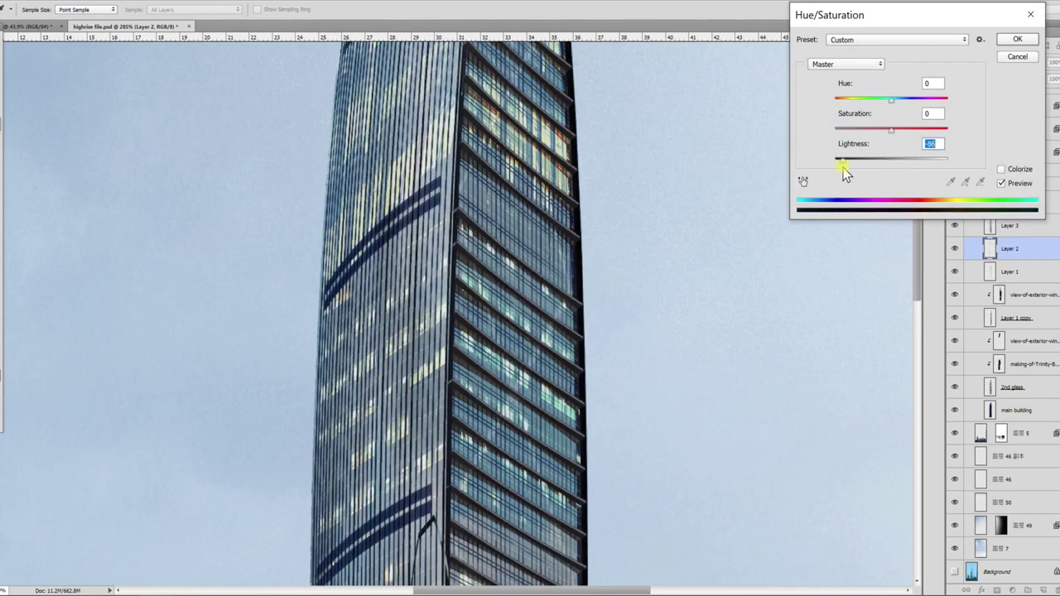
left_click_drag(899, 131, 841, 139)
left_click(1010, 42)
Review the finished tower up close along its facade and base, and as a whole within the street scene.
key("ctrl+minus")
key("ctrl+minus")
key("ctrl+minus")
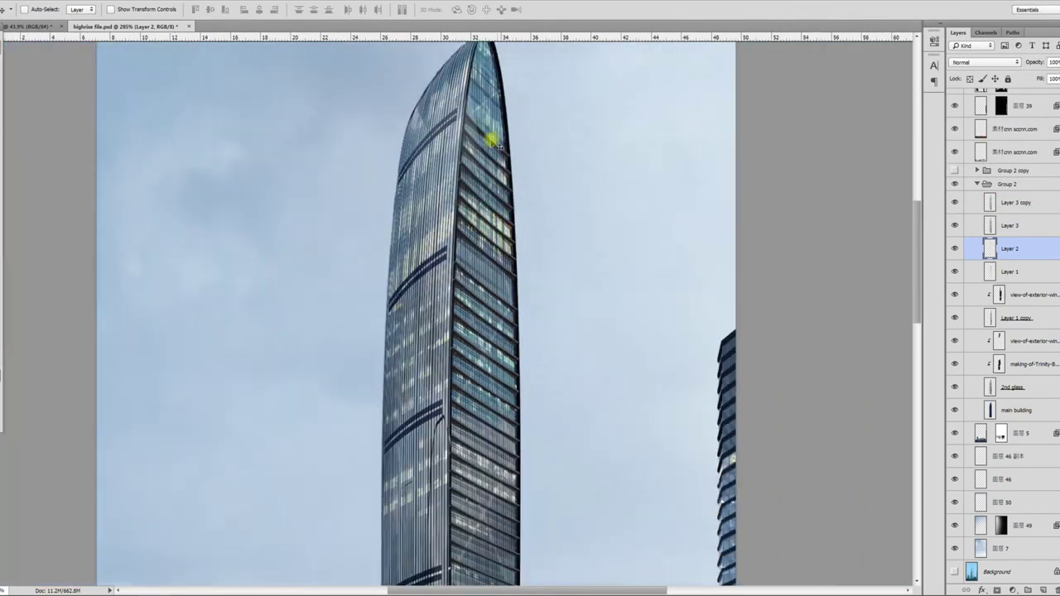
scroll(521, 352, "up", 5)
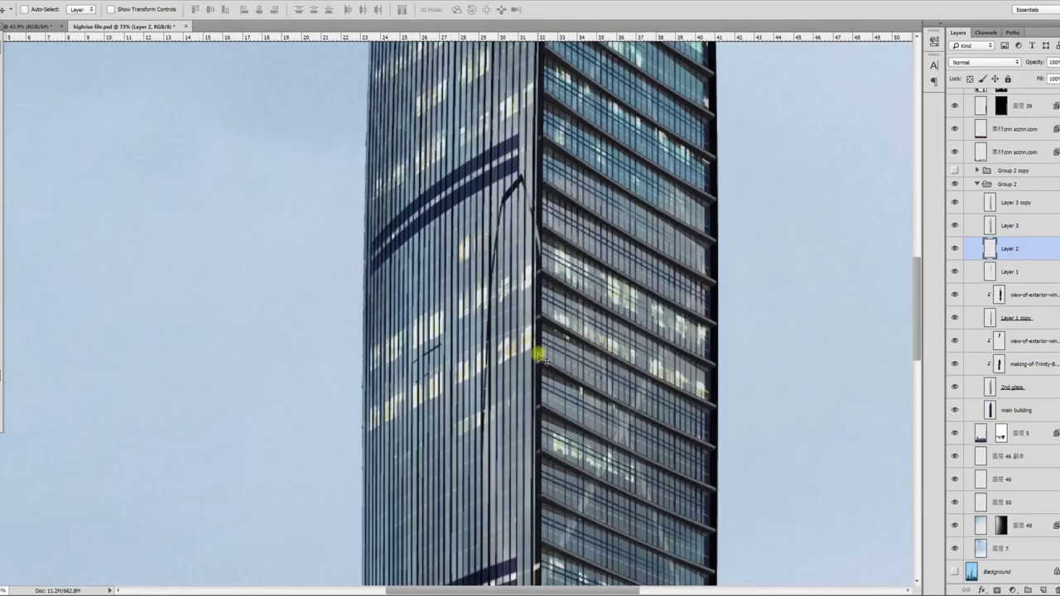
scroll(539, 356, "down", 5)
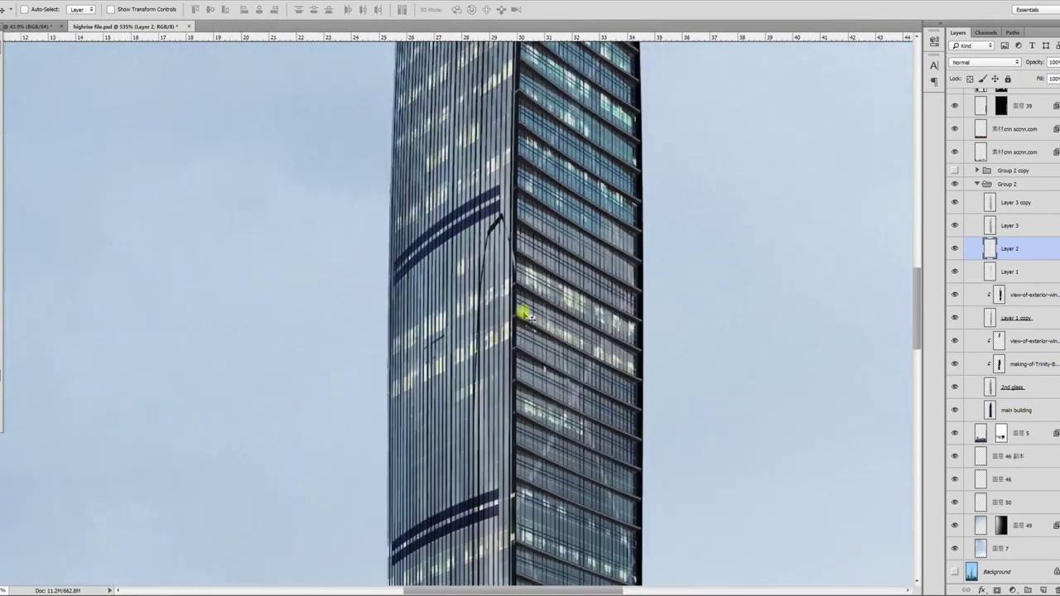
left_click_drag(548, 449, 521, 212)
scroll(522, 212, "down", 6)
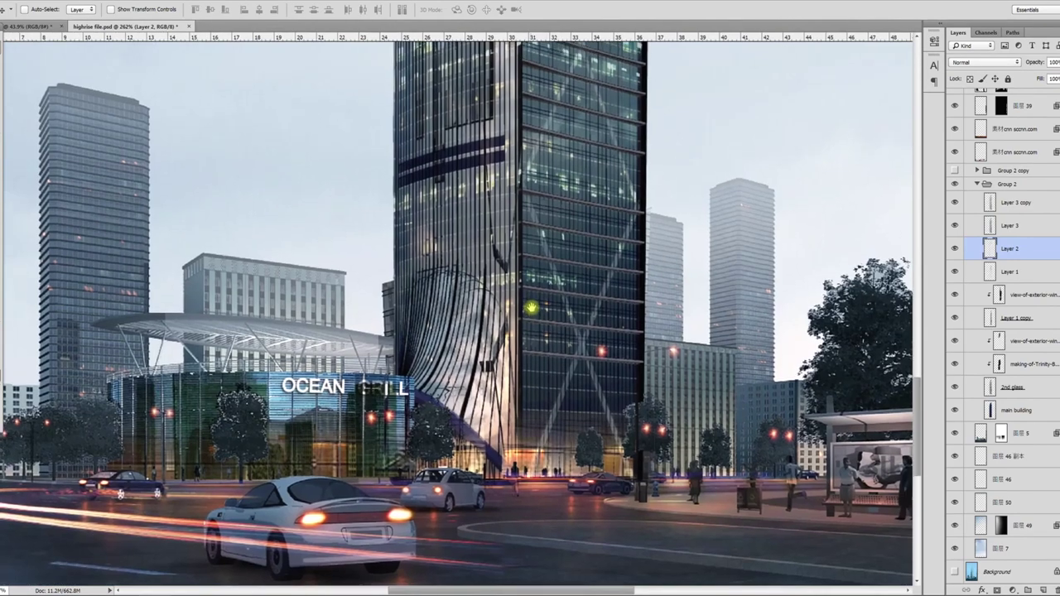
scroll(534, 311, "up", 12)
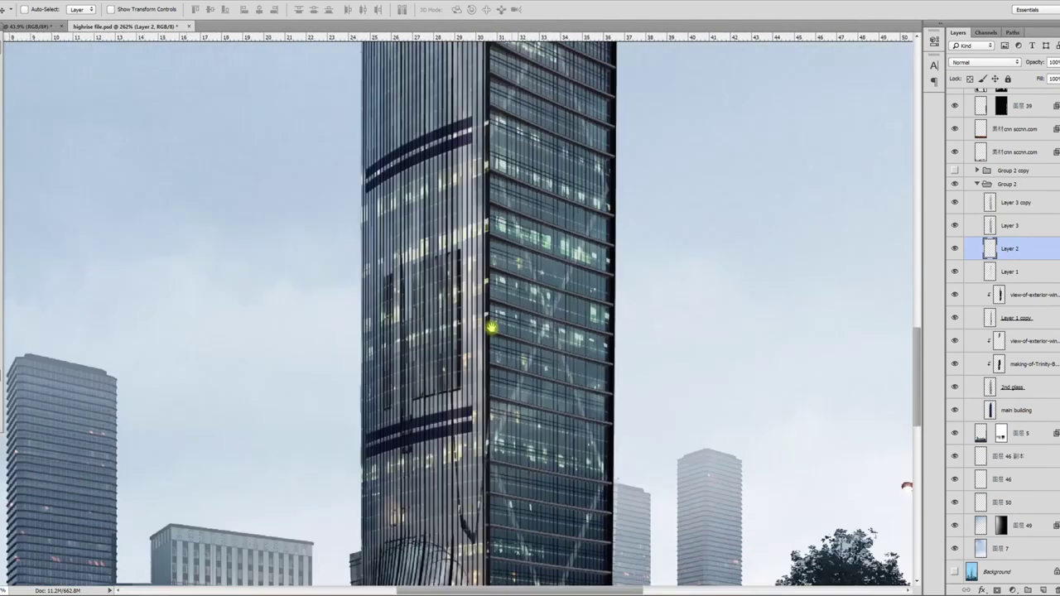
scroll(547, 405, "down", 10)
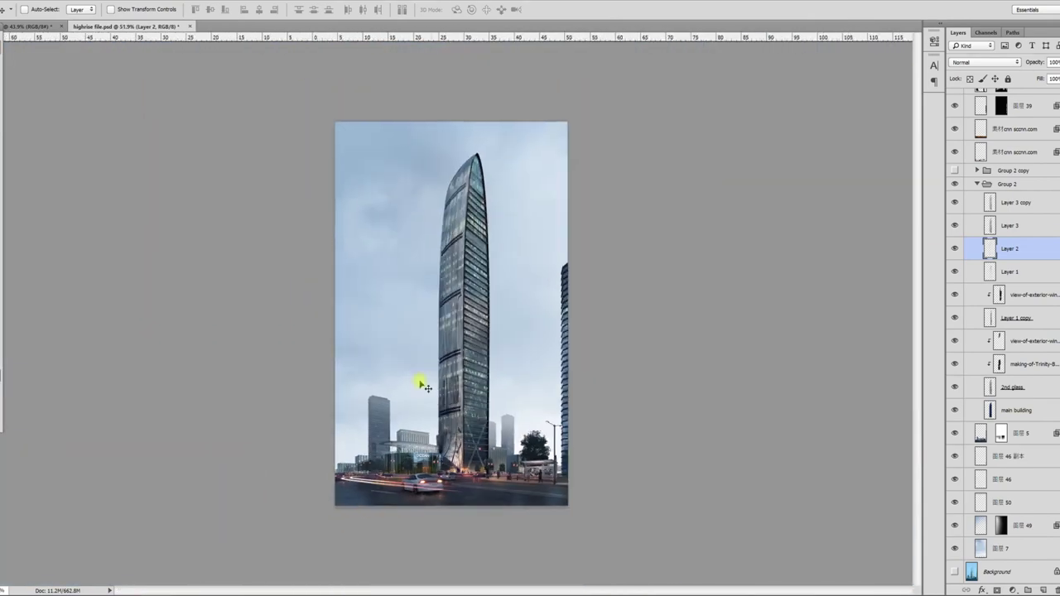
scroll(418, 444, "up", 1)
scroll(418, 443, "down", 2)
scroll(419, 431, "up", 2)
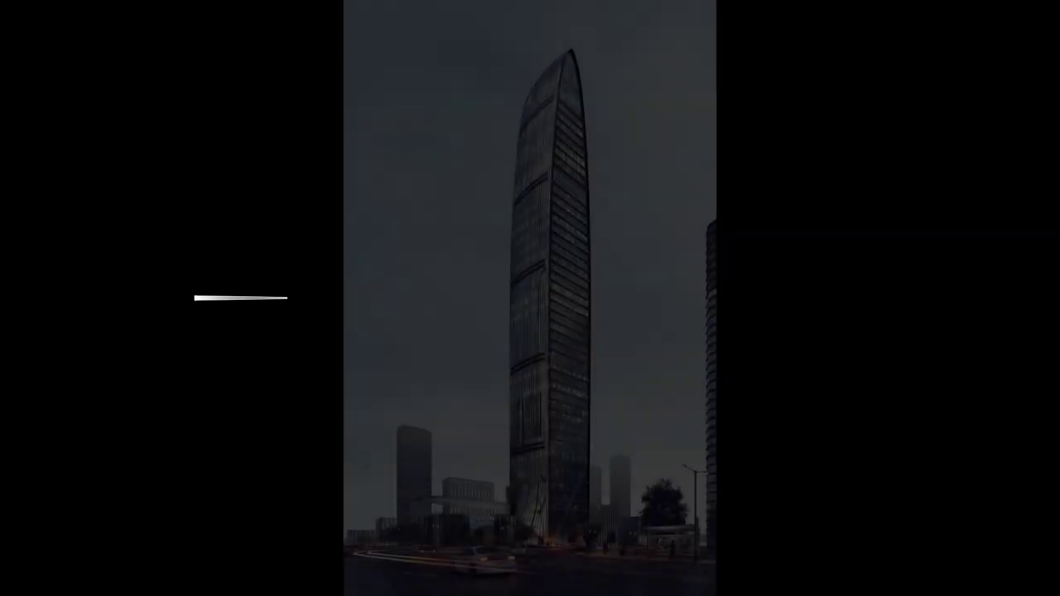